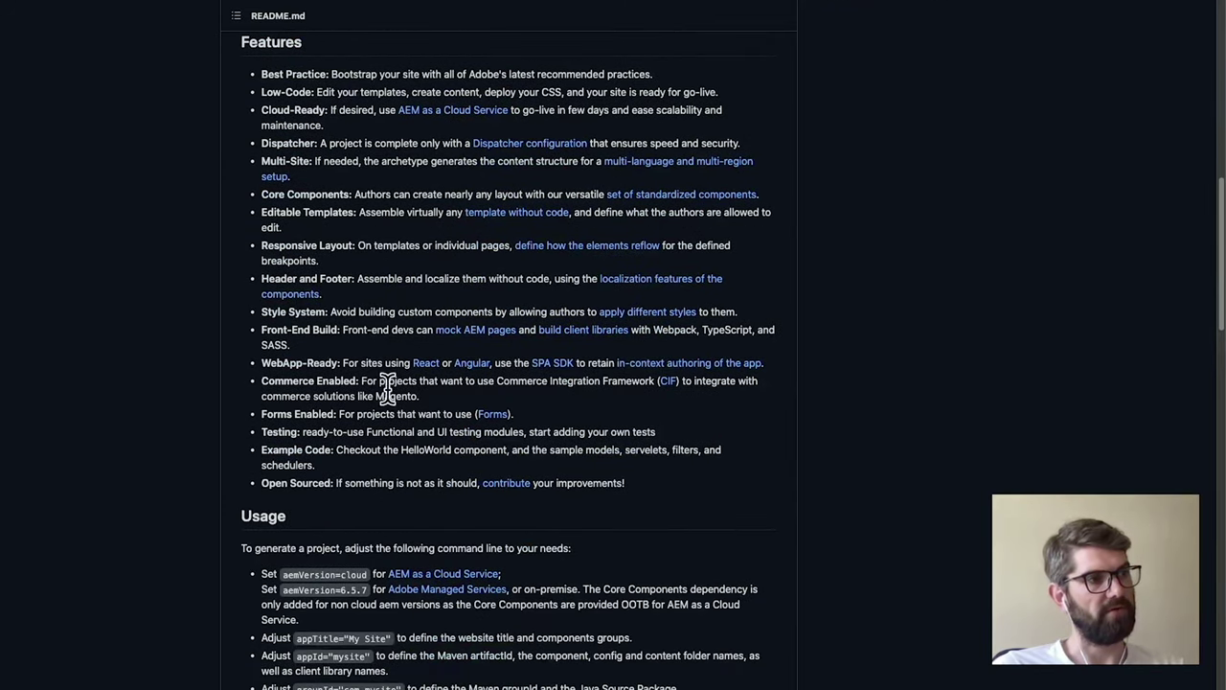
Copy the mvn archetype:generate command from the Usage section of the AEM project archetype README.
{"action": "left_click_drag", "start_coordinate": [339, 362], "coordinate": [262, 362]}
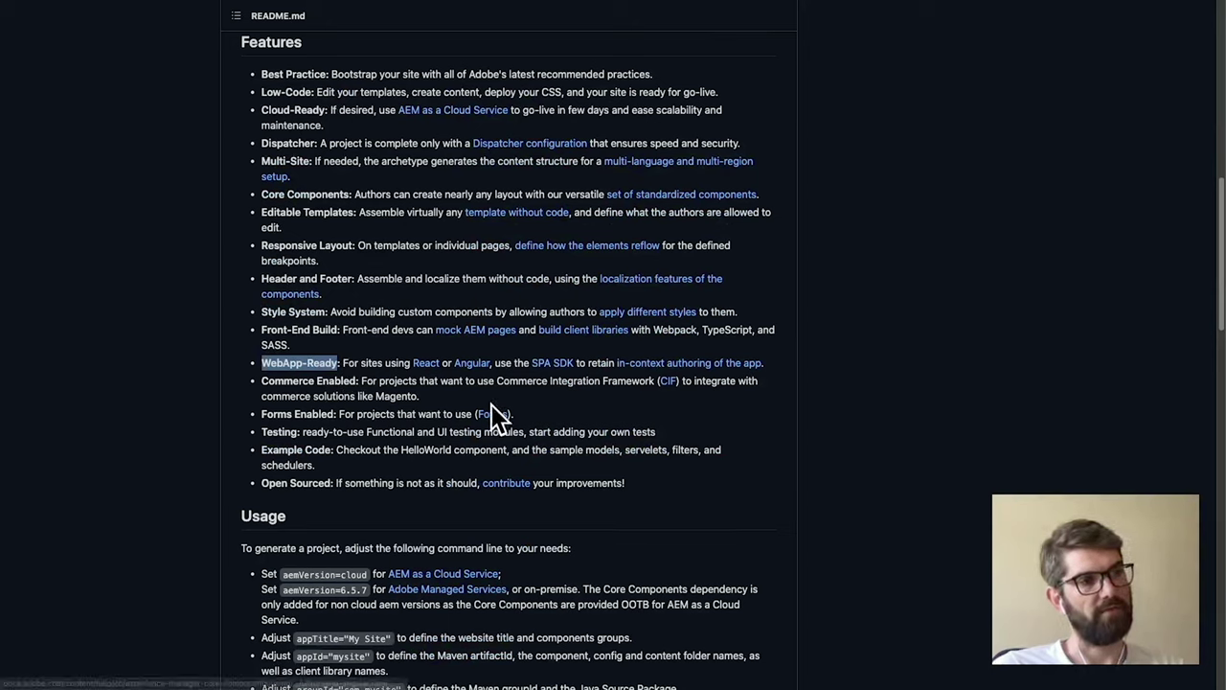
{"action": "left_click", "coordinate": [538, 387]}
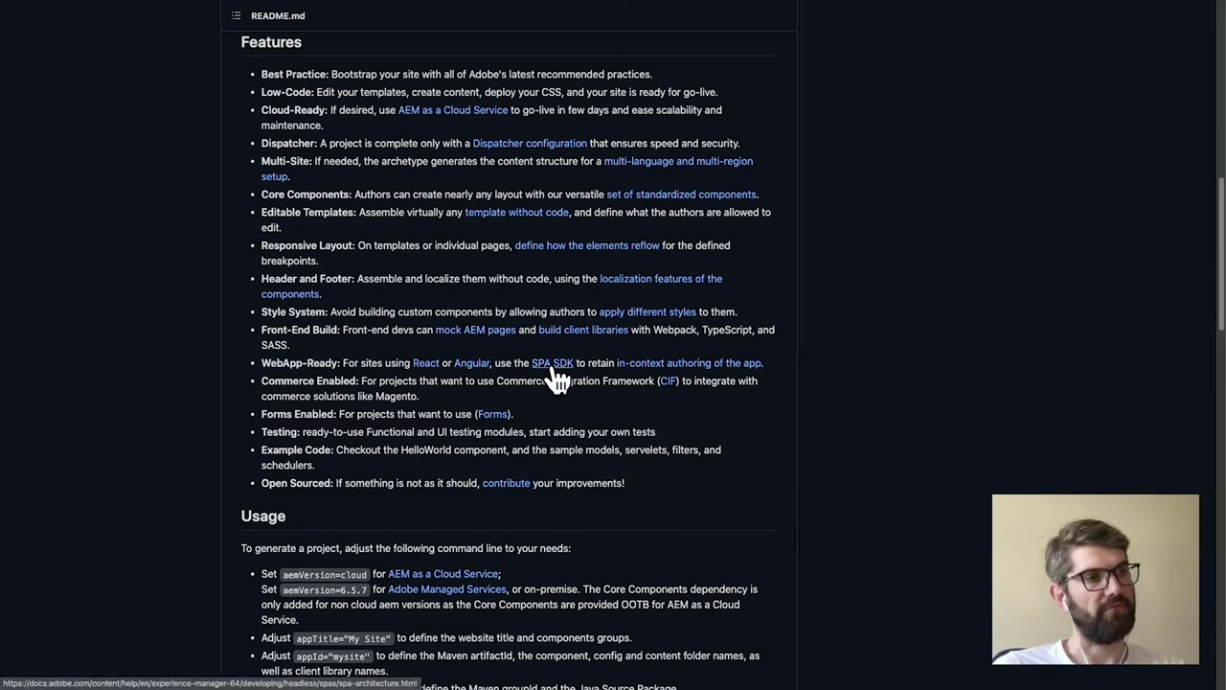
{"action": "scroll", "coordinate": [512, 451], "scroll_direction": "down", "scroll_amount": 4}
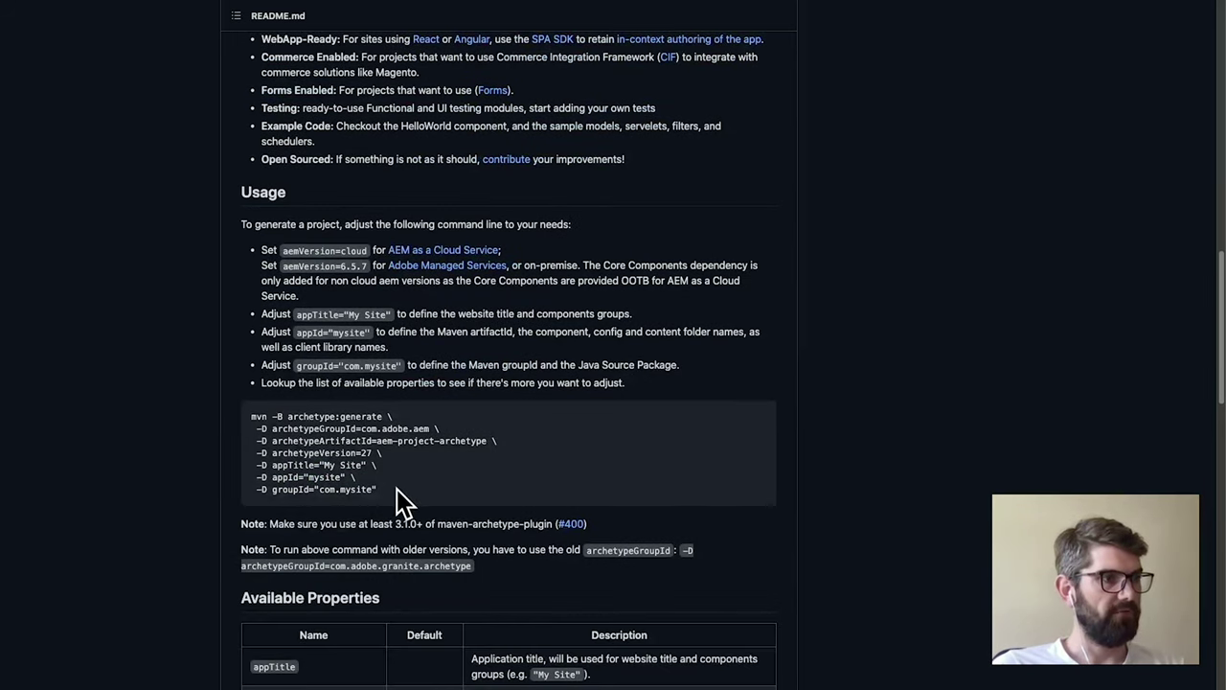
{"action": "left_click_drag", "start_coordinate": [396, 488], "coordinate": [221, 419]}
{"action": "key", "text": "super+c"}
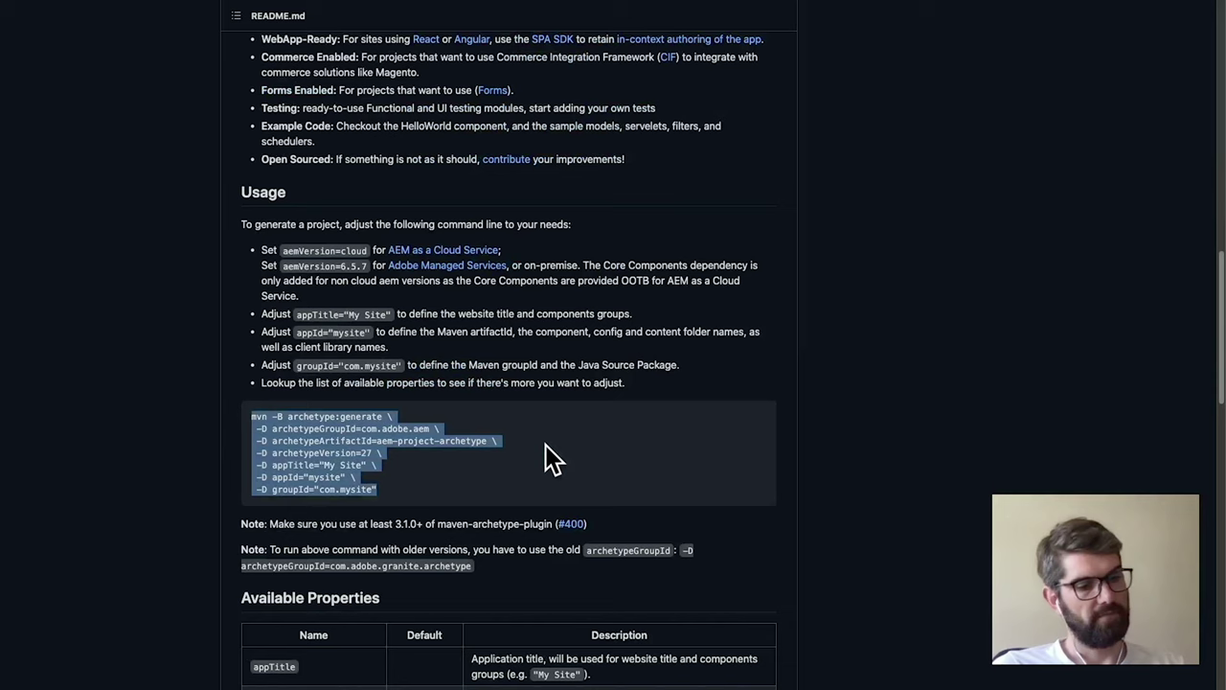
Check the README's Available Properties table, and try the copied mvn archetype:generate command in IntelliJ IDEA's terminal from the Playground folder.
{"action": "scroll", "coordinate": [509, 431], "scroll_direction": "down", "scroll_amount": 2}
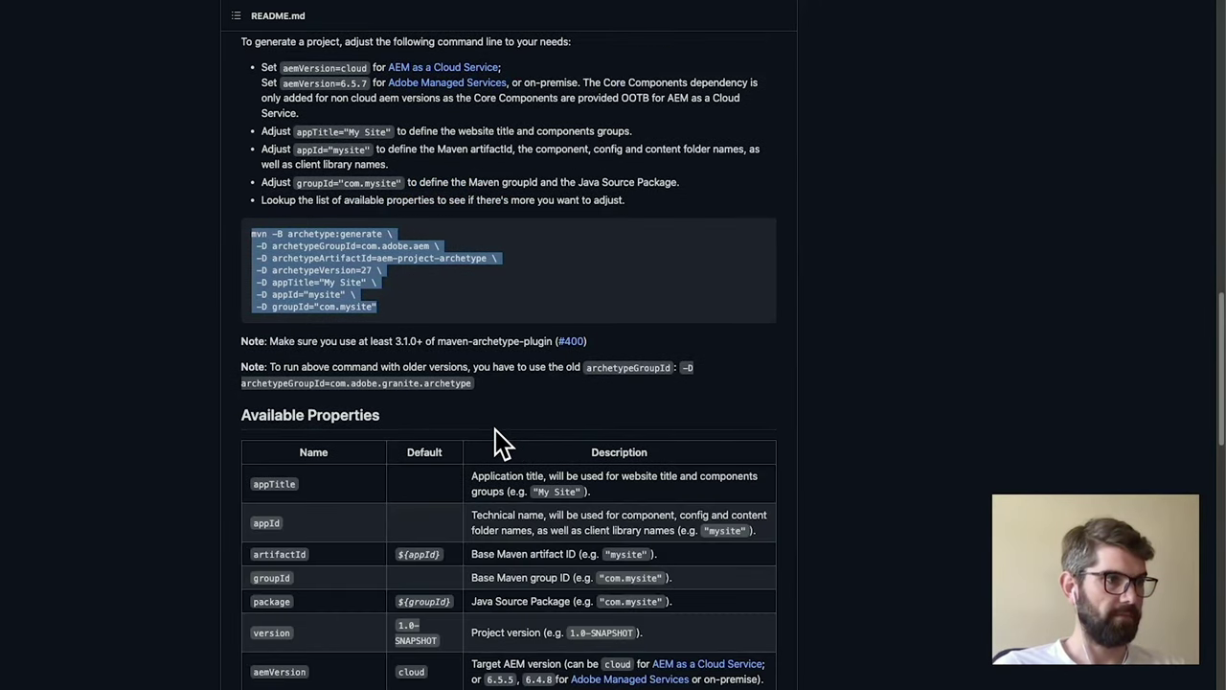
{"action": "scroll", "coordinate": [412, 422], "scroll_direction": "down", "scroll_amount": 3}
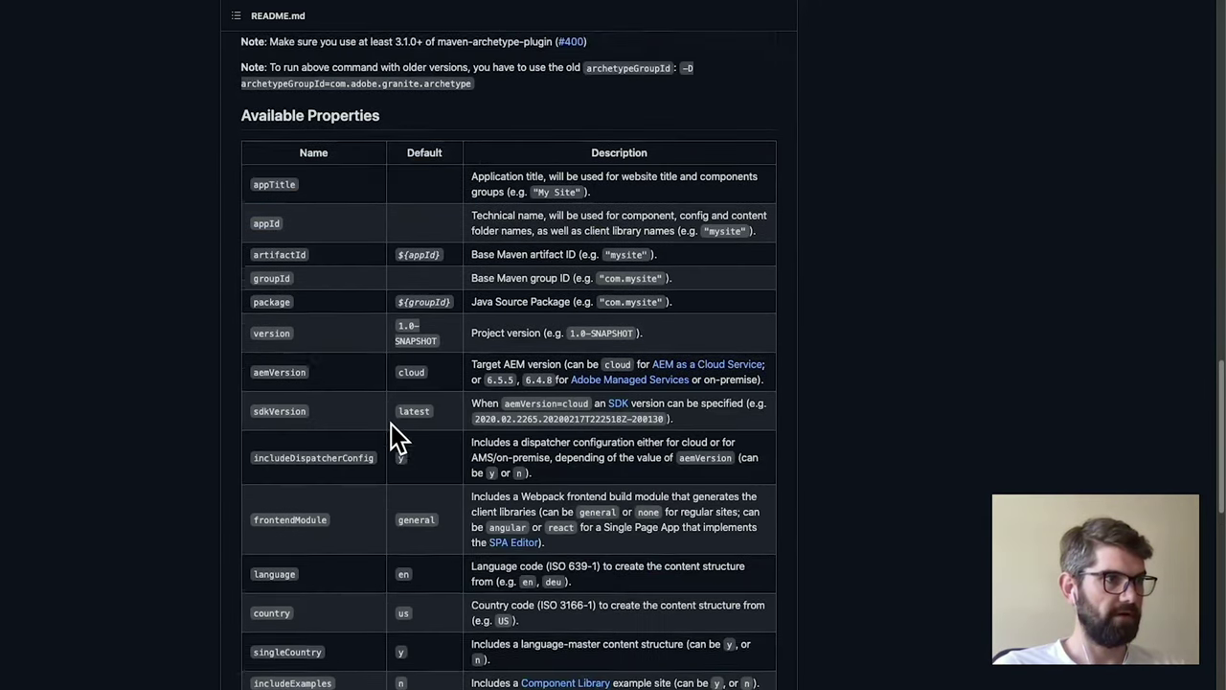
{"action": "scroll", "coordinate": [392, 422], "scroll_direction": "down", "scroll_amount": 3}
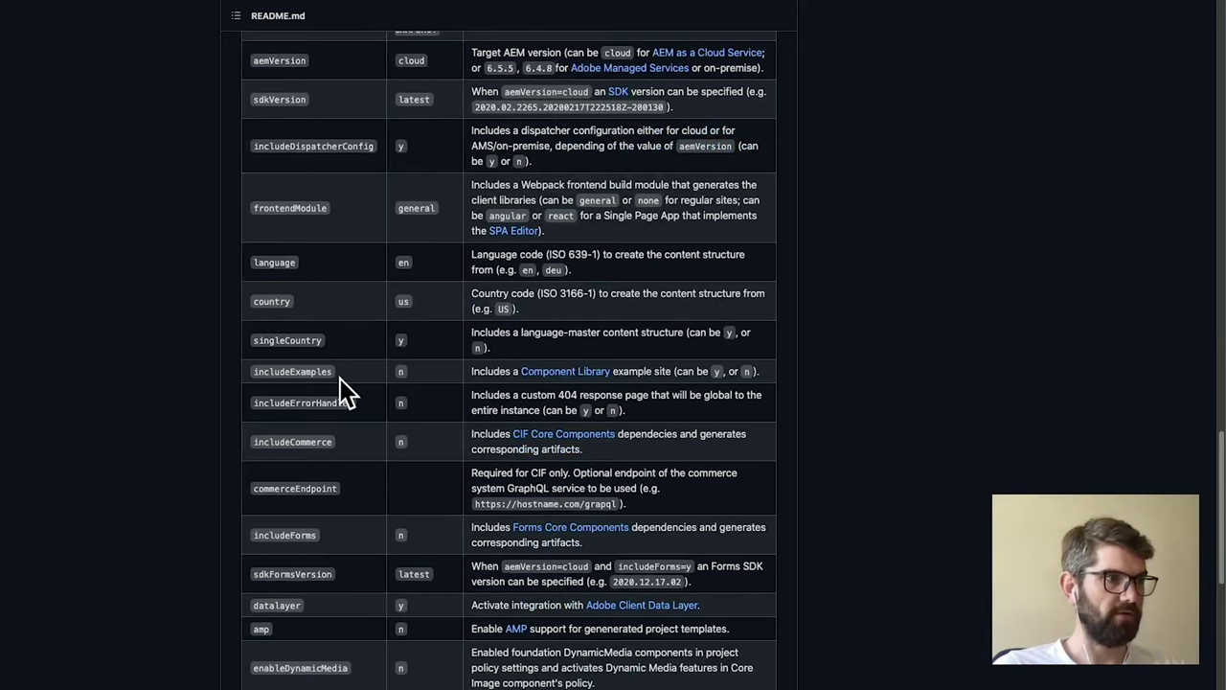
{"action": "key", "text": "super+Tab"}
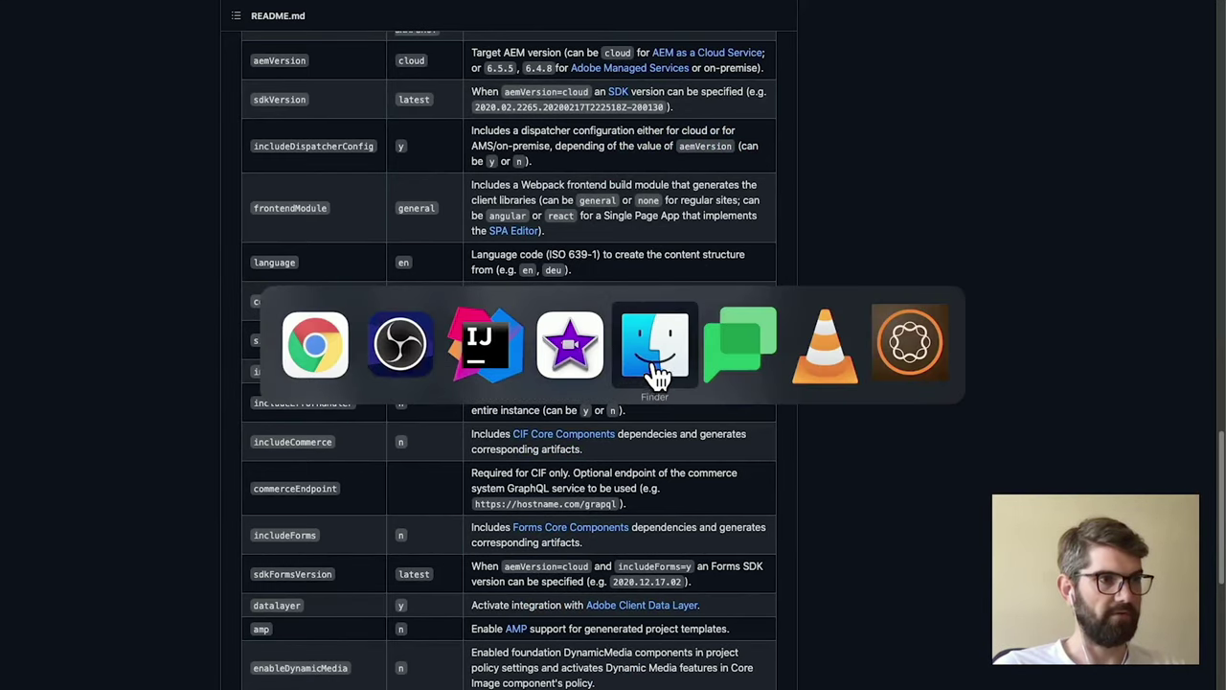
{"action": "left_click", "coordinate": [470, 354]}
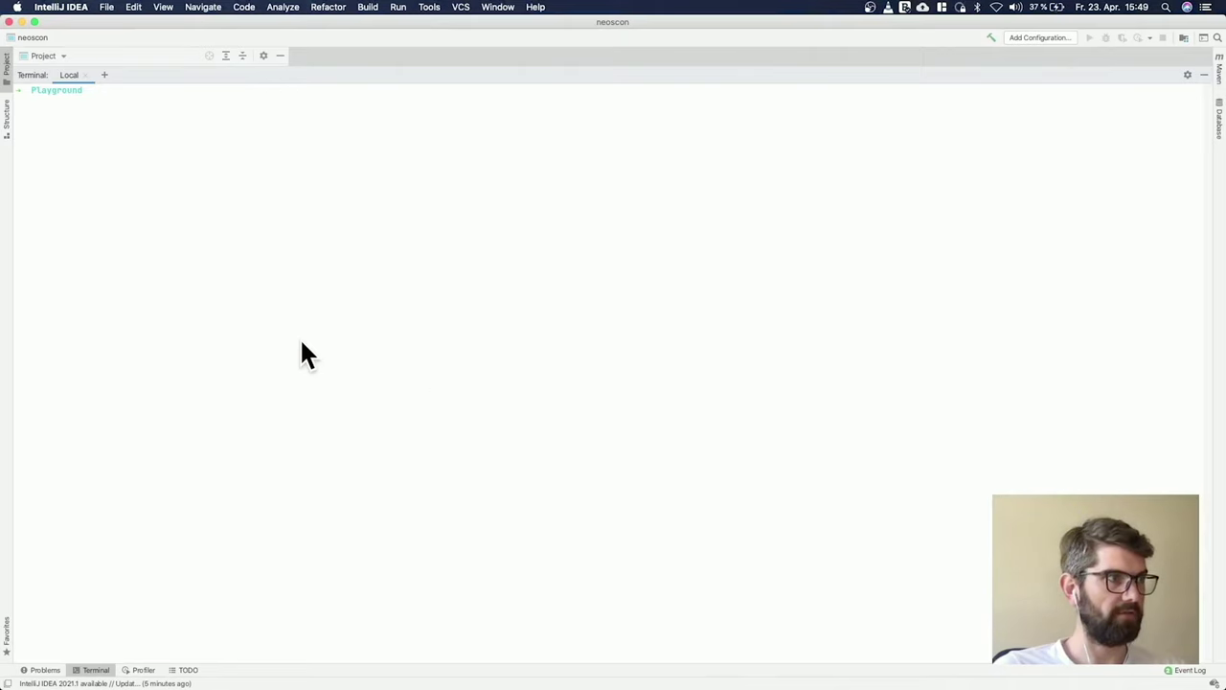
{"action": "key", "text": "super+v"}
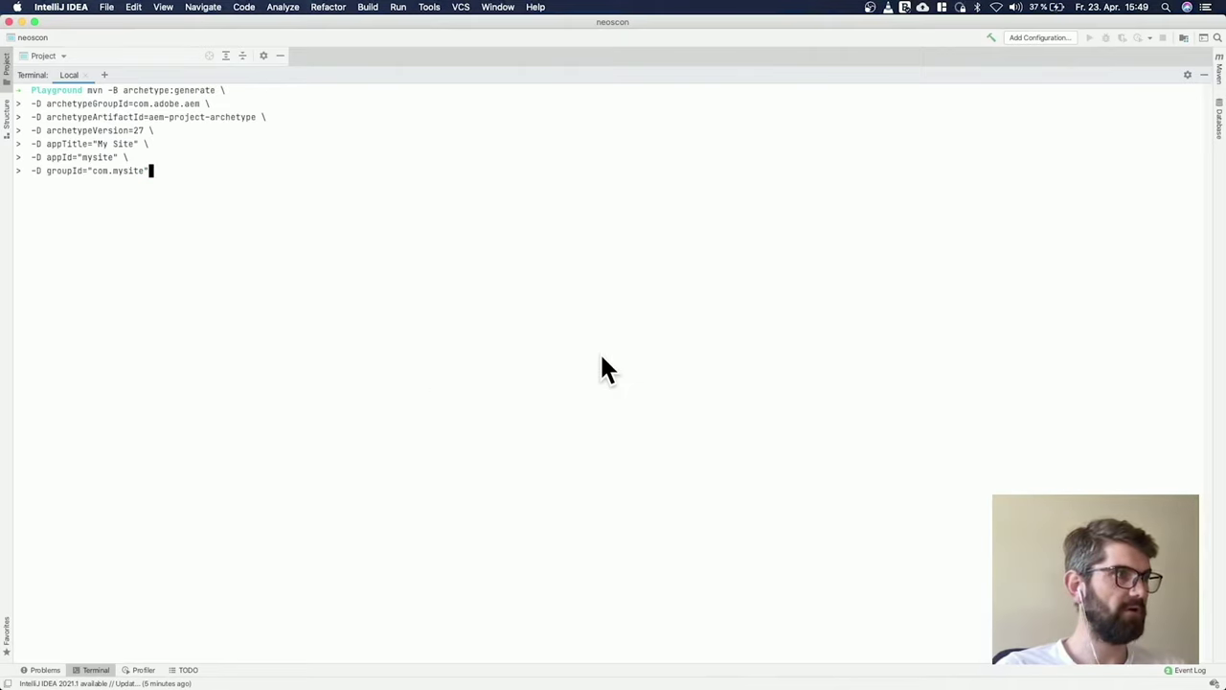
{"action": "key", "text": "Return"}
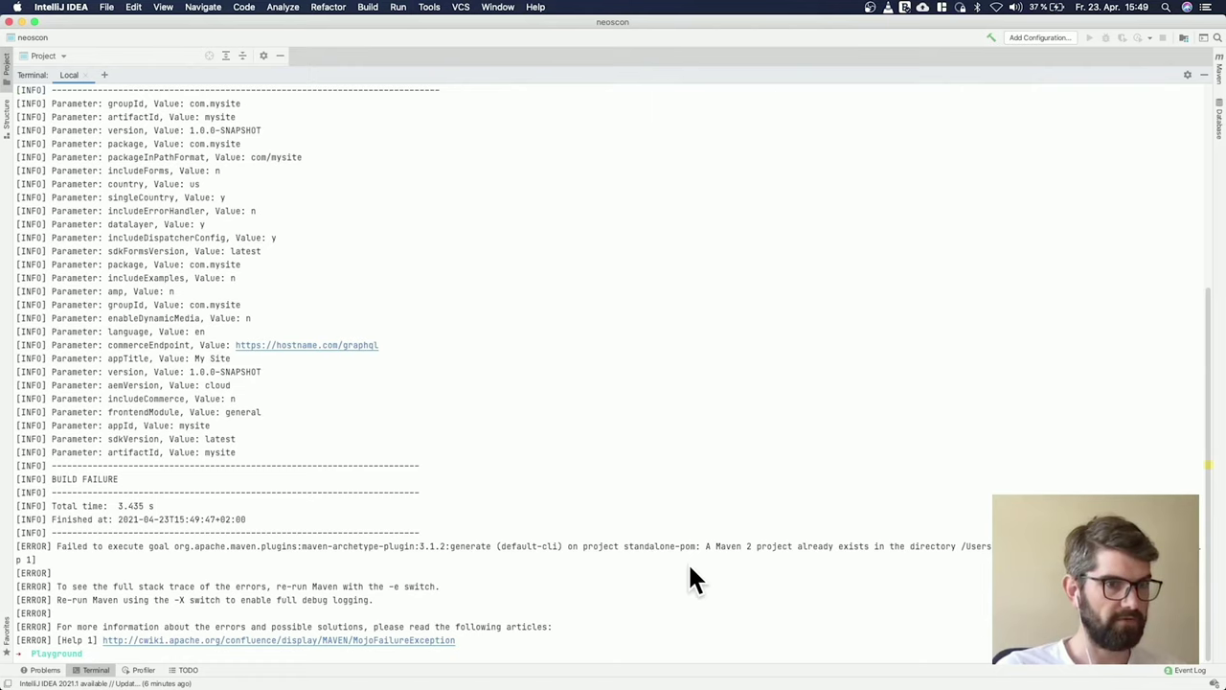
List the Playground folder's contents and delete the existing mysite directory with rm -rf.
{"action": "type", "text": "ls"}
{"action": "key", "text": "Return"}
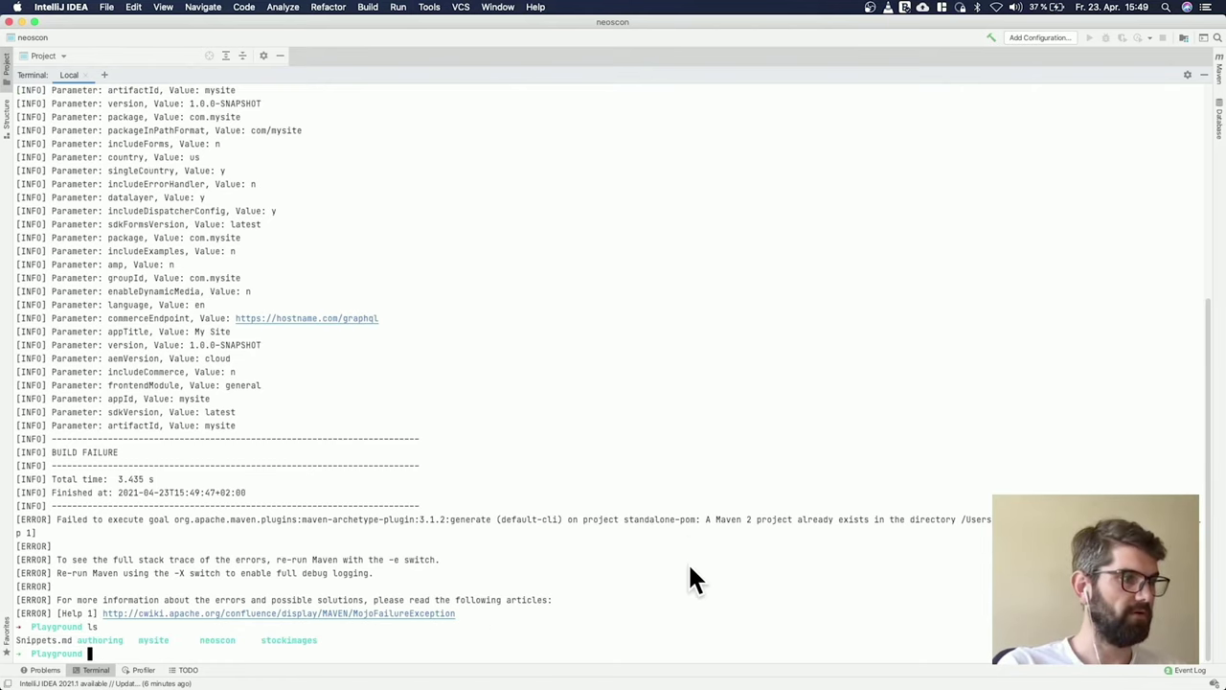
{"action": "type", "text": "rm -rf "}
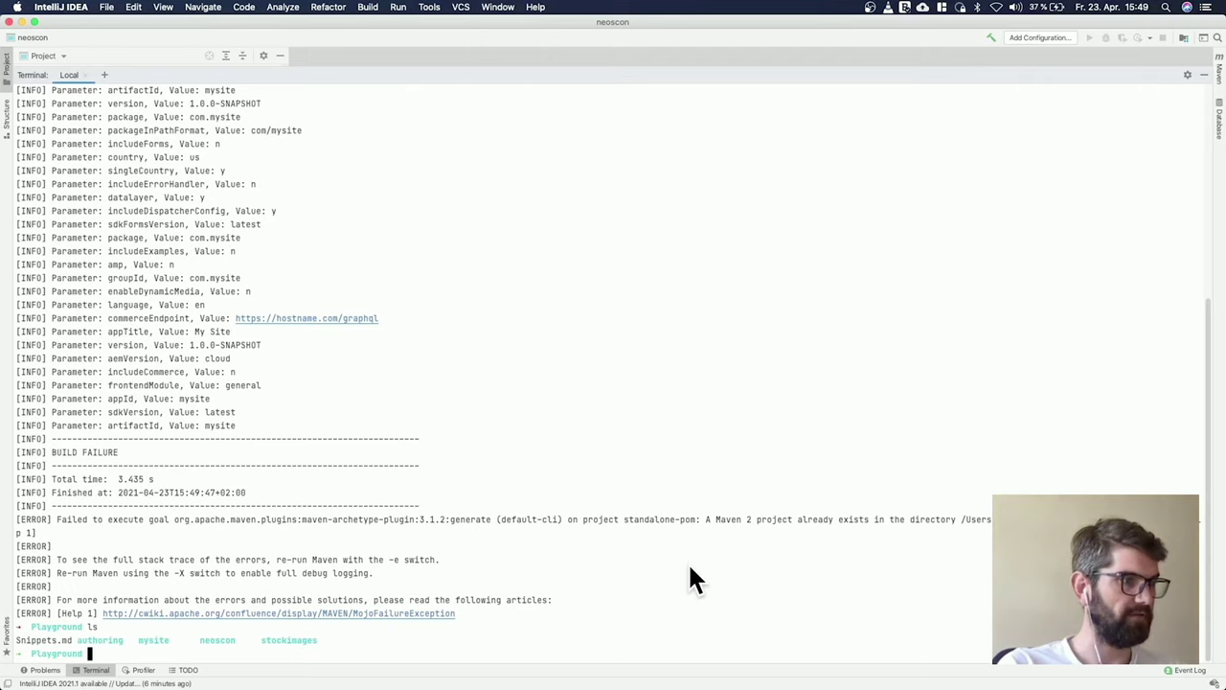
{"action": "type", "text": "mysite/"}
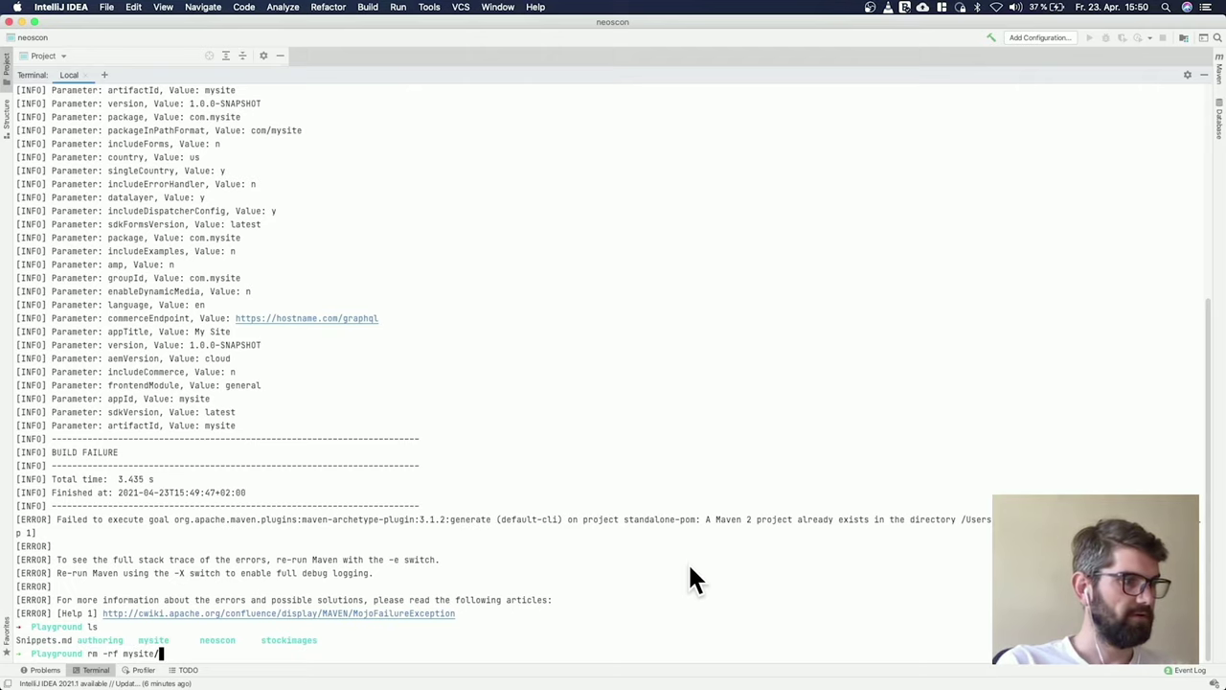
{"action": "key", "text": "super+k"}
{"action": "key", "text": "Return"}
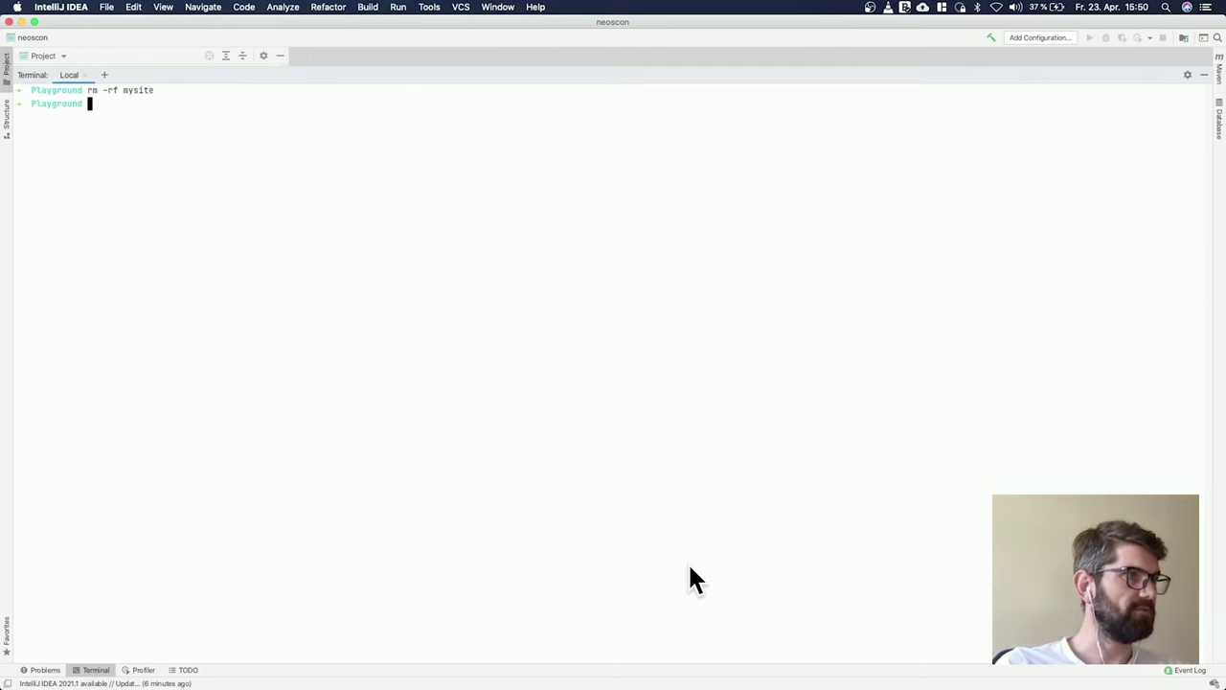
Rerun the mvn archetype:generate command for the My Site project and hide the terminal.
{"action": "type", "text": "m"}
{"action": "key", "text": "Up"}
{"action": "key", "text": "Return"}
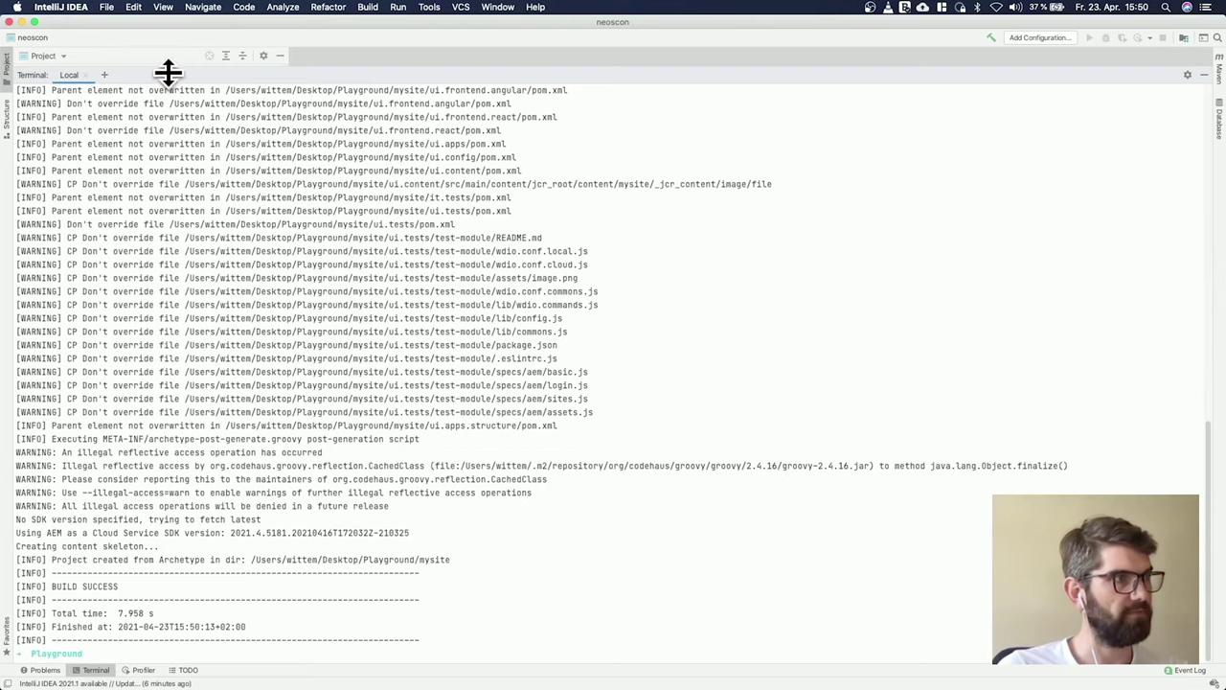
{"action": "left_click_drag", "start_coordinate": [168, 66], "coordinate": [177, 199]}
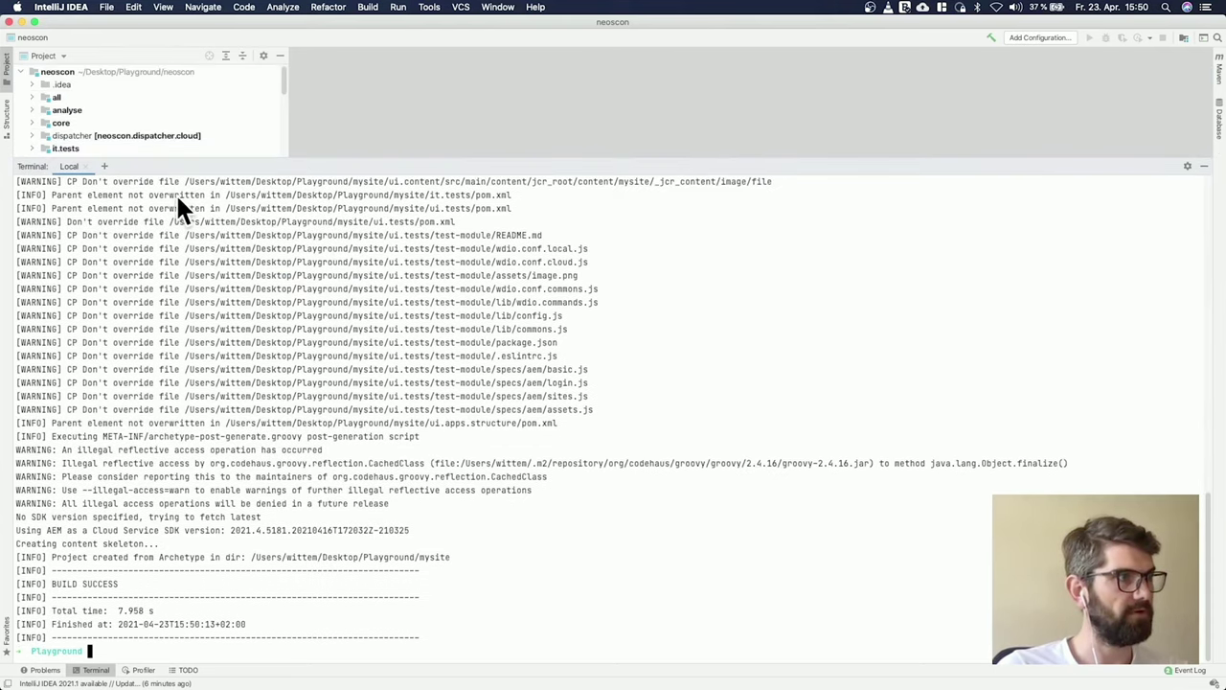
{"action": "left_click", "coordinate": [1204, 166]}
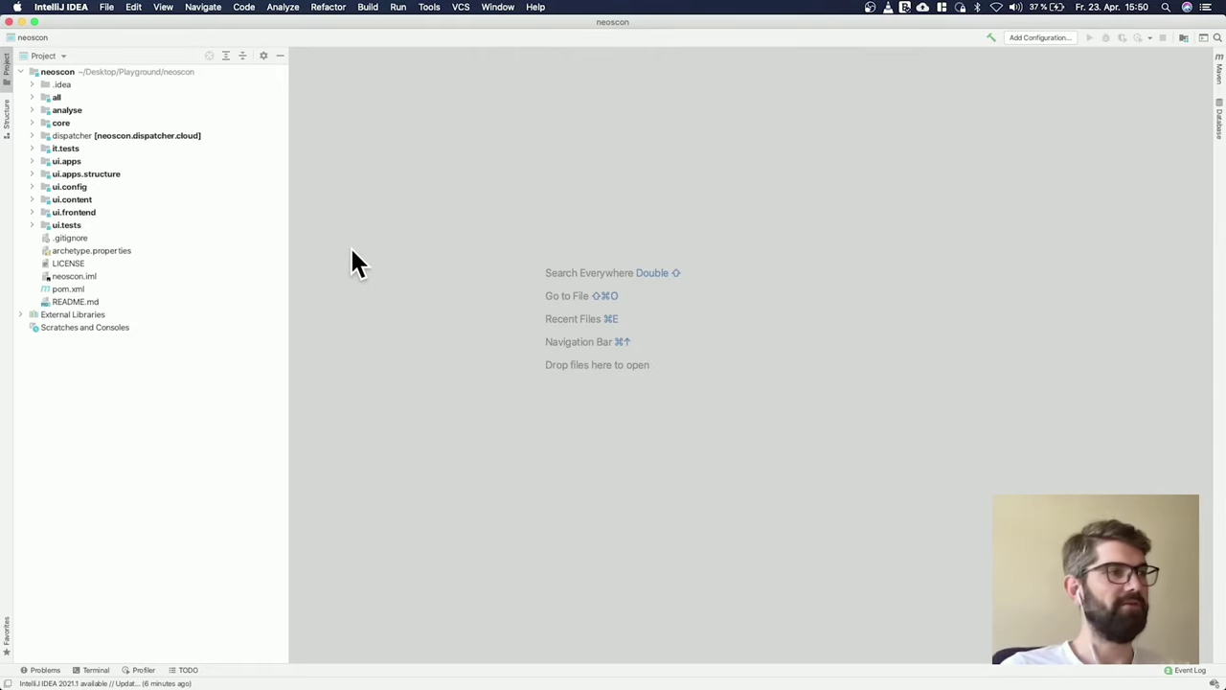
Open the neoscon project's README.md and read its build, testing, static analysis, ClientLibs and Maven settings sections.
{"action": "left_click", "coordinate": [77, 302]}
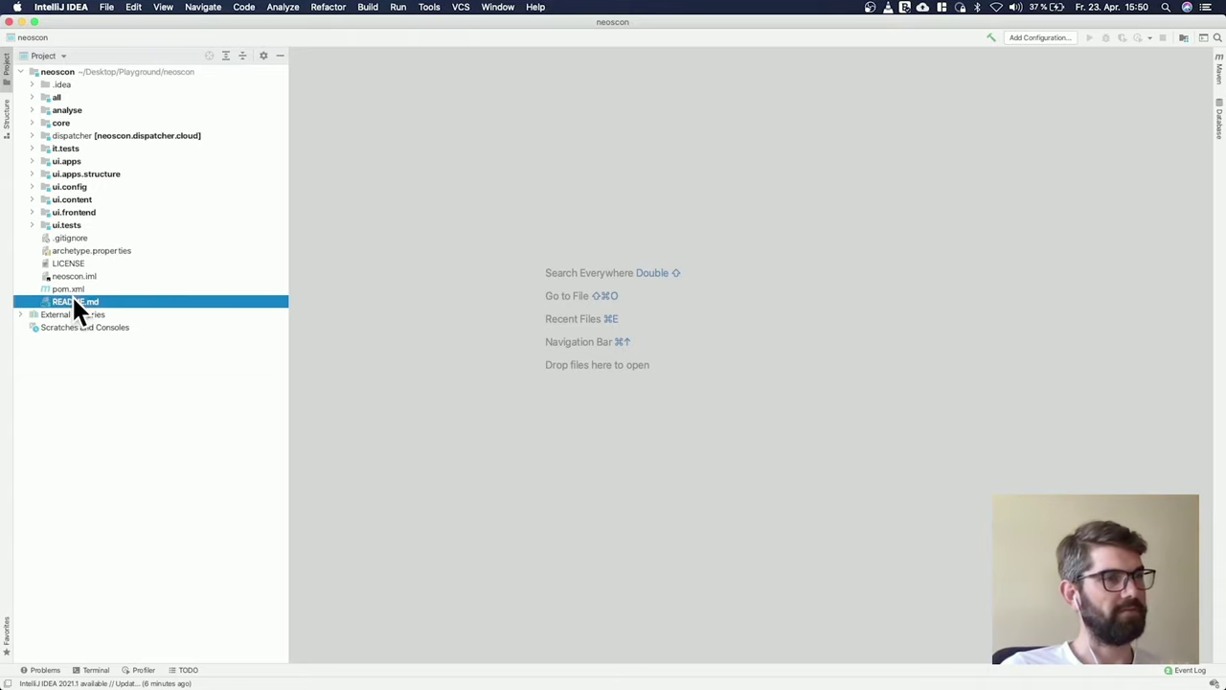
{"action": "double_click", "coordinate": [77, 302]}
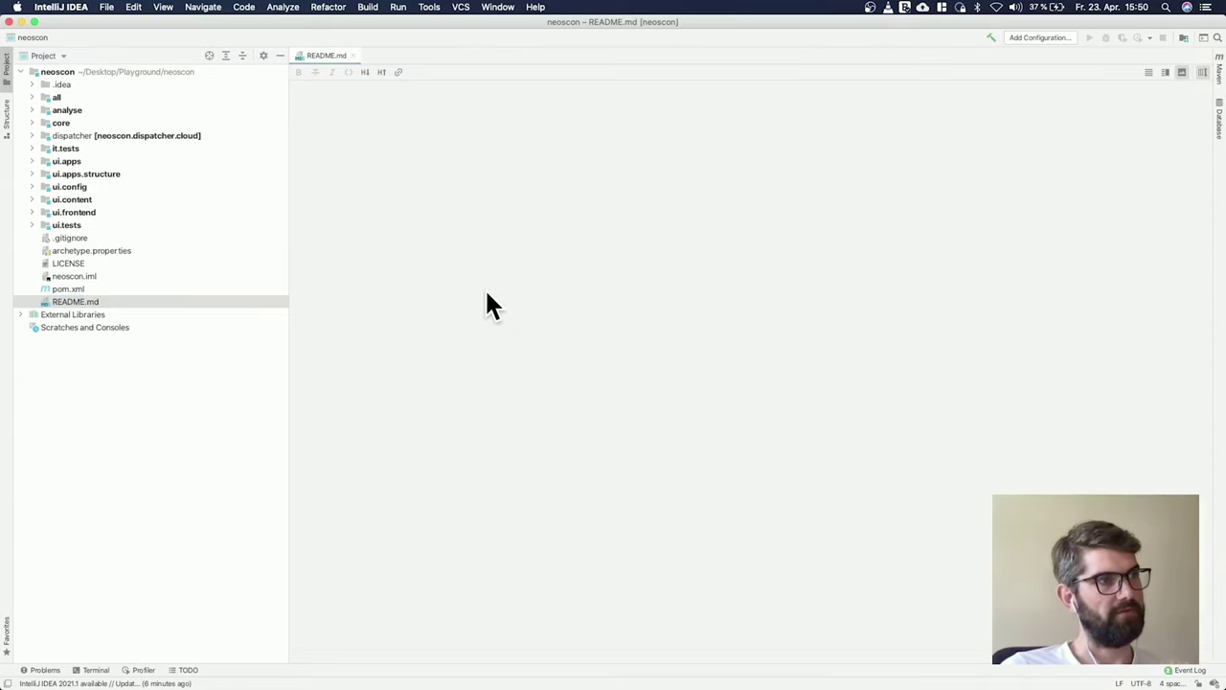
{"action": "scroll", "coordinate": [533, 246], "scroll_direction": "down", "scroll_amount": 7}
{"action": "scroll", "coordinate": [537, 258], "scroll_direction": "up", "scroll_amount": 5}
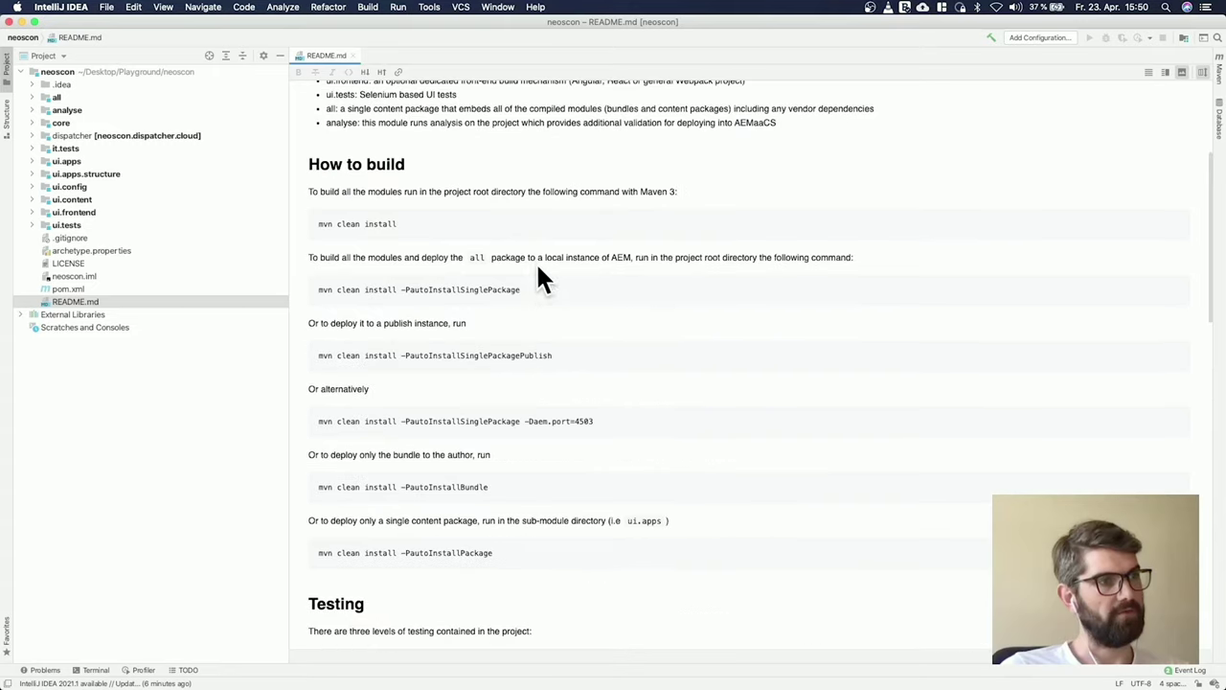
{"action": "scroll", "coordinate": [396, 479], "scroll_direction": "down", "scroll_amount": 8}
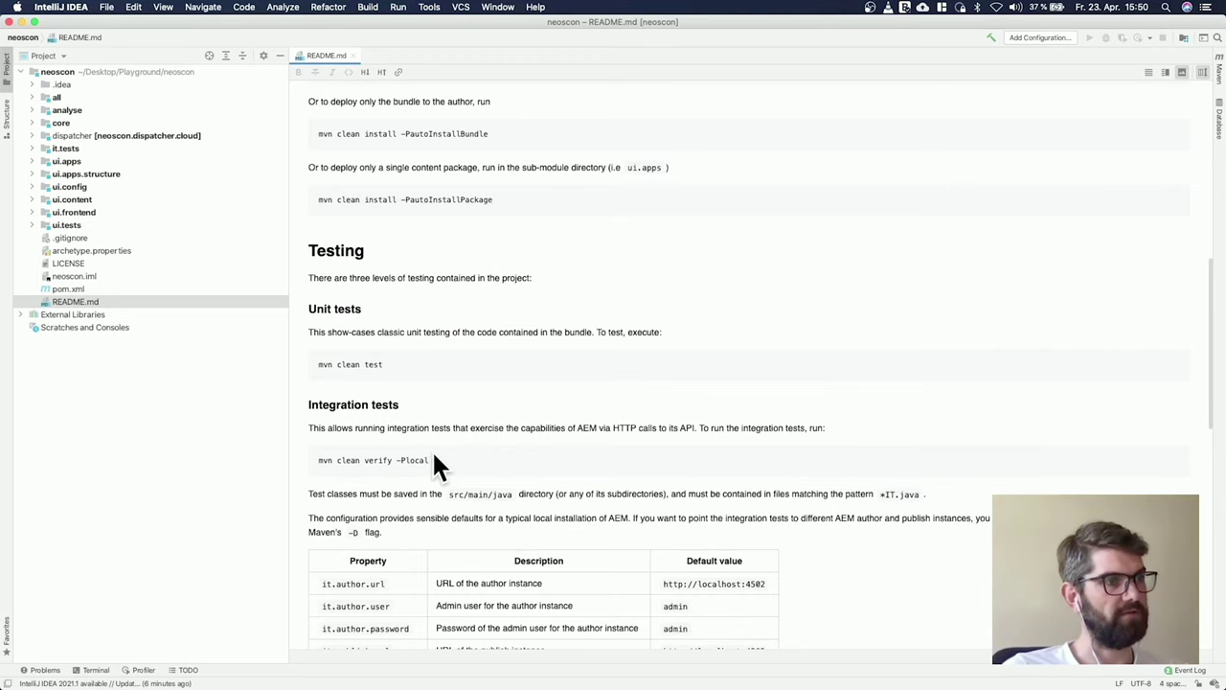
{"action": "scroll", "coordinate": [433, 457], "scroll_direction": "down", "scroll_amount": 10}
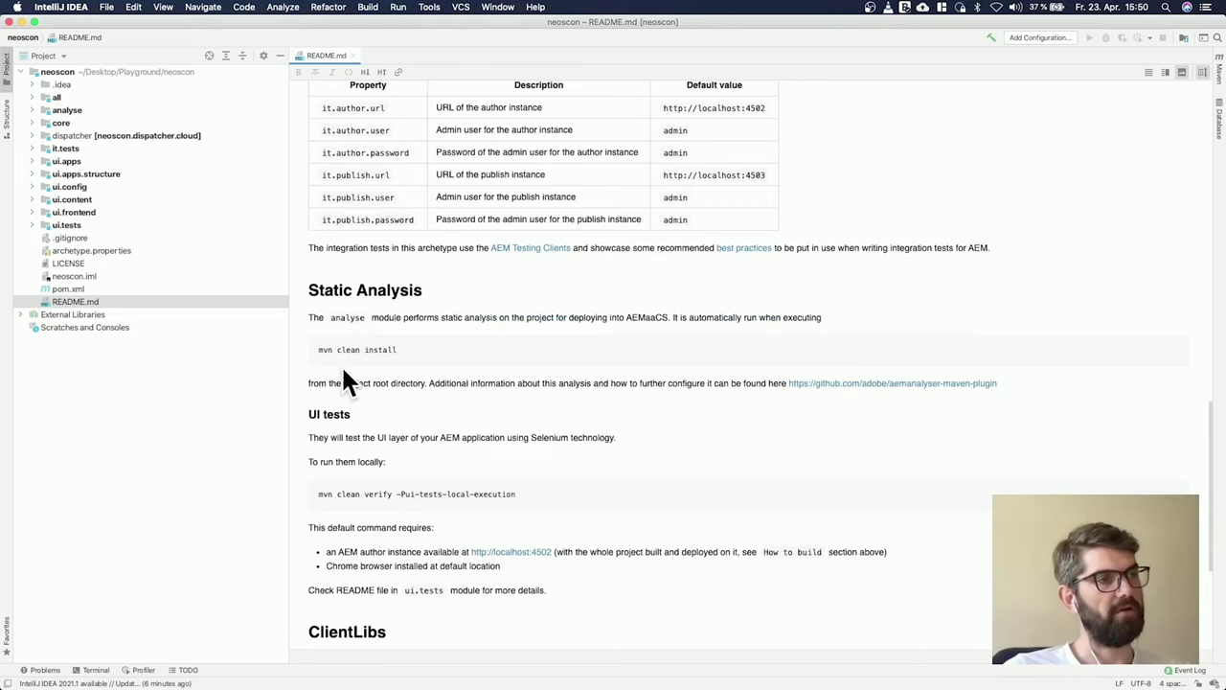
{"action": "scroll", "coordinate": [433, 383], "scroll_direction": "down", "scroll_amount": 5}
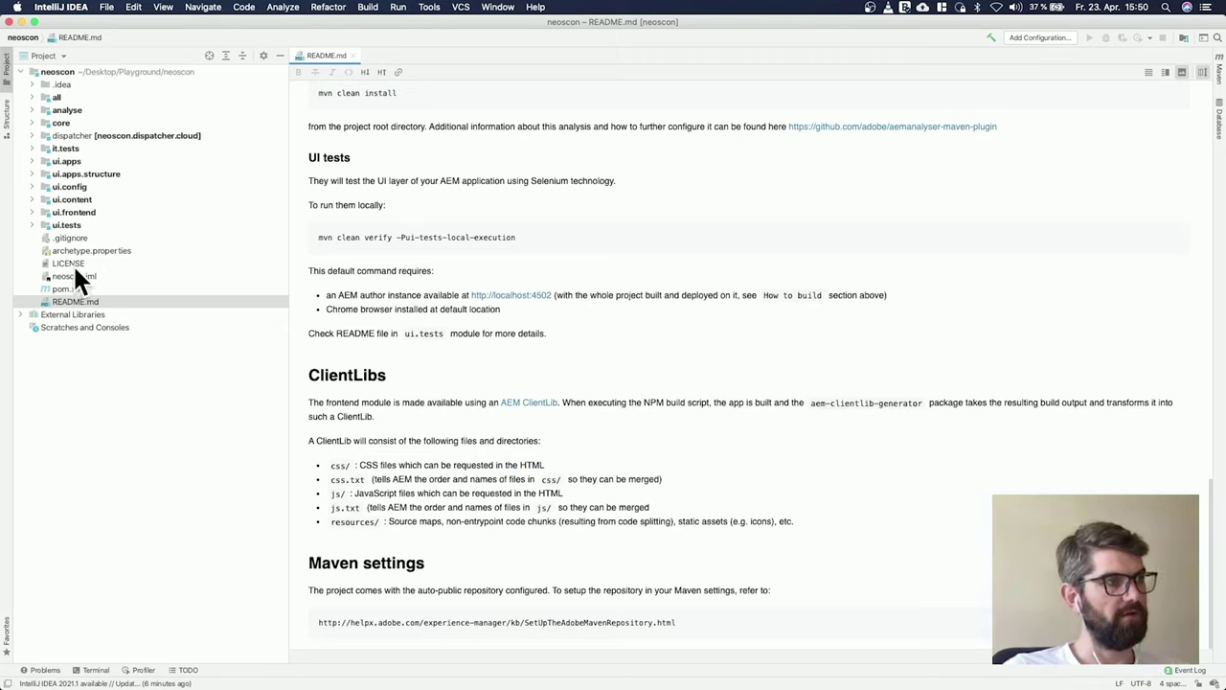
Inspect the contents of the ui.frontend module, collapse it, and go through the modules from all to dispatcher.
{"action": "double_click", "coordinate": [67, 210]}
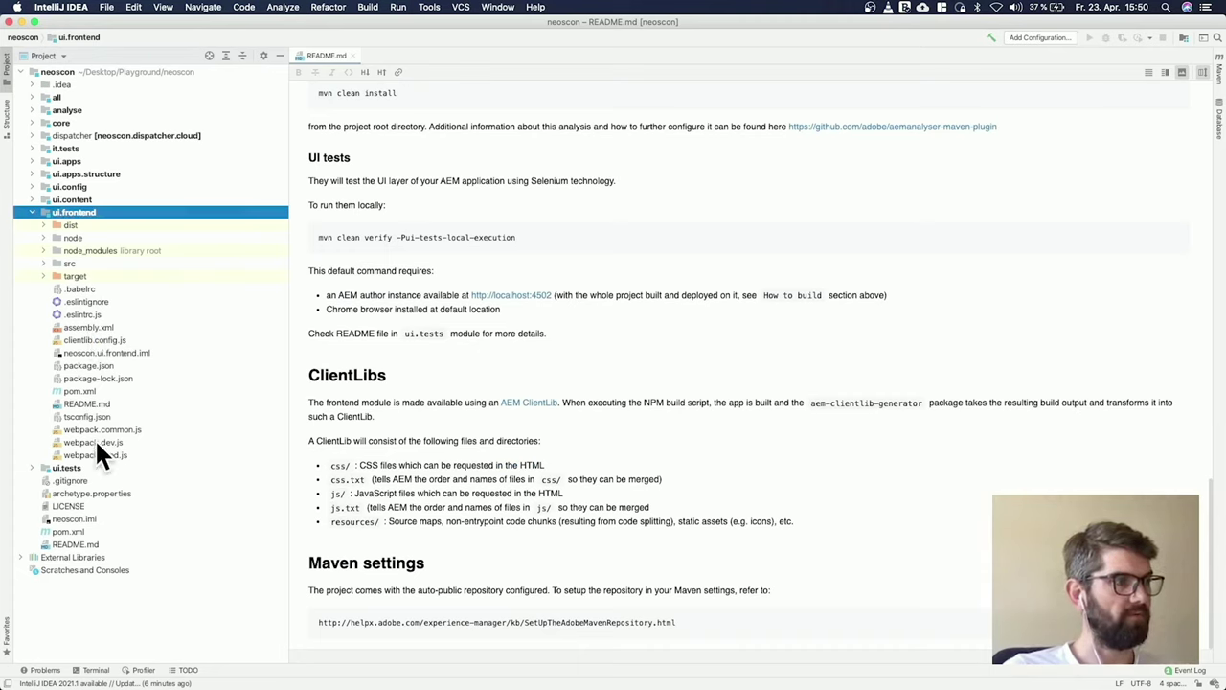
{"action": "double_click", "coordinate": [58, 210]}
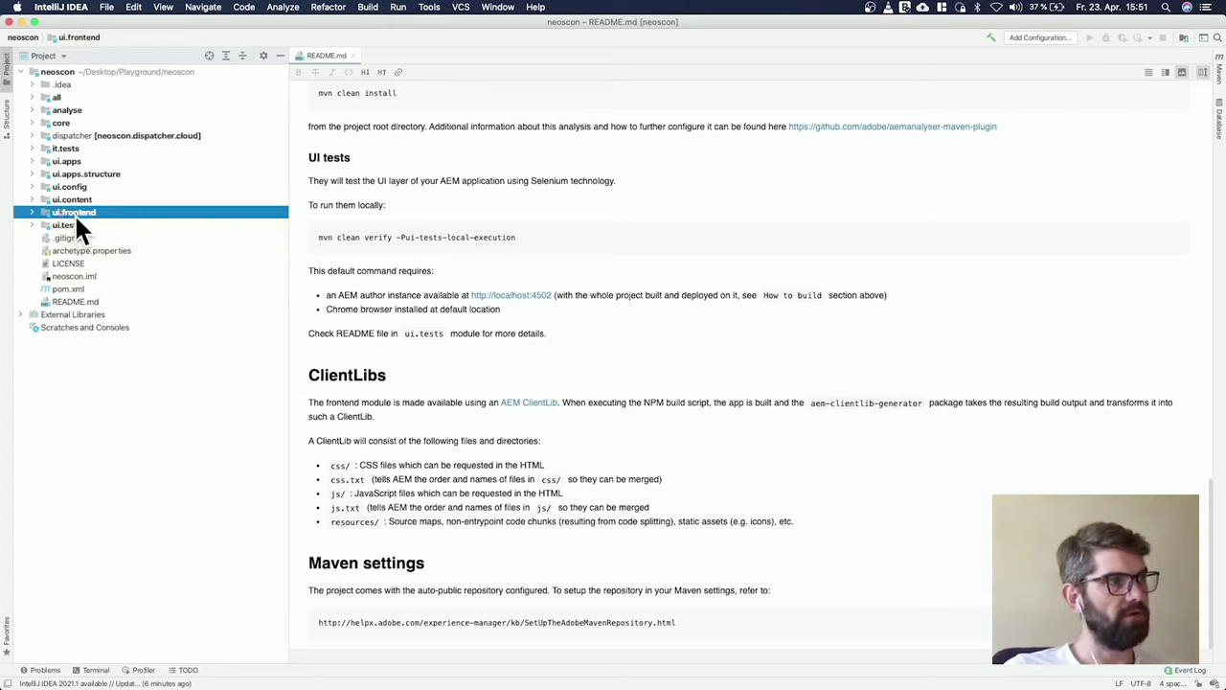
{"action": "left_click", "coordinate": [55, 100]}
{"action": "key", "text": "Down"}
{"action": "key", "text": "Down"}
{"action": "key", "text": "Down"}
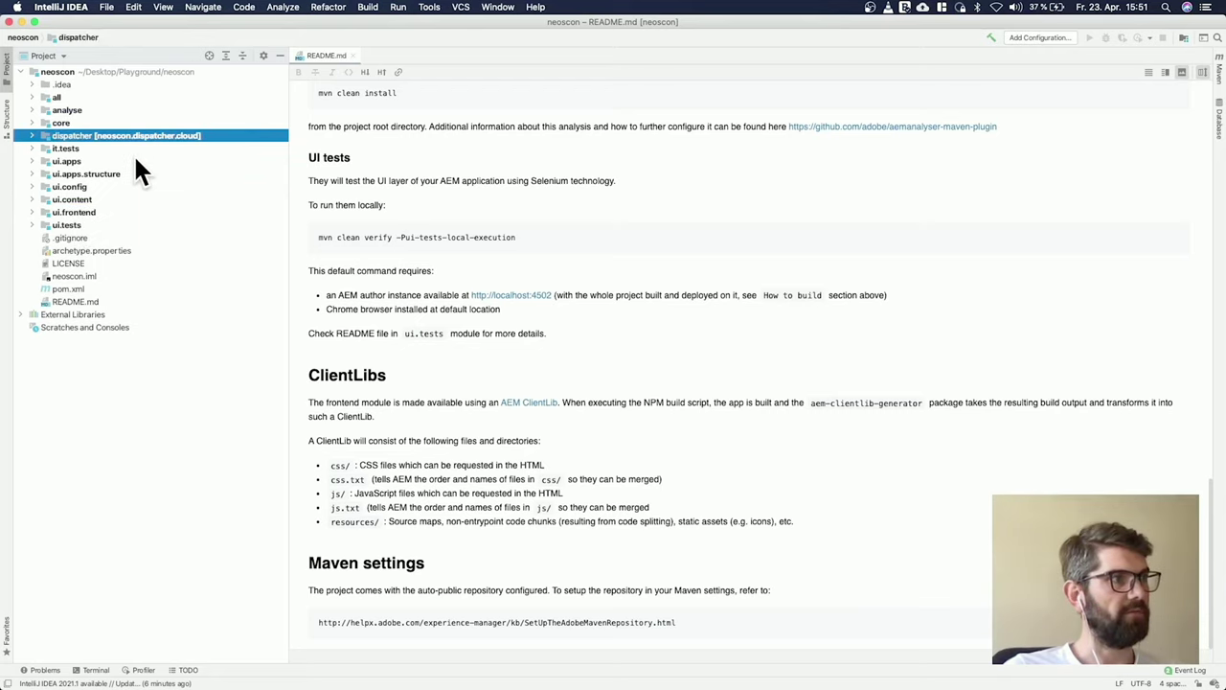
Expand the ui.apps module down to apps.neoscon/components and look through its component folders.
{"action": "key", "text": "Up"}
{"action": "key", "text": "Down"}
{"action": "key", "text": "Down"}
{"action": "key", "text": "Down"}
{"action": "key", "text": "Right"}
{"action": "key", "text": "Down"}
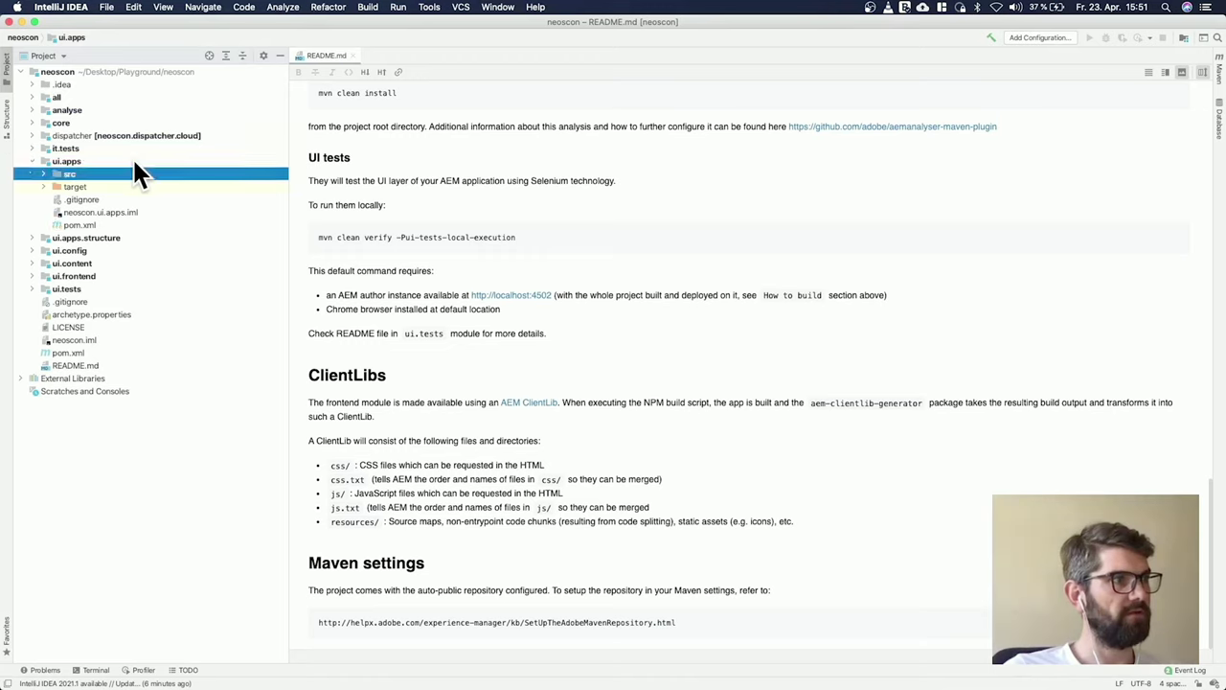
{"action": "key", "text": "Right"}
{"action": "double_click", "coordinate": [114, 210]}
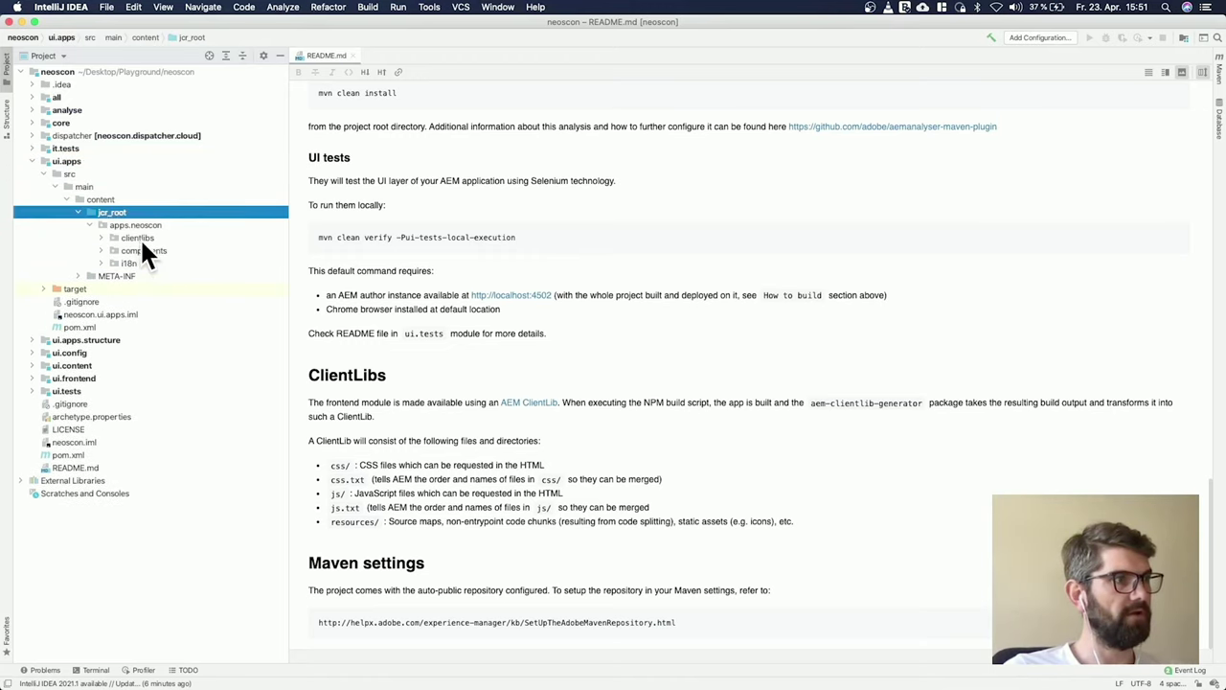
{"action": "double_click", "coordinate": [138, 250]}
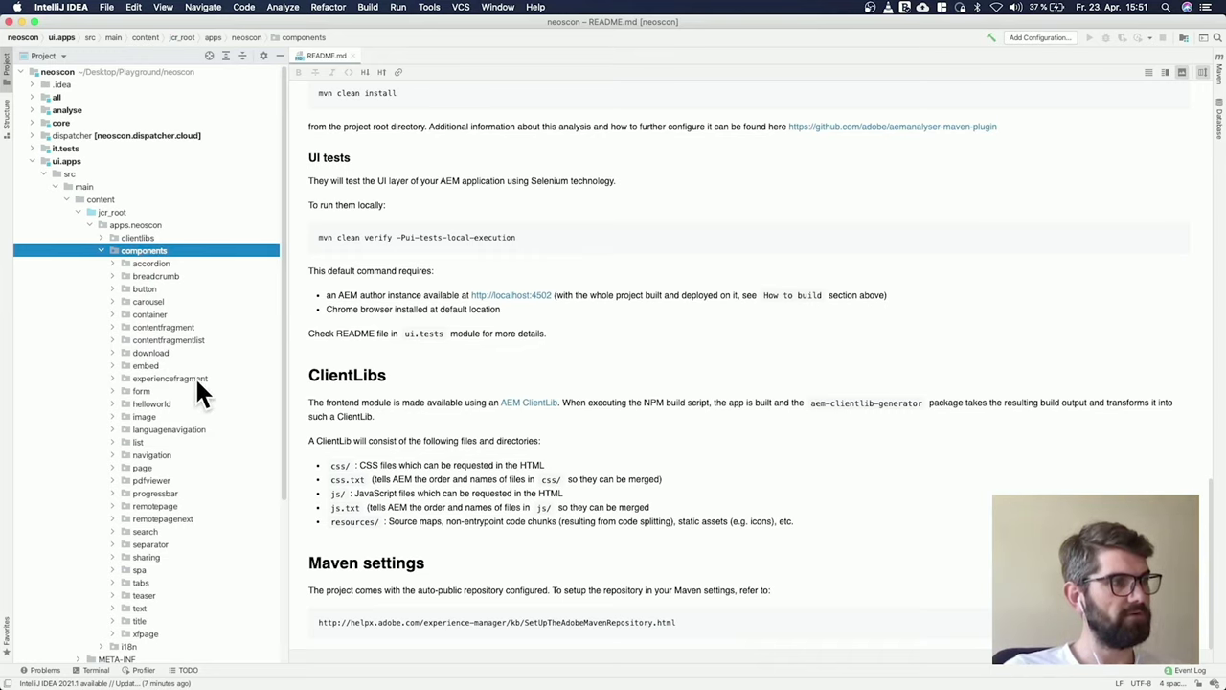
{"action": "scroll", "coordinate": [194, 376], "scroll_direction": "down", "scroll_amount": 1}
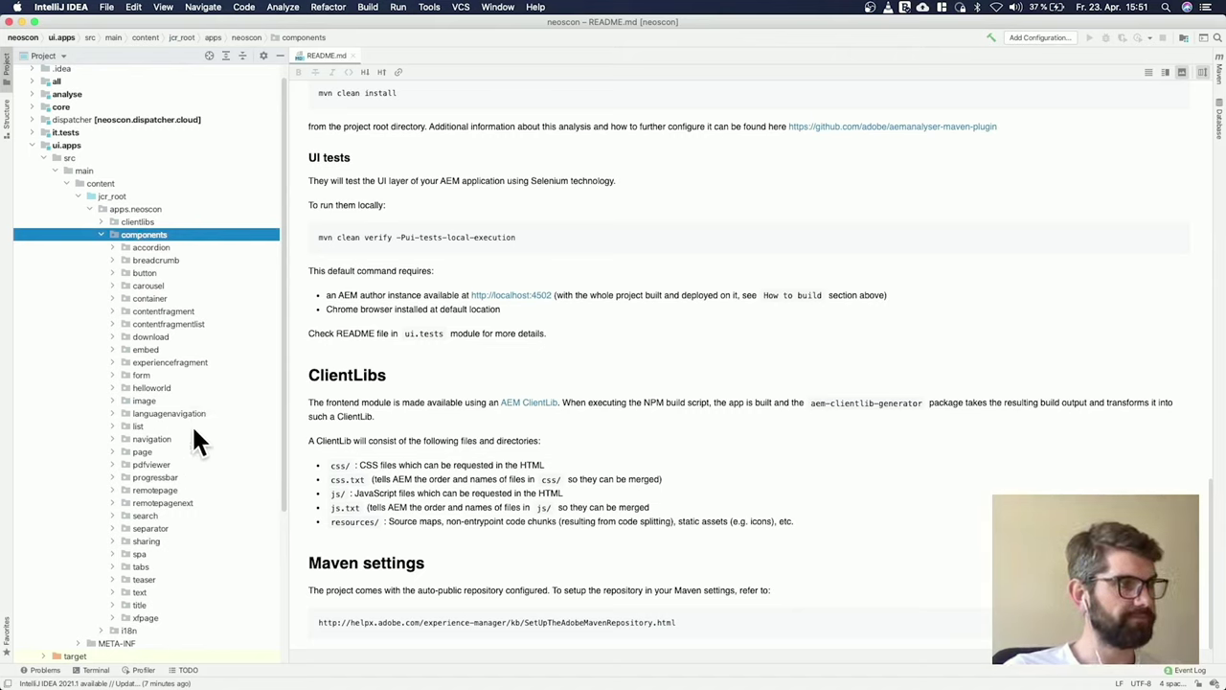
{"action": "scroll", "coordinate": [192, 423], "scroll_direction": "down", "scroll_amount": 10}
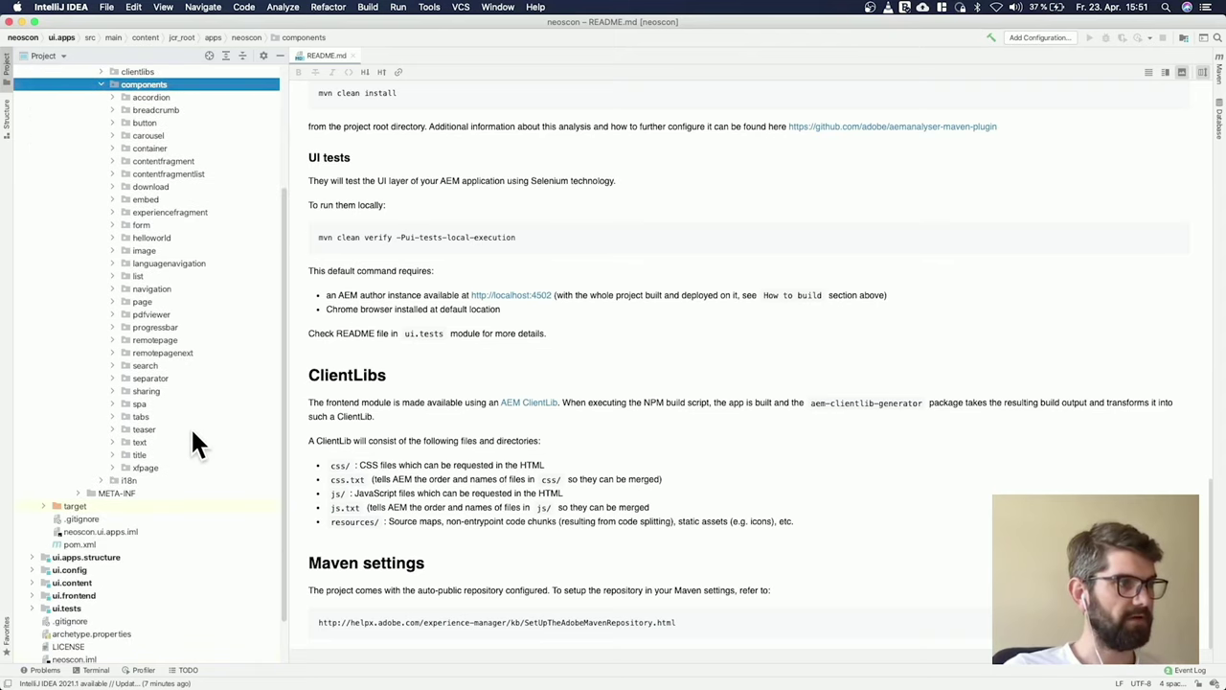
Expand the ui.content module through src/main/content to show the folders in jcr_root.
{"action": "left_click", "coordinate": [88, 541]}
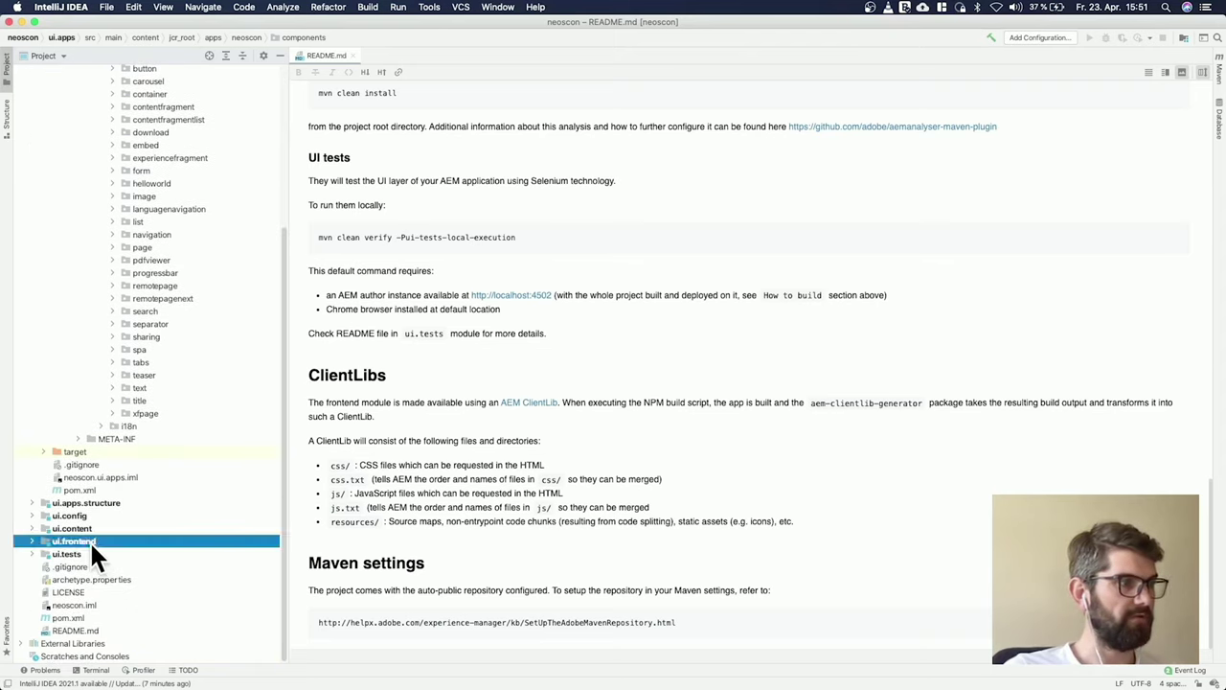
{"action": "double_click", "coordinate": [86, 528]}
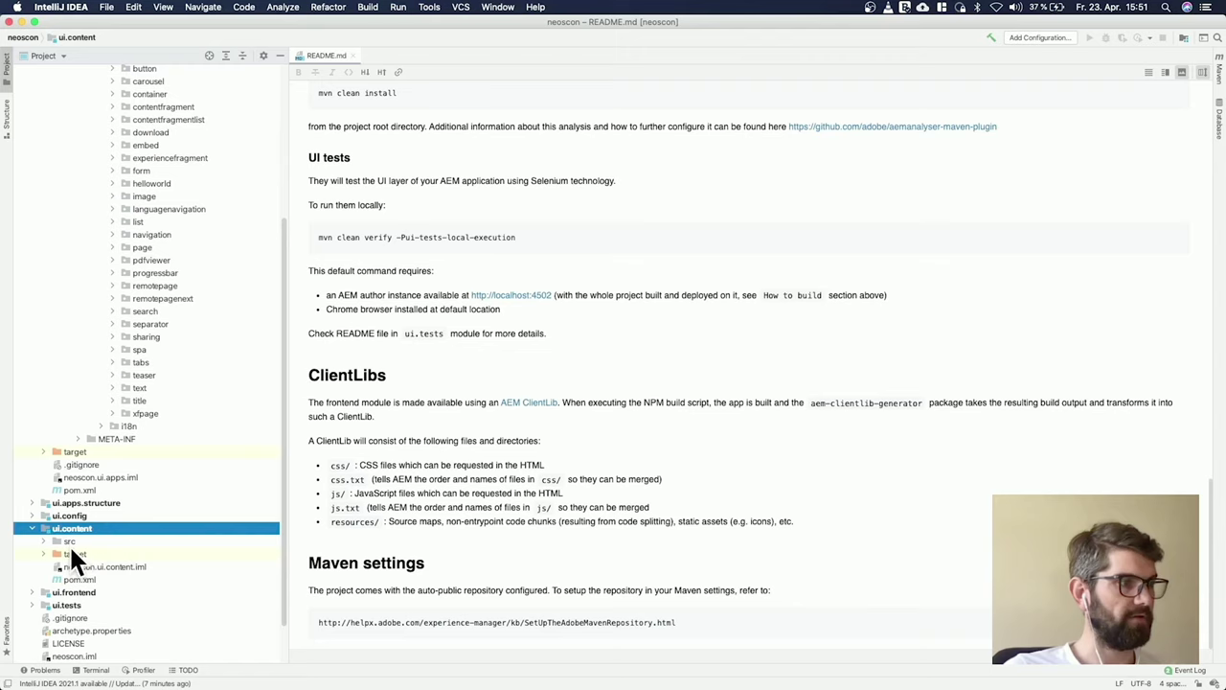
{"action": "double_click", "coordinate": [69, 544]}
{"action": "scroll", "coordinate": [120, 542], "scroll_direction": "down", "scroll_amount": 2}
{"action": "double_click", "coordinate": [120, 526]}
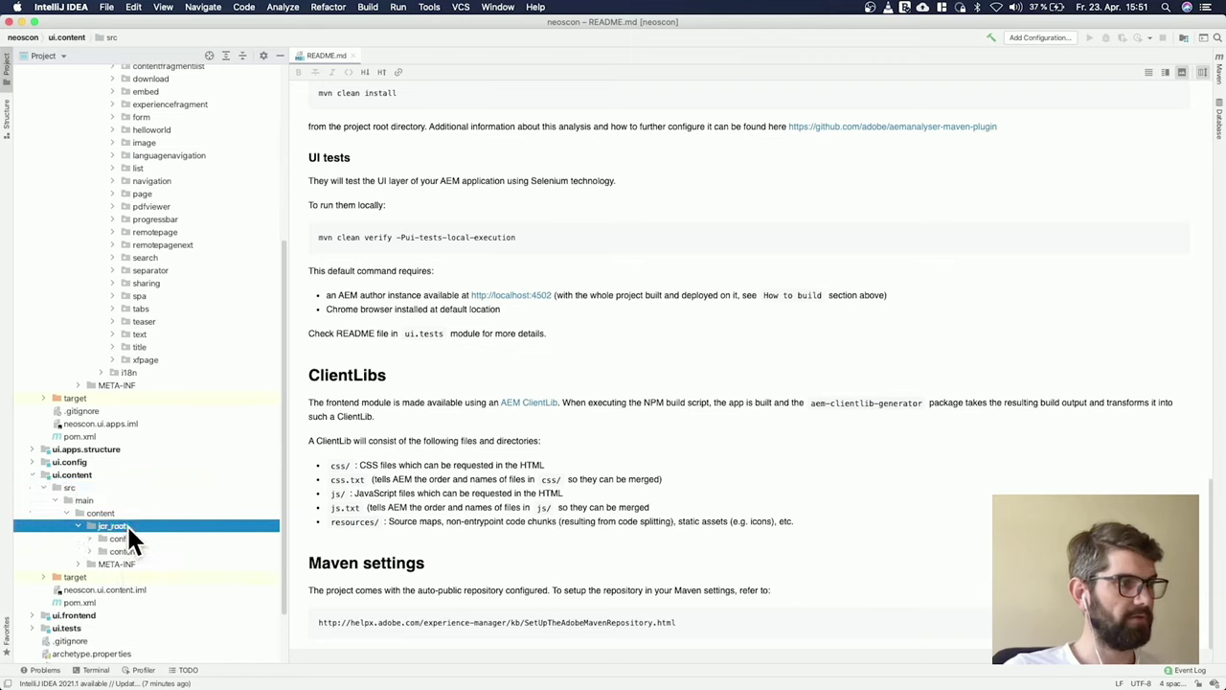
Expand the ui.content module's conf/neoscon folder through settings and wcm to show the folders under templates.
{"action": "scroll", "coordinate": [132, 512], "scroll_direction": "down", "scroll_amount": 2}
{"action": "double_click", "coordinate": [117, 465]}
{"action": "double_click", "coordinate": [139, 478]}
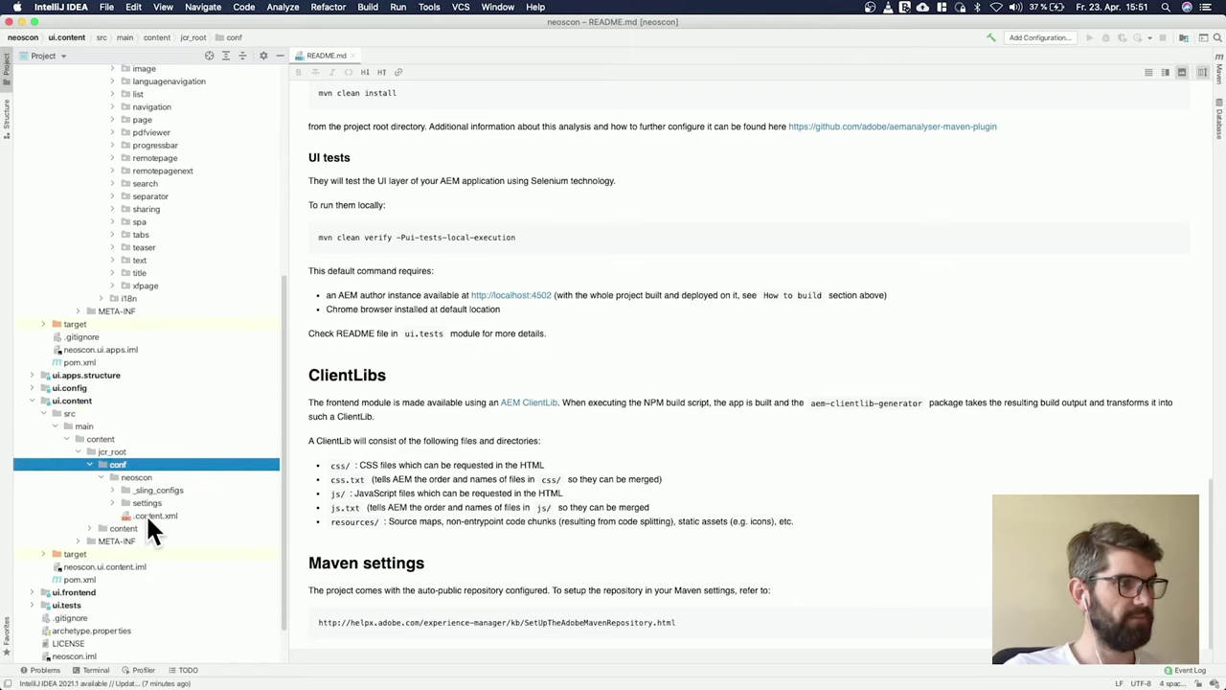
{"action": "double_click", "coordinate": [145, 502]}
{"action": "double_click", "coordinate": [165, 542]}
{"action": "scroll", "coordinate": [172, 542], "scroll_direction": "down", "scroll_amount": 2}
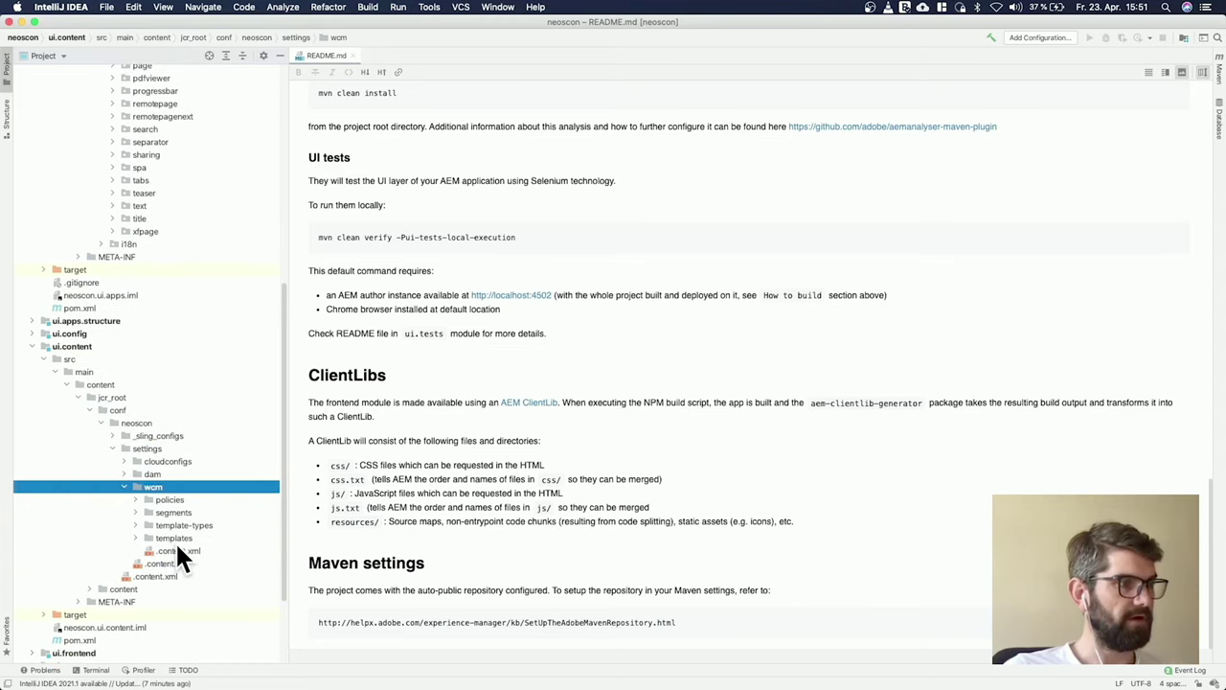
{"action": "double_click", "coordinate": [177, 537]}
{"action": "scroll", "coordinate": [187, 498], "scroll_direction": "down", "scroll_amount": 3}
{"action": "left_click", "coordinate": [179, 451]}
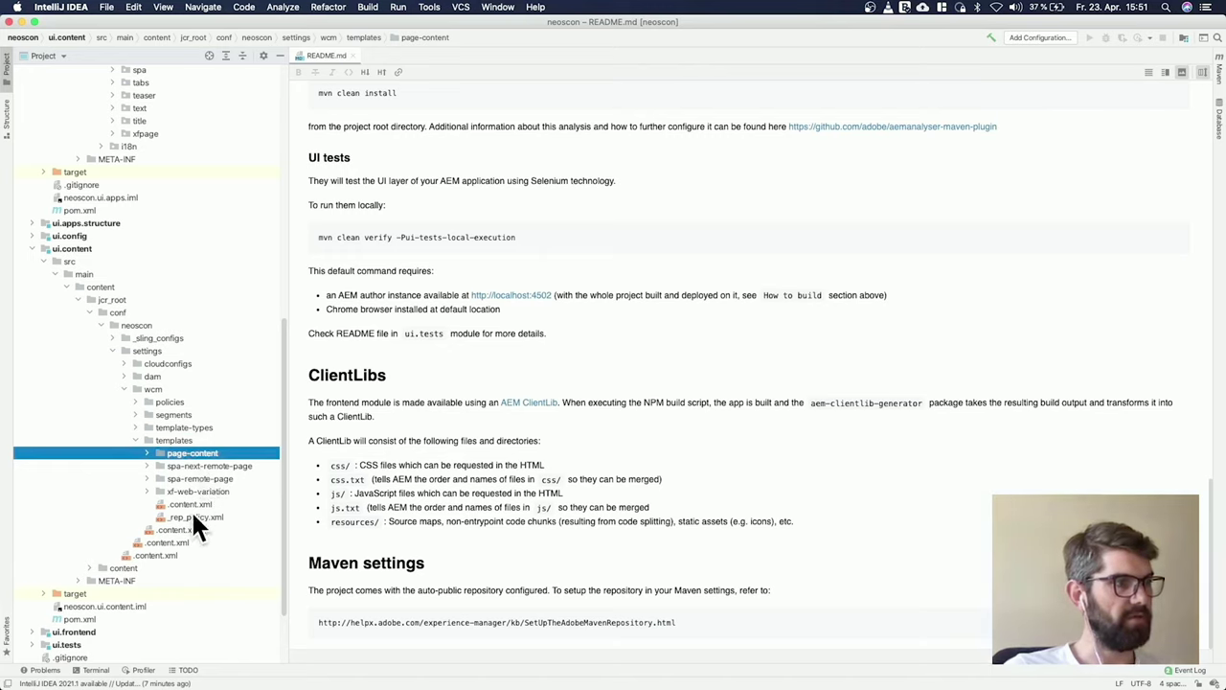
Open filter.xml in the ui.content module's META-INF/vault folder and read its workspace filter roots.
{"action": "scroll", "coordinate": [182, 504], "scroll_direction": "down", "scroll_amount": 2}
{"action": "double_click", "coordinate": [112, 513]}
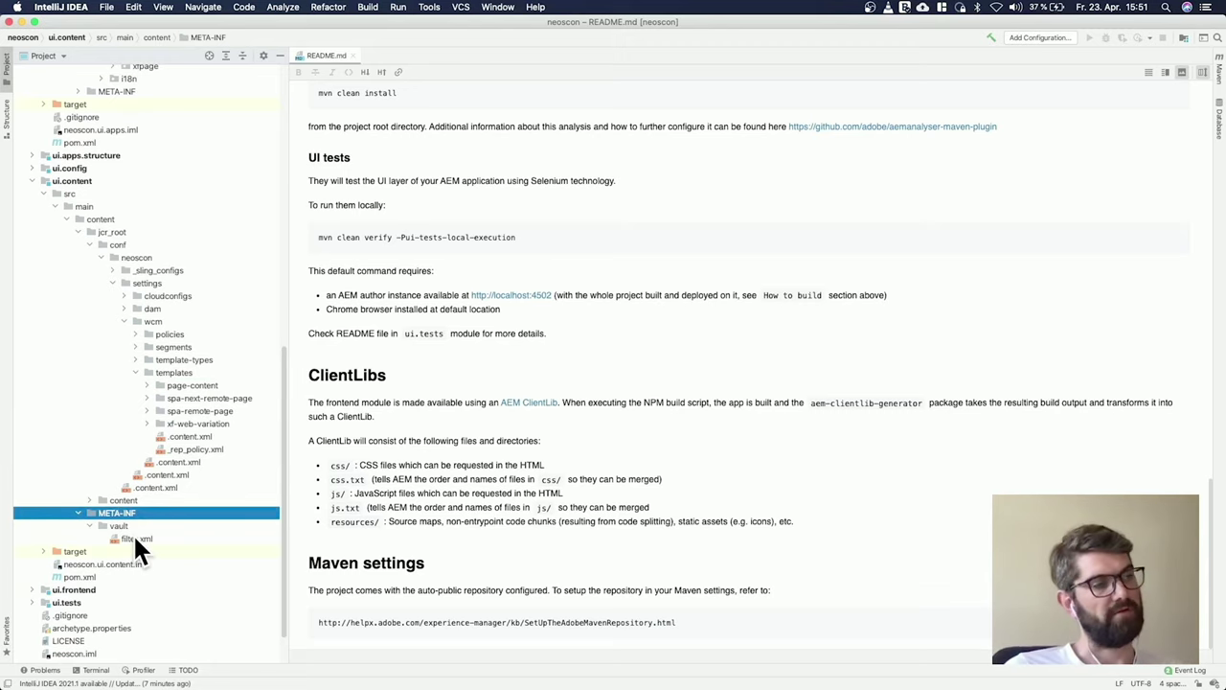
{"action": "double_click", "coordinate": [135, 539]}
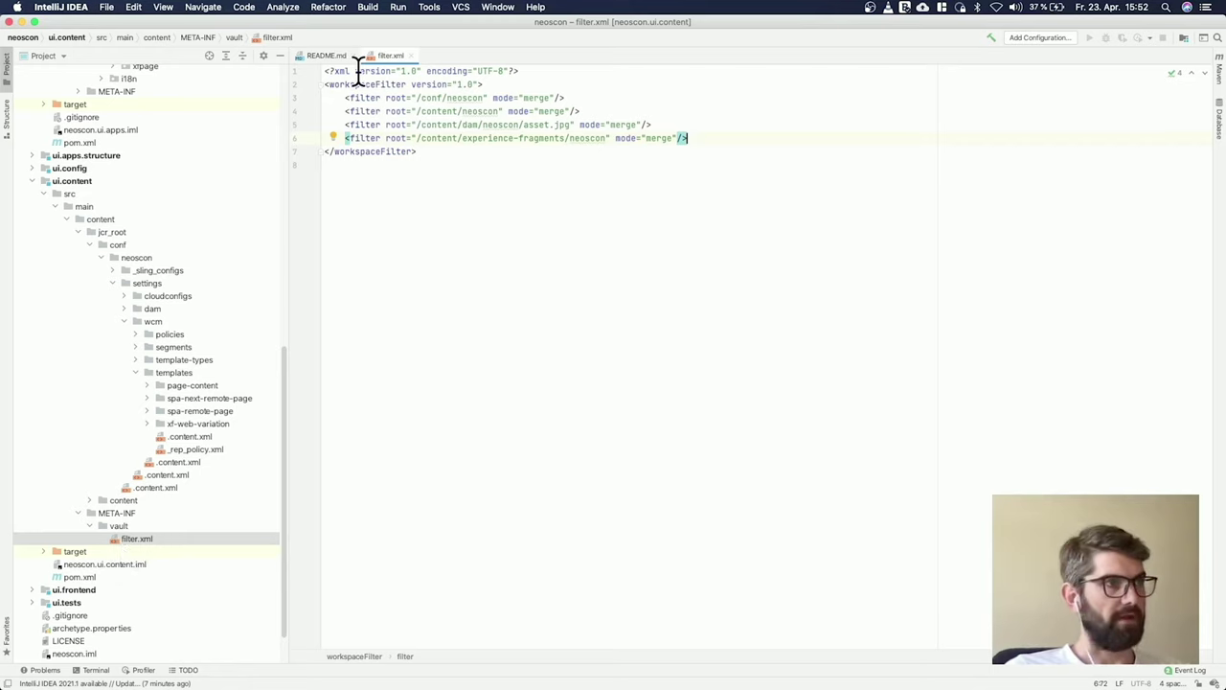
Switch to Chrome and open the Neoscon folder in Adobe Experience Manager's Templates console to view its templates.
{"action": "mouse_move", "coordinate": [432, 670]}
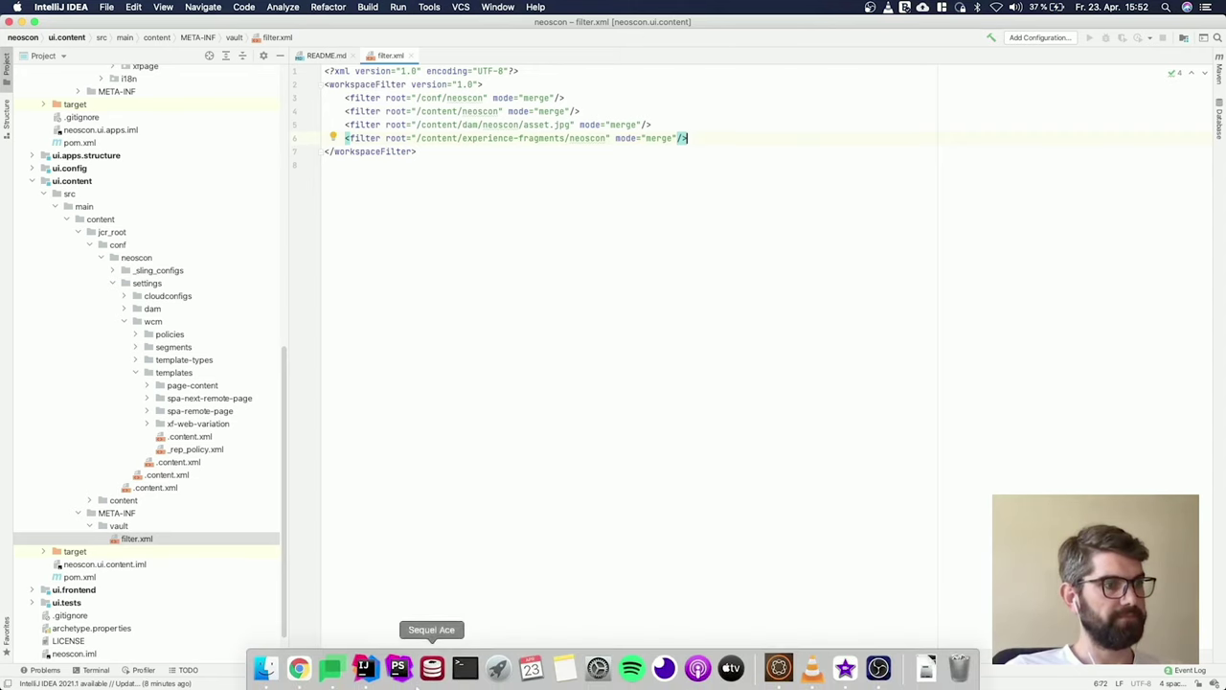
{"action": "left_click", "coordinate": [301, 671]}
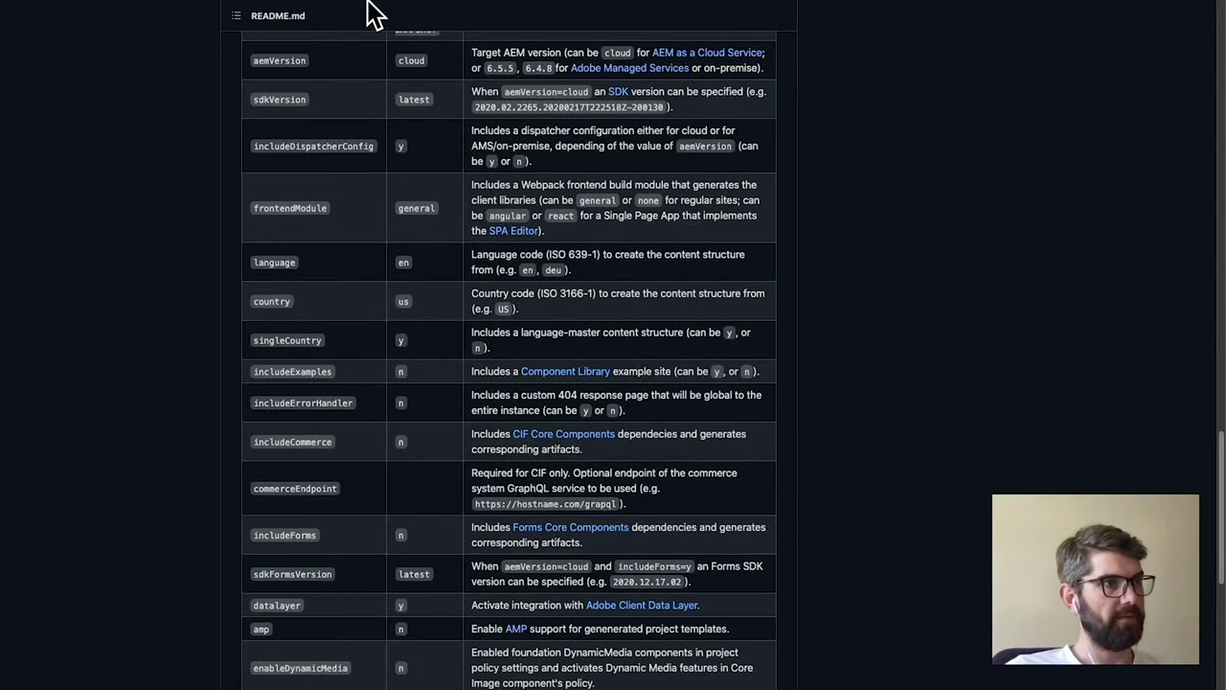
{"action": "left_click", "coordinate": [383, 8]}
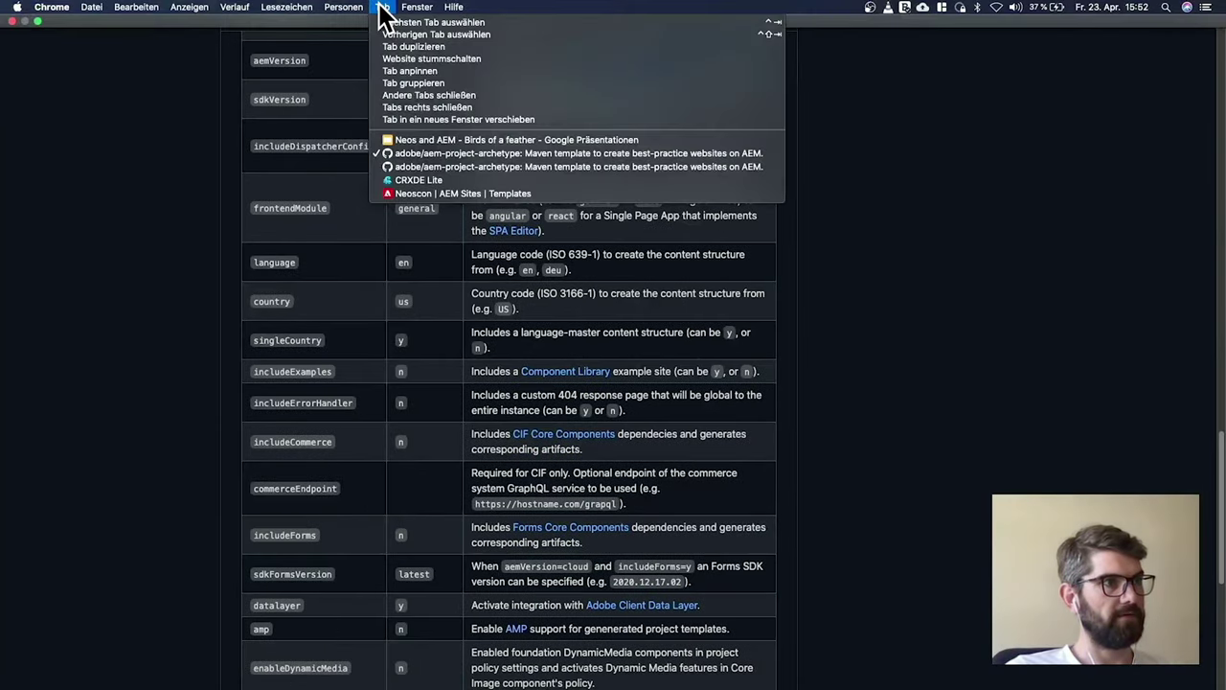
{"action": "left_click", "coordinate": [447, 193]}
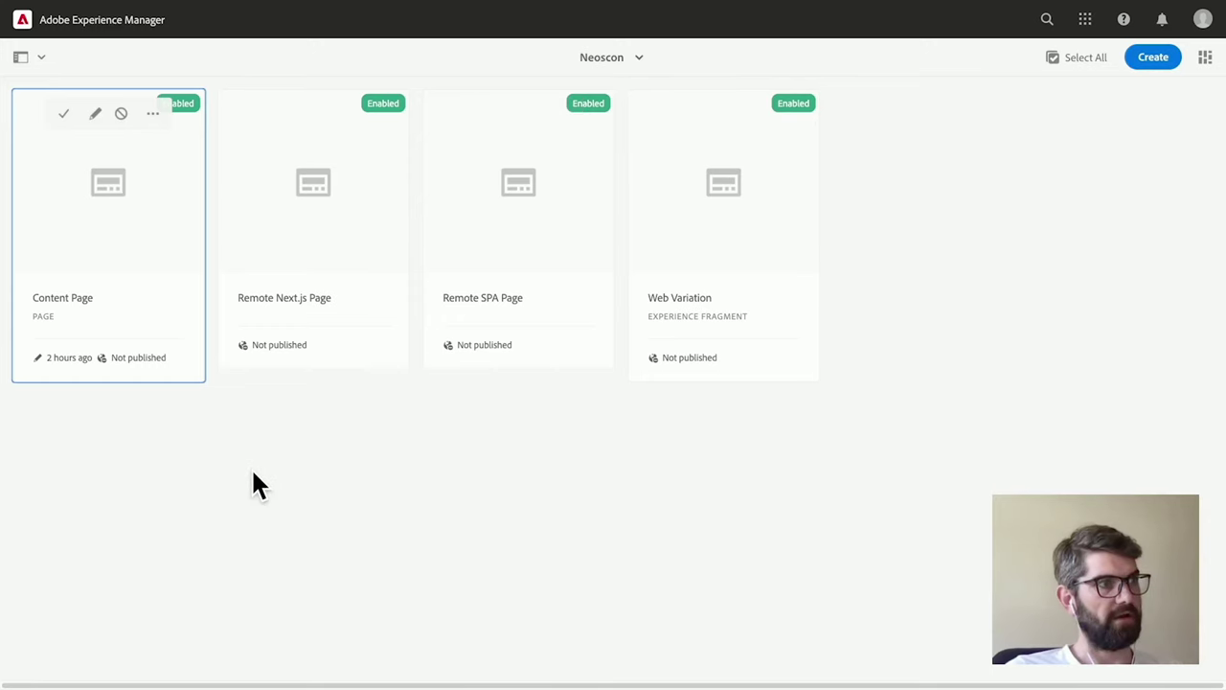
{"action": "left_click", "coordinate": [98, 25]}
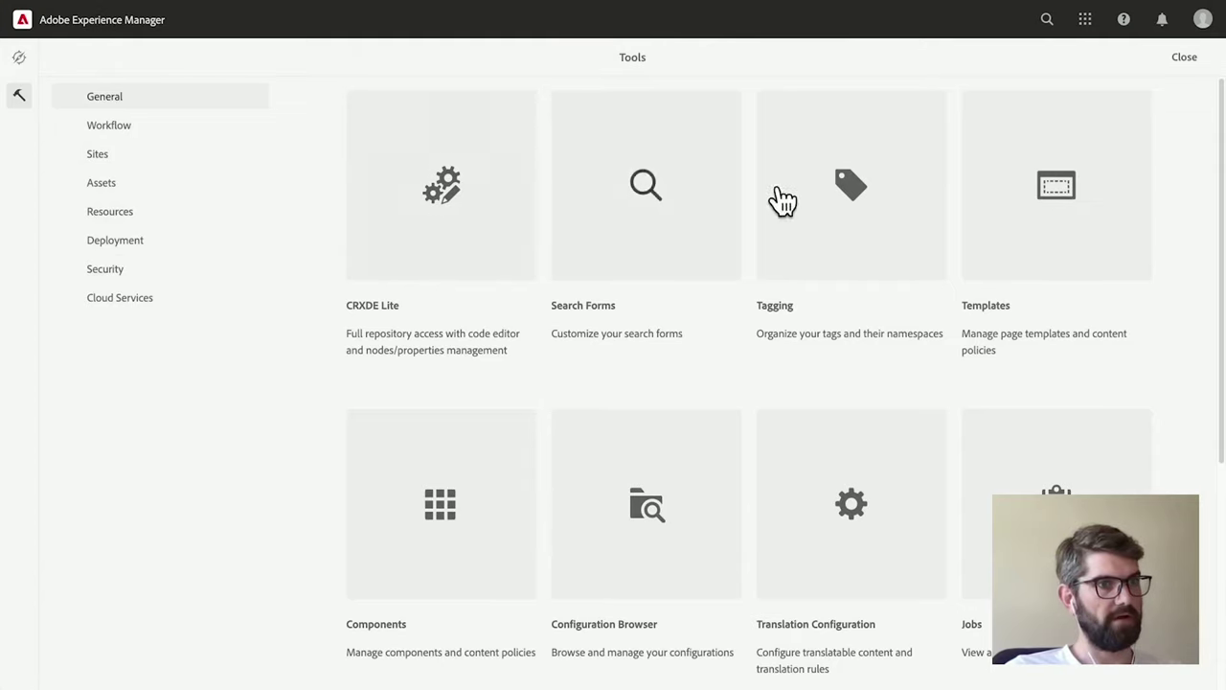
{"action": "left_click", "coordinate": [1030, 188]}
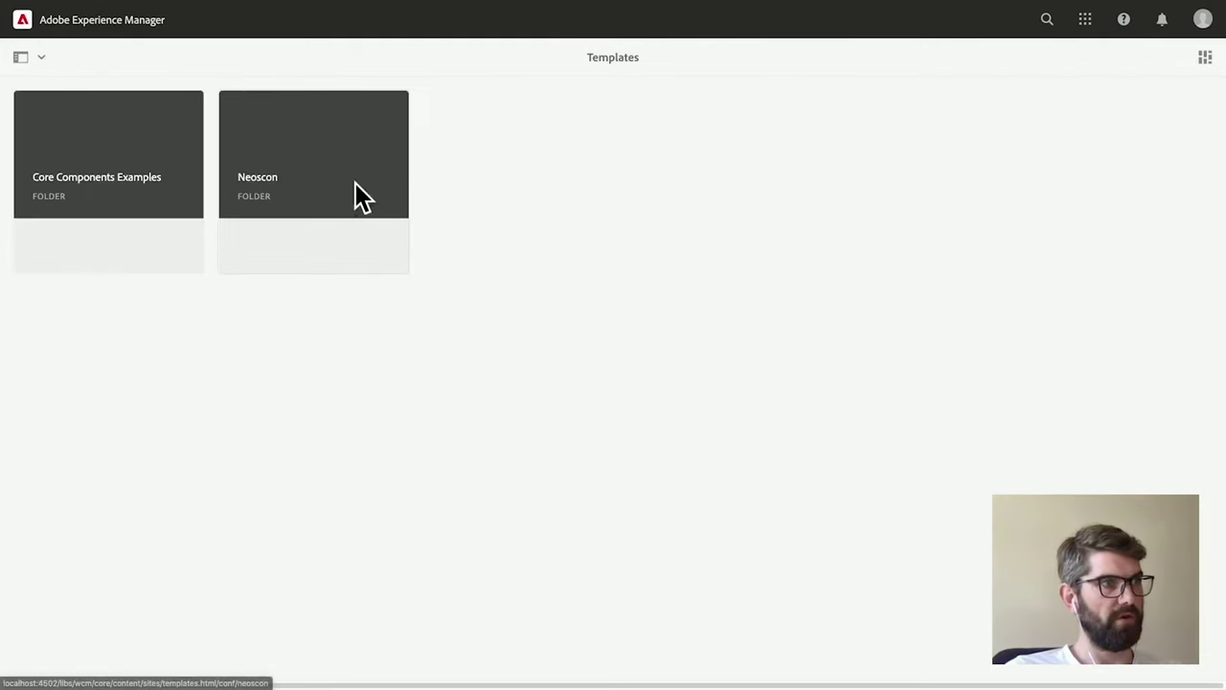
{"action": "left_click", "coordinate": [356, 200]}
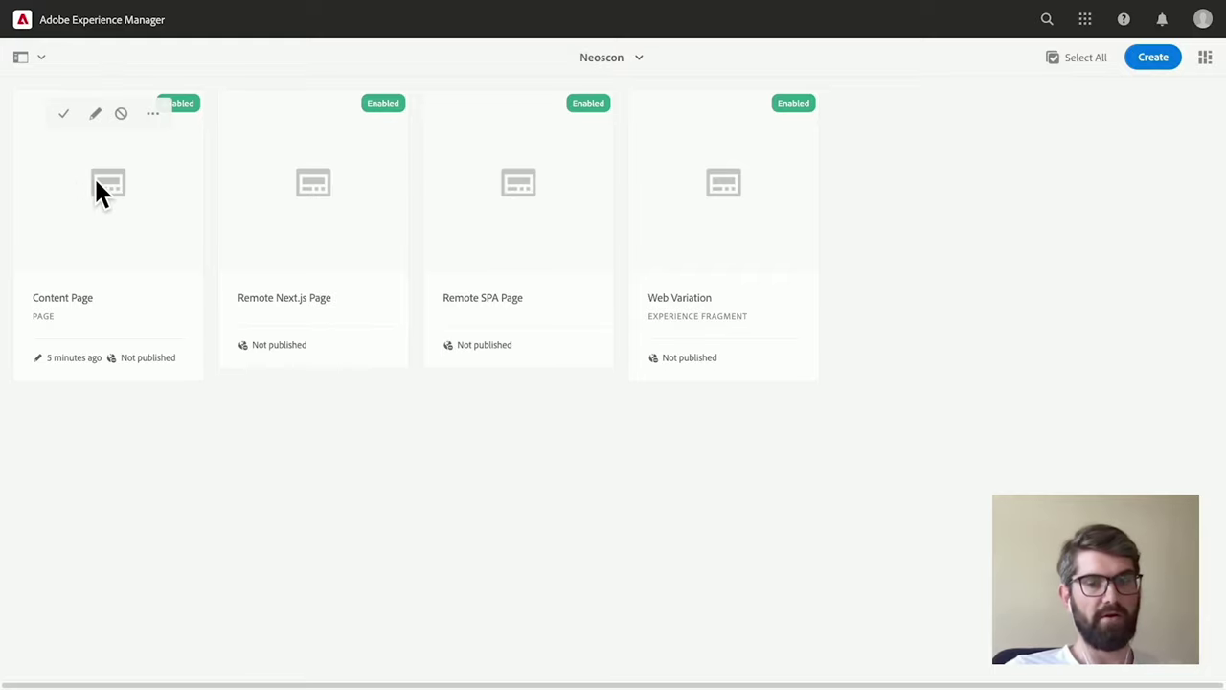
Switch back to IntelliJ IDEA, expand the page-content template, look through initial and policies, and expand its structure folder.
{"action": "key", "text": "super+Tab"}
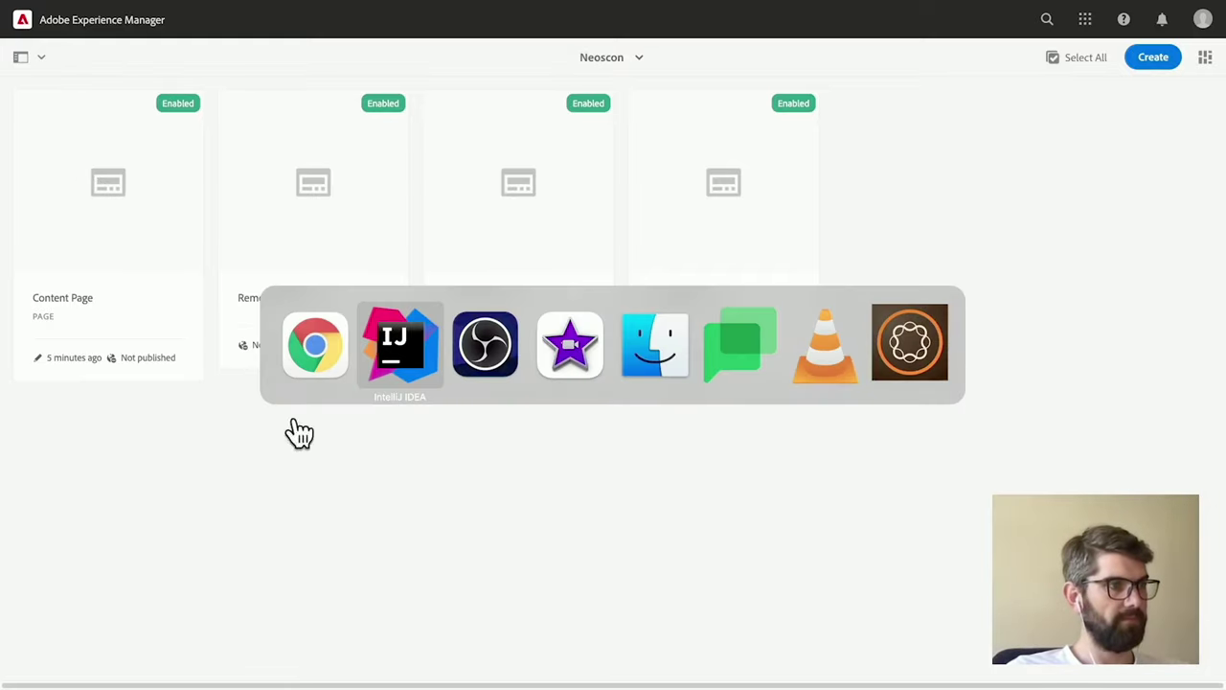
{"action": "left_click", "coordinate": [521, 364]}
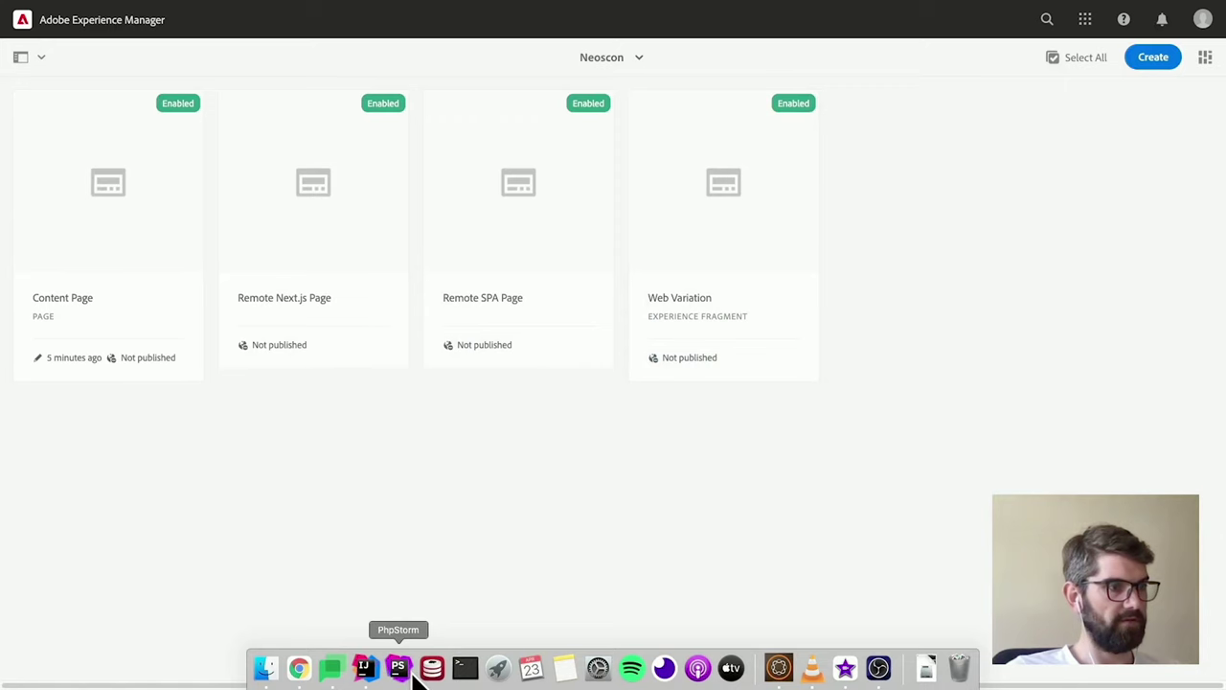
{"action": "left_click", "coordinate": [365, 667]}
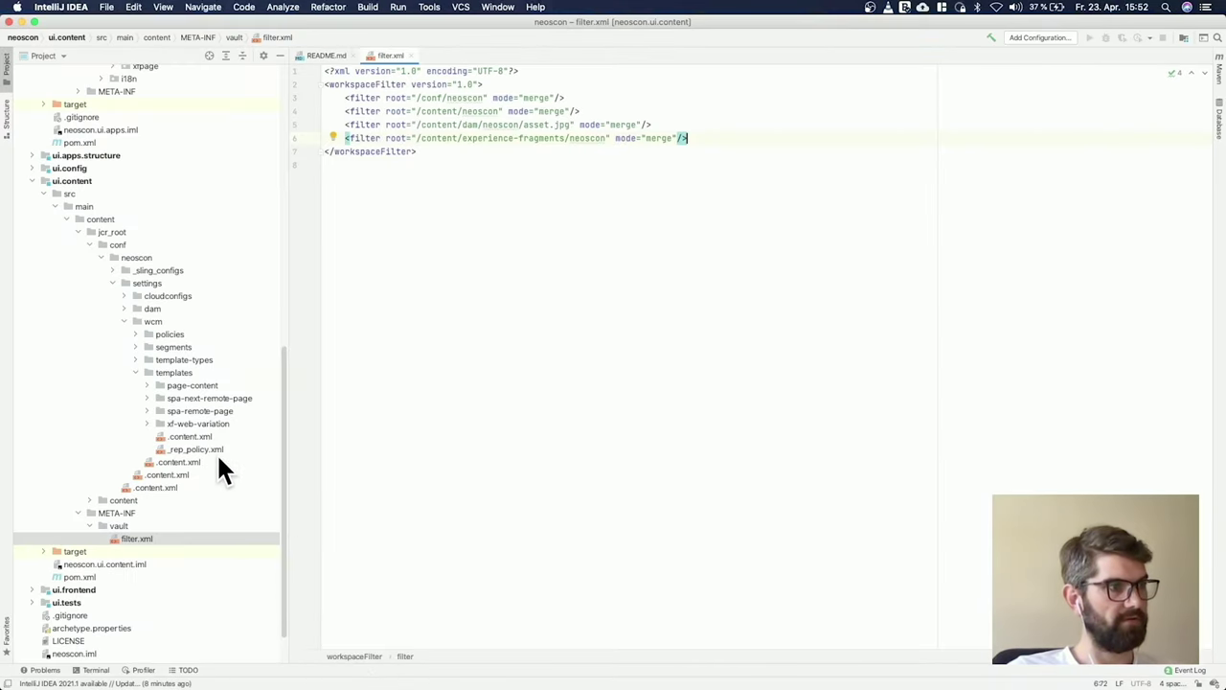
{"action": "double_click", "coordinate": [188, 384]}
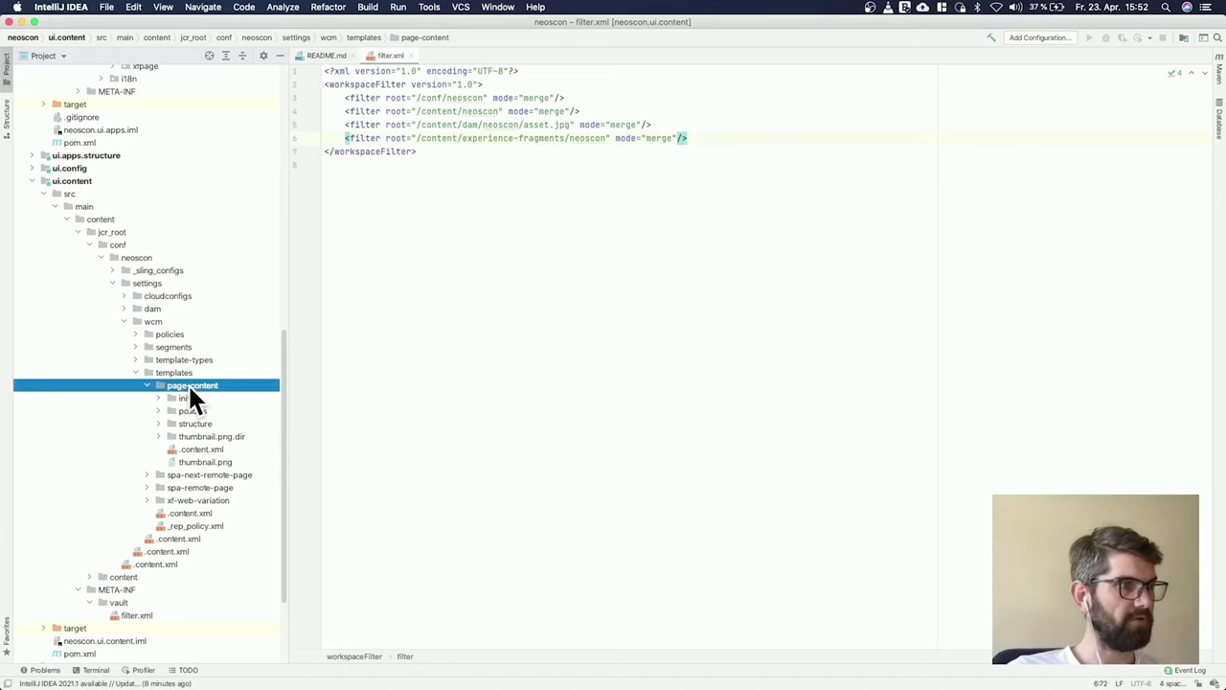
{"action": "left_click", "coordinate": [186, 397]}
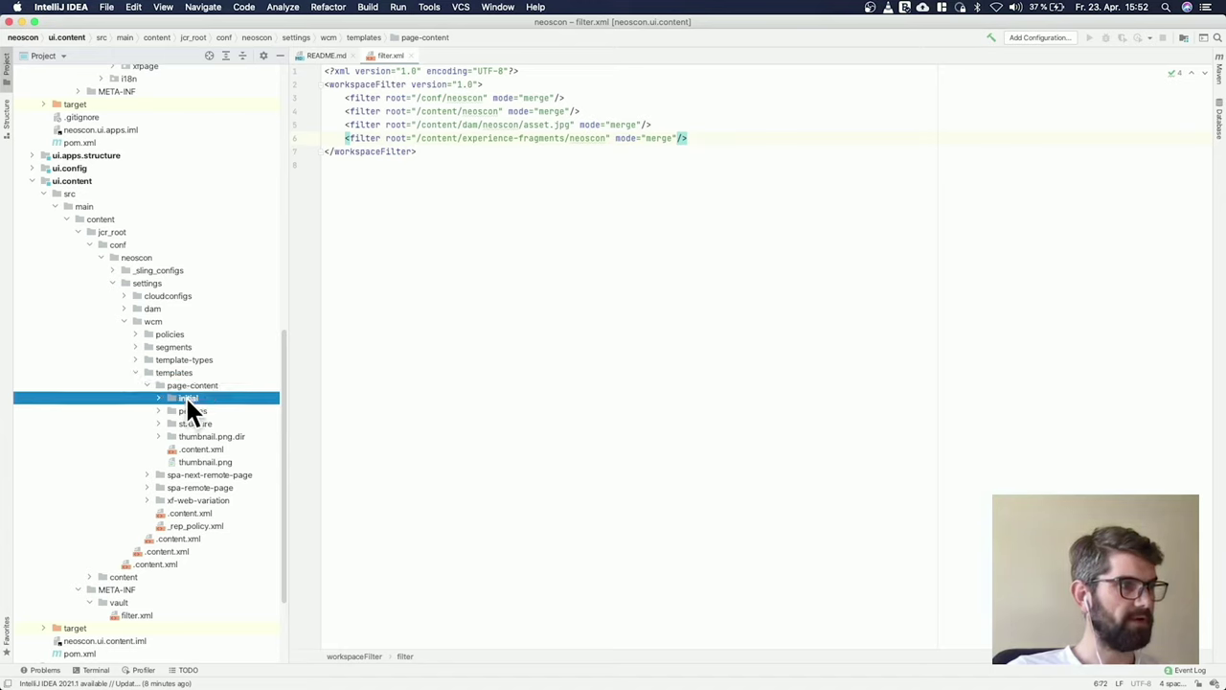
{"action": "left_click", "coordinate": [195, 423]}
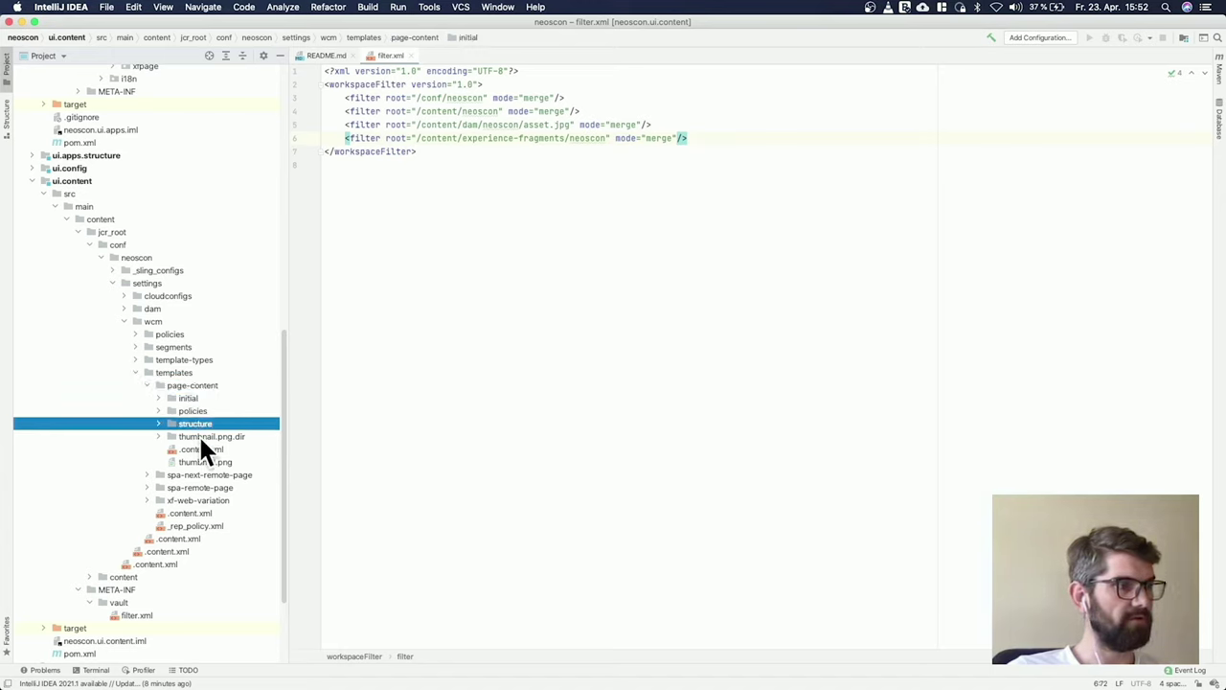
{"action": "left_click", "coordinate": [183, 410]}
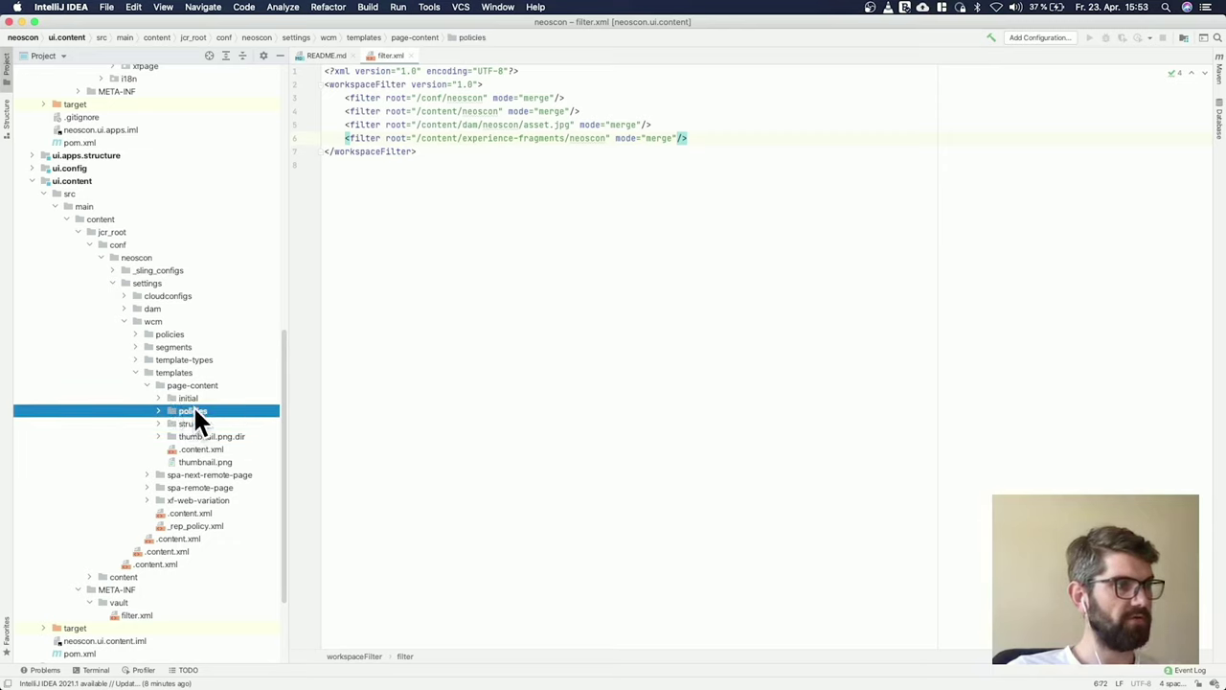
{"action": "double_click", "coordinate": [192, 422]}
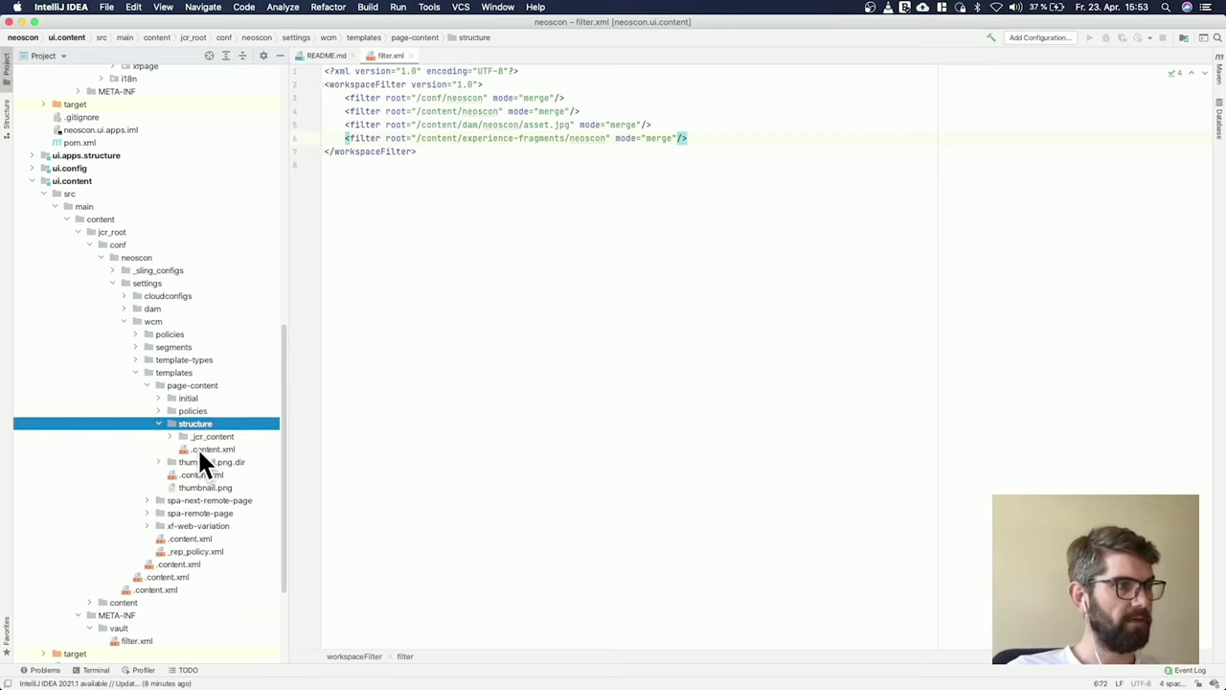
Open the structure folder's .content.xml and read its component definitions and responsive breakpoints.
{"action": "double_click", "coordinate": [198, 448]}
{"action": "scroll", "coordinate": [687, 412], "scroll_direction": "down", "scroll_amount": 5}
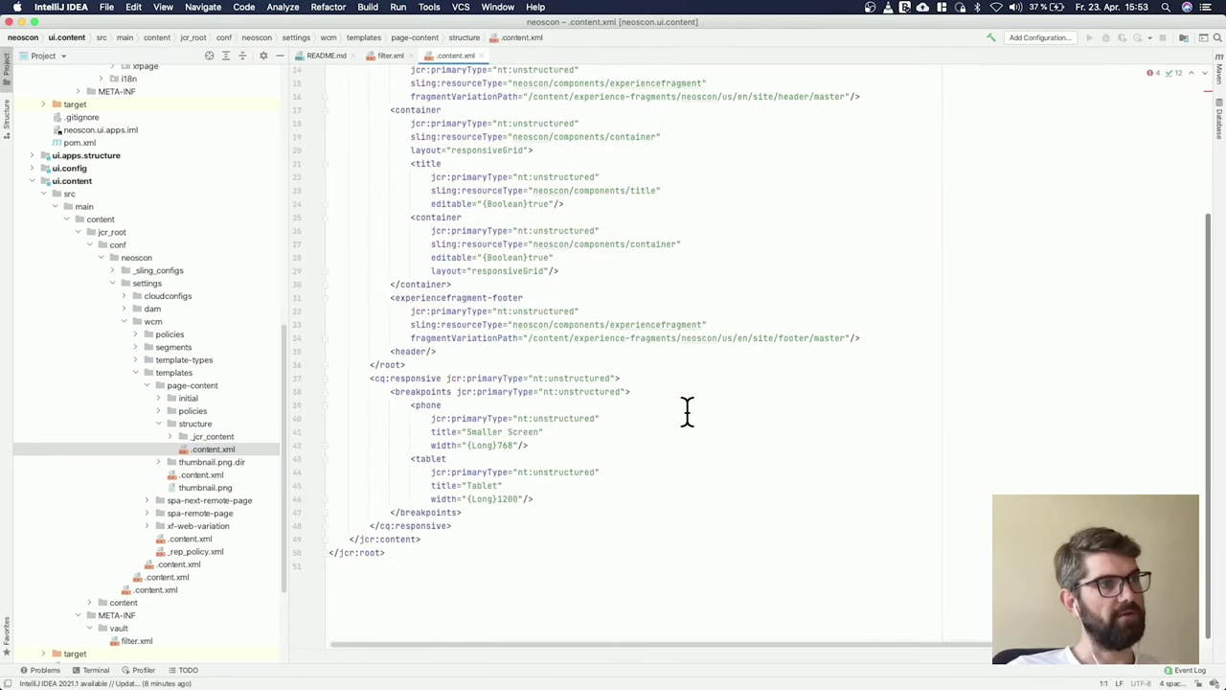
{"action": "scroll", "coordinate": [687, 412], "scroll_direction": "up", "scroll_amount": 5}
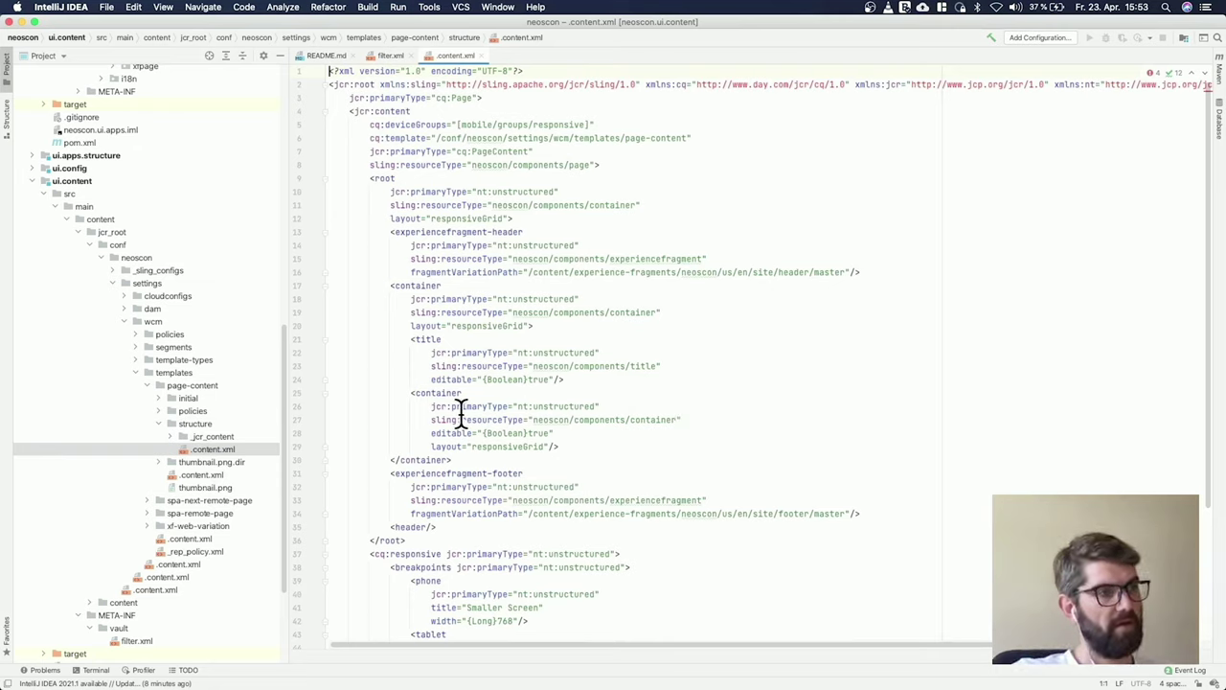
Switch to Chrome, open the Content Page template for editing and check which editor modes are available.
{"action": "mouse_move", "coordinate": [364, 682]}
{"action": "left_click", "coordinate": [299, 671]}
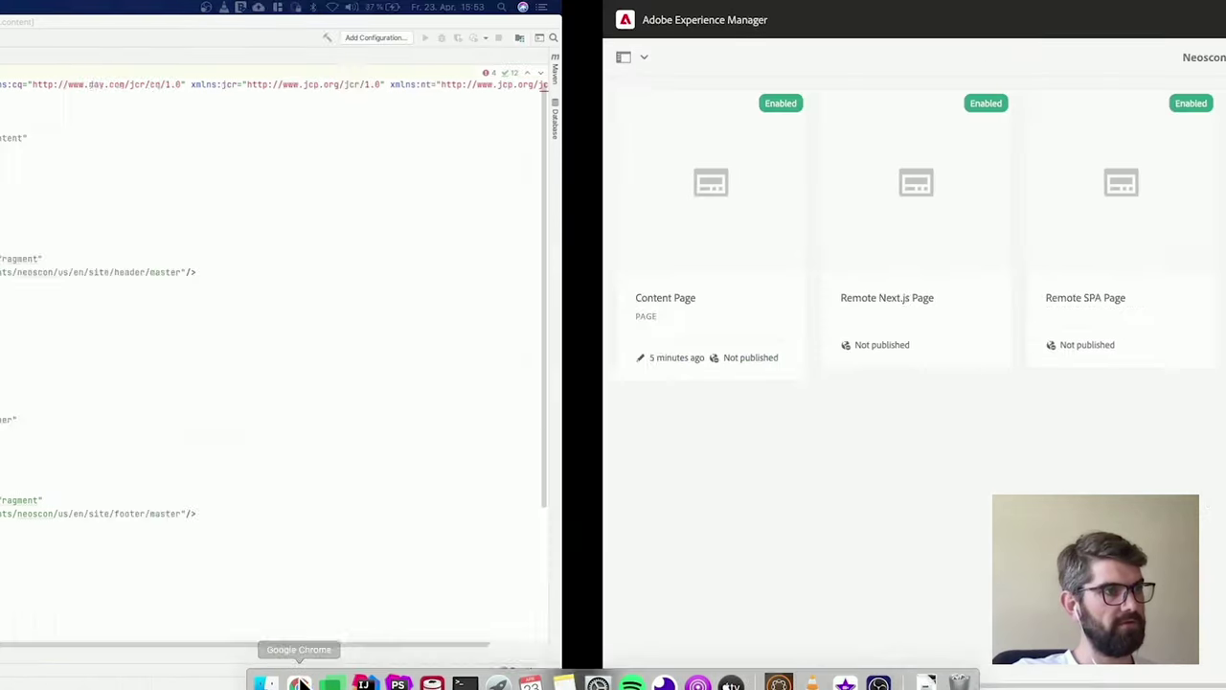
{"action": "mouse_move", "coordinate": [149, 176]}
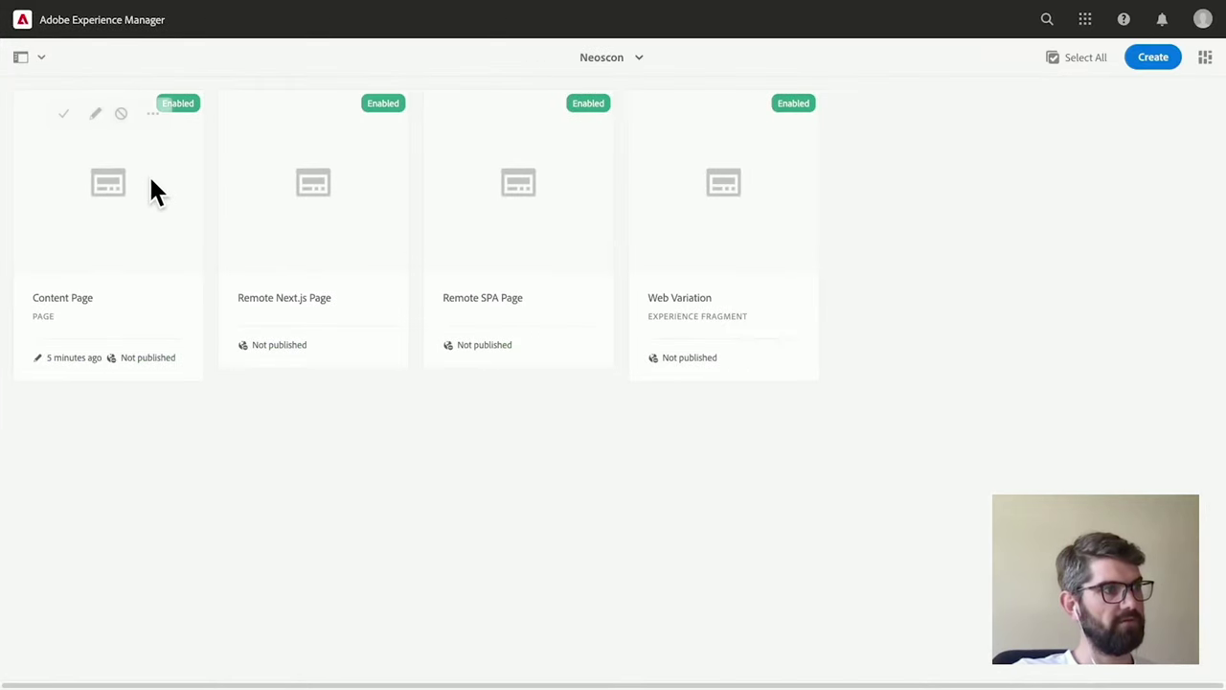
{"action": "left_click", "coordinate": [97, 115]}
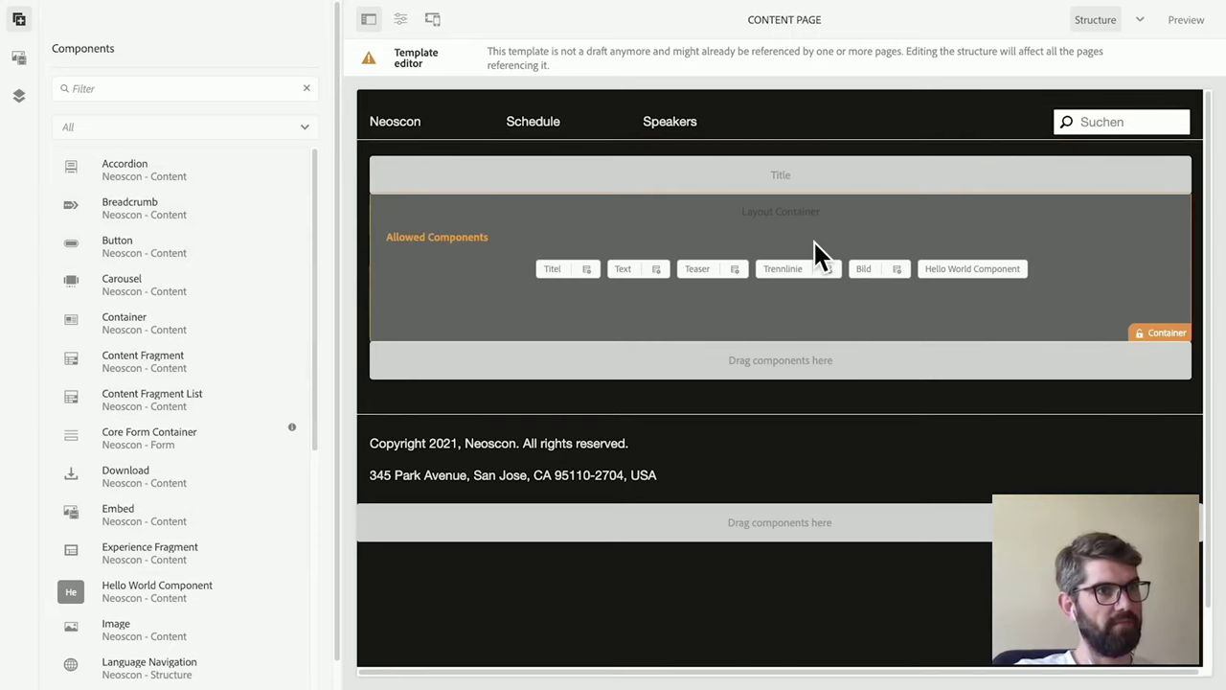
{"action": "left_click", "coordinate": [1138, 21]}
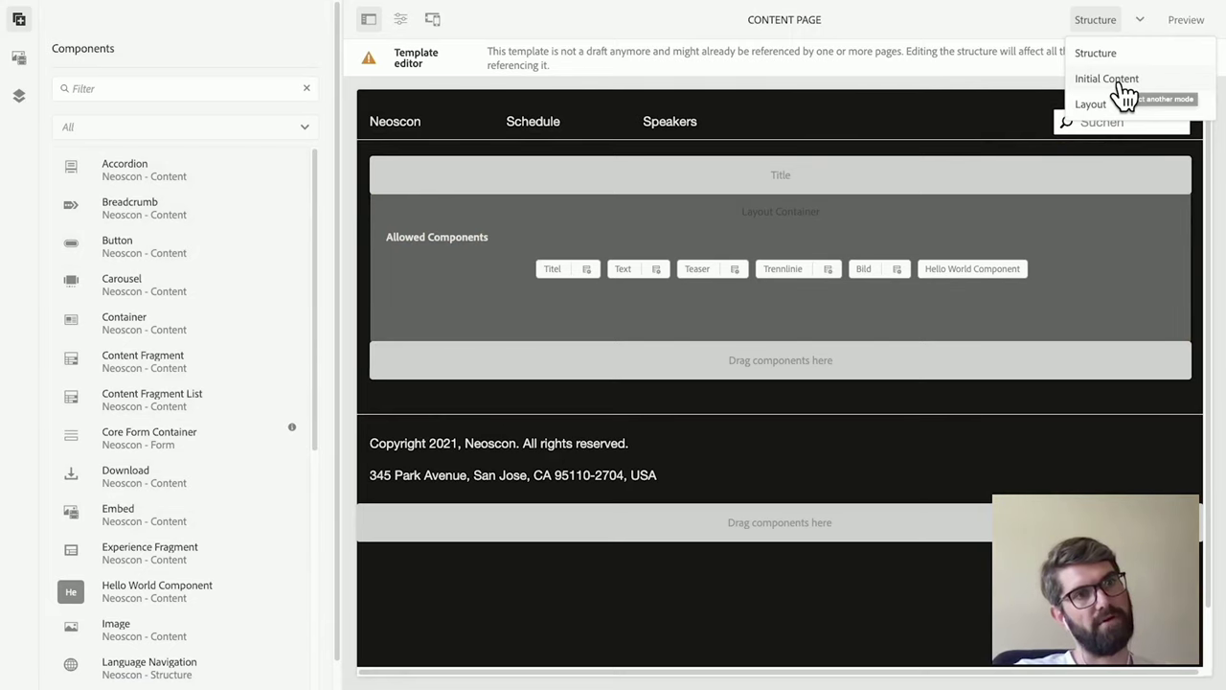
{"action": "left_click", "coordinate": [1129, 38]}
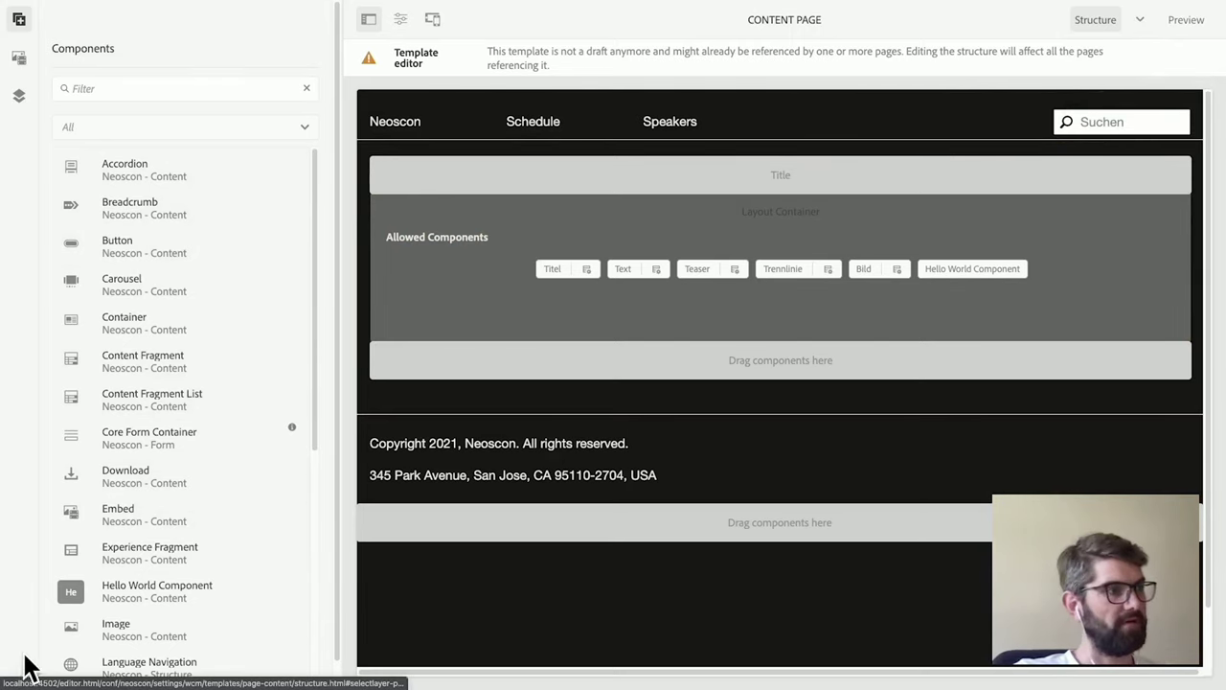
Add Breadcrumb from the Neoscon - Content group to the allowed components in the layout container's policy.
{"action": "left_click", "coordinate": [646, 320]}
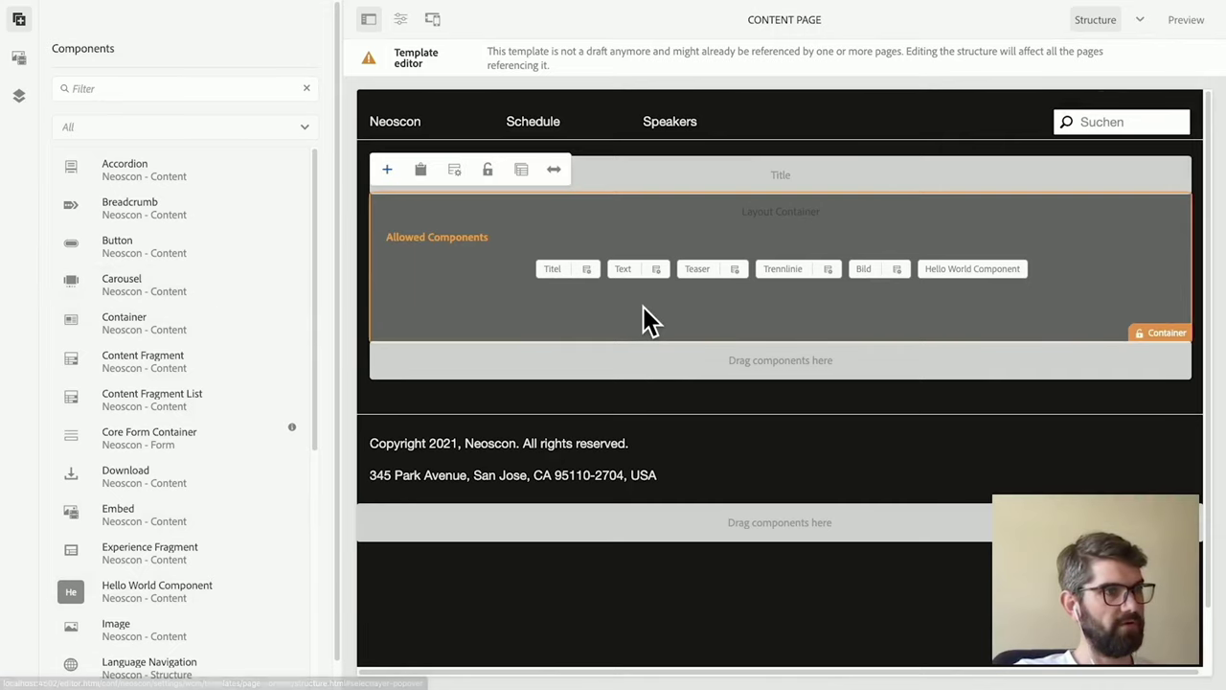
{"action": "left_click", "coordinate": [457, 168]}
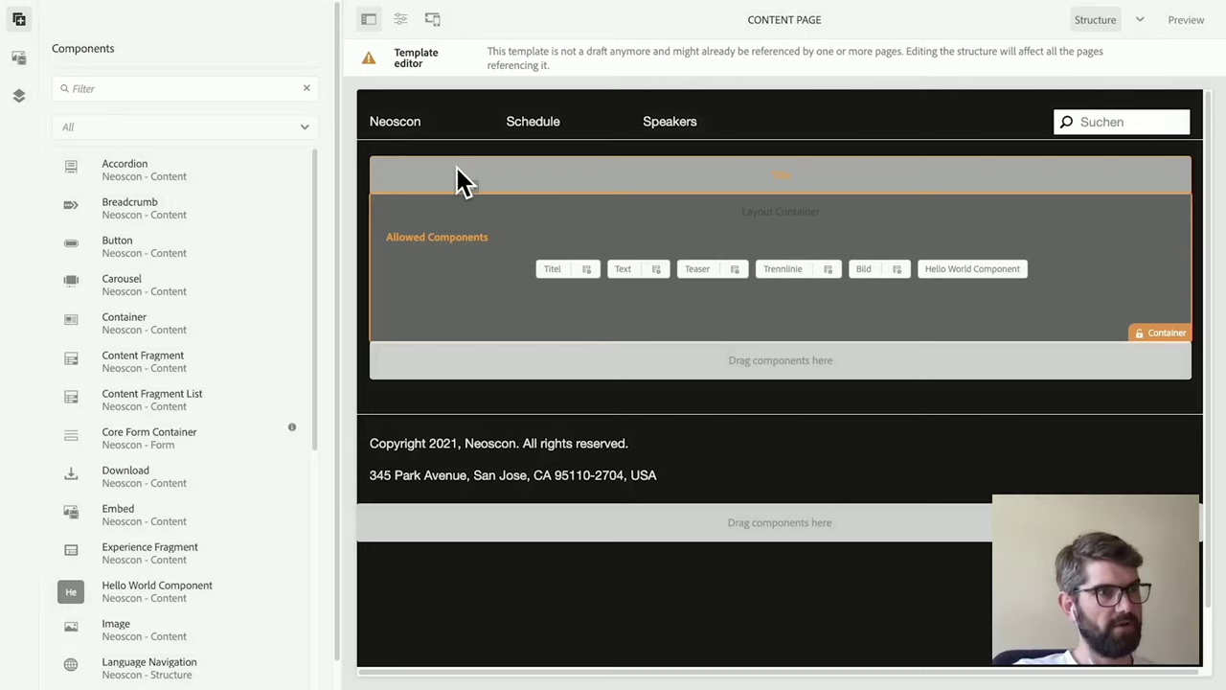
{"action": "scroll", "coordinate": [720, 340], "scroll_direction": "down", "scroll_amount": 4}
{"action": "scroll", "coordinate": [723, 348], "scroll_direction": "down", "scroll_amount": 5}
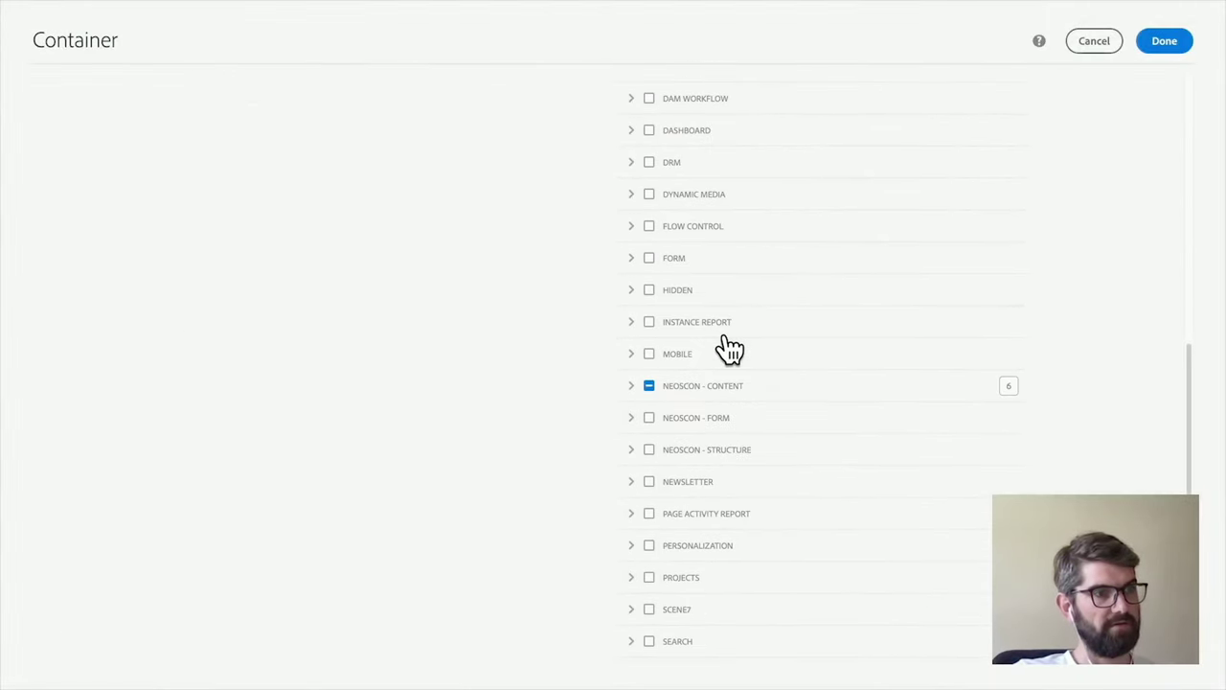
{"action": "left_click", "coordinate": [631, 365]}
{"action": "scroll", "coordinate": [904, 539], "scroll_direction": "down", "scroll_amount": 4}
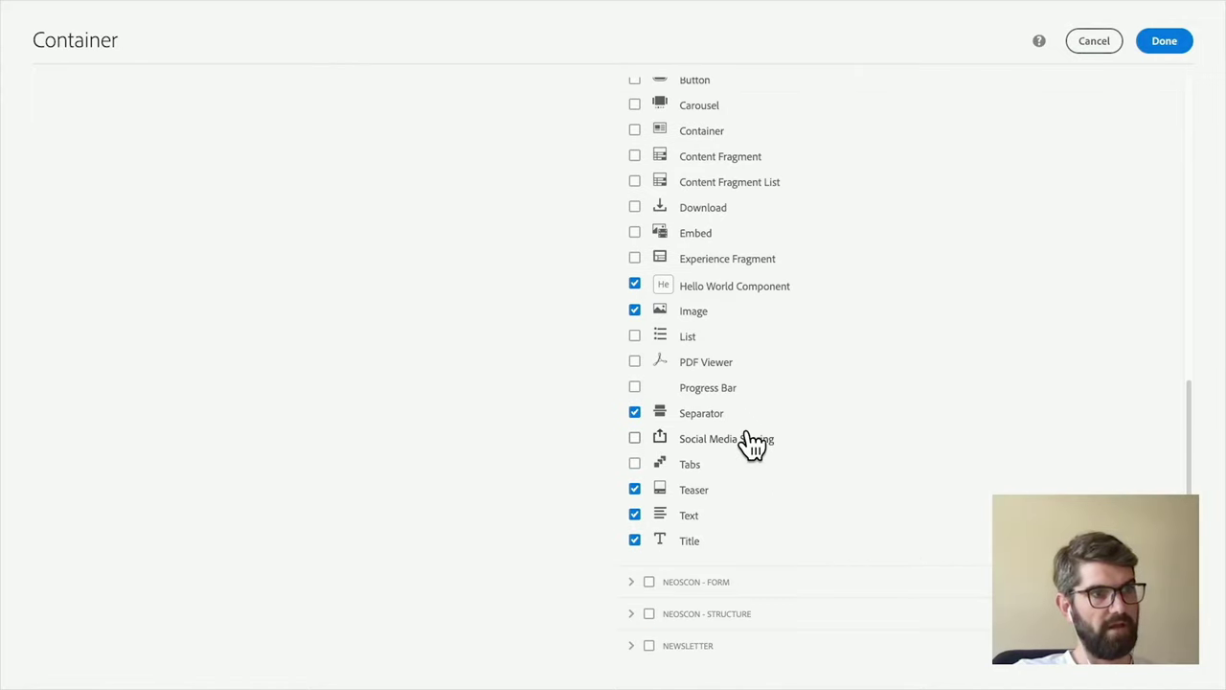
{"action": "scroll", "coordinate": [749, 439], "scroll_direction": "up", "scroll_amount": 1}
{"action": "scroll", "coordinate": [750, 436], "scroll_direction": "up", "scroll_amount": 1}
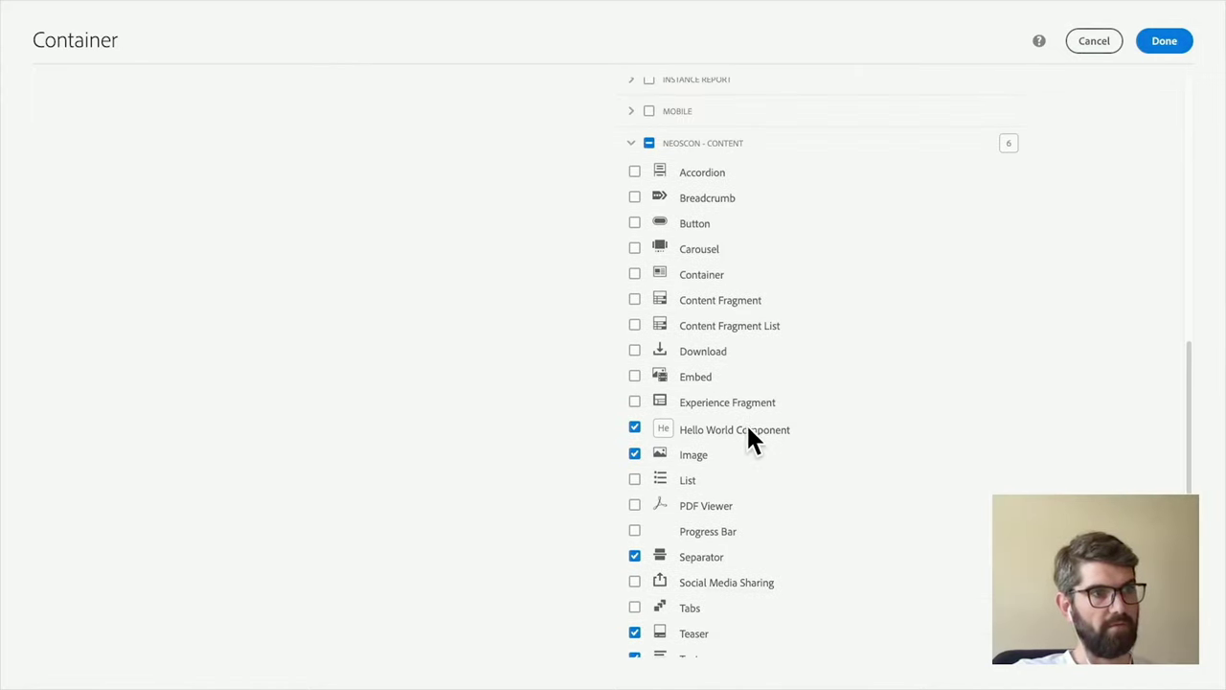
{"action": "left_click", "coordinate": [634, 197]}
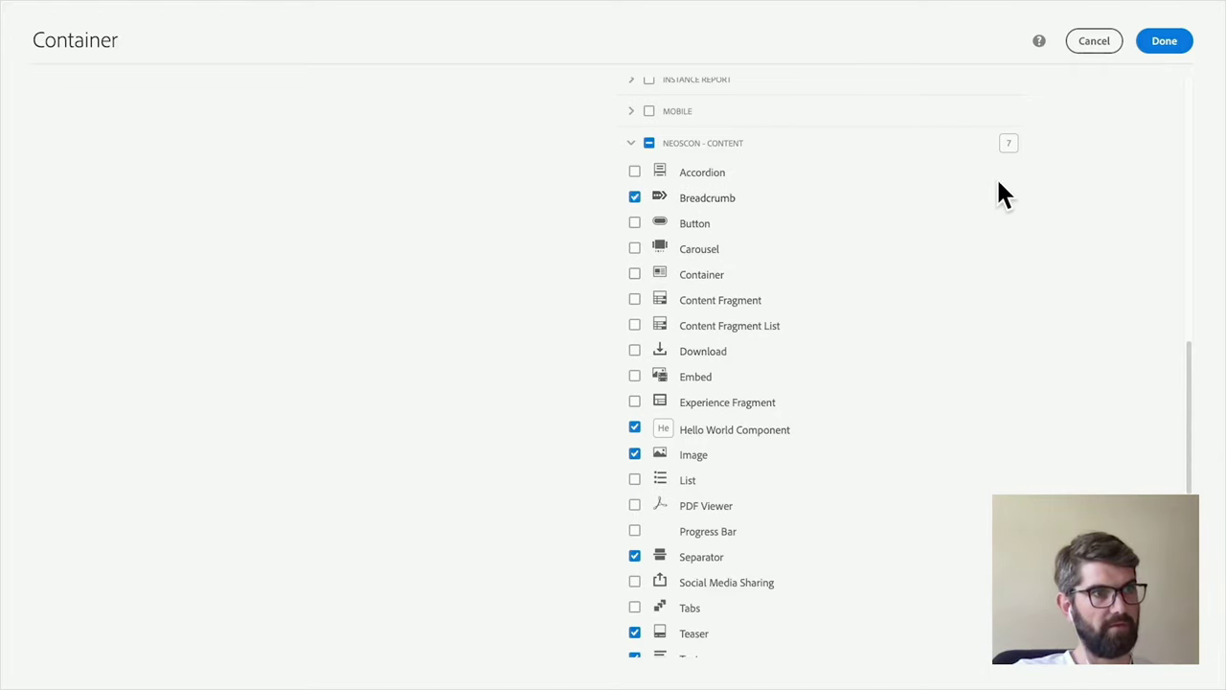
{"action": "left_click", "coordinate": [1157, 46]}
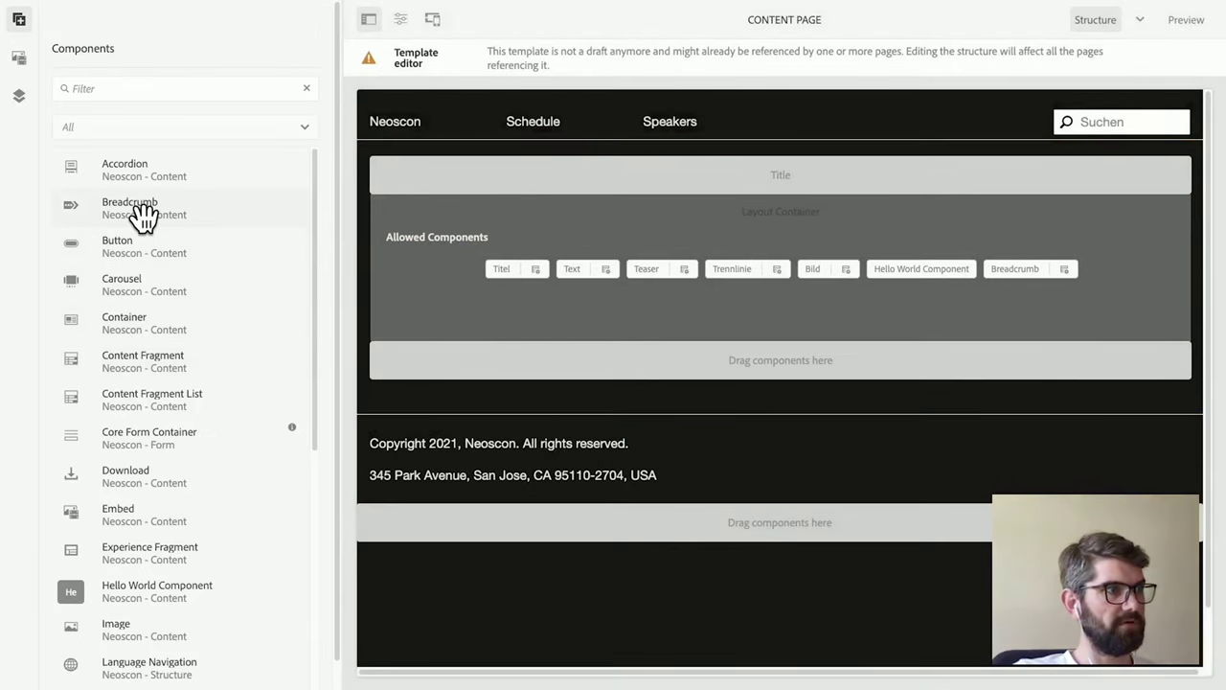
Place a Breadcrumb component between the title and the layout container in the template structure and select it.
{"action": "left_click_drag", "start_coordinate": [130, 210], "coordinate": [731, 214]}
{"action": "left_click", "coordinate": [514, 219]}
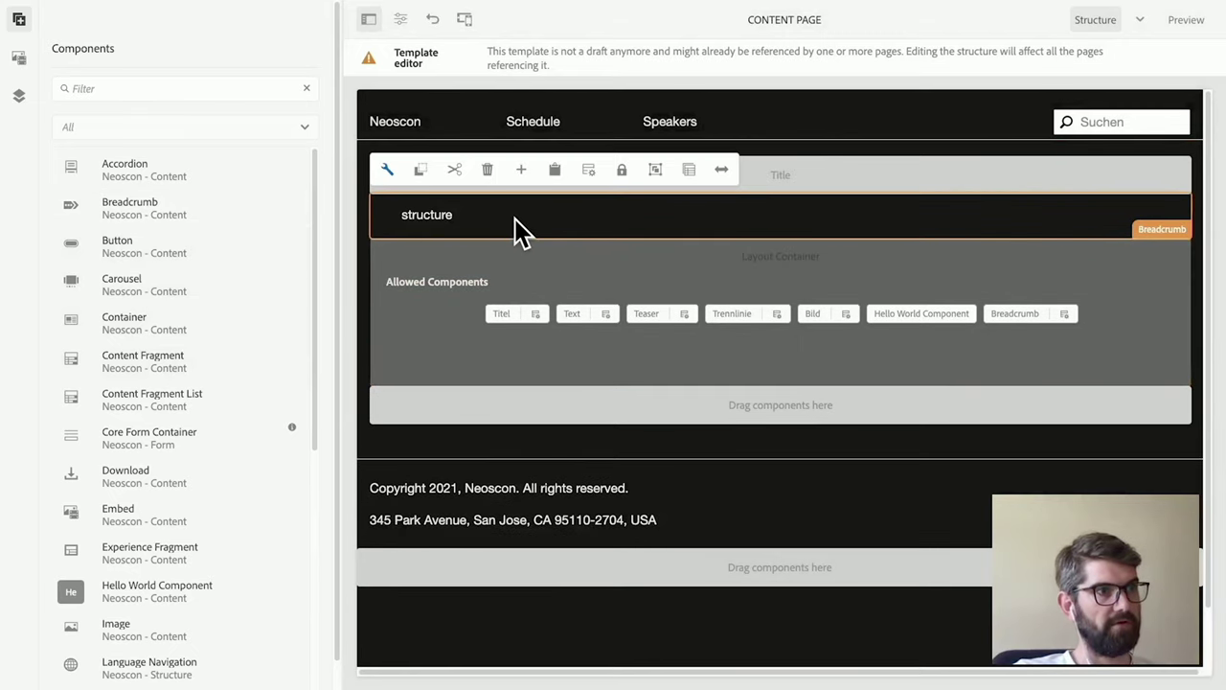
Open the new Breadcrumb component's configuration, save it with navigation start level 2, and select the layout container below it.
{"action": "left_click", "coordinate": [387, 169]}
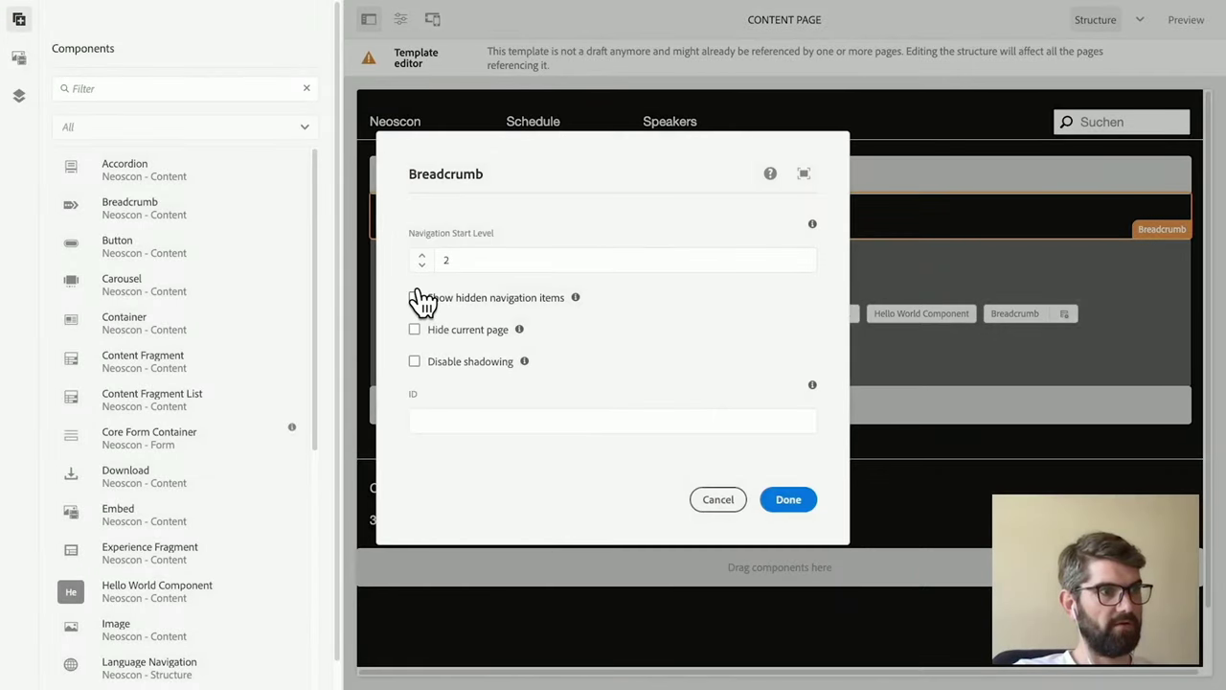
{"action": "left_click", "coordinate": [779, 506]}
{"action": "left_click", "coordinate": [683, 224]}
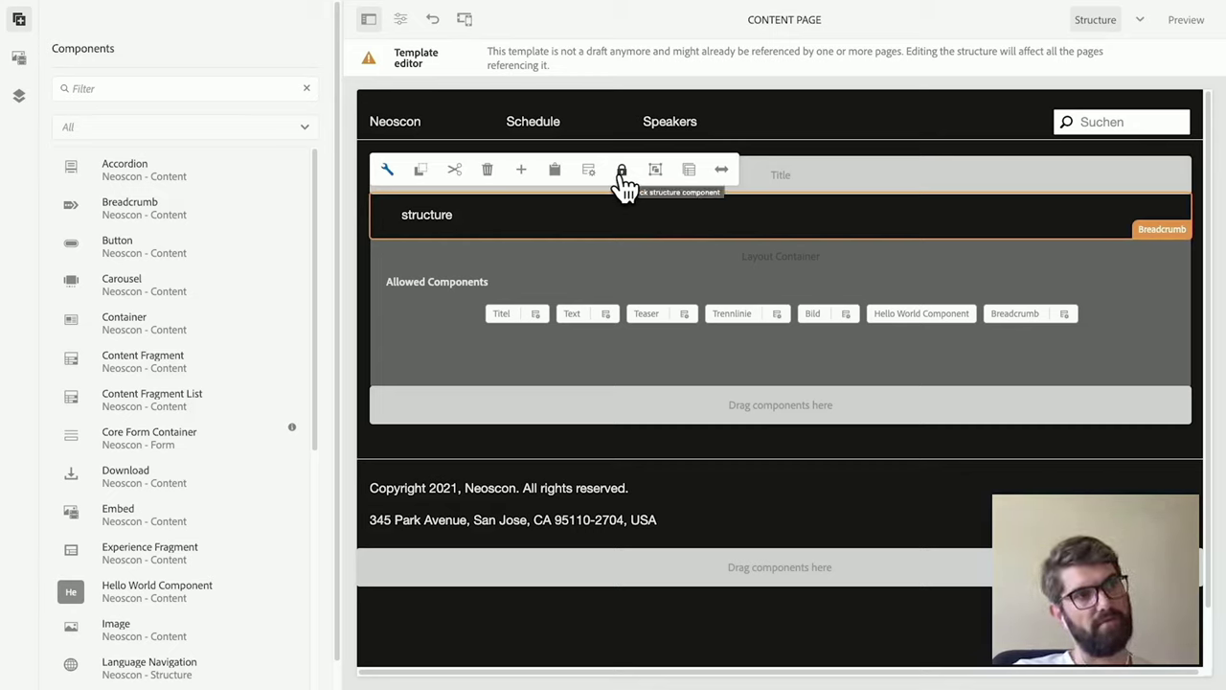
{"action": "left_click", "coordinate": [650, 262]}
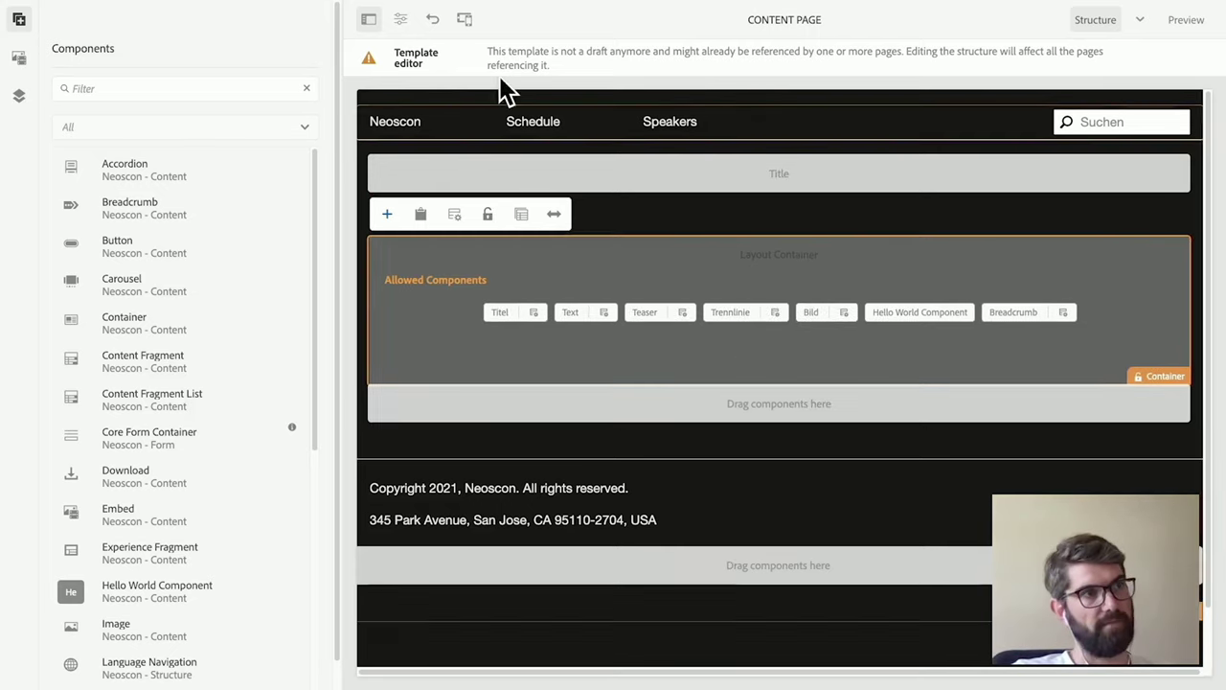
Switch to IntelliJ IDEA and fetch the page-content template folder from the AEM repository with the repo get command.
{"action": "mouse_move", "coordinate": [287, 681]}
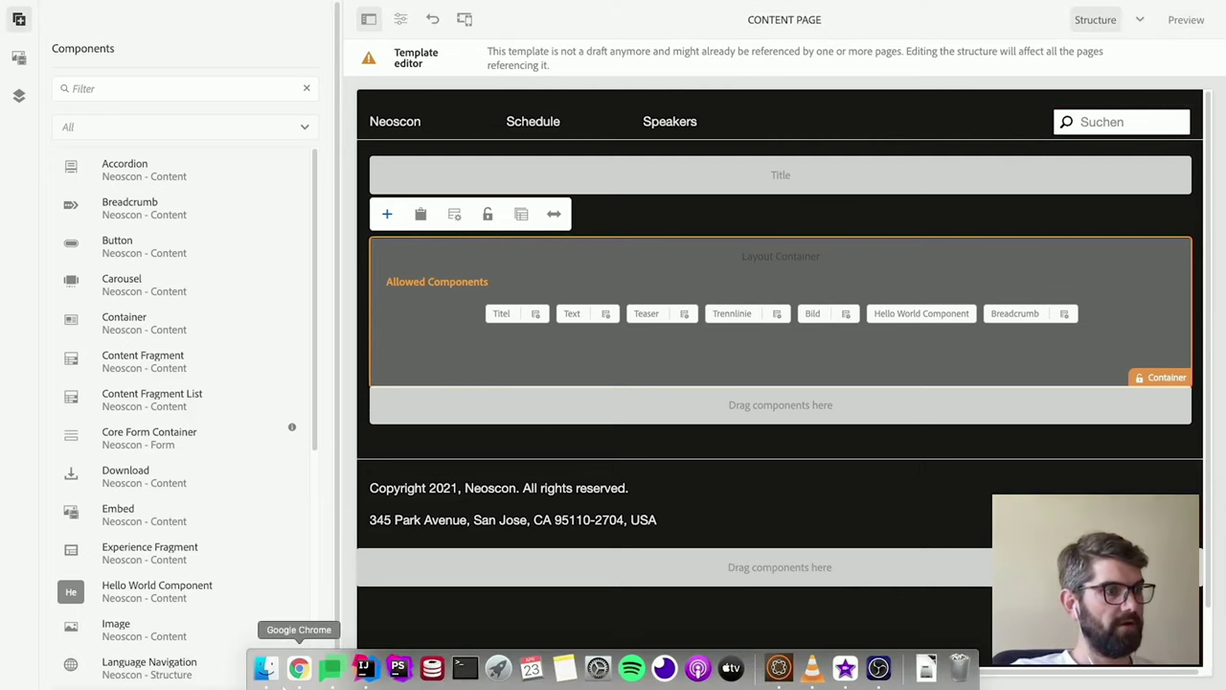
{"action": "left_click", "coordinate": [365, 668]}
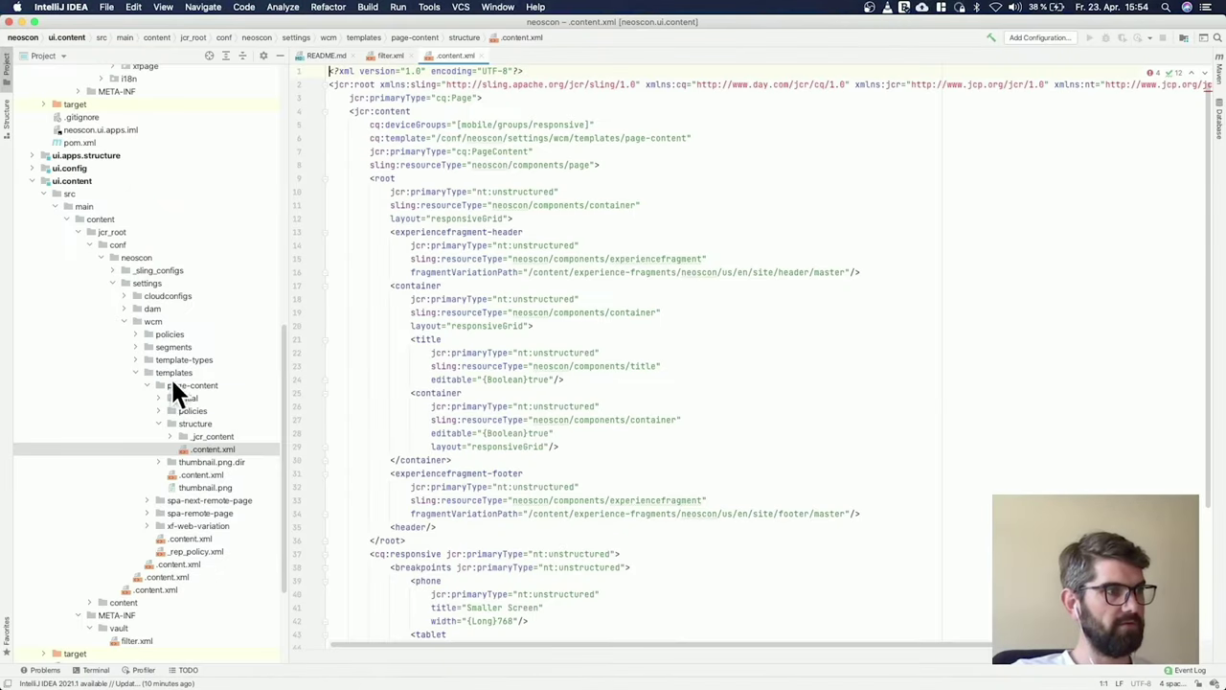
{"action": "double_click", "coordinate": [187, 385]}
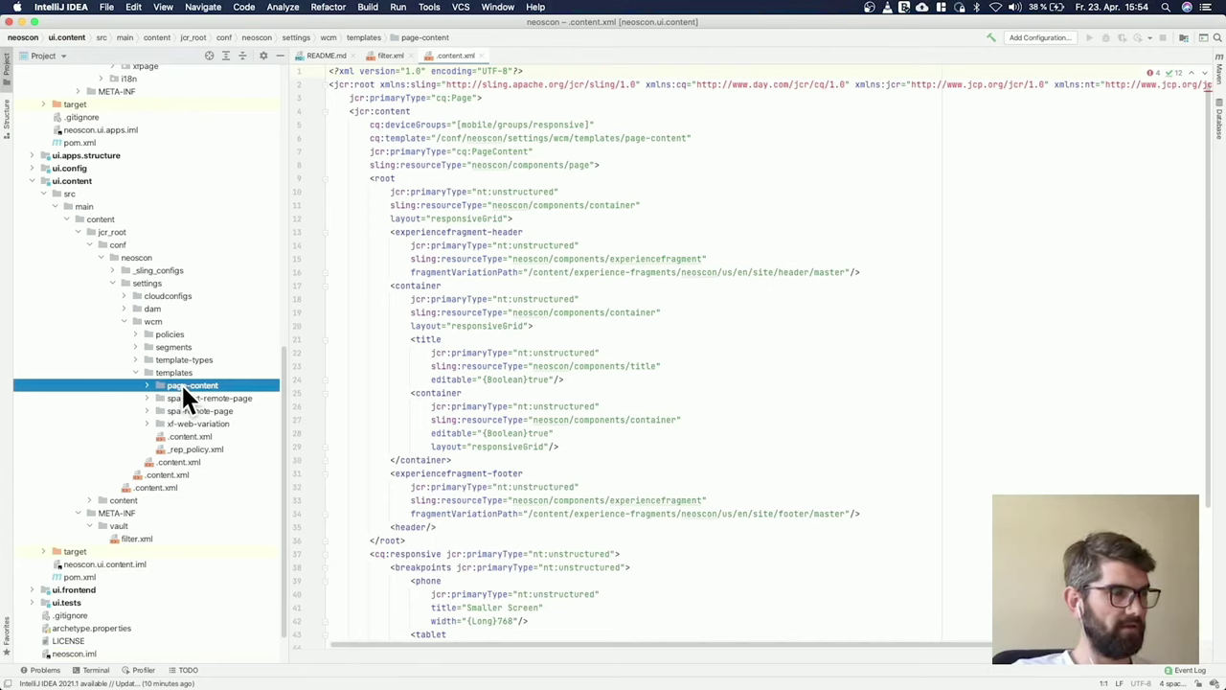
{"action": "right_click", "coordinate": [181, 386]}
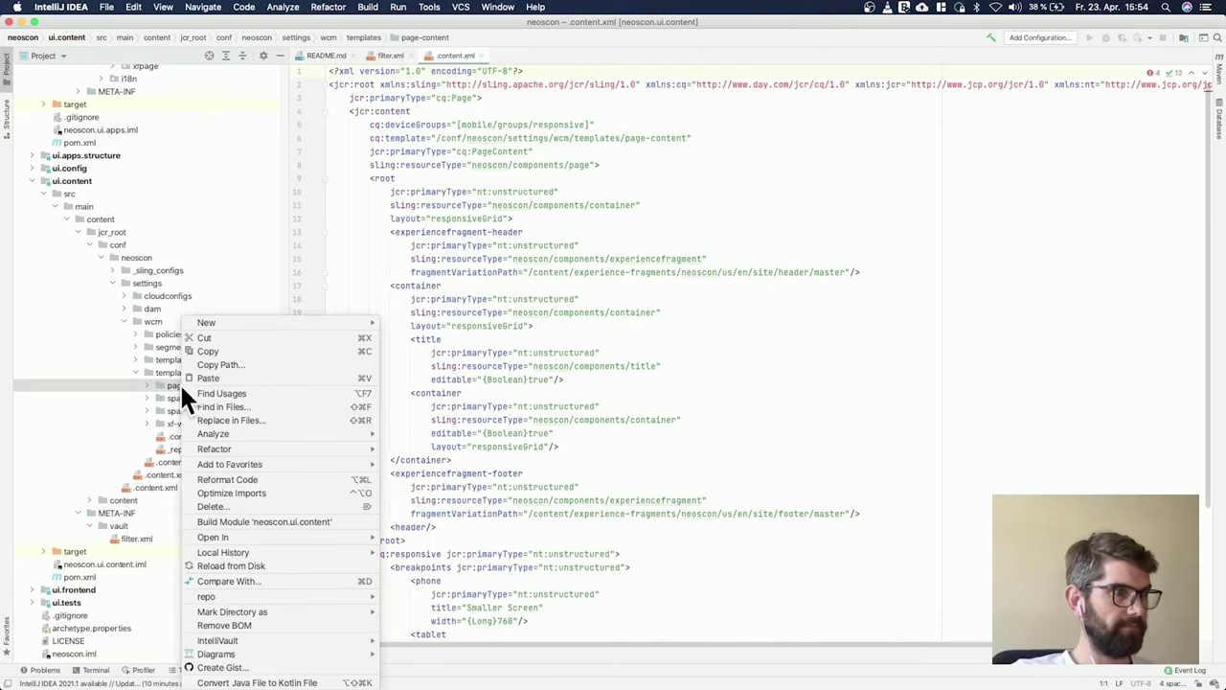
{"action": "mouse_move", "coordinate": [347, 596]}
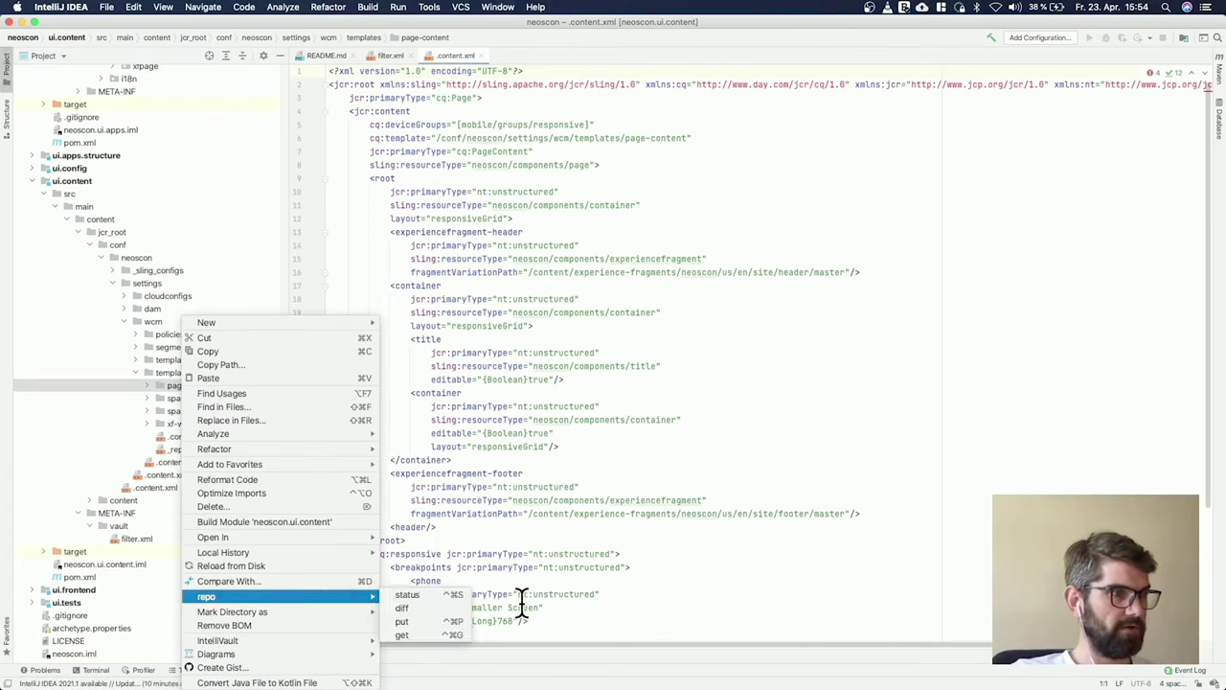
{"action": "left_click", "coordinate": [456, 636]}
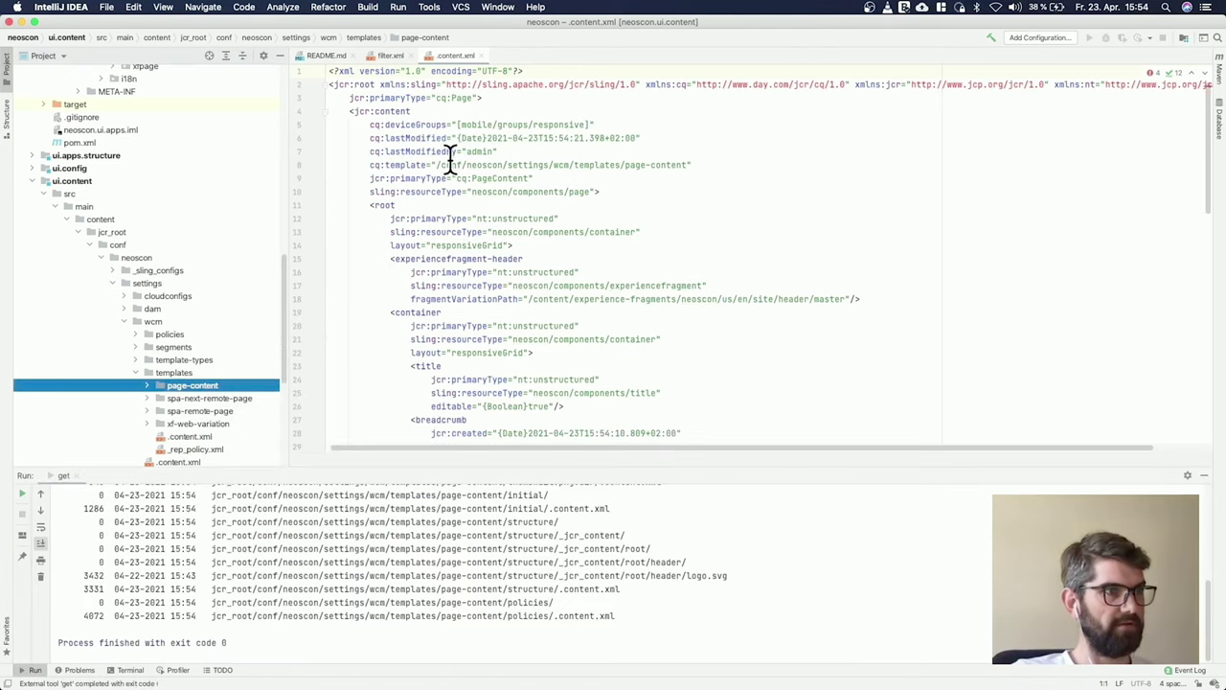
Search the template structure's .content.xml for "bread" and highlight the breadcrumb node name.
{"action": "left_click", "coordinate": [472, 203]}
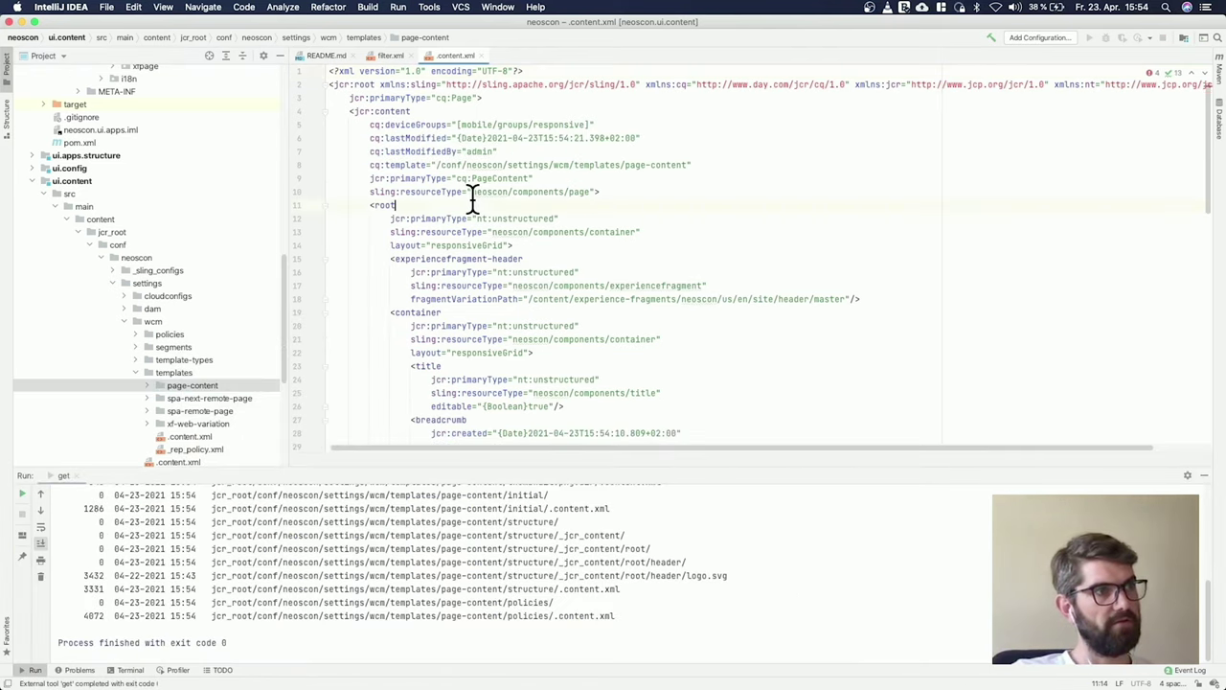
{"action": "scroll", "coordinate": [607, 243], "scroll_direction": "down", "scroll_amount": 5}
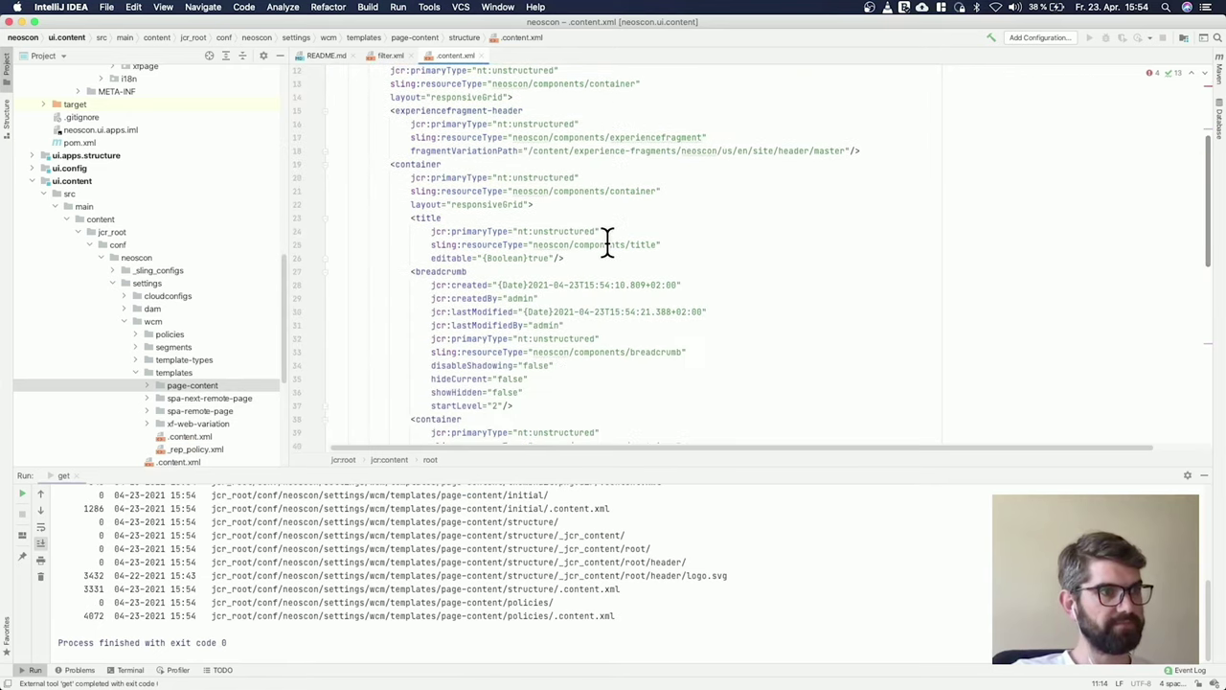
{"action": "scroll", "coordinate": [625, 275], "scroll_direction": "up", "scroll_amount": 2}
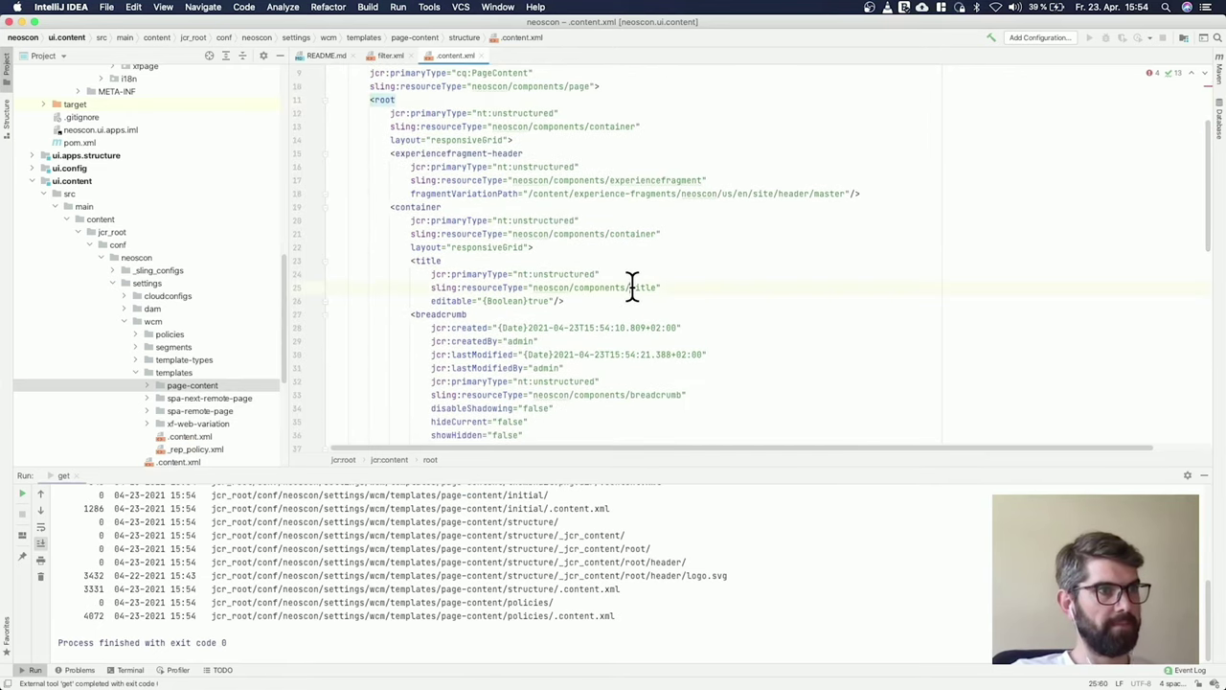
{"action": "left_click", "coordinate": [633, 286]}
{"action": "key", "text": "super+f"}
{"action": "type", "text": "bread"}
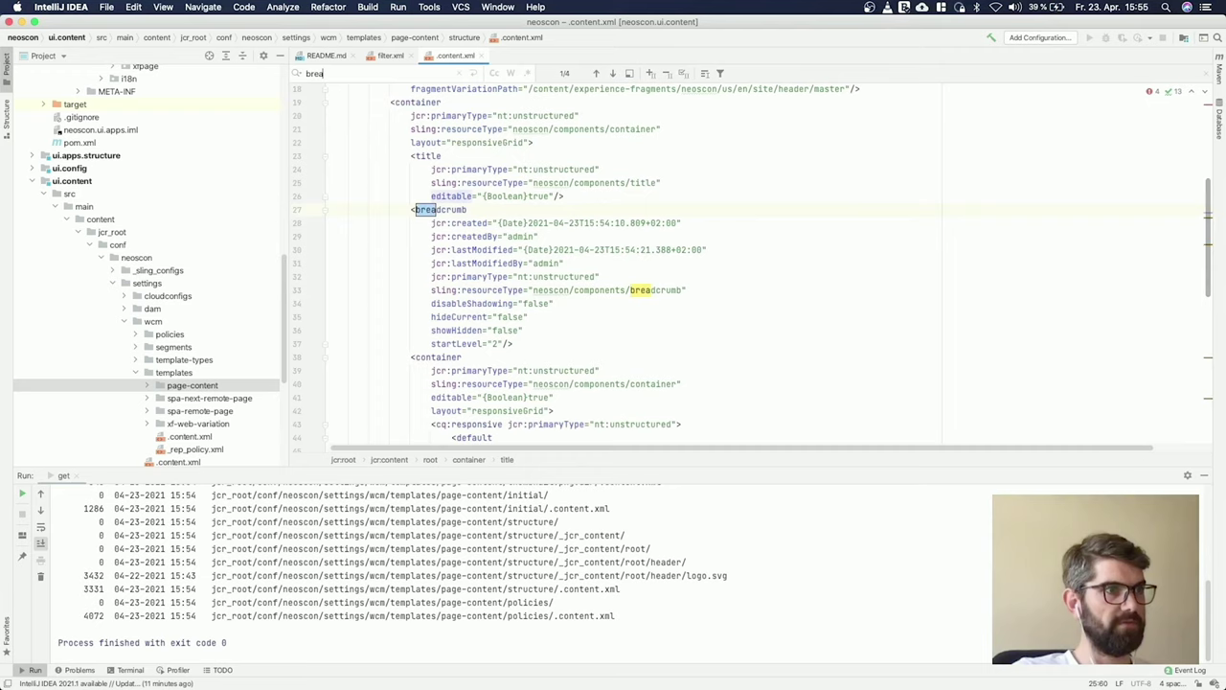
{"action": "double_click", "coordinate": [442, 209]}
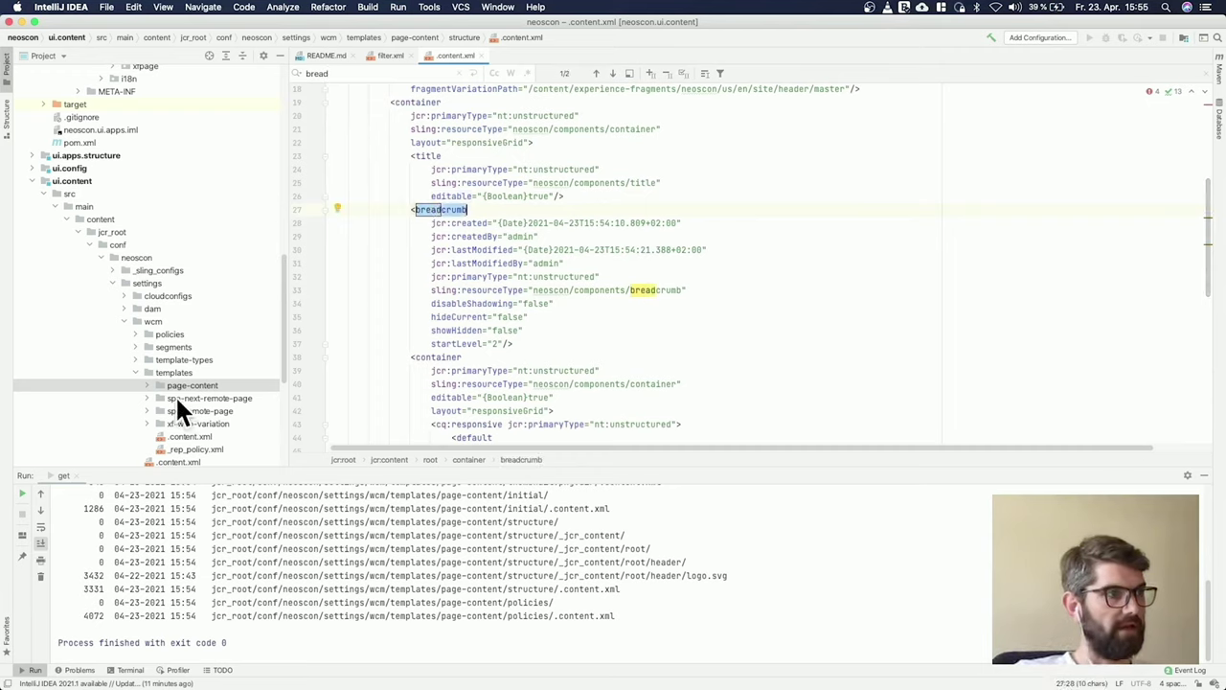
Open the .content.xml in the wcm policies folder and search it for "breadcur".
{"action": "scroll", "coordinate": [174, 394], "scroll_direction": "down", "scroll_amount": 3}
{"action": "double_click", "coordinate": [158, 279]}
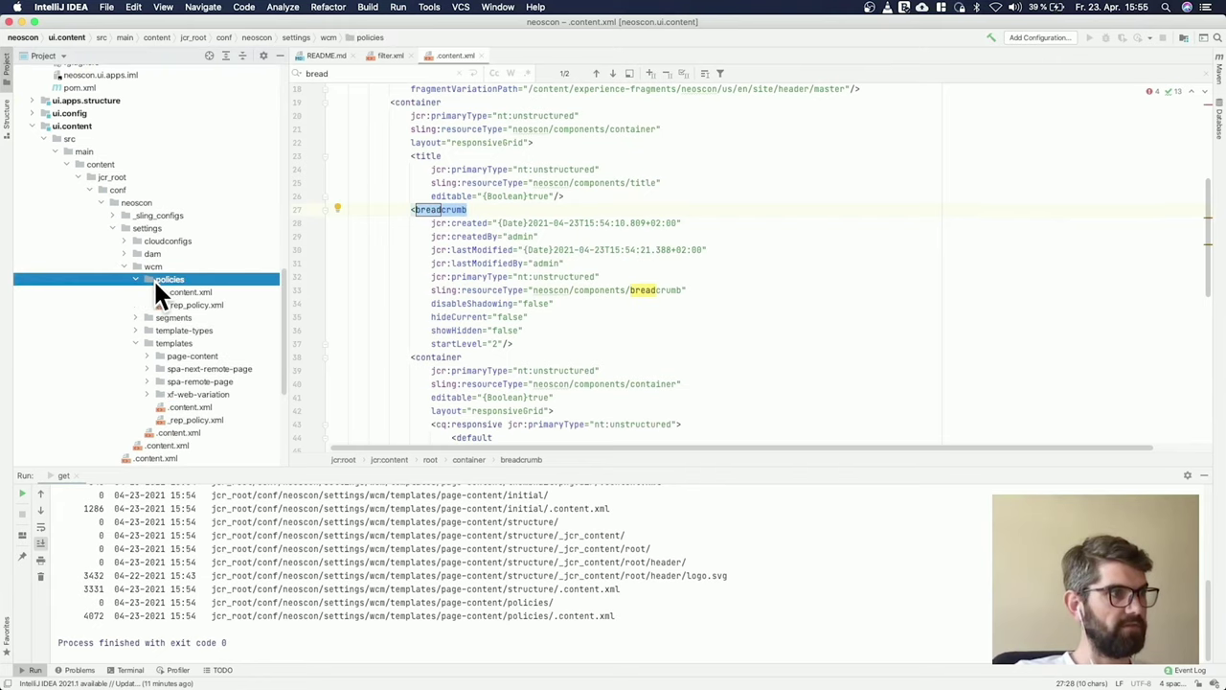
{"action": "double_click", "coordinate": [190, 291]}
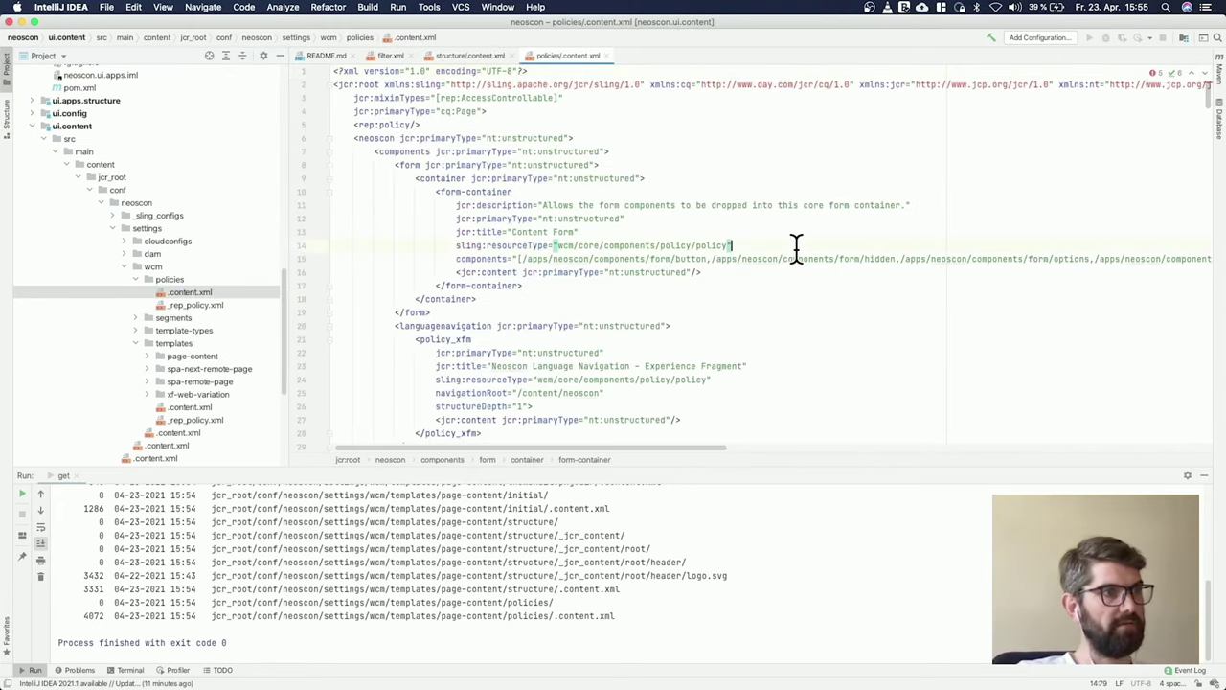
{"action": "key", "text": "super+f"}
{"action": "type", "text": "breadcur"}
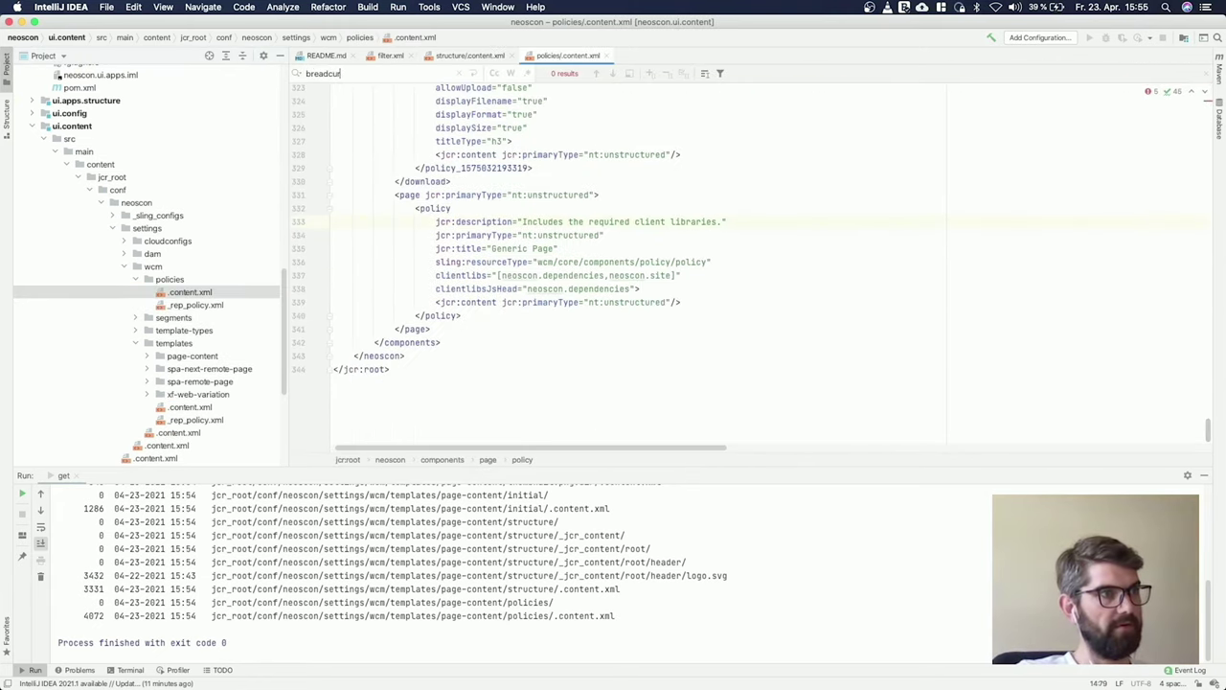
{"action": "left_click", "coordinate": [689, 221]}
{"action": "key", "text": "Escape"}
Open _rep_policy.xml in the wcm policies folder and search it for "brea".
{"action": "double_click", "coordinate": [193, 304]}
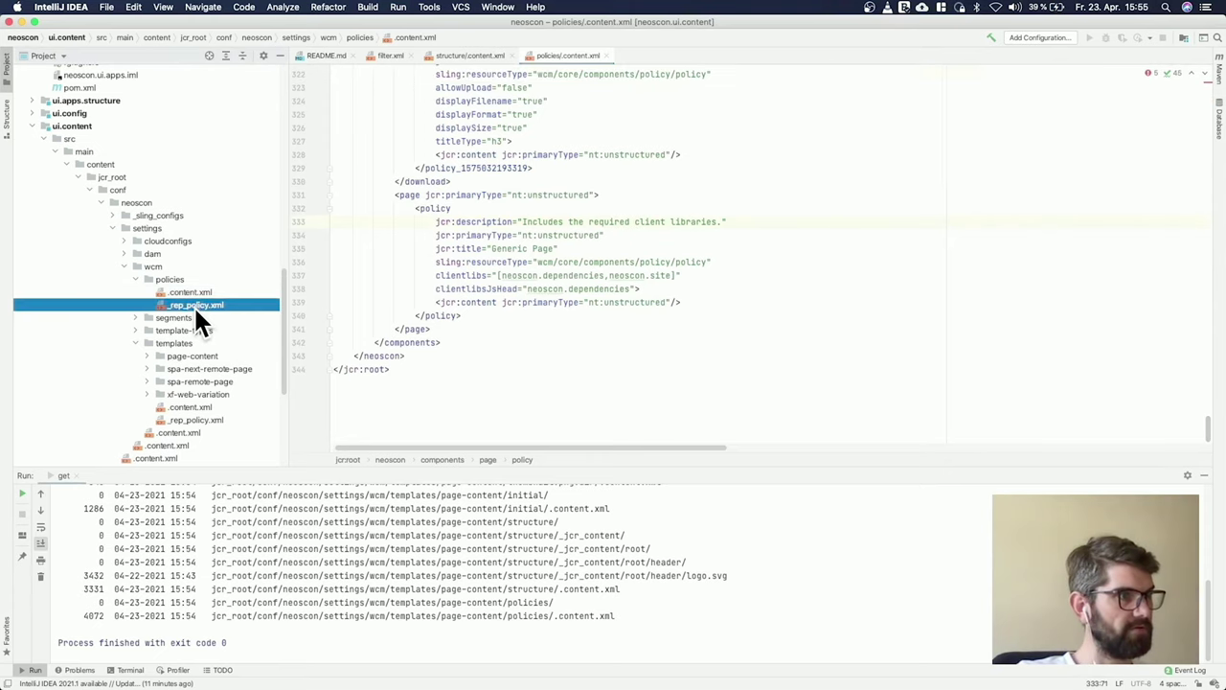
{"action": "key", "text": "super+f"}
{"action": "type", "text": "brea"}
{"action": "key", "text": "Escape"}
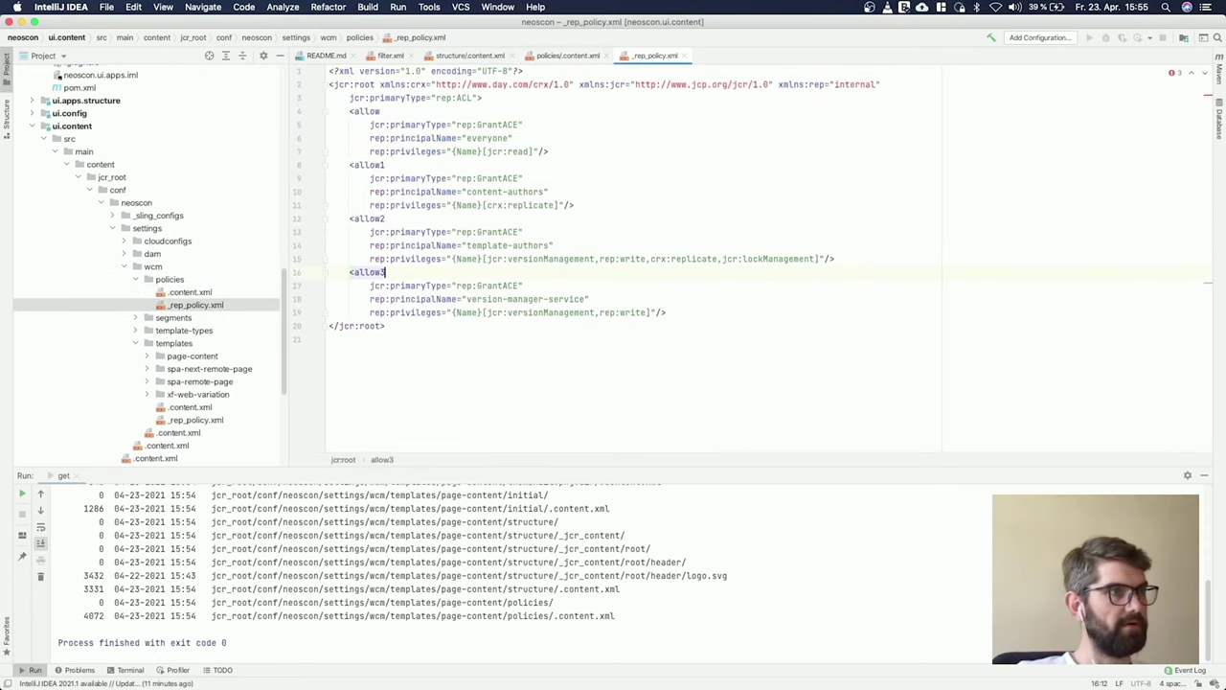
Read the page-content template's own .content.xml, and collapse the templates and wcm folders in the project tree.
{"action": "double_click", "coordinate": [191, 356]}
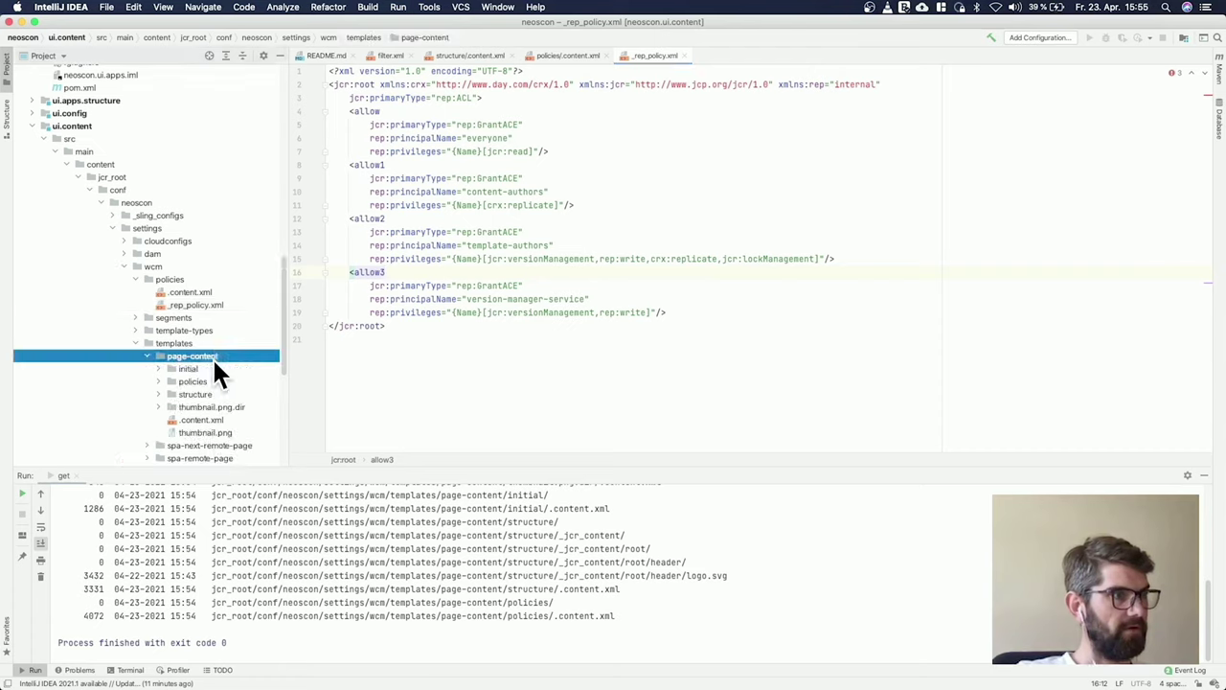
{"action": "double_click", "coordinate": [208, 419]}
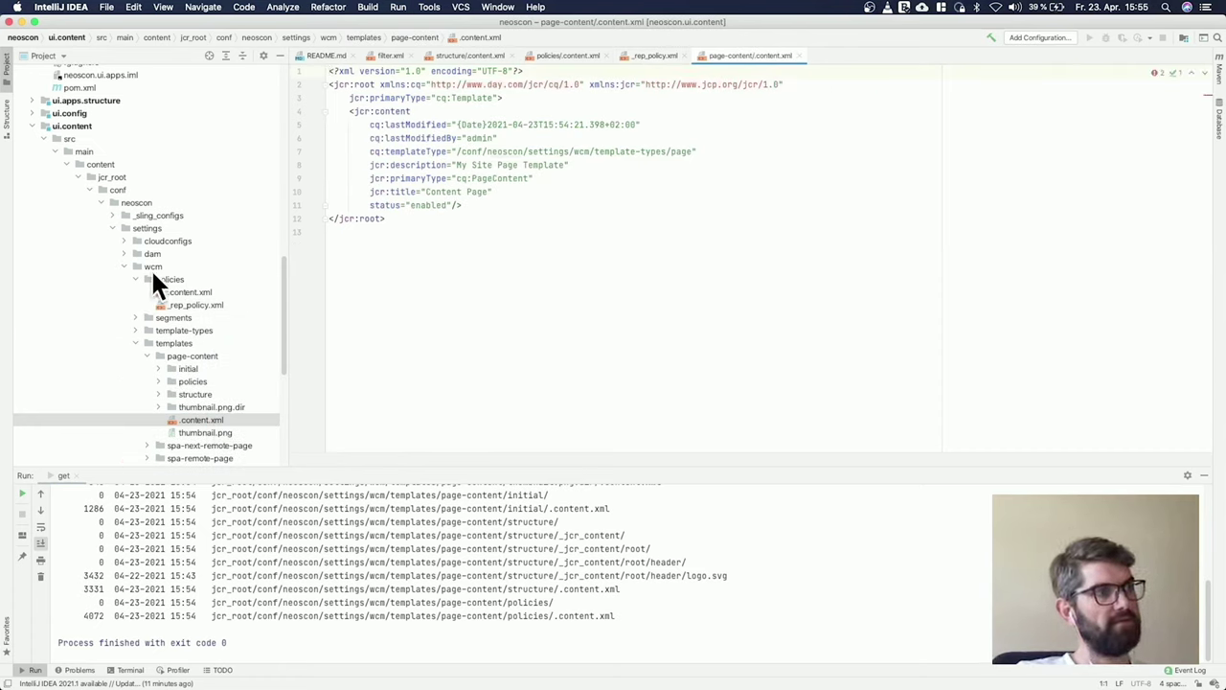
{"action": "left_click", "coordinate": [161, 343]}
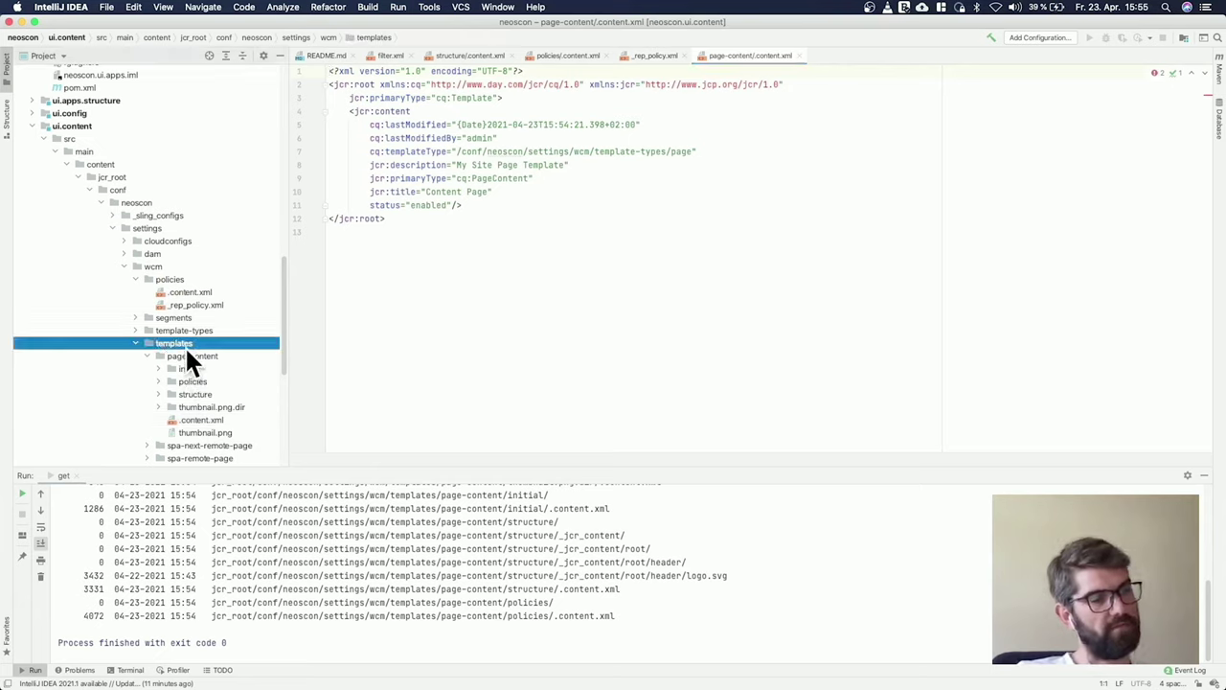
{"action": "key", "text": "Left"}
{"action": "double_click", "coordinate": [153, 267]}
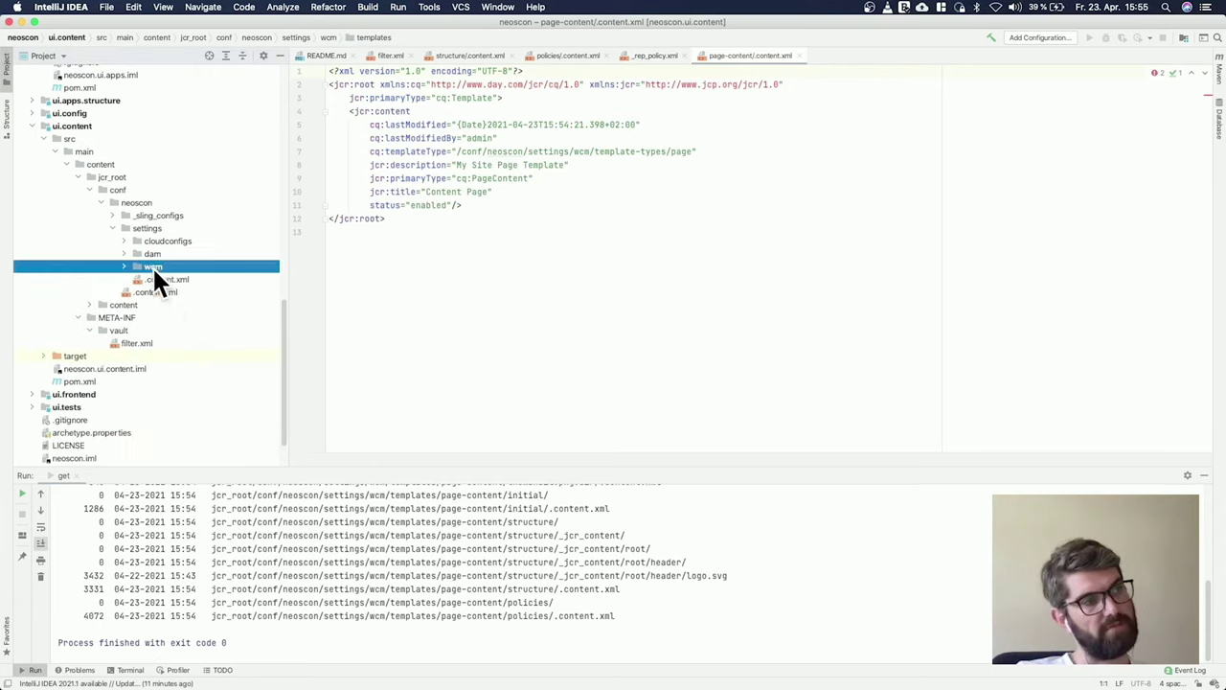
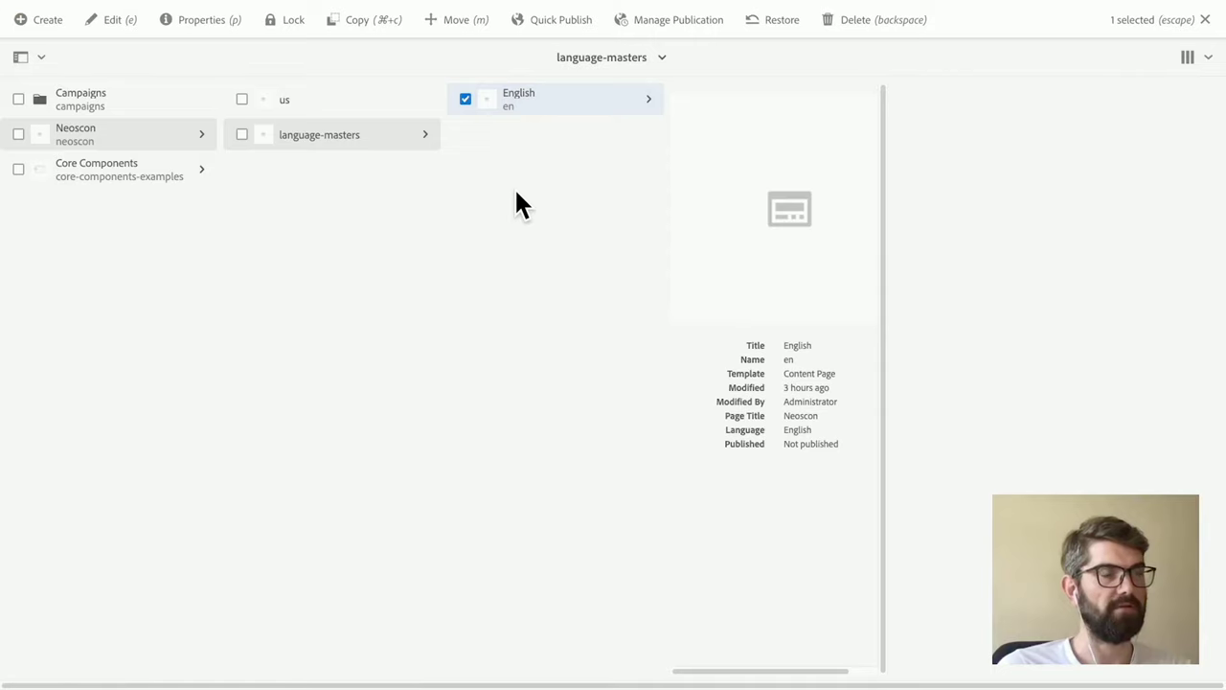
Start a new launch in AEM Sites and add the English page under Neoscon's language-masters as its source.
{"action": "key", "text": "Escape"}
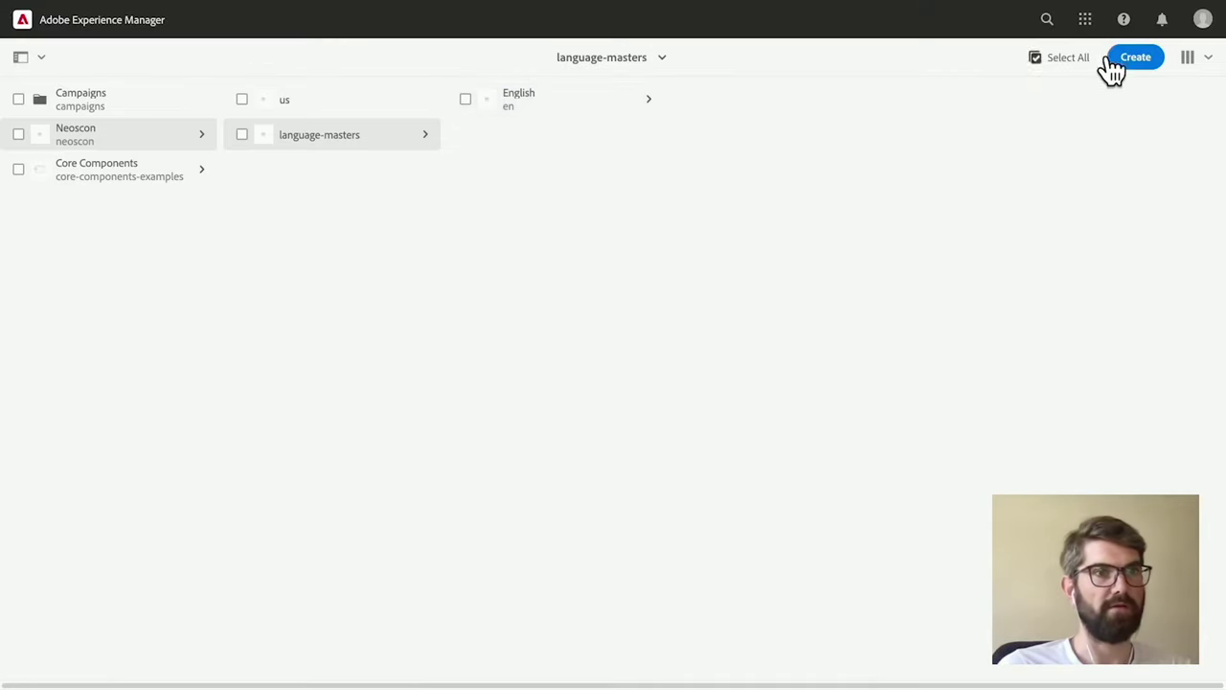
{"action": "left_click", "coordinate": [1143, 60]}
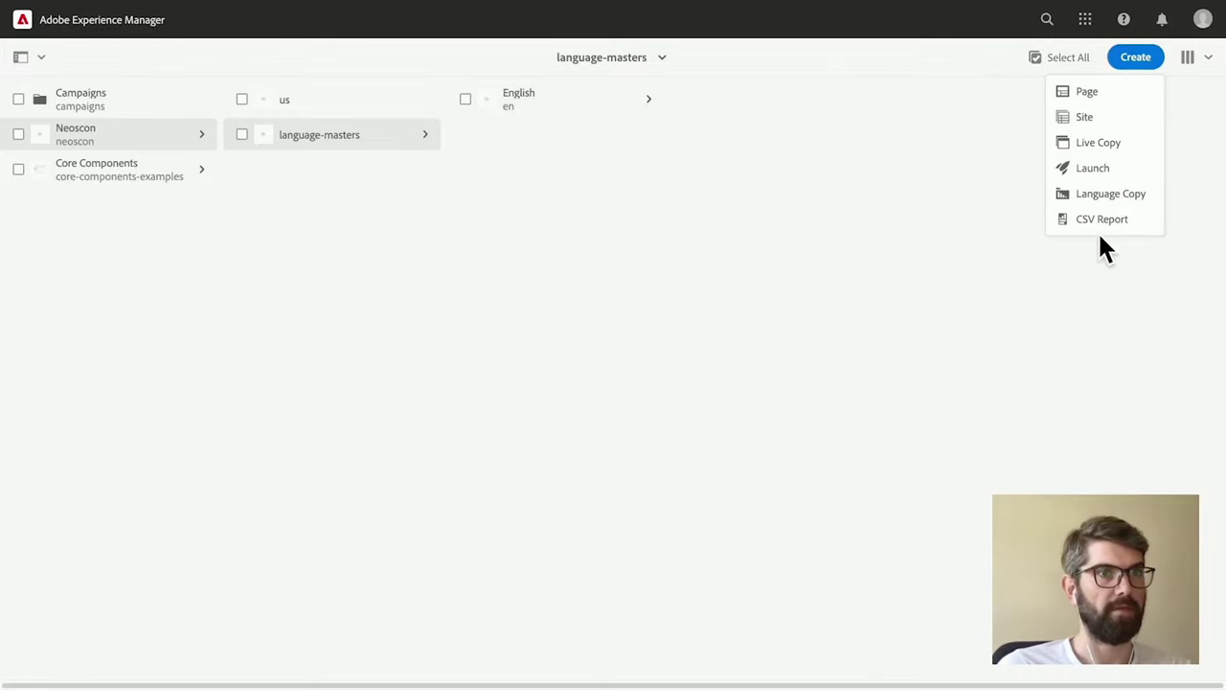
{"action": "left_click", "coordinate": [1093, 170]}
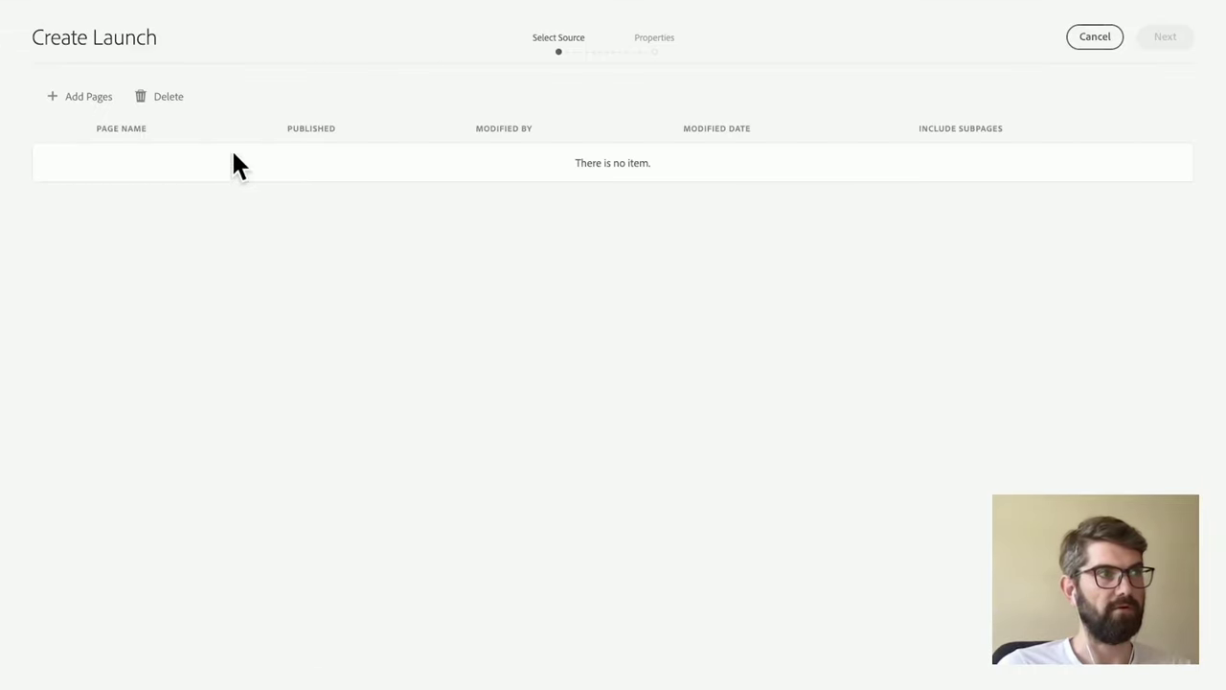
{"action": "left_click", "coordinate": [86, 96]}
{"action": "left_click", "coordinate": [316, 250]}
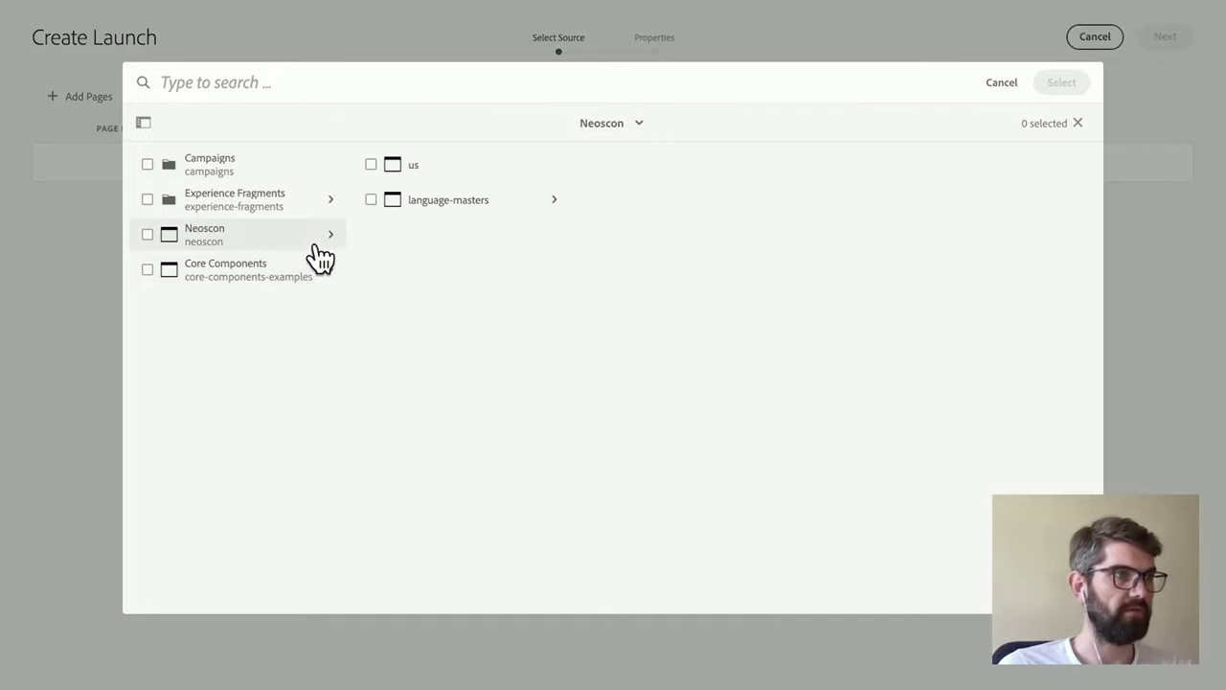
{"action": "left_click", "coordinate": [542, 202]}
{"action": "left_click", "coordinate": [588, 166]}
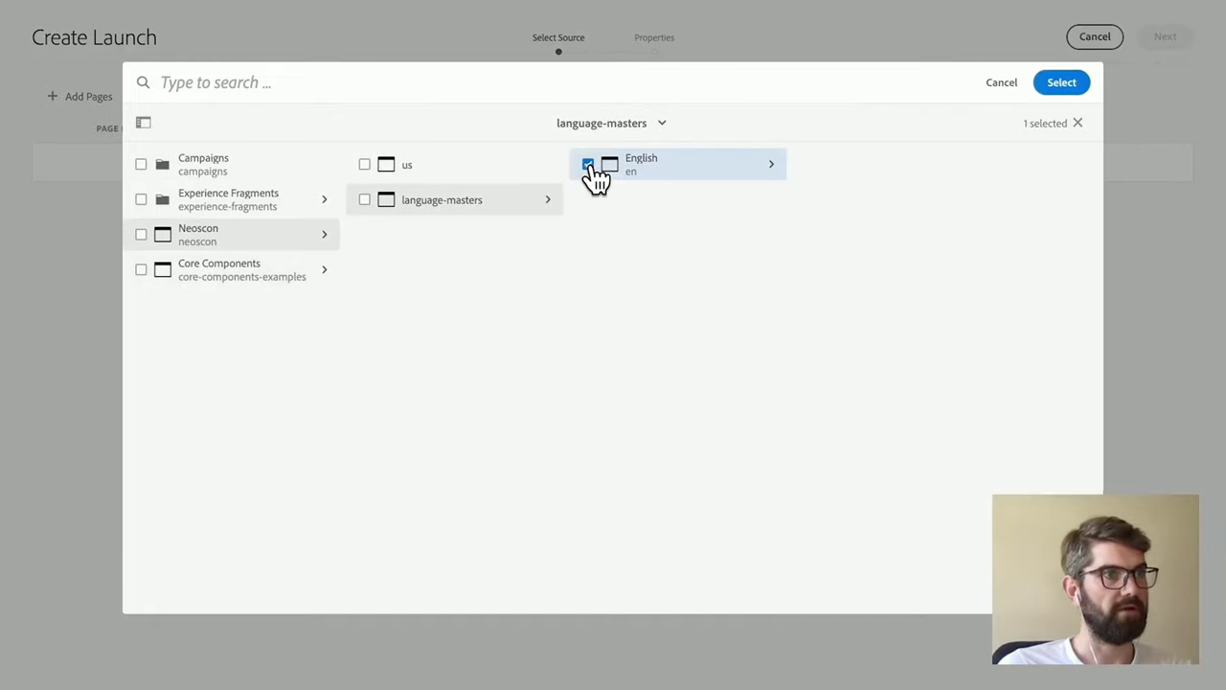
{"action": "left_click", "coordinate": [1063, 84]}
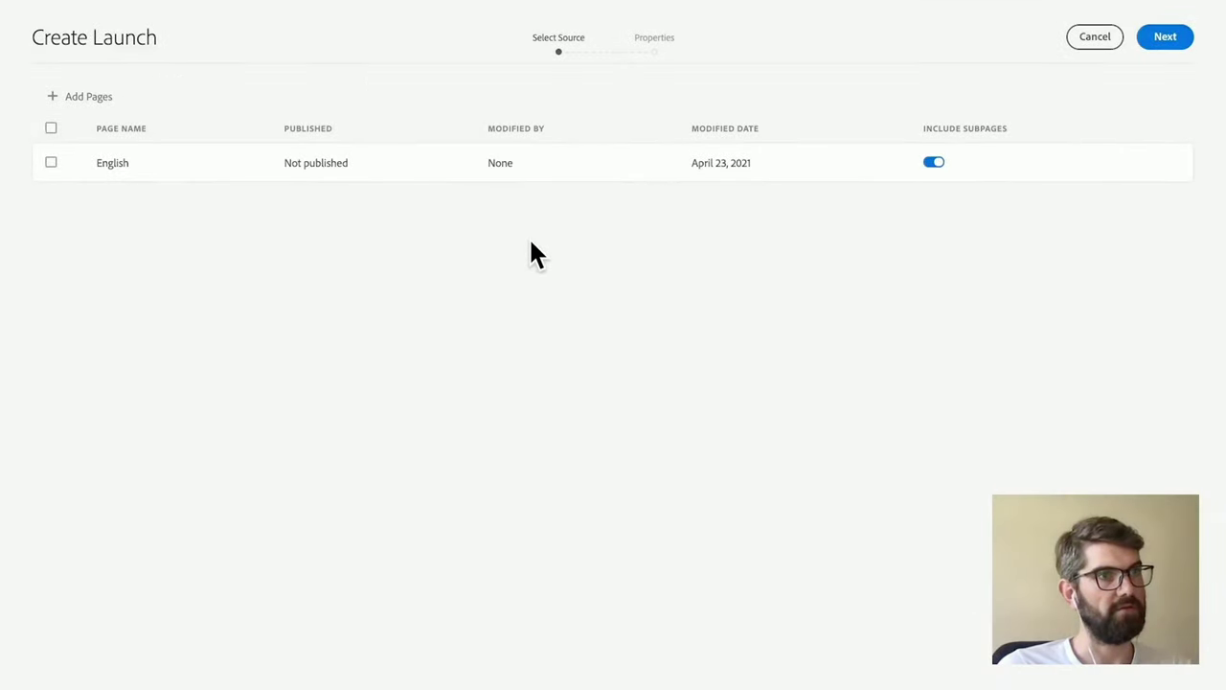
Title the launch "Post neoscon", create it with existing content, and open its English page to review the copied content.
{"action": "left_click", "coordinate": [1168, 39]}
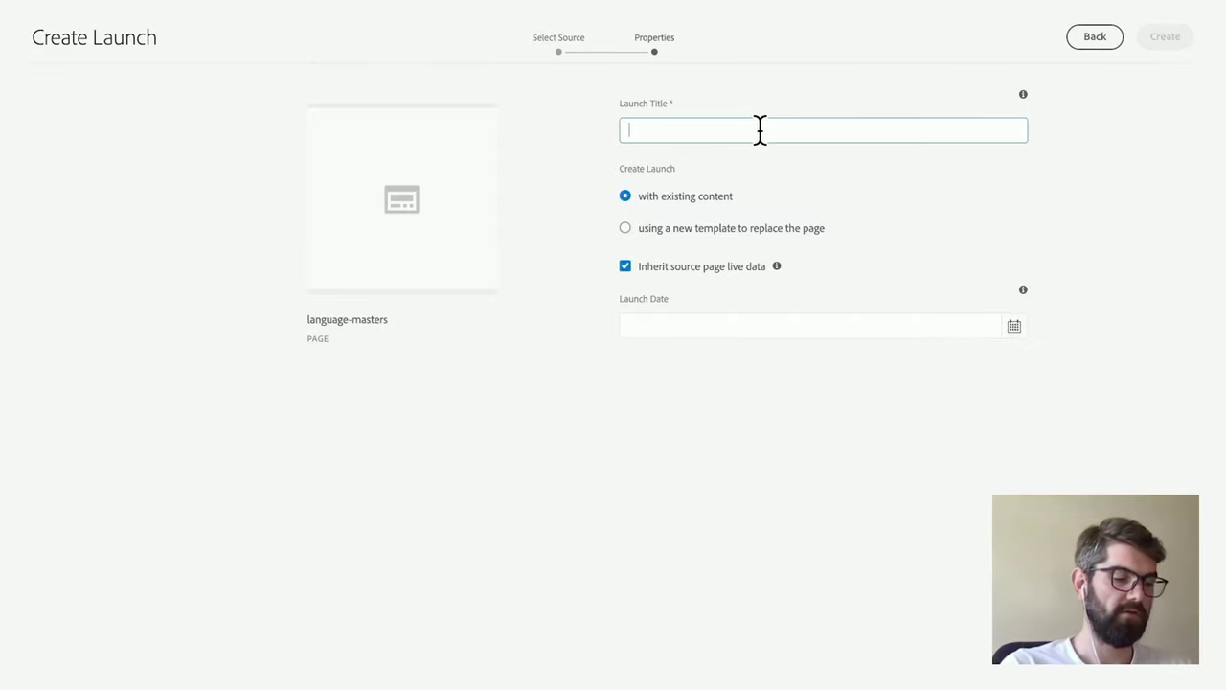
{"action": "left_click", "coordinate": [760, 129]}
{"action": "type", "text": "Post neoscon"}
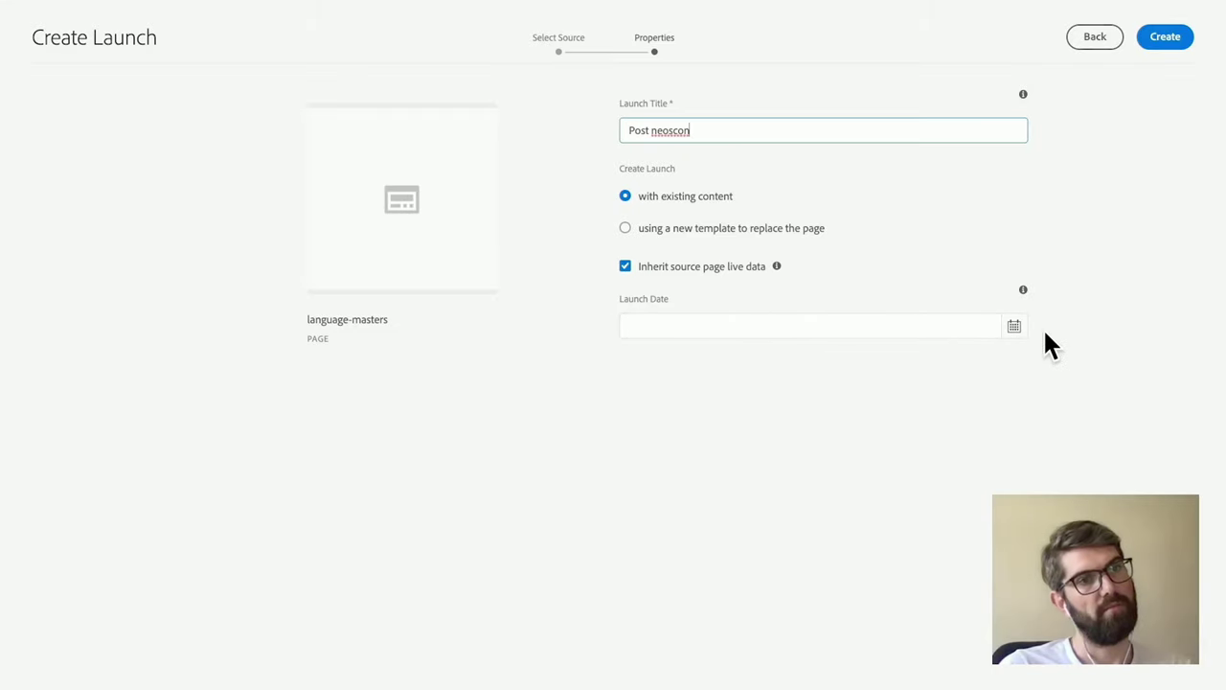
{"action": "left_click", "coordinate": [1165, 38]}
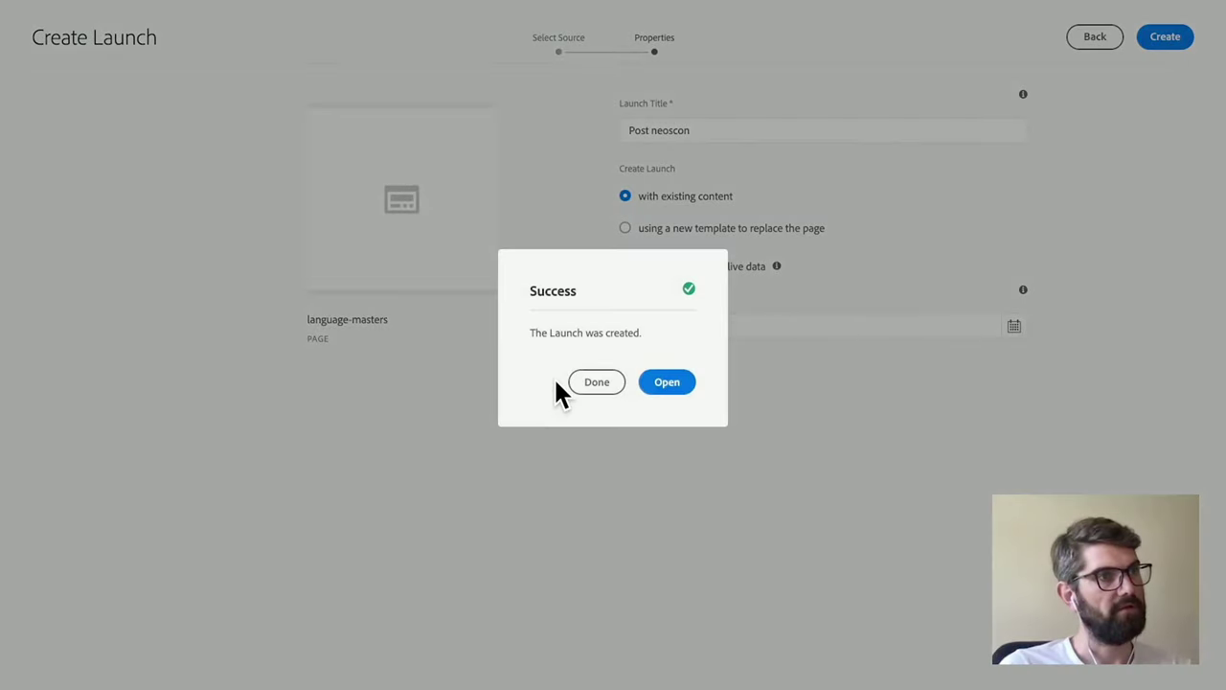
{"action": "left_click", "coordinate": [668, 383]}
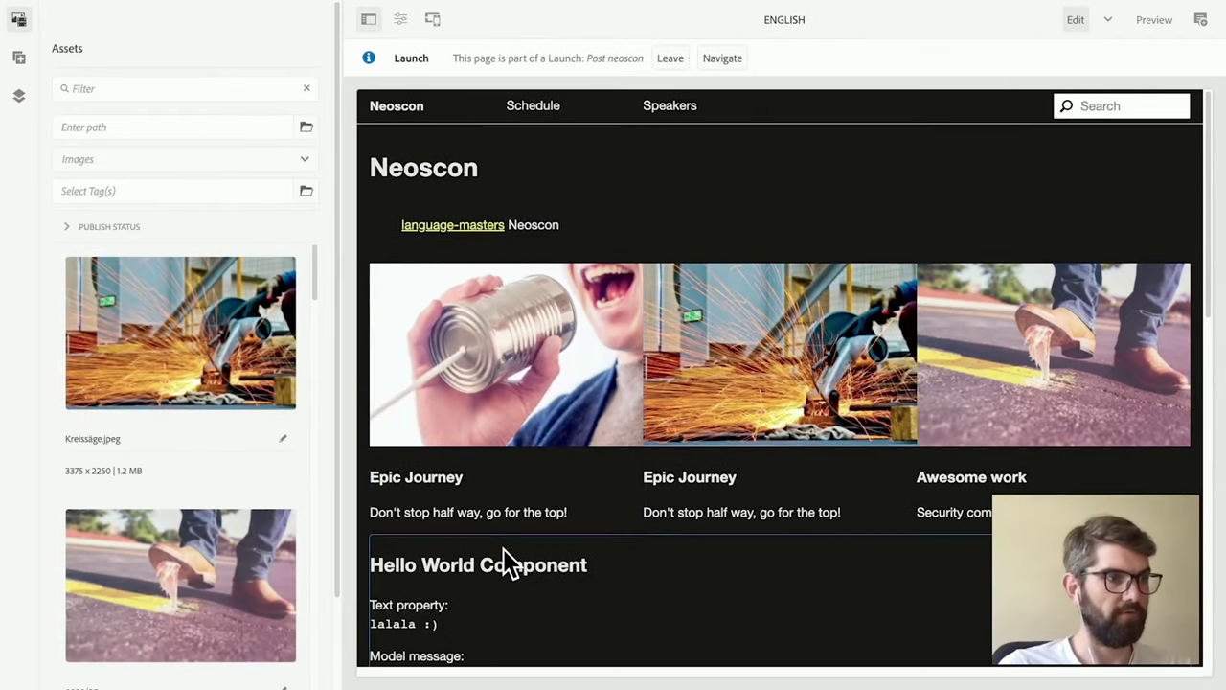
{"action": "scroll", "coordinate": [495, 580], "scroll_direction": "down", "scroll_amount": 10}
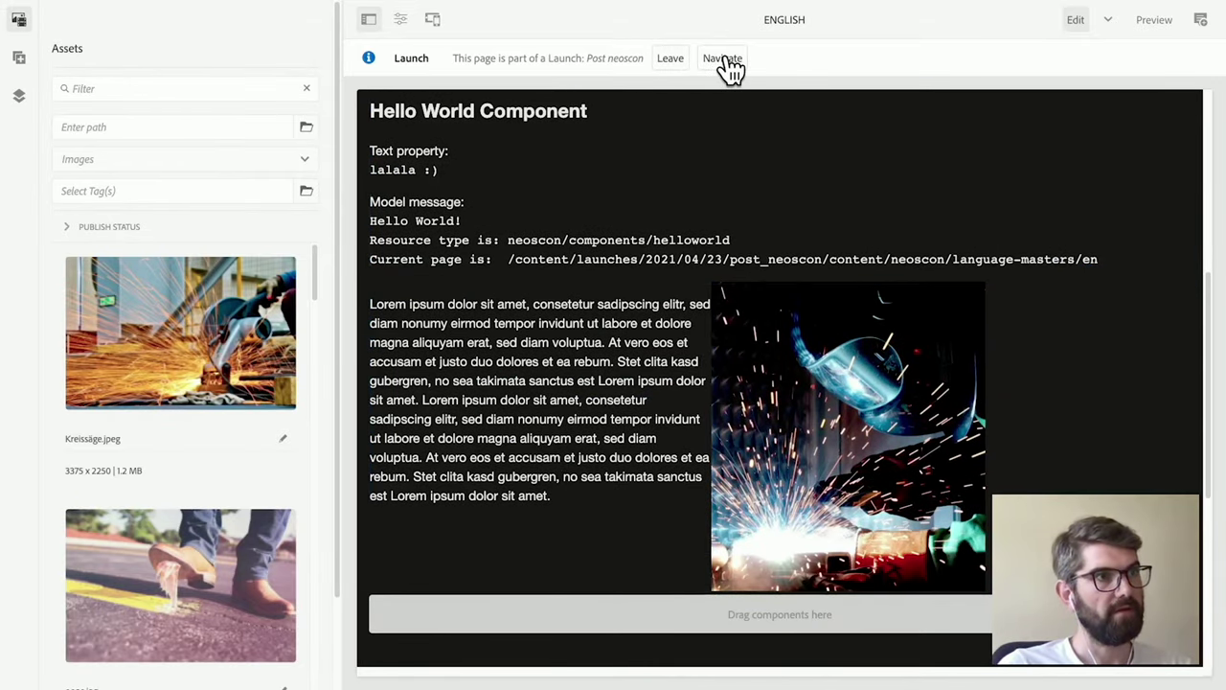
Cancel the inheritance of the lorem ipsum Text component on the launch's English page.
{"action": "left_click_drag", "start_coordinate": [454, 58], "coordinate": [634, 57]}
{"action": "left_click", "coordinate": [605, 57]}
{"action": "left_click", "coordinate": [559, 354]}
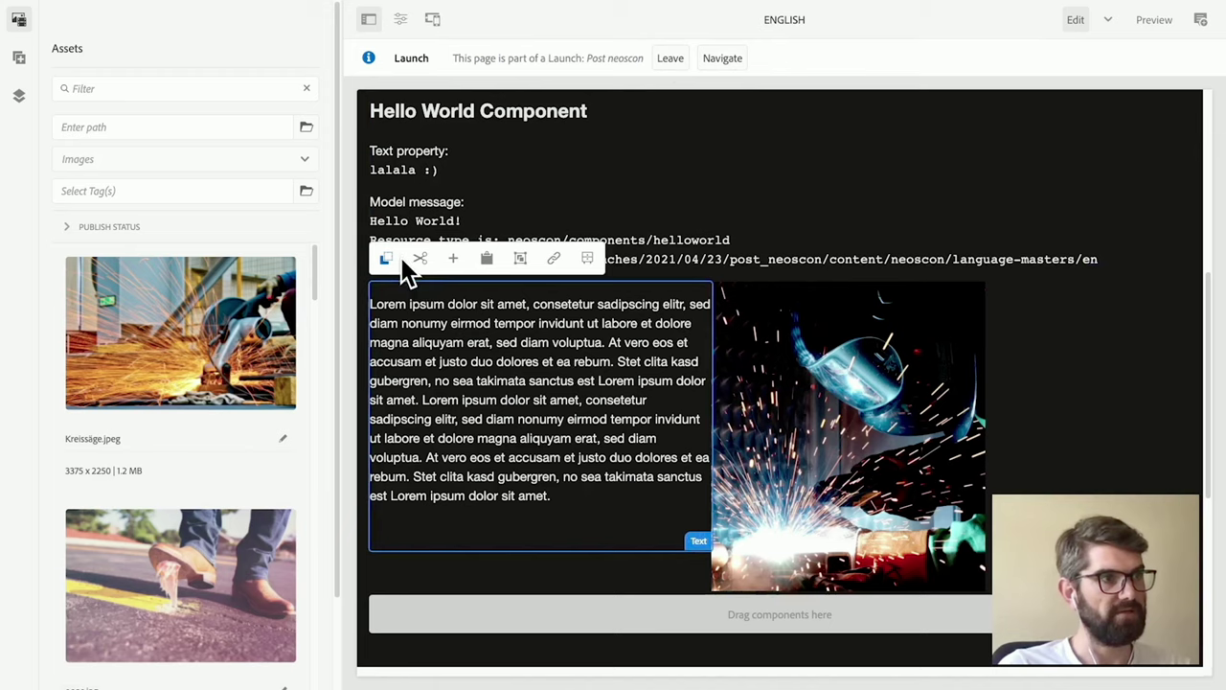
{"action": "left_click", "coordinate": [555, 266]}
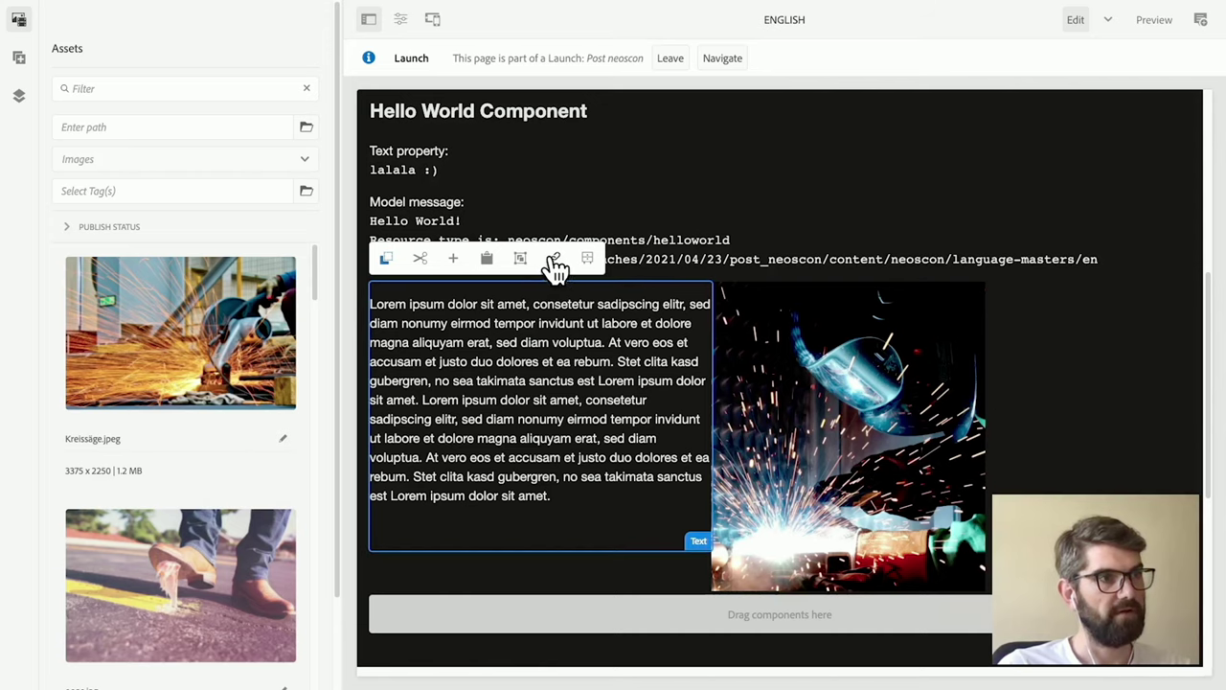
{"action": "left_click", "coordinate": [616, 395]}
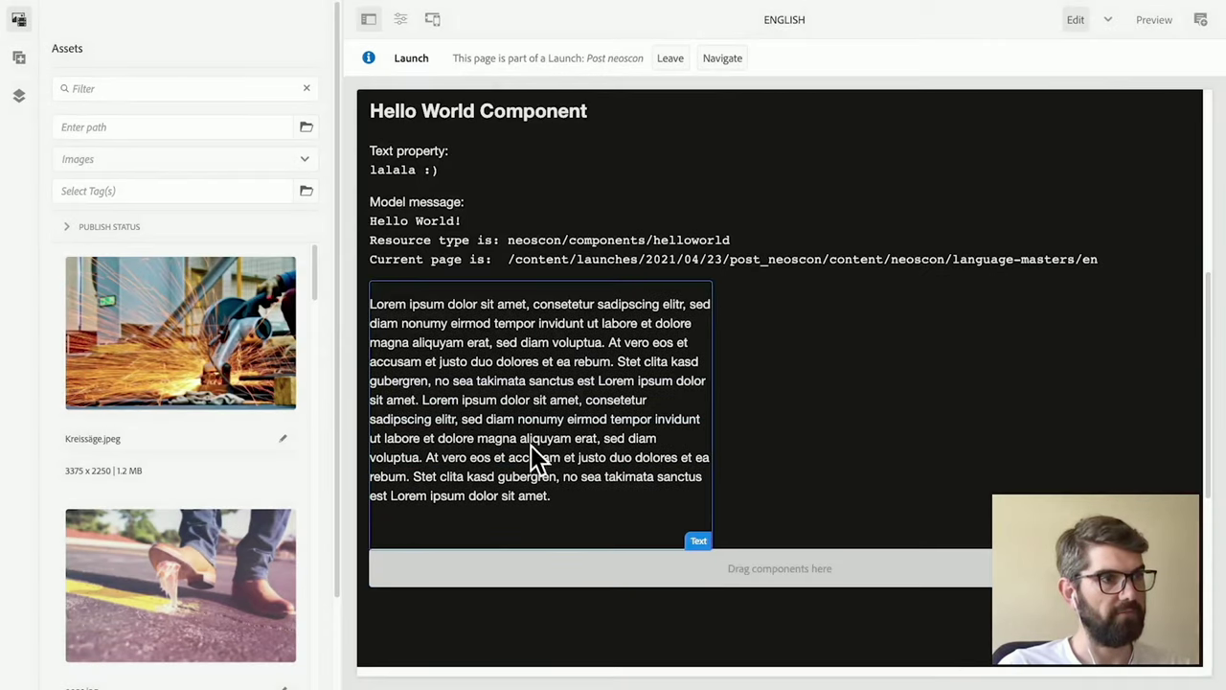
Replace the Text component's lorem ipsum content with "This is my new text, yeah ;)".
{"action": "left_click", "coordinate": [527, 454]}
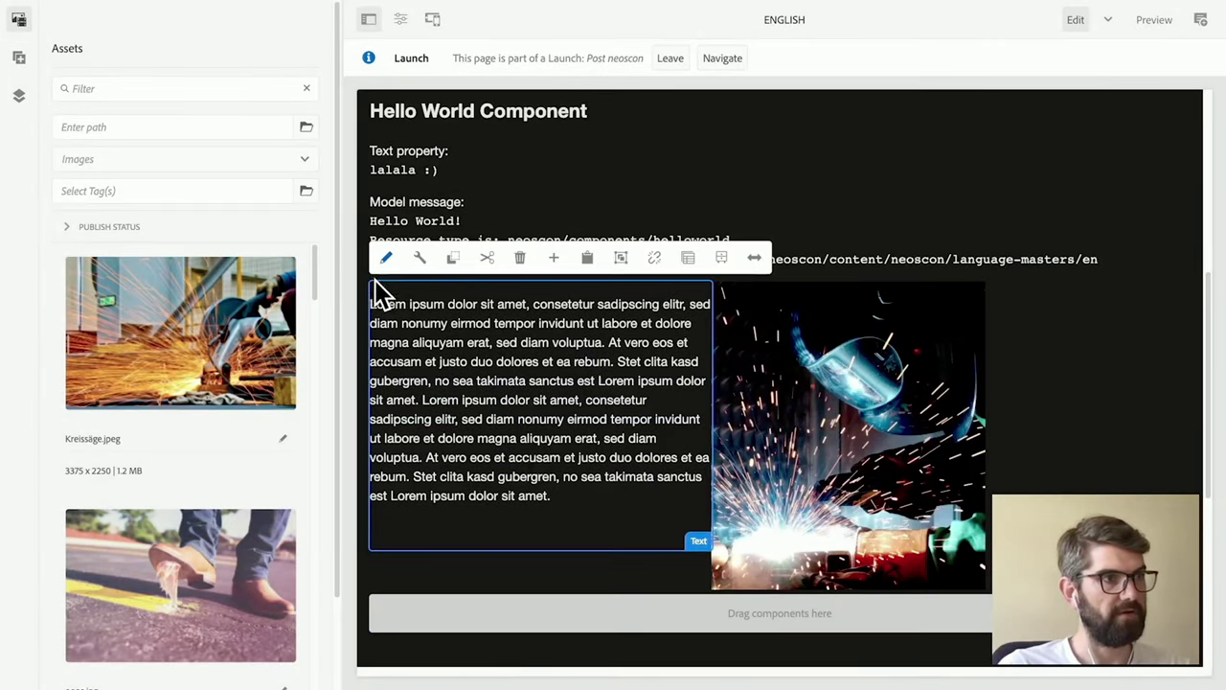
{"action": "double_click", "coordinate": [527, 458]}
{"action": "key", "text": "ctrl+a"}
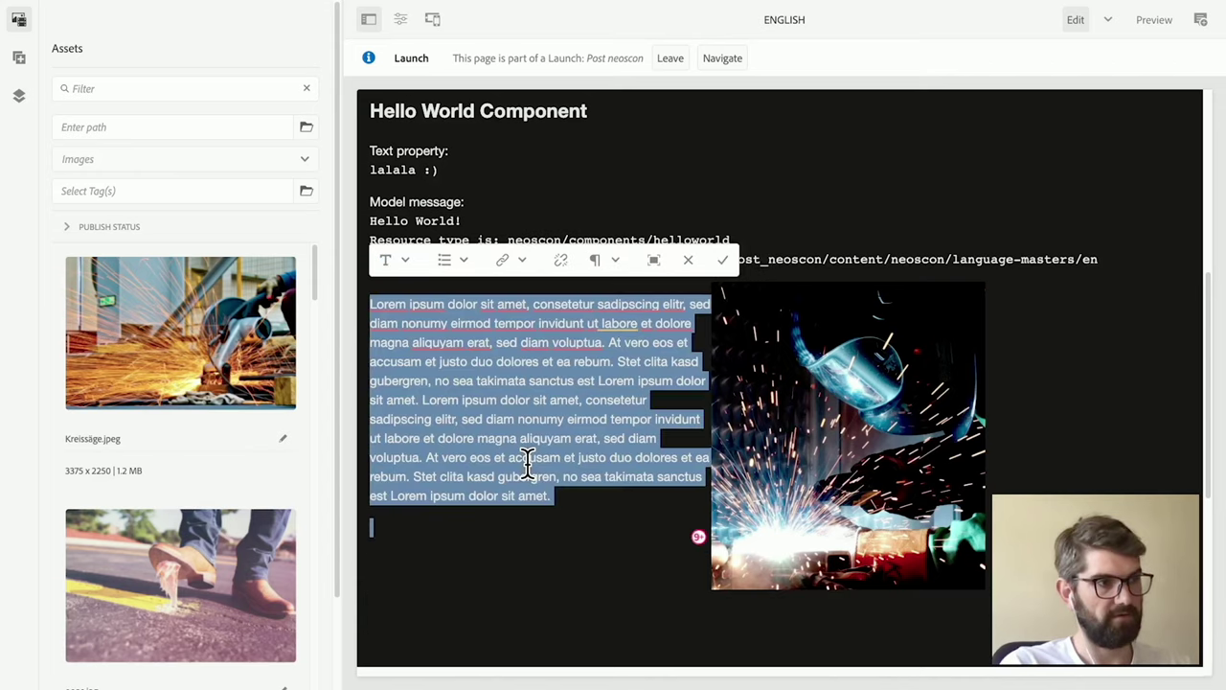
{"action": "type", "text": "This is my new"}
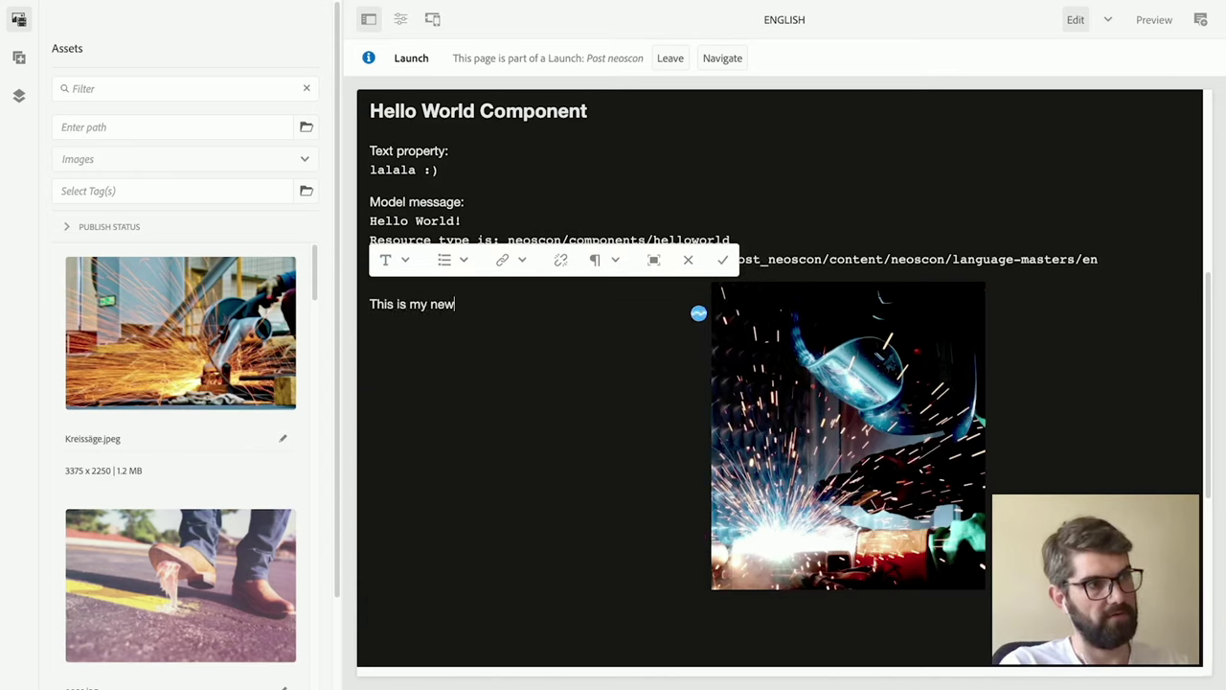
{"action": "type", "text": " Te"}
{"action": "key", "text": "BackSpace"}
{"action": "key", "text": "BackSpace"}
{"action": "type", "text": "text,"}
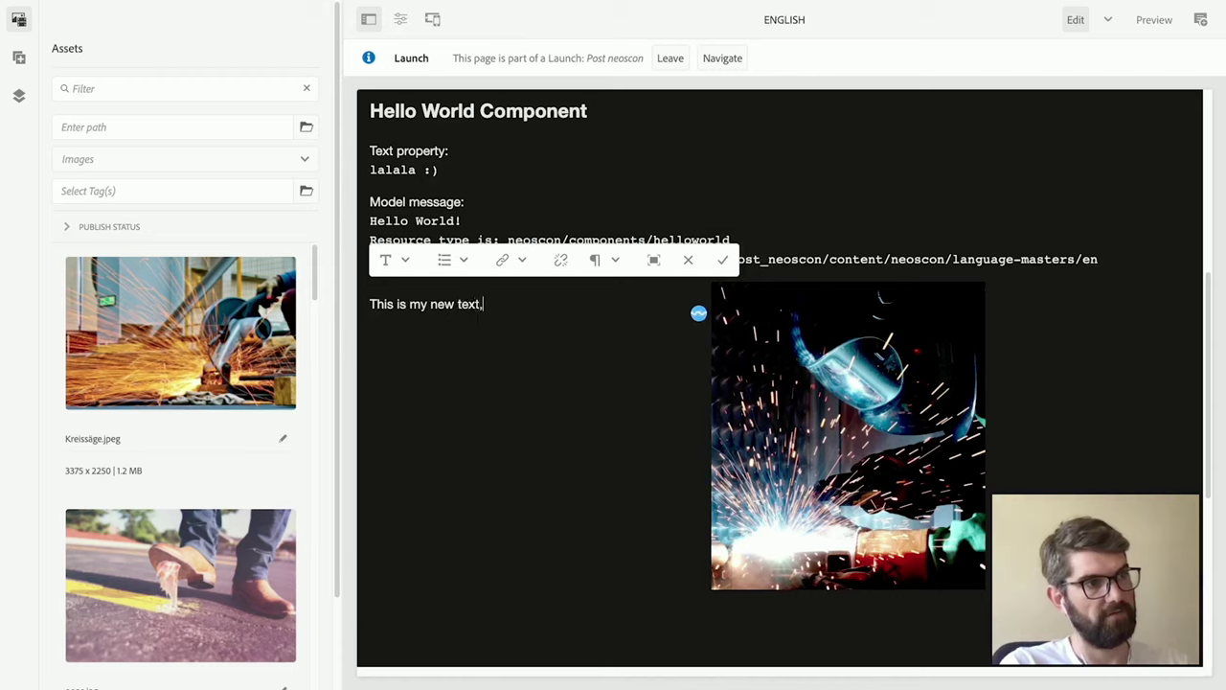
{"action": "type", "text": " eah"}
{"action": "key", "text": "BackSpace"}
{"action": "key", "text": "BackSpace"}
{"action": "type", "text": "yeah "}
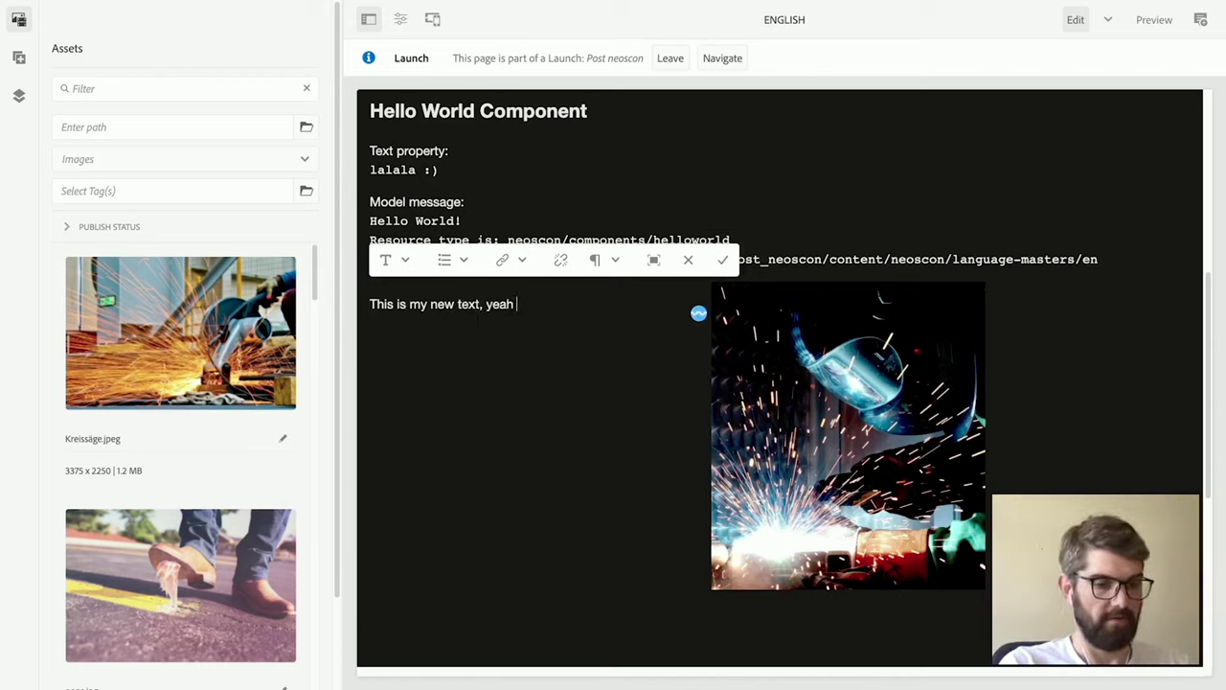
{"action": "type", "text": ";)"}
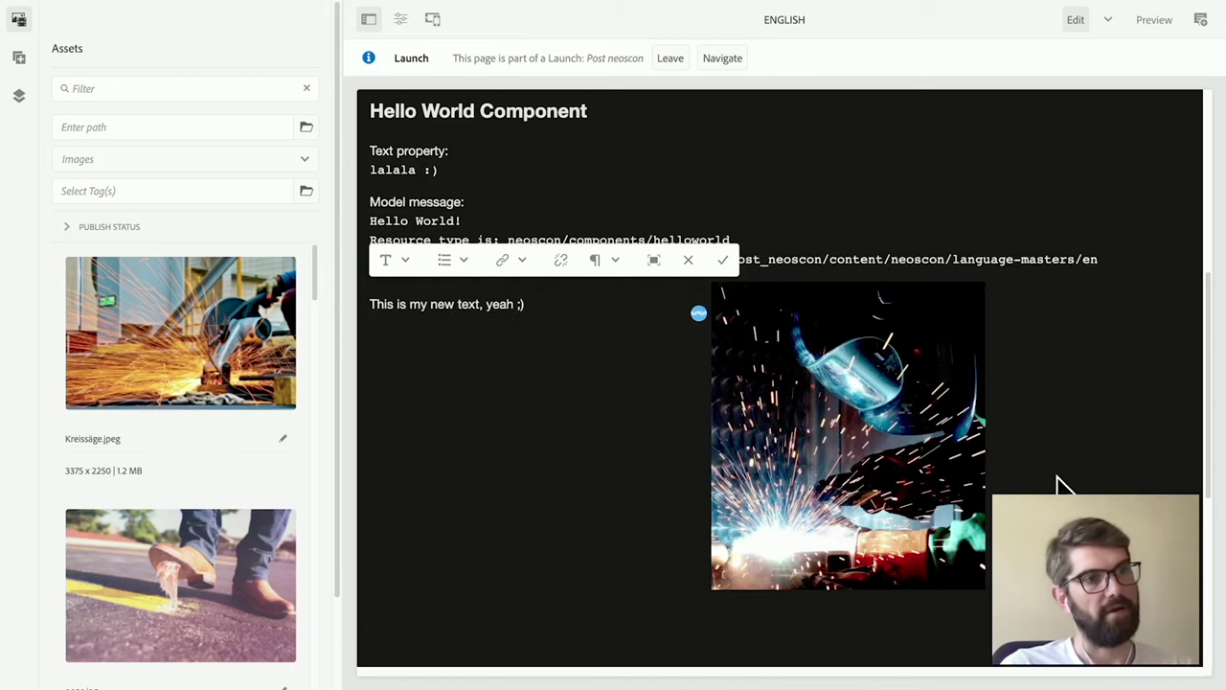
{"action": "left_click", "coordinate": [867, 362]}
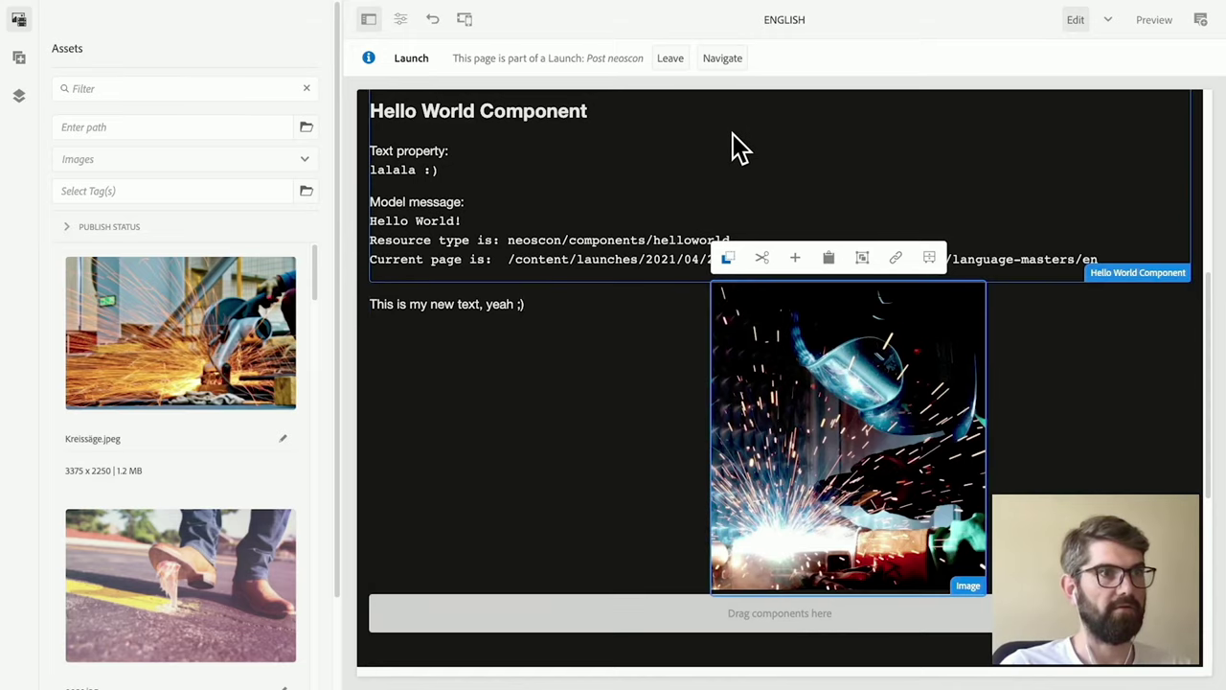
Start promoting the Post neoscon launch with the scope set to modified pages and the launch deleted after promotion, up to the review.
{"action": "left_click", "coordinate": [725, 60]}
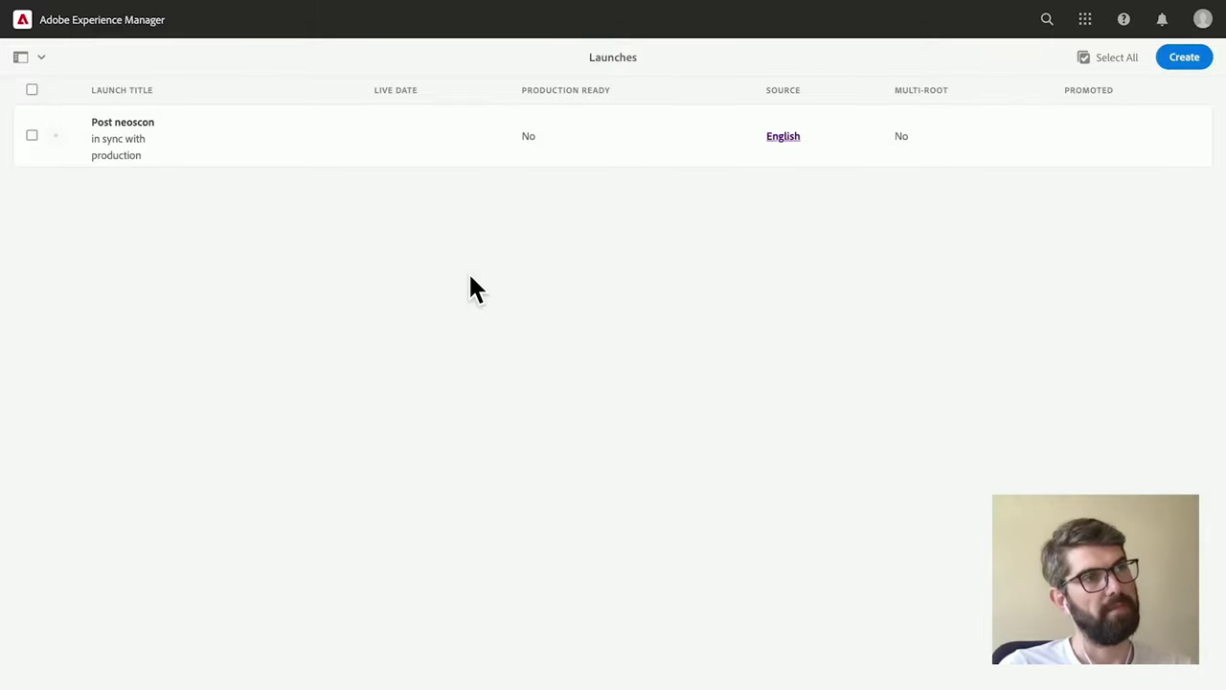
{"action": "left_click", "coordinate": [30, 139]}
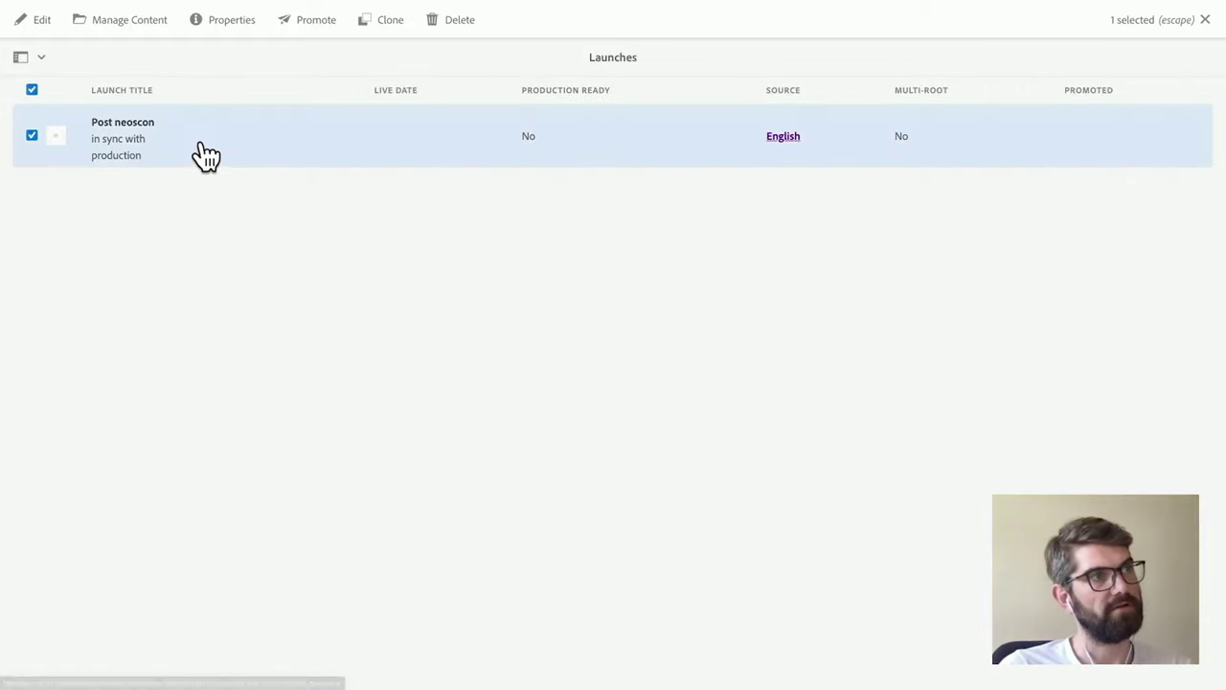
{"action": "left_click", "coordinate": [276, 98]}
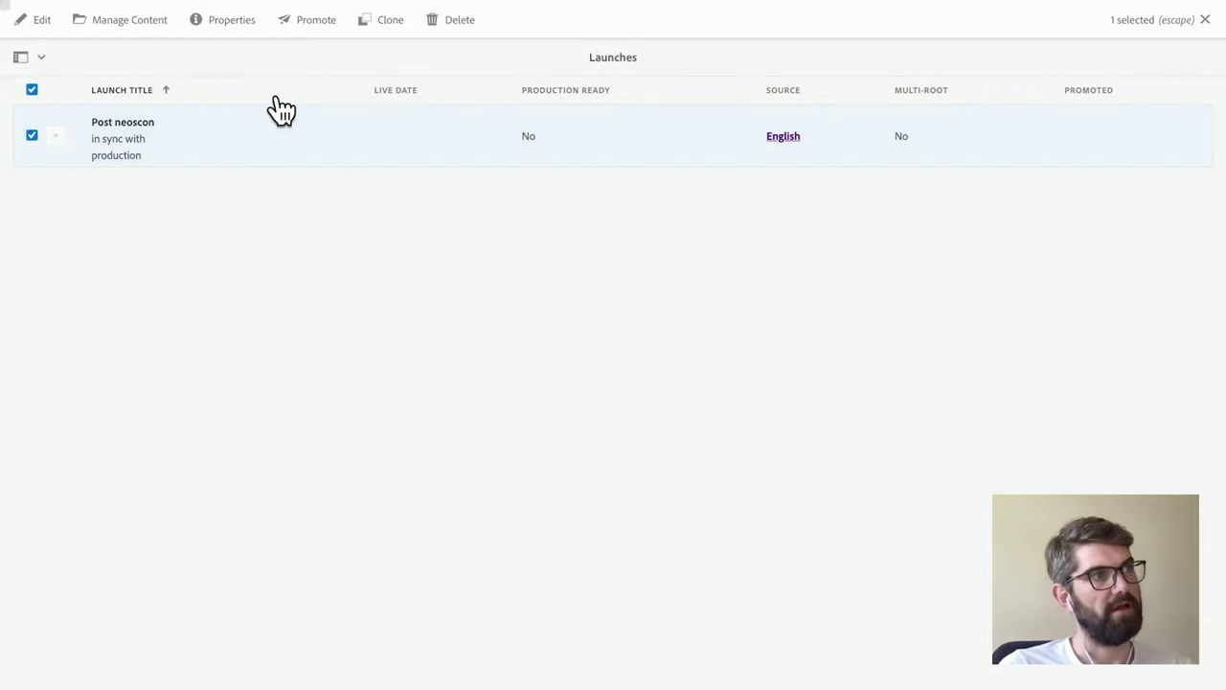
{"action": "left_click", "coordinate": [314, 29]}
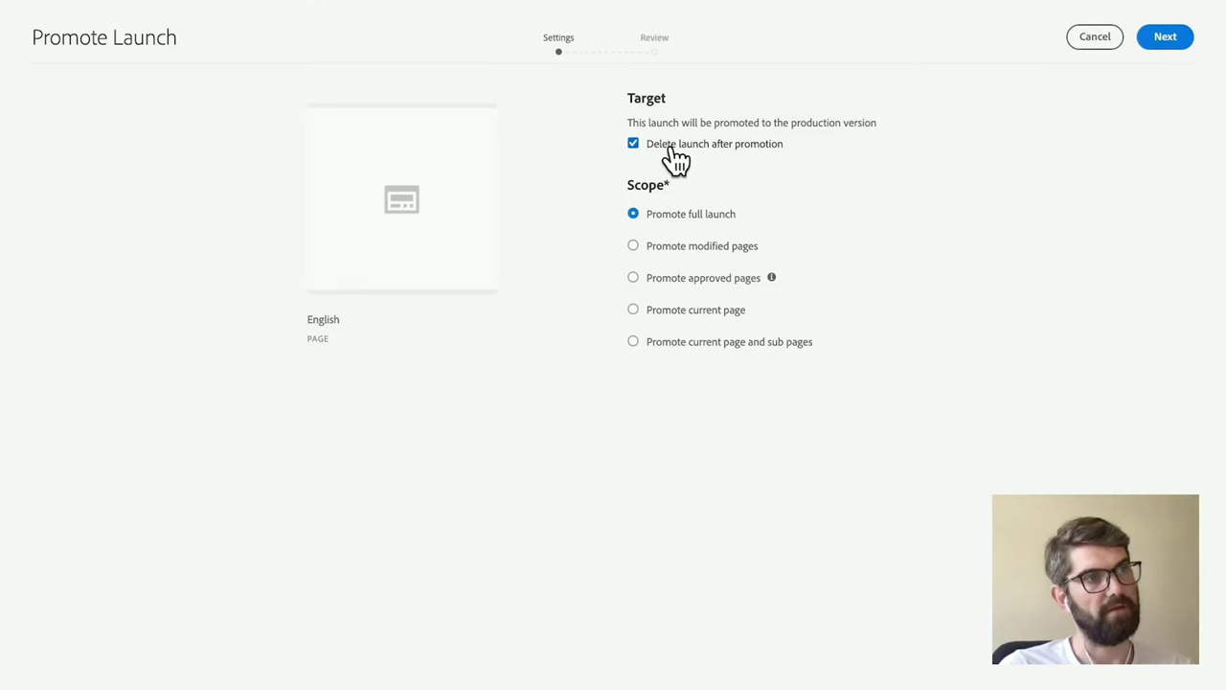
{"action": "left_click", "coordinate": [670, 253]}
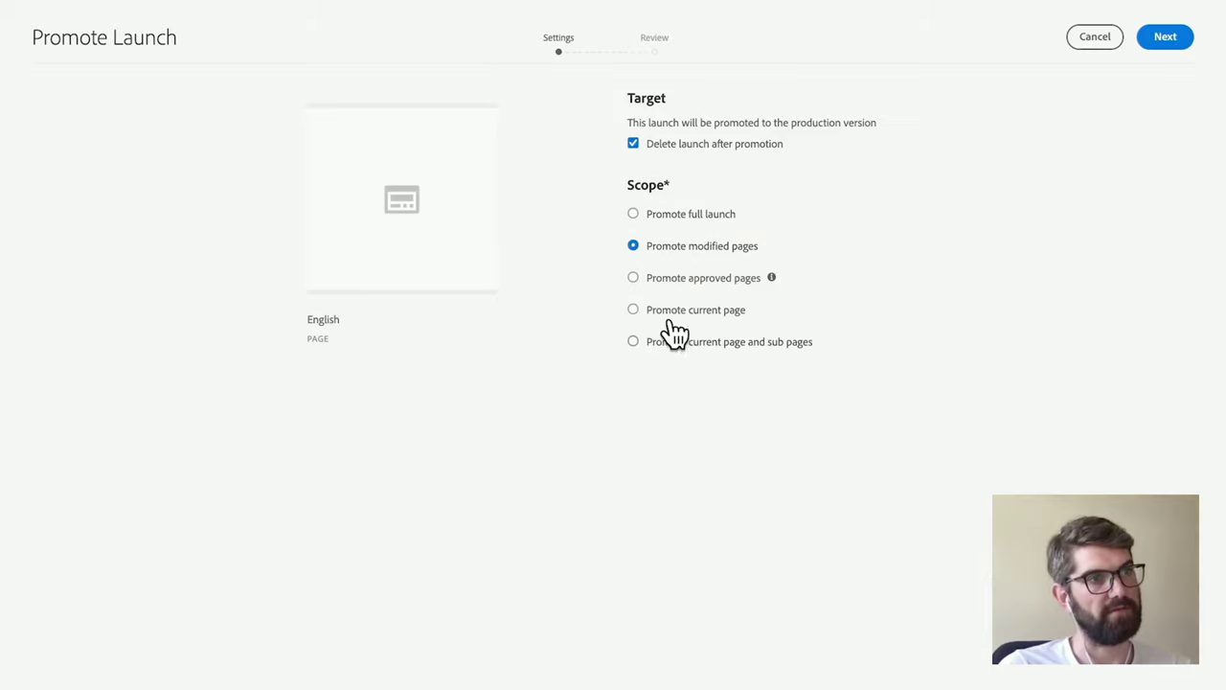
{"action": "left_click", "coordinate": [1172, 40]}
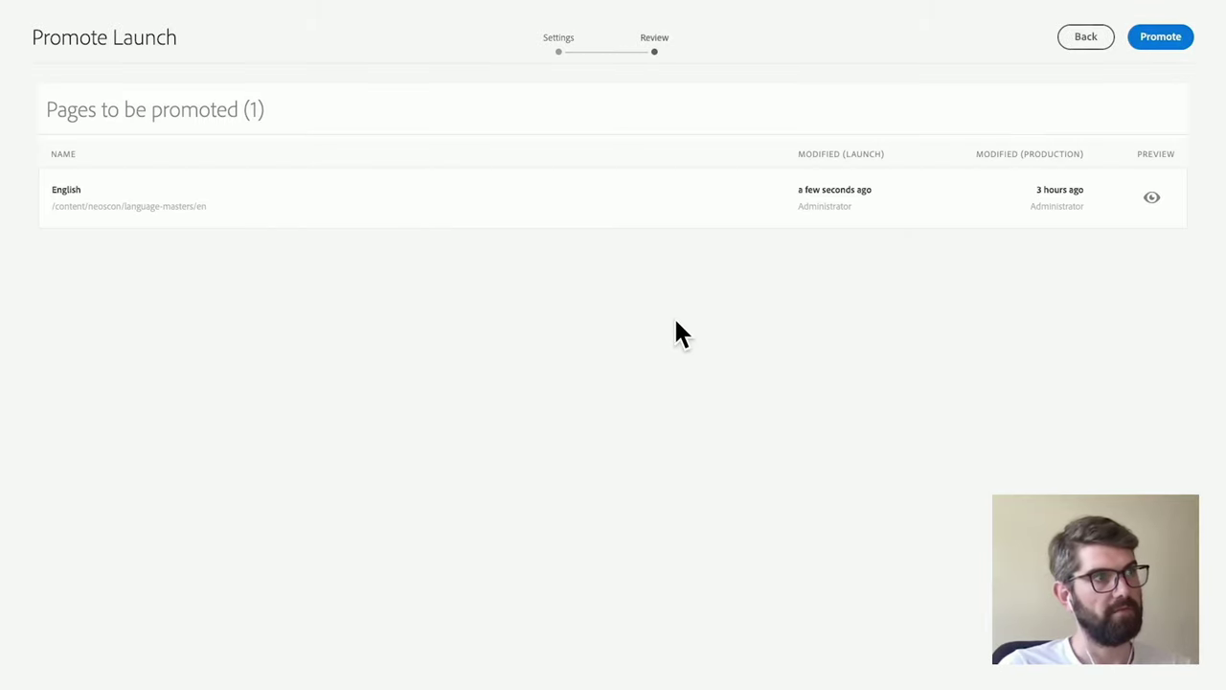
Preview the English page's changes between launch and production, examine the highlighted text differences, and close the preview.
{"action": "left_click", "coordinate": [1154, 200]}
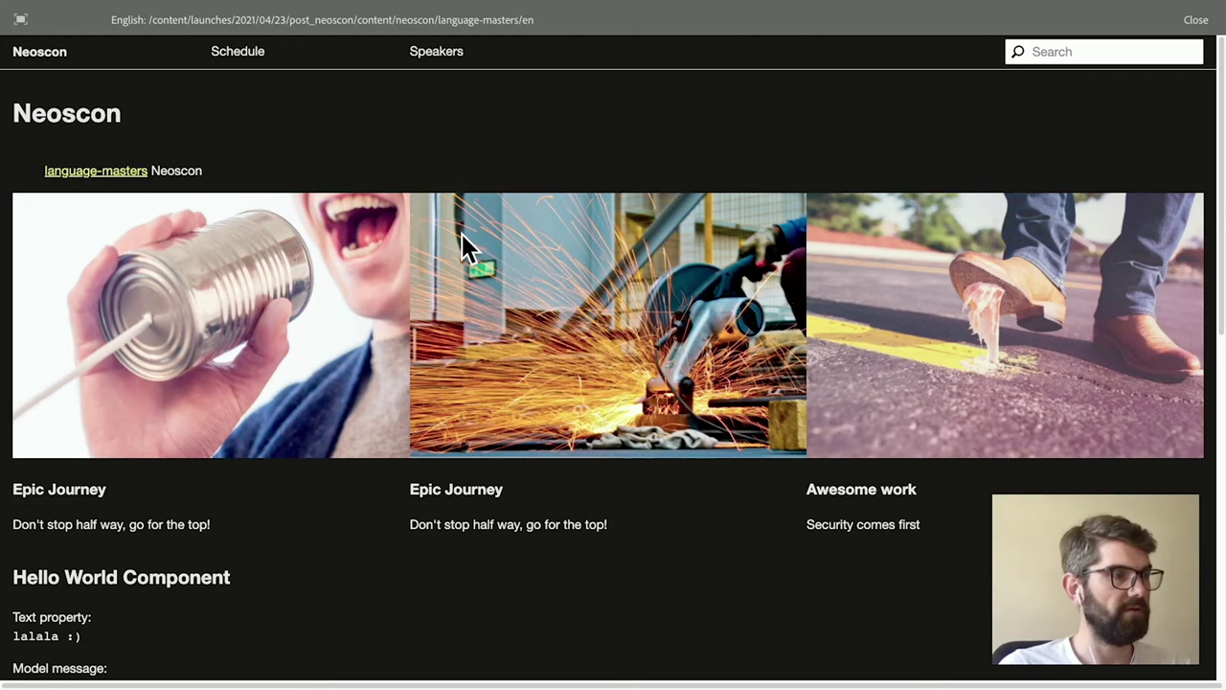
{"action": "scroll", "coordinate": [524, 251], "scroll_direction": "down", "scroll_amount": 5}
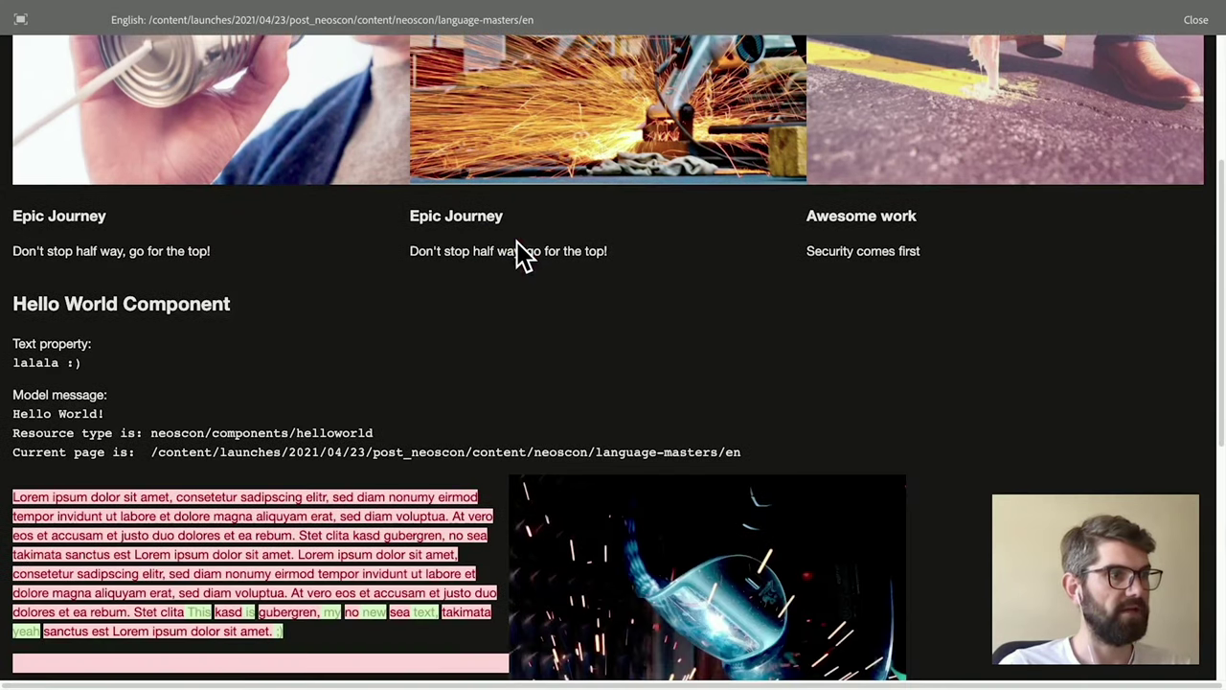
{"action": "scroll", "coordinate": [524, 256], "scroll_direction": "down", "scroll_amount": 1}
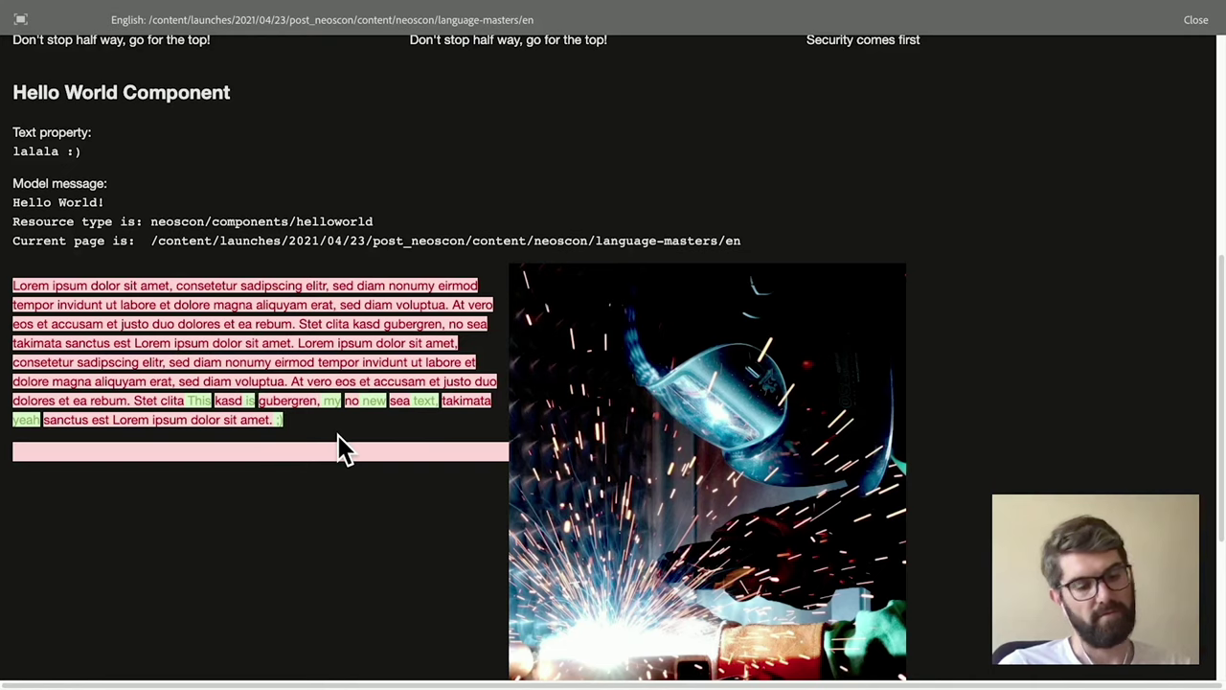
{"action": "scroll", "coordinate": [342, 460], "scroll_direction": "down", "scroll_amount": 5}
{"action": "scroll", "coordinate": [383, 450], "scroll_direction": "up", "scroll_amount": 10}
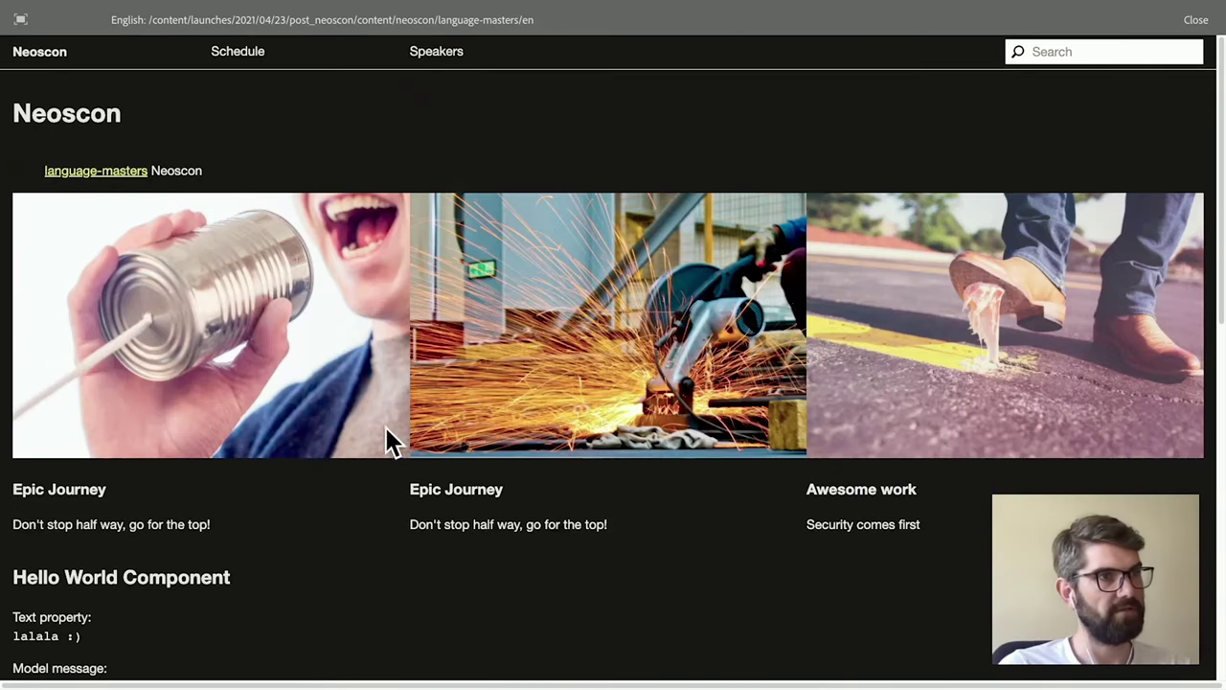
{"action": "left_click", "coordinate": [1197, 20]}
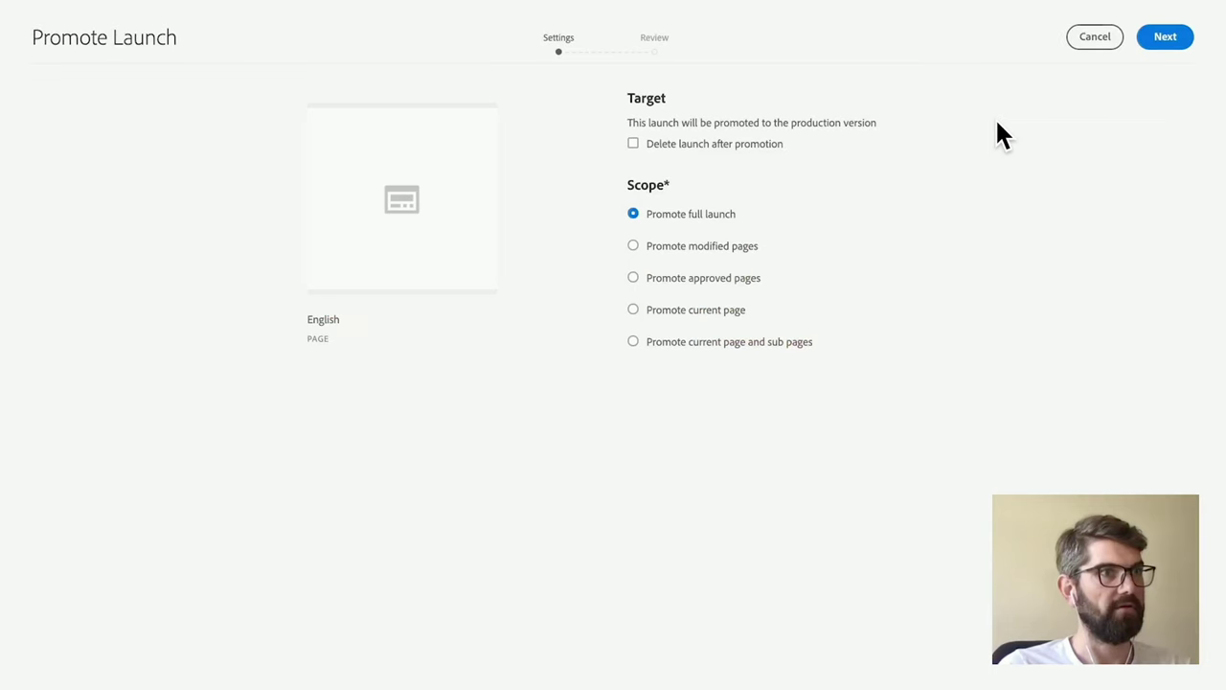
Set the promotion scope to modified pages and promote the launch's English page to production.
{"action": "left_click", "coordinate": [730, 246]}
{"action": "left_click", "coordinate": [1165, 38]}
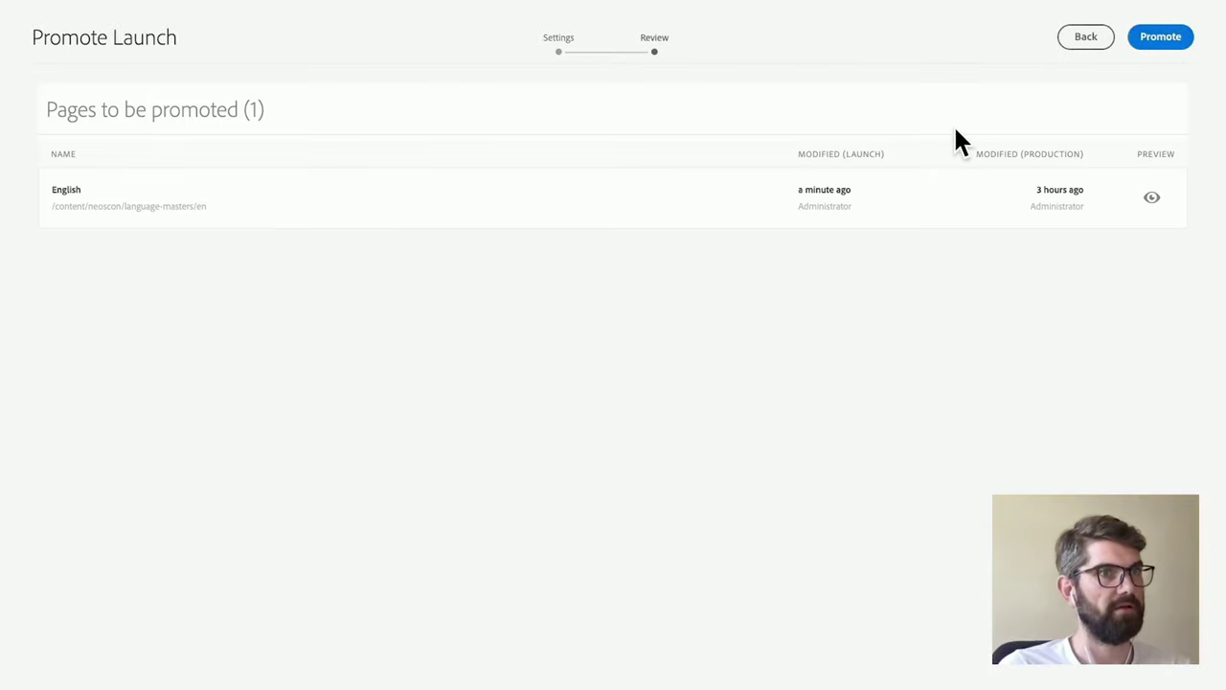
{"action": "left_click", "coordinate": [1177, 41]}
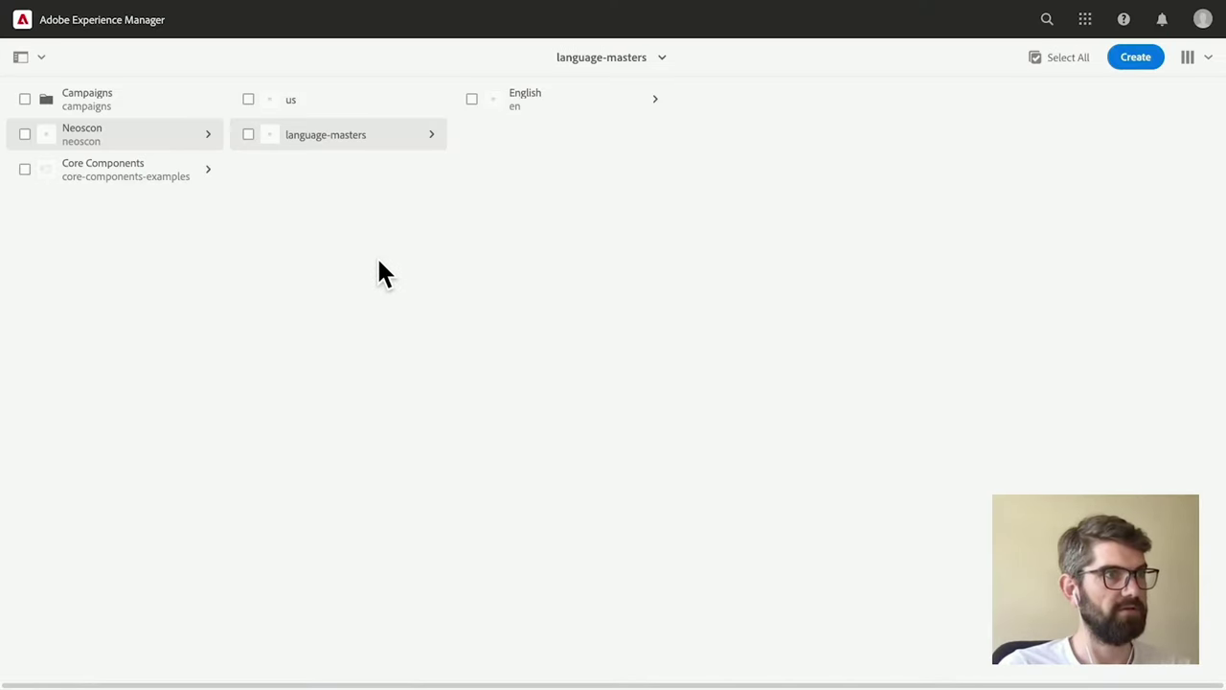
Open the promoted English page under Neoscon's language-masters in the editor, and switch to the presentation slides.
{"action": "left_click", "coordinate": [536, 120]}
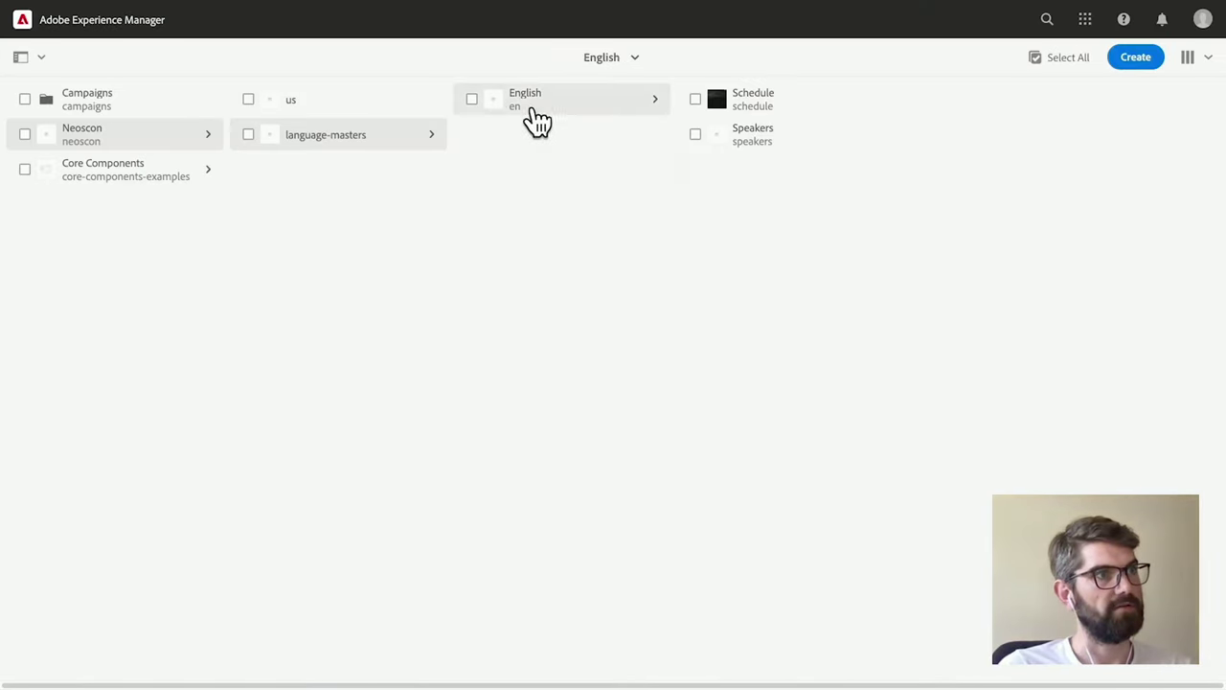
{"action": "left_click", "coordinate": [472, 99]}
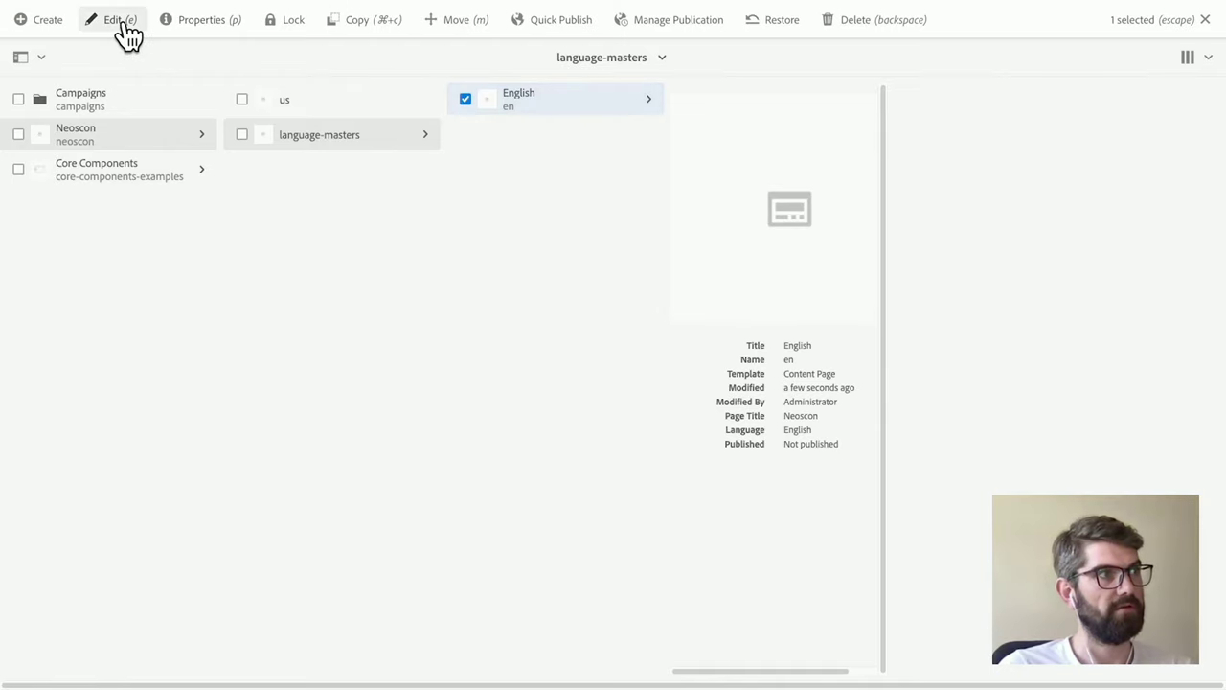
{"action": "left_click", "coordinate": [123, 23]}
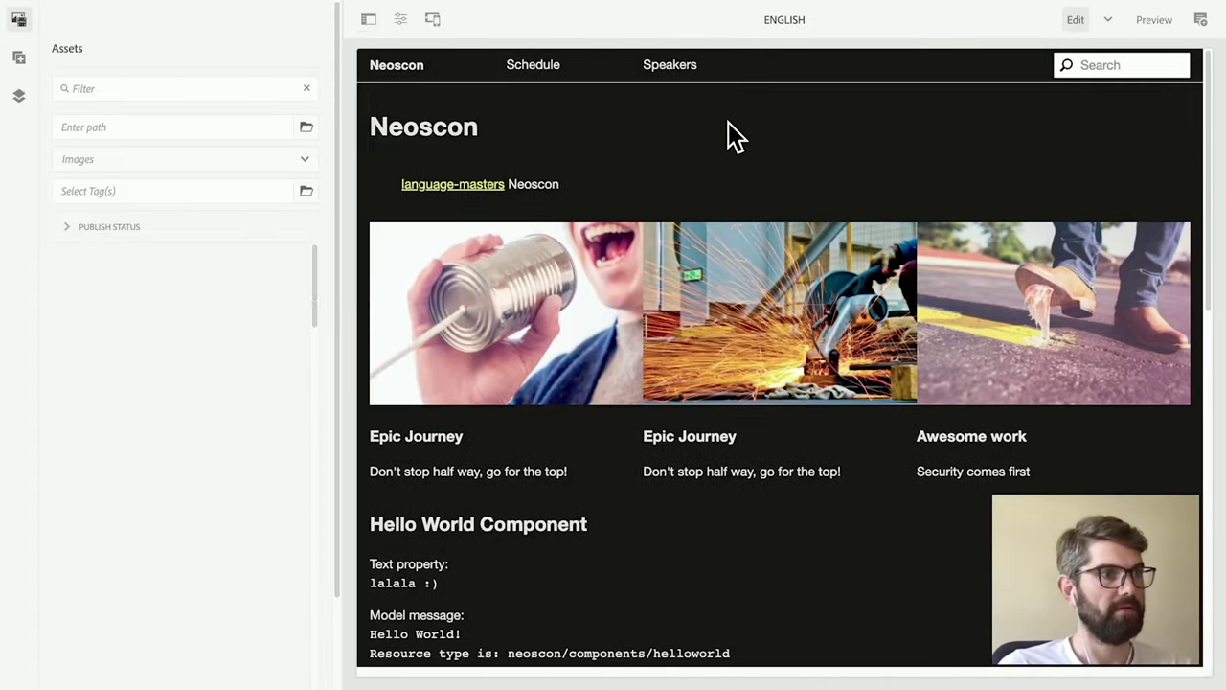
{"action": "mouse_move", "coordinate": [712, 28]}
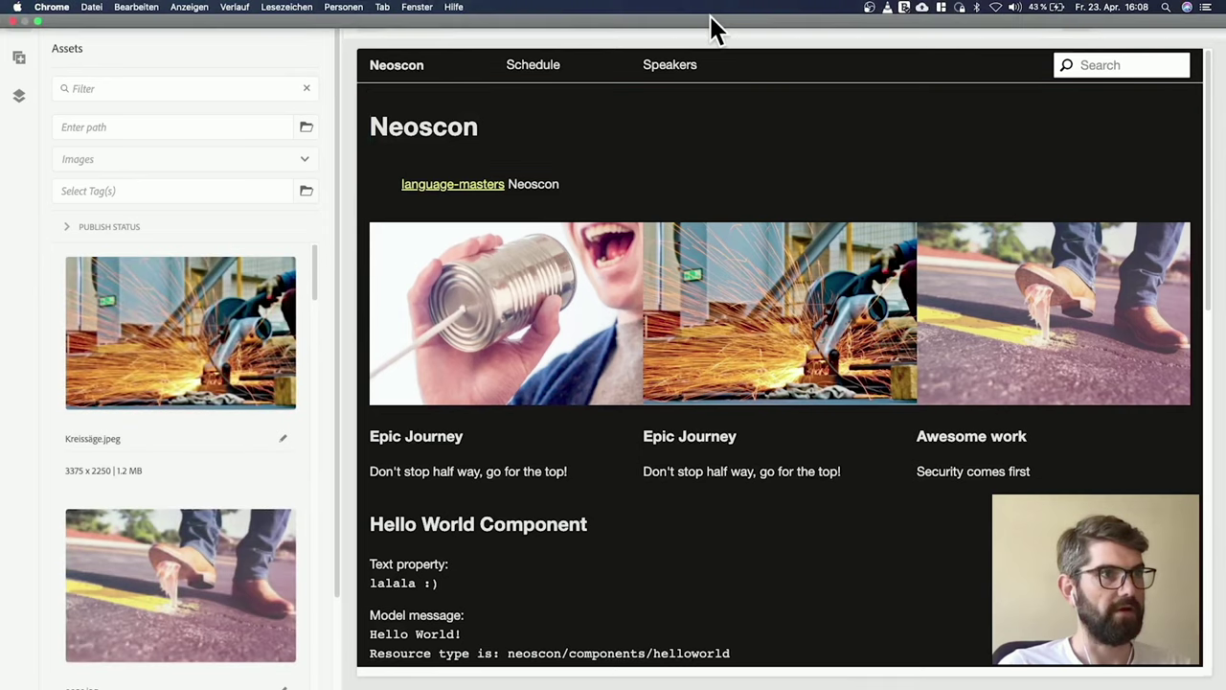
{"action": "left_click", "coordinate": [376, 7]}
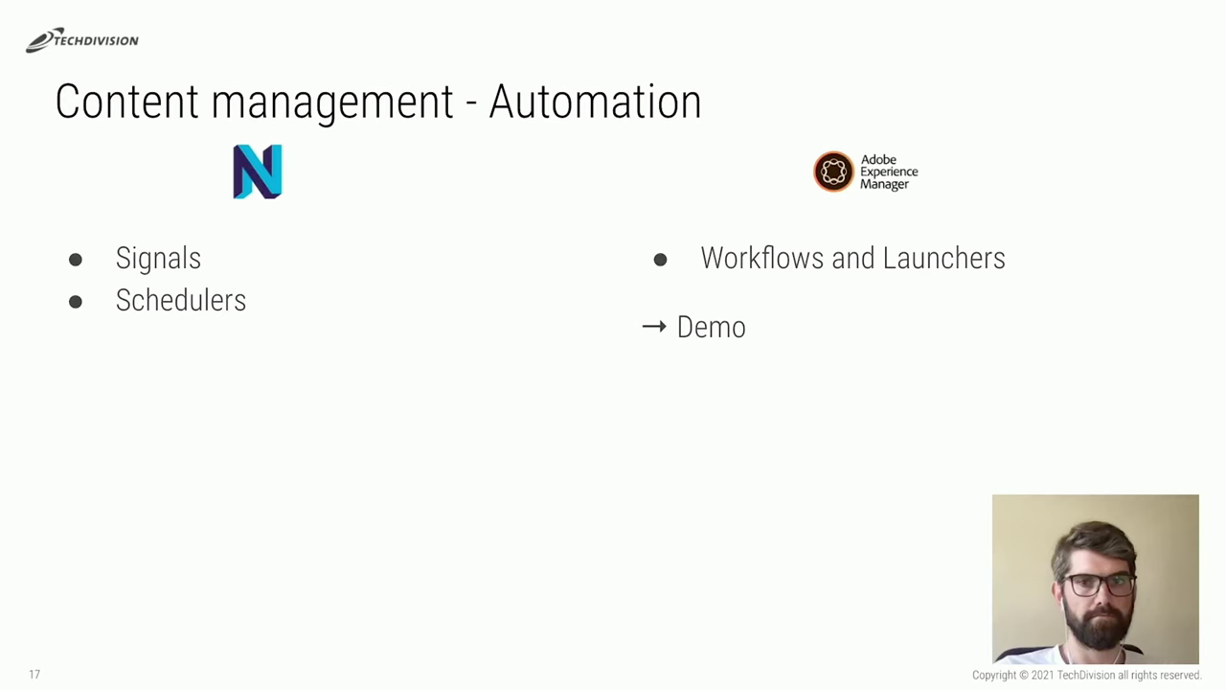
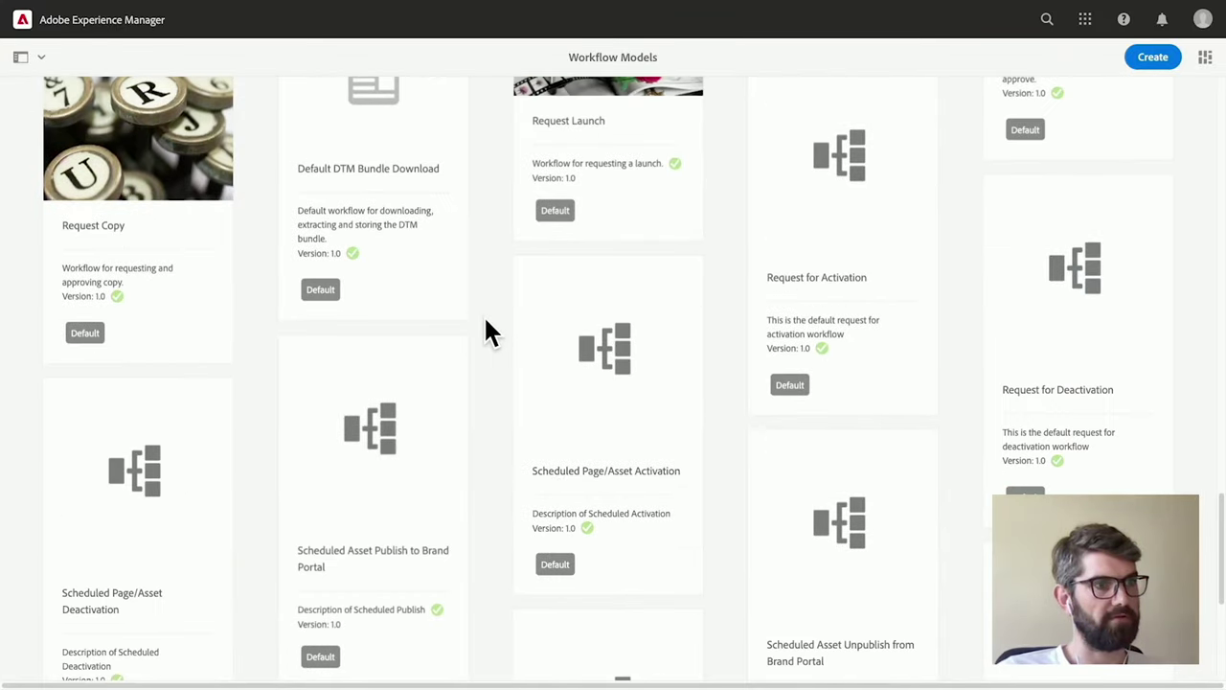
Open the Launch Review workflow model in the editor and look through the available workflow steps.
{"action": "scroll", "coordinate": [484, 330], "scroll_direction": "up", "scroll_amount": 15}
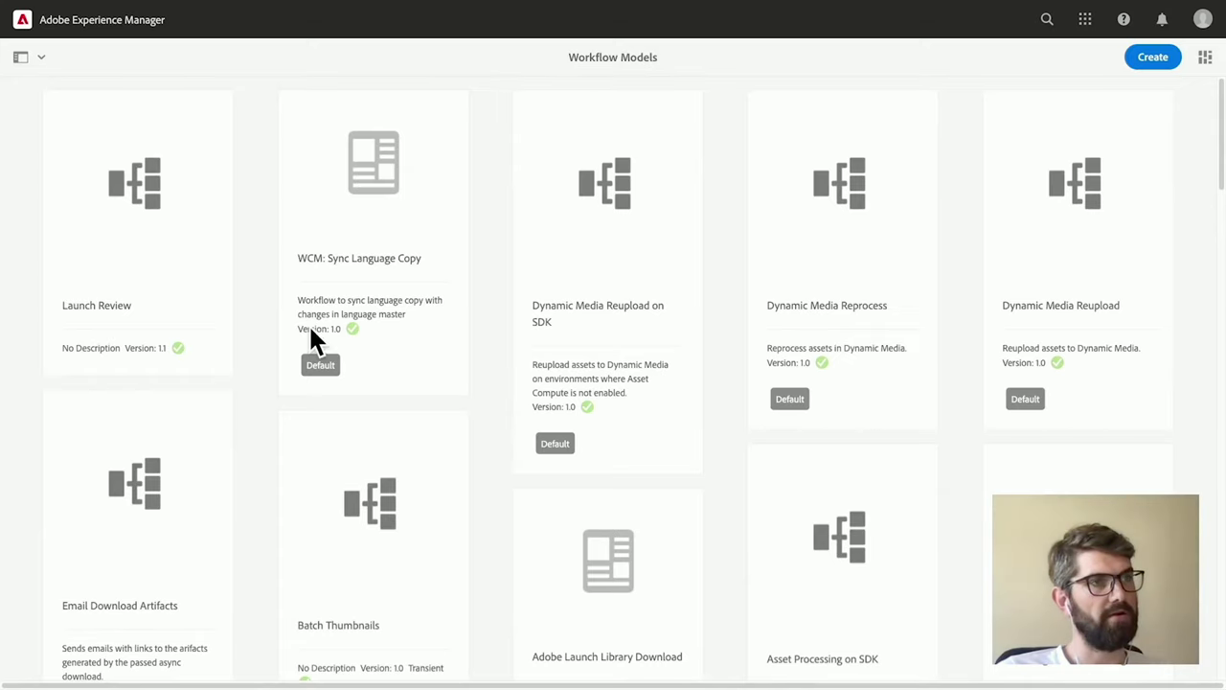
{"action": "left_click", "coordinate": [139, 117]}
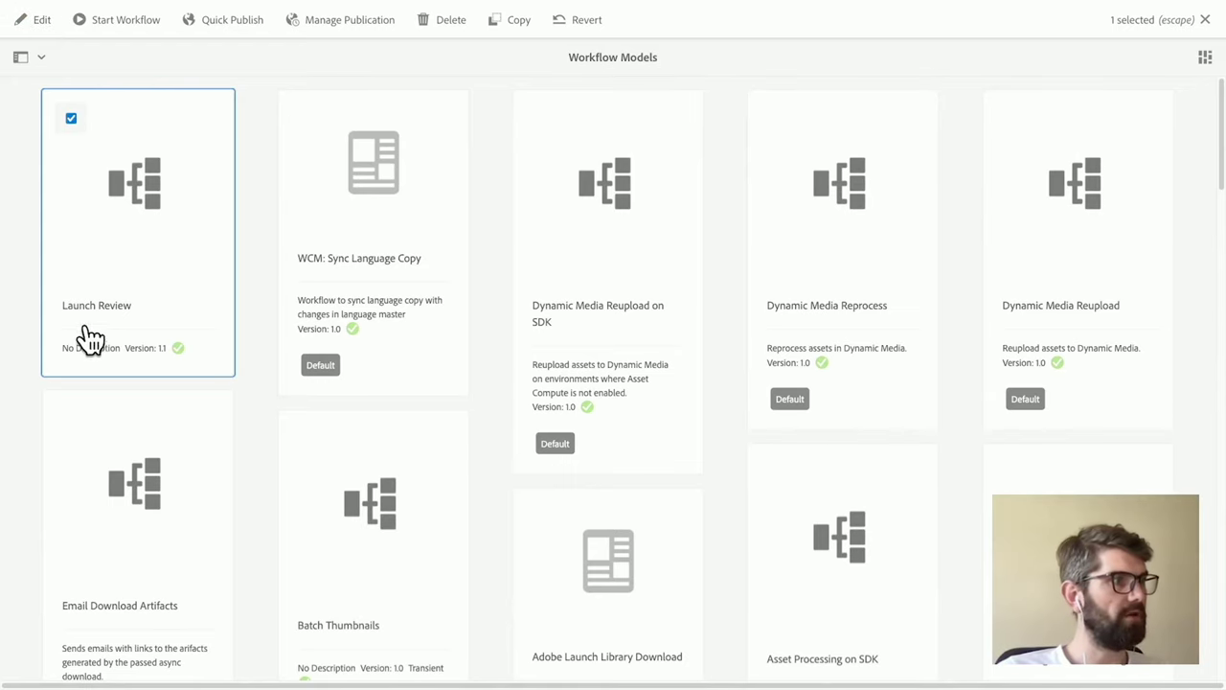
{"action": "left_click", "coordinate": [42, 21]}
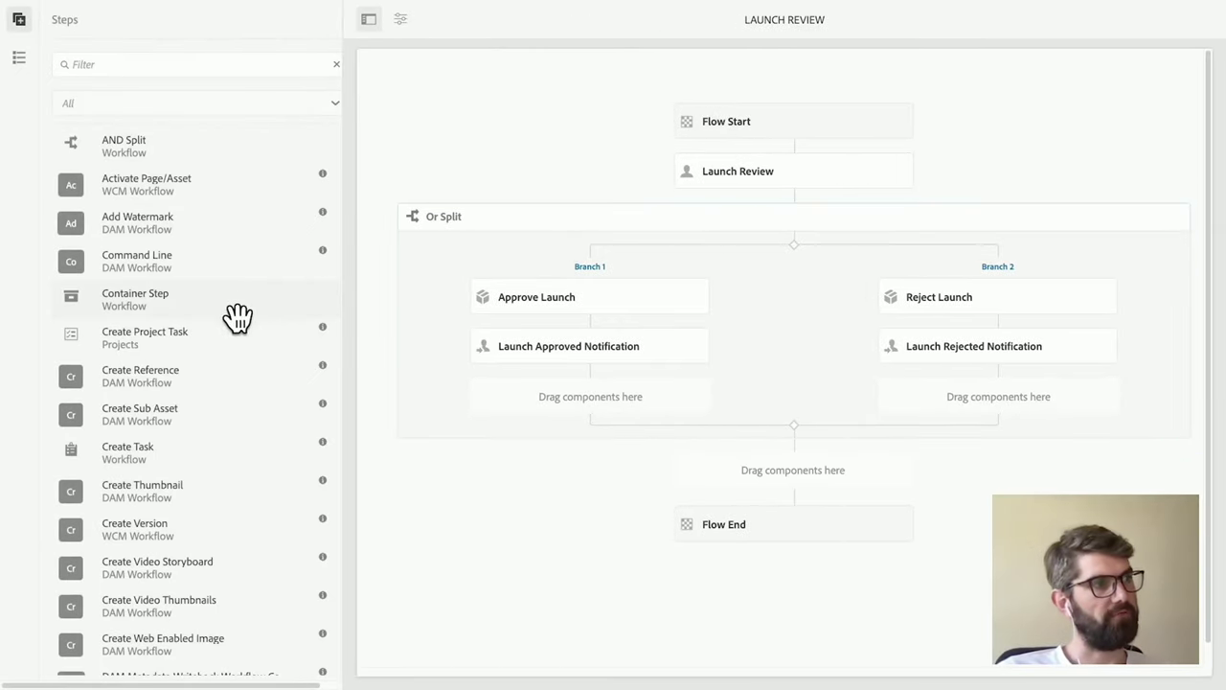
{"action": "scroll", "coordinate": [172, 452], "scroll_direction": "down", "scroll_amount": 3}
{"action": "scroll", "coordinate": [175, 461], "scroll_direction": "up", "scroll_amount": 3}
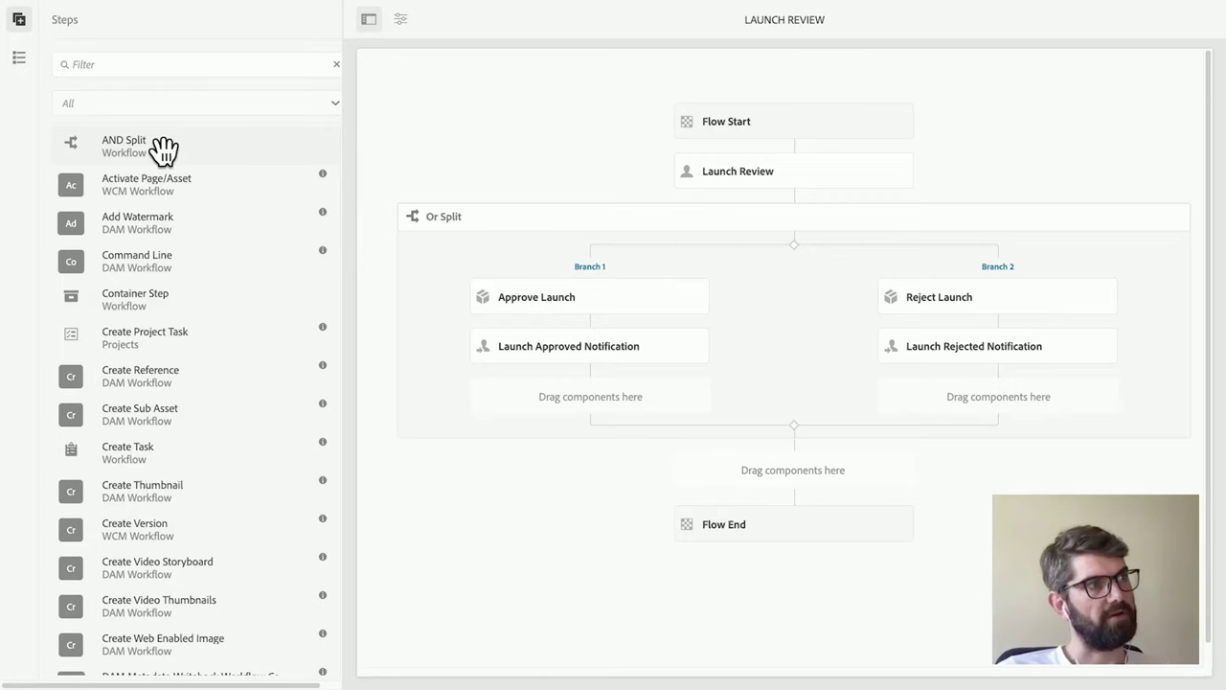
{"action": "scroll", "coordinate": [188, 418], "scroll_direction": "down", "scroll_amount": 10}
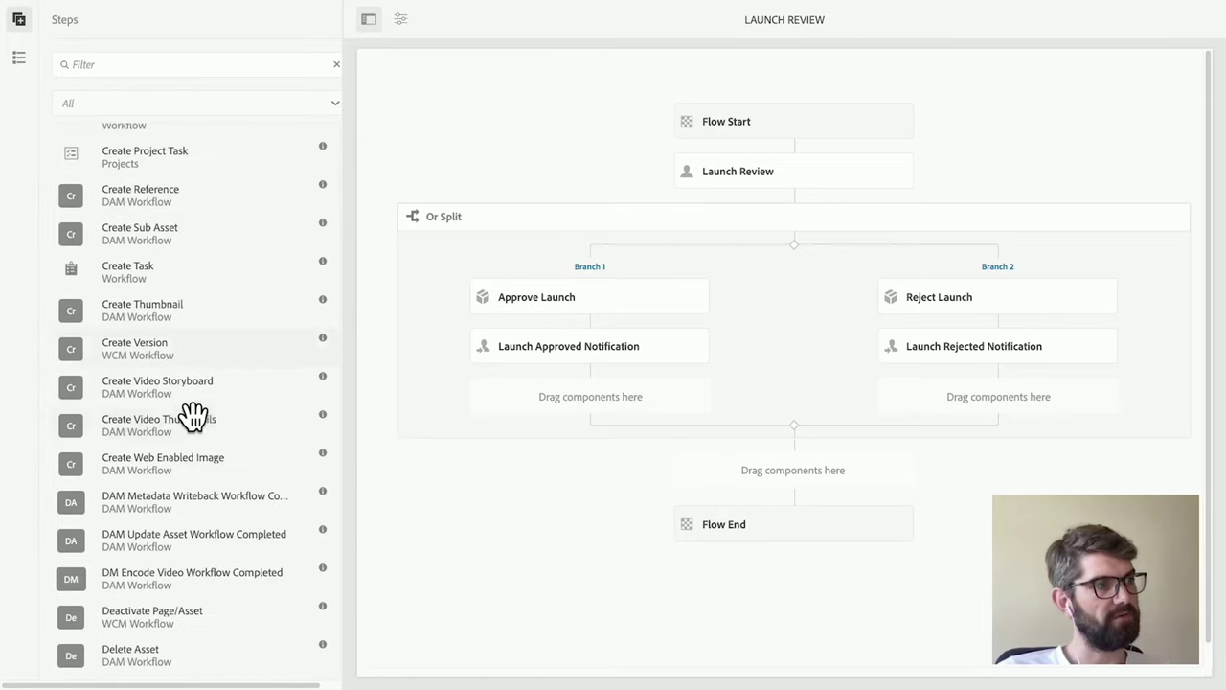
{"action": "scroll", "coordinate": [191, 426], "scroll_direction": "down", "scroll_amount": 6}
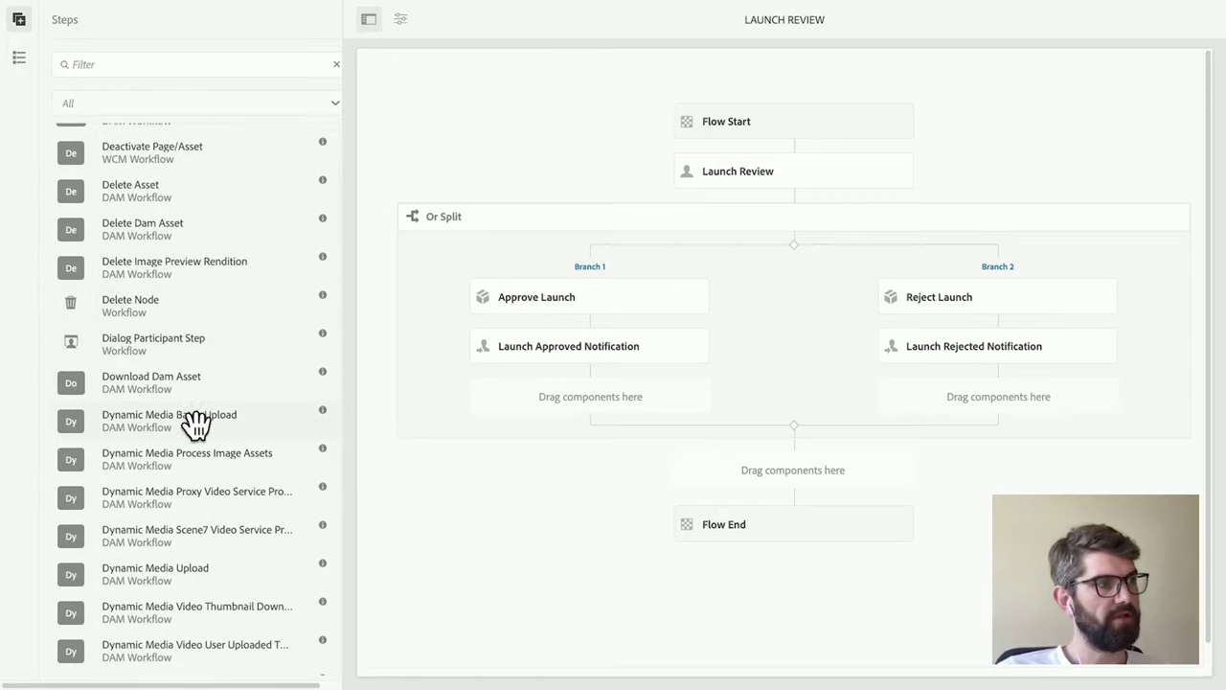
Look through the remaining available workflow steps and select the Launch Approved Notification step in Branch 1.
{"action": "scroll", "coordinate": [204, 418], "scroll_direction": "down", "scroll_amount": 4}
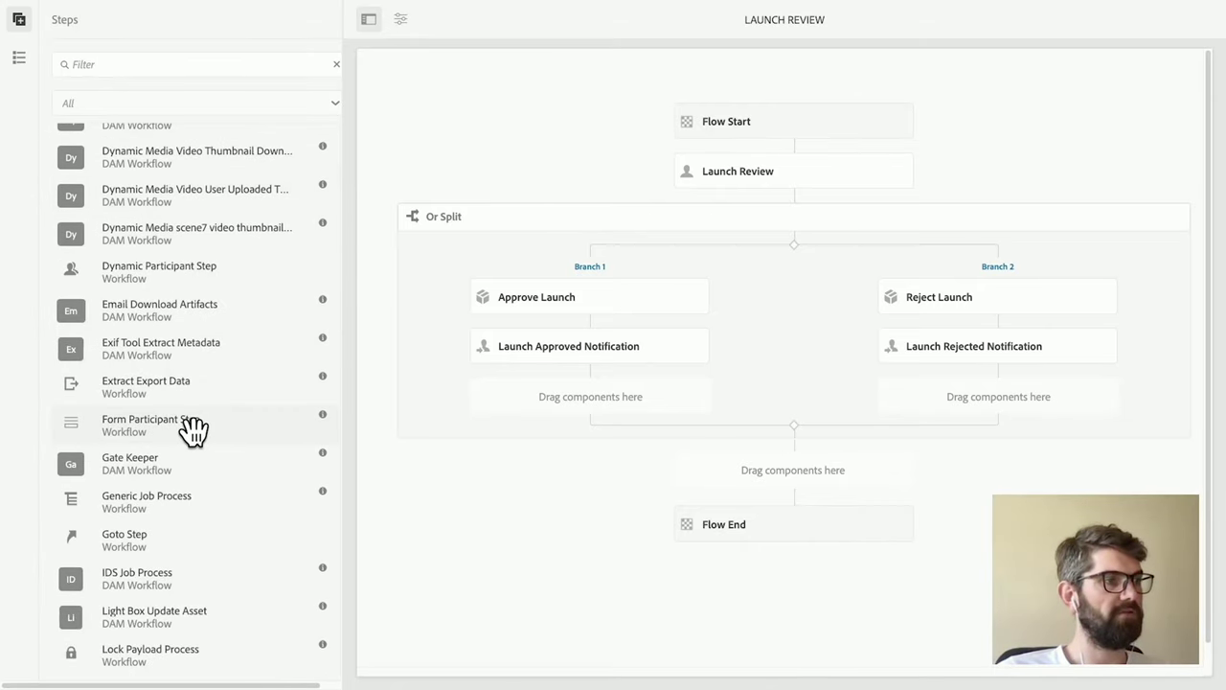
{"action": "scroll", "coordinate": [192, 432], "scroll_direction": "down", "scroll_amount": 2}
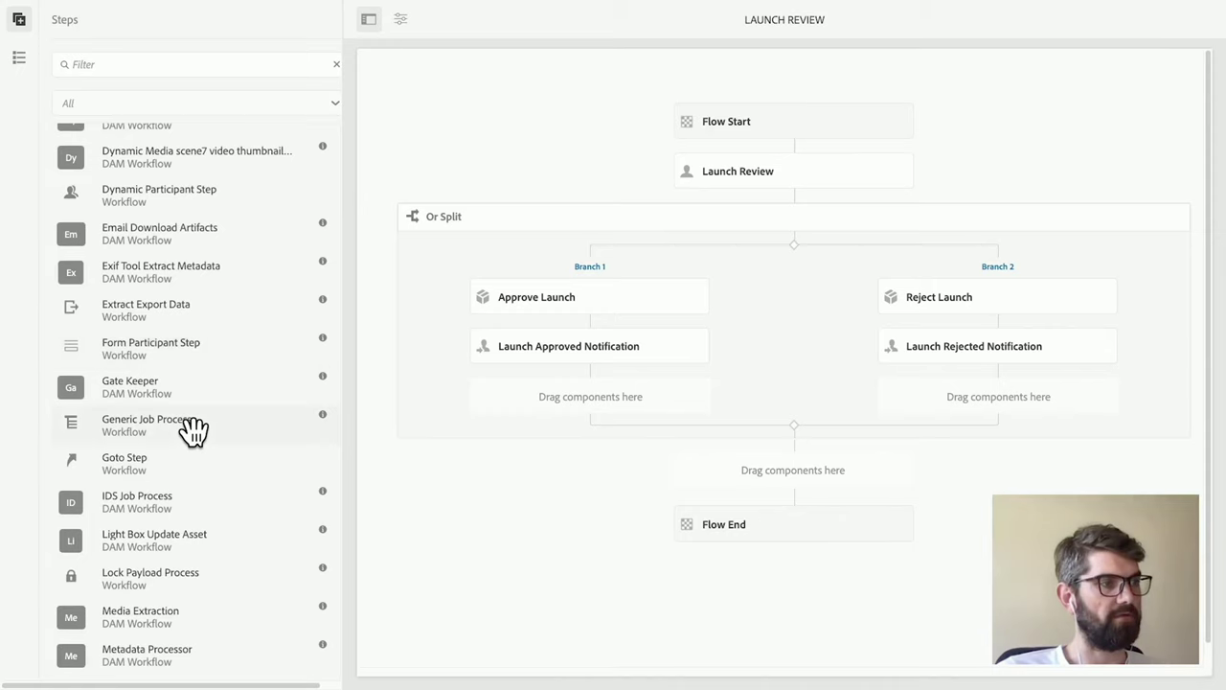
{"action": "scroll", "coordinate": [191, 431], "scroll_direction": "down", "scroll_amount": 5}
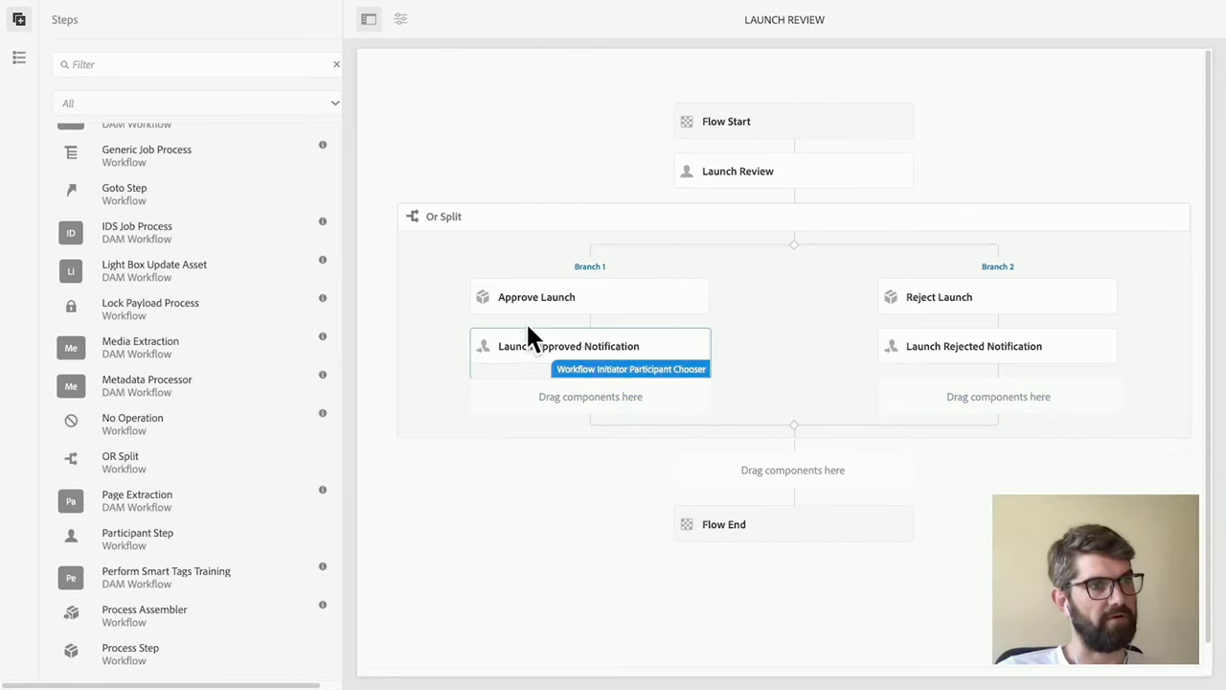
{"action": "left_click", "coordinate": [623, 345]}
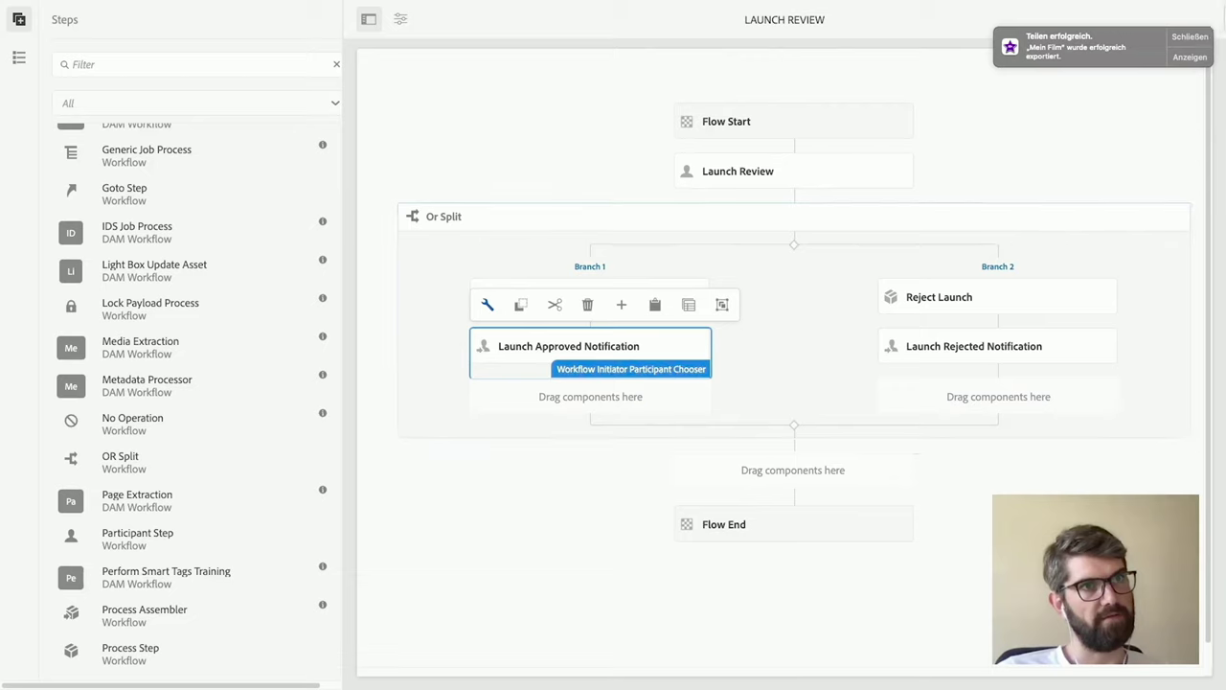
{"action": "left_click", "coordinate": [1190, 36]}
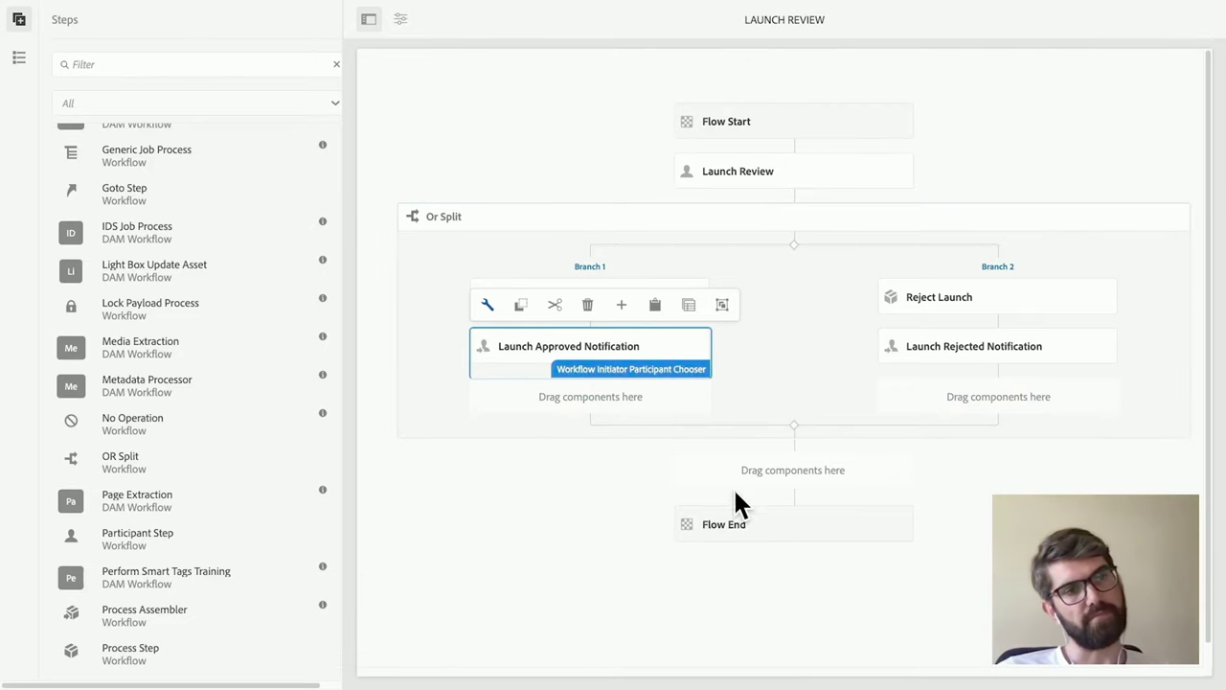
{"action": "left_click", "coordinate": [985, 349]}
{"action": "left_click", "coordinate": [642, 348]}
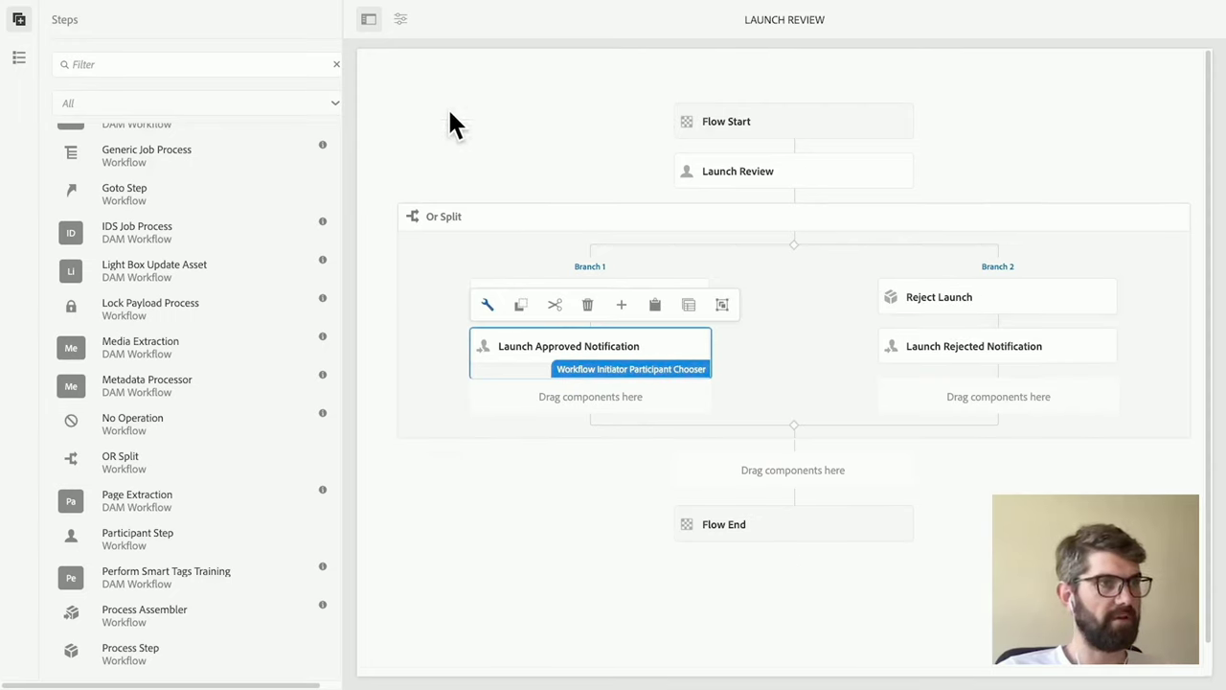
Return to the workflow models overview, clear the Launch Review selection, and open the workflow launchers list.
{"action": "mouse_move", "coordinate": [436, 19]}
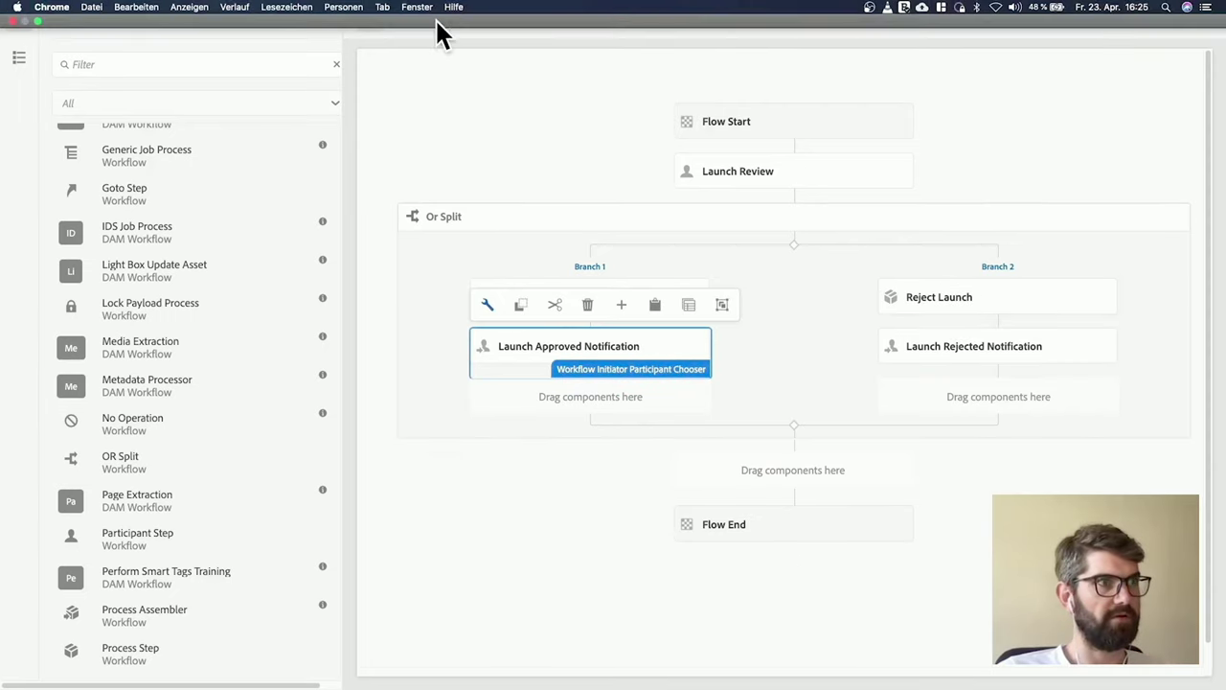
{"action": "left_click", "coordinate": [472, 93]}
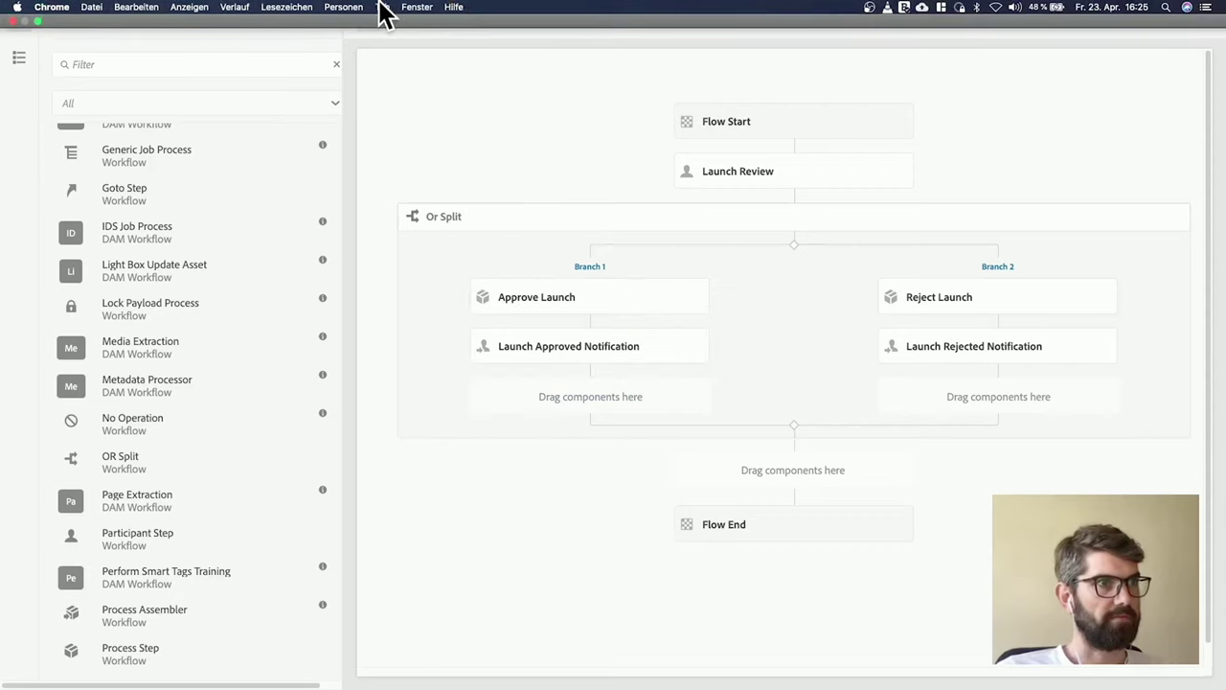
{"action": "left_click", "coordinate": [385, 8]}
{"action": "left_click", "coordinate": [437, 166]}
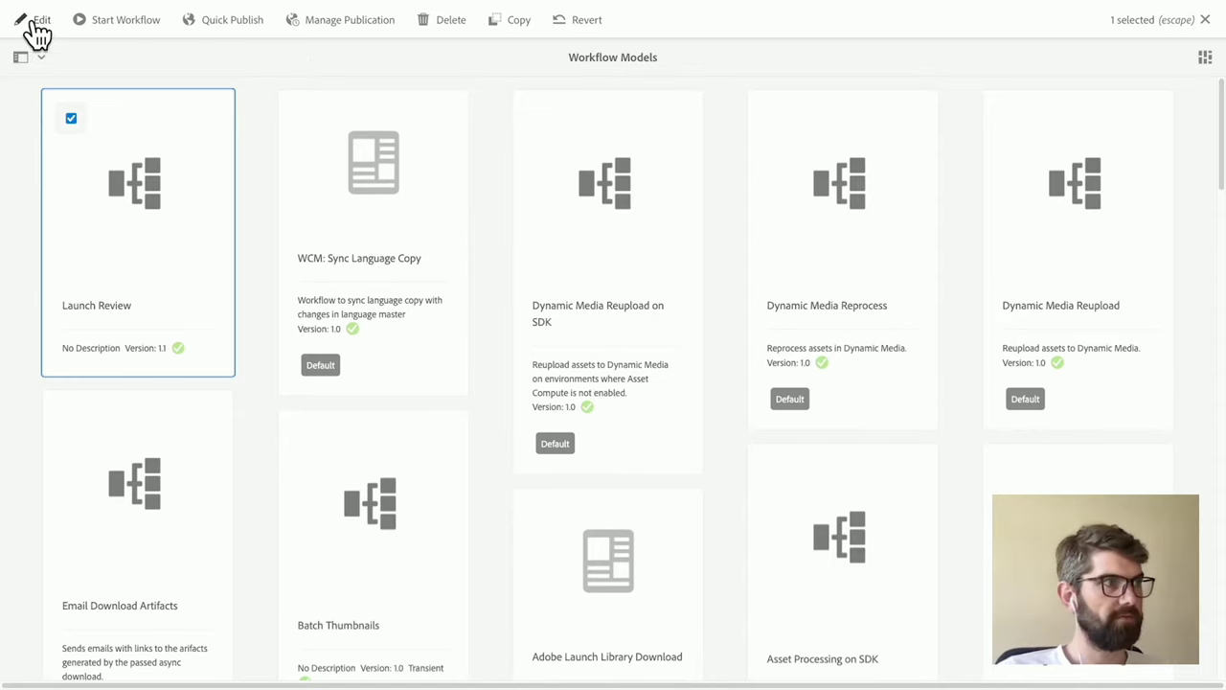
{"action": "left_click", "coordinate": [1205, 21]}
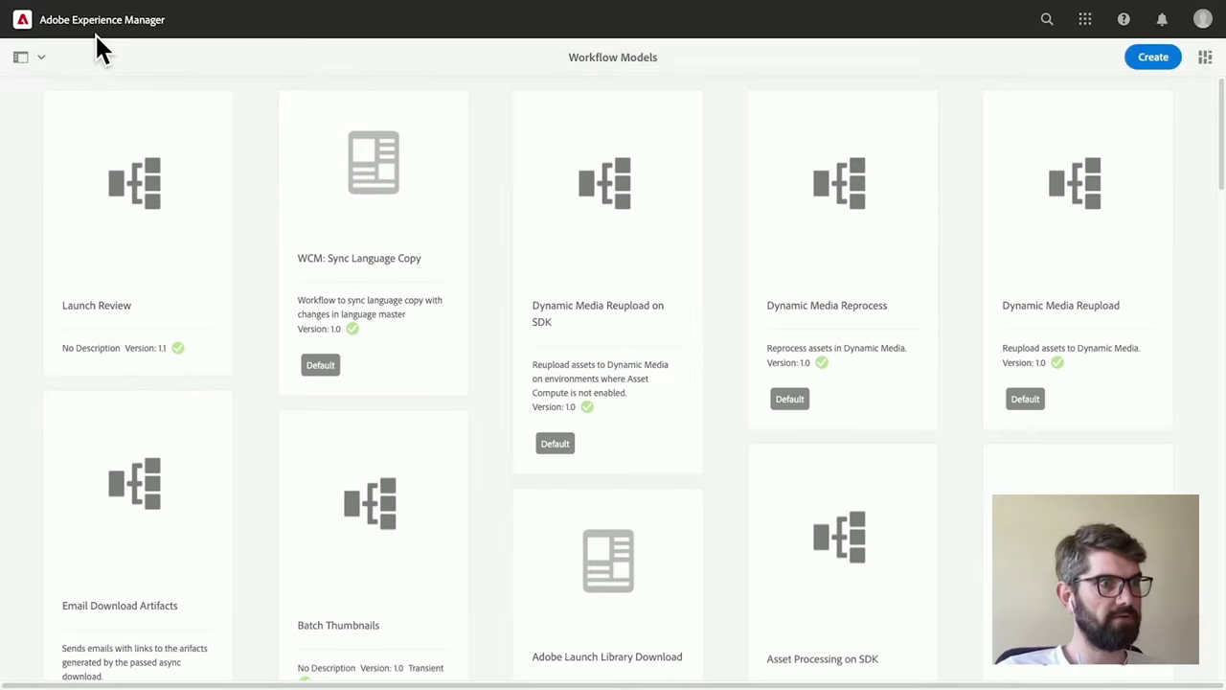
{"action": "left_click", "coordinate": [96, 32]}
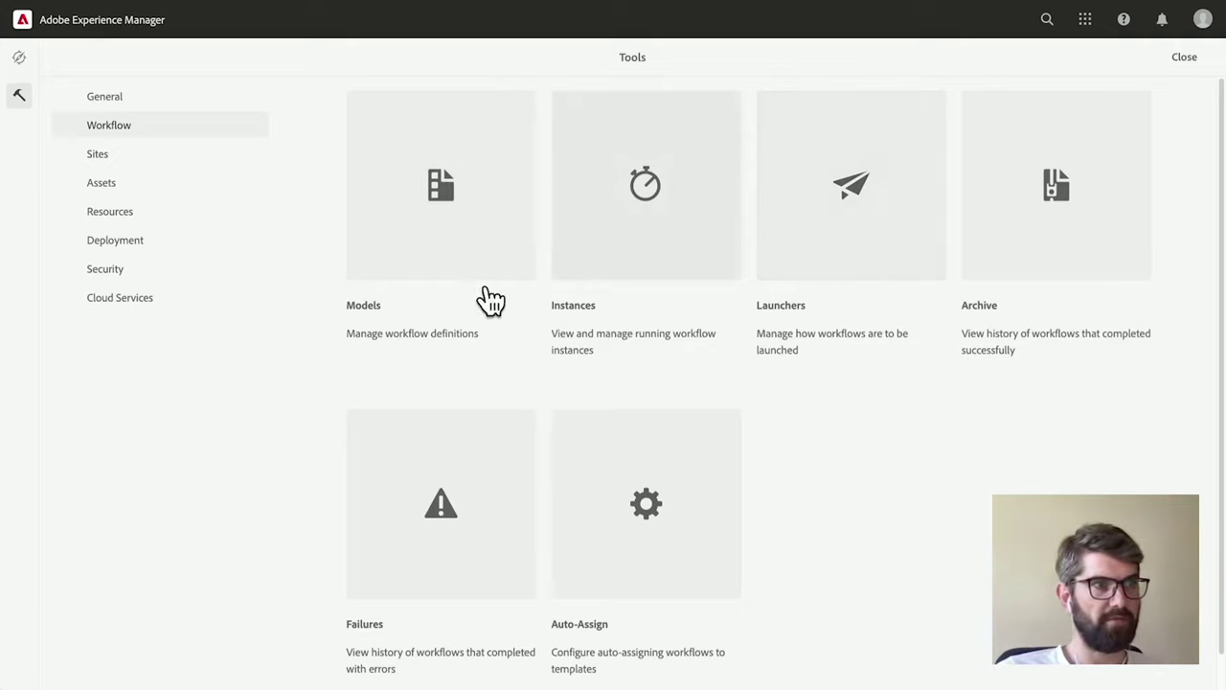
{"action": "left_click", "coordinate": [820, 236]}
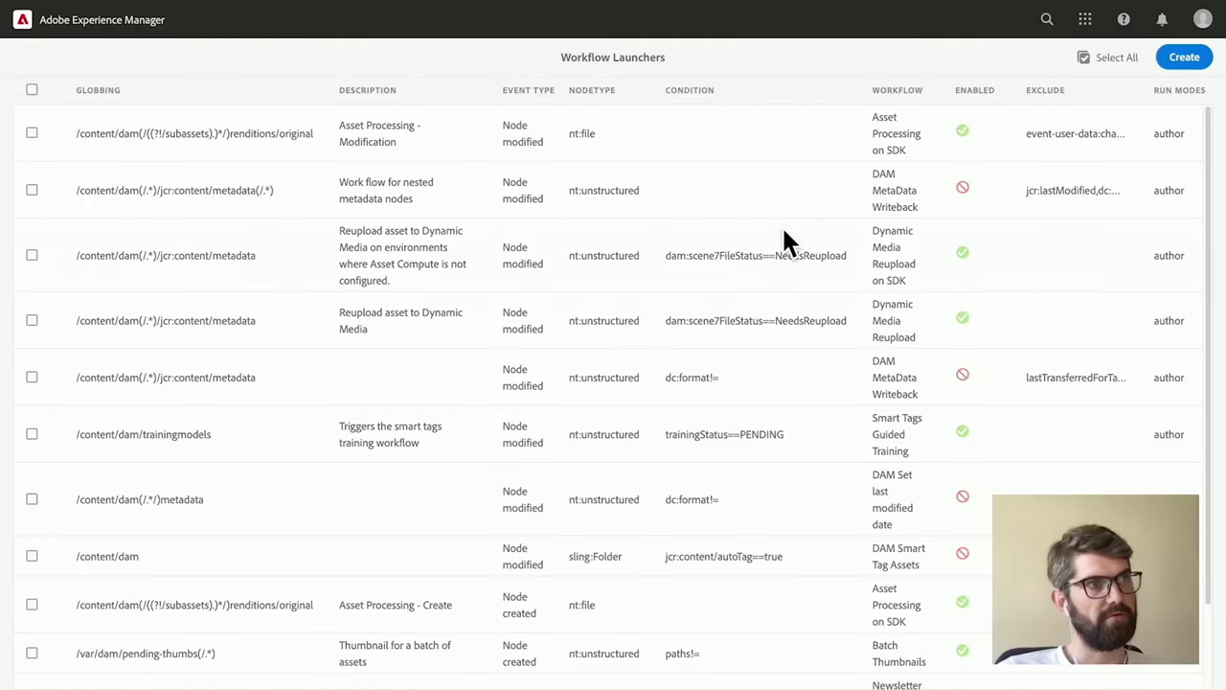
Start a new workflow launcher with the event type Removed and the node type cq:Page.
{"action": "left_click", "coordinate": [1186, 60]}
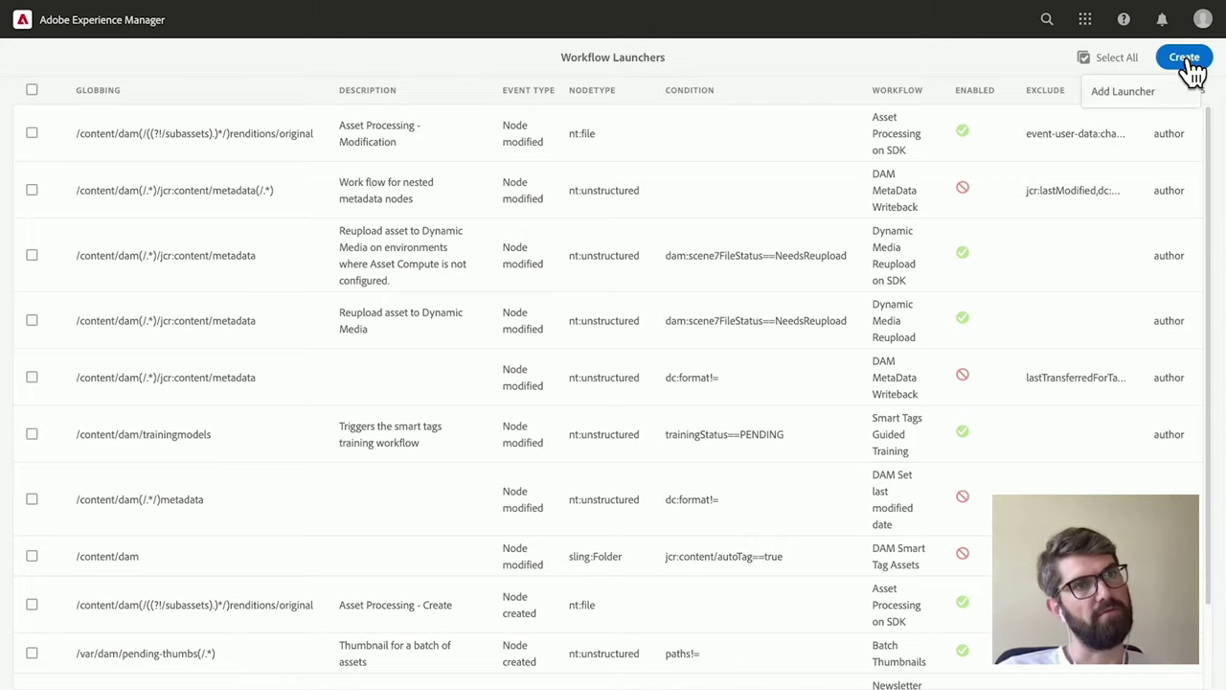
{"action": "left_click", "coordinate": [1121, 92]}
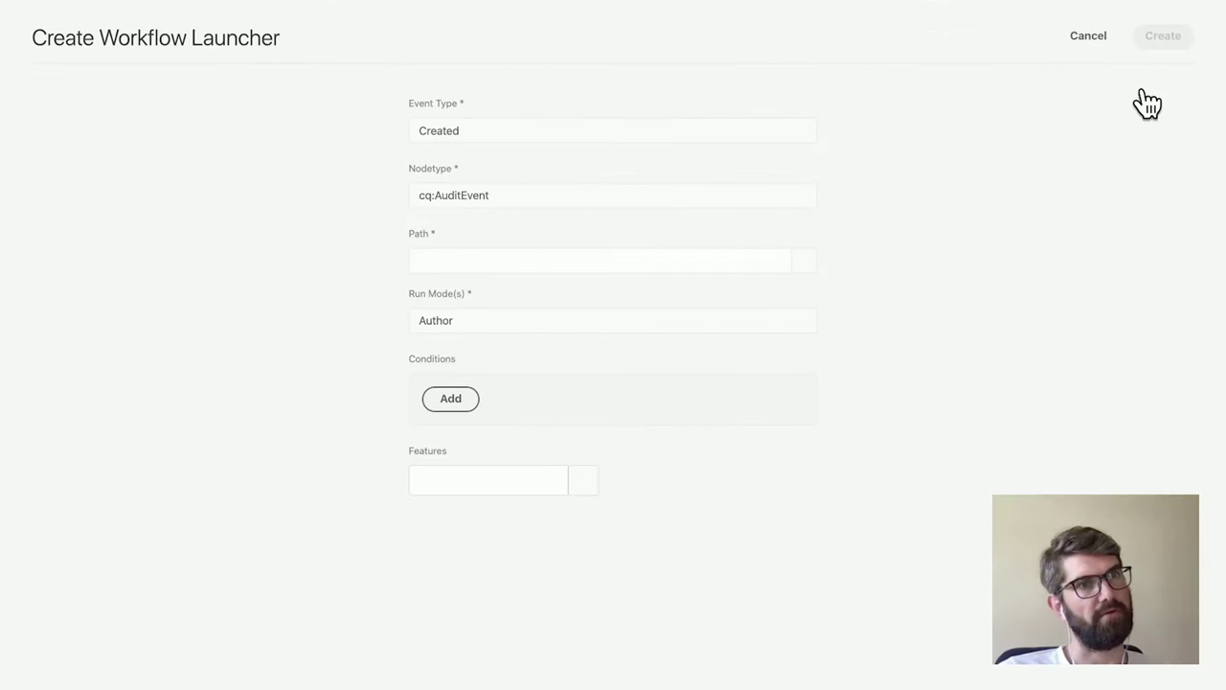
{"action": "left_click", "coordinate": [649, 142]}
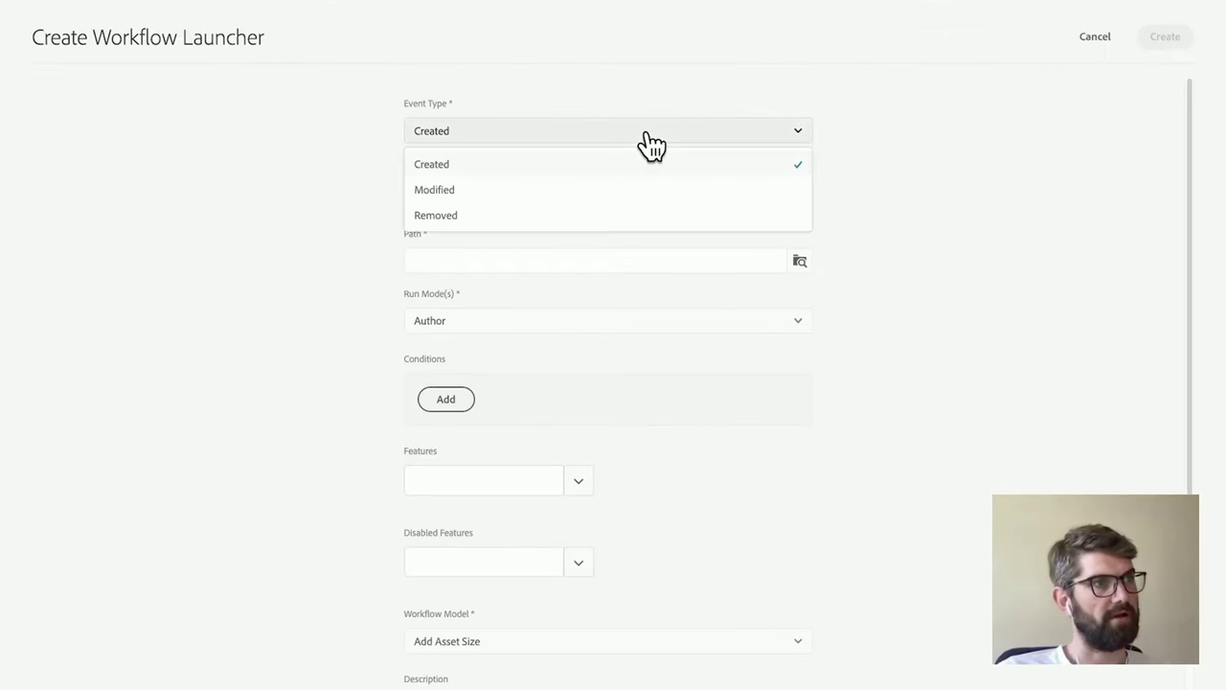
{"action": "left_click", "coordinate": [472, 219]}
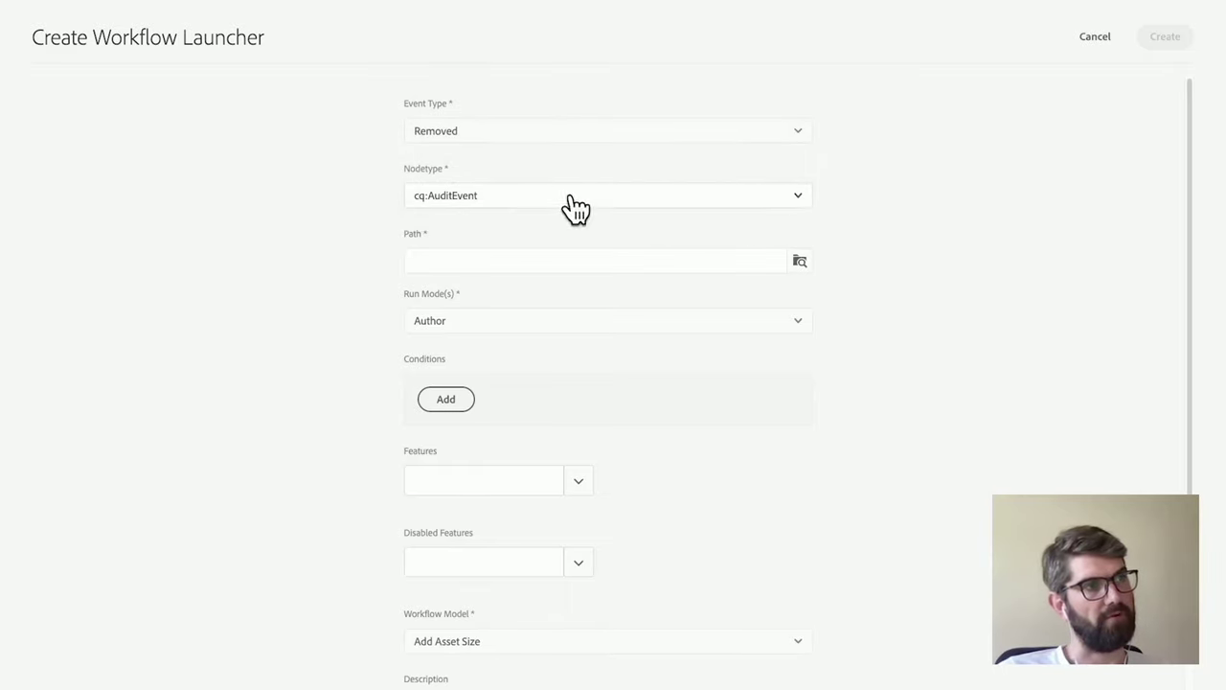
{"action": "left_click", "coordinate": [786, 198]}
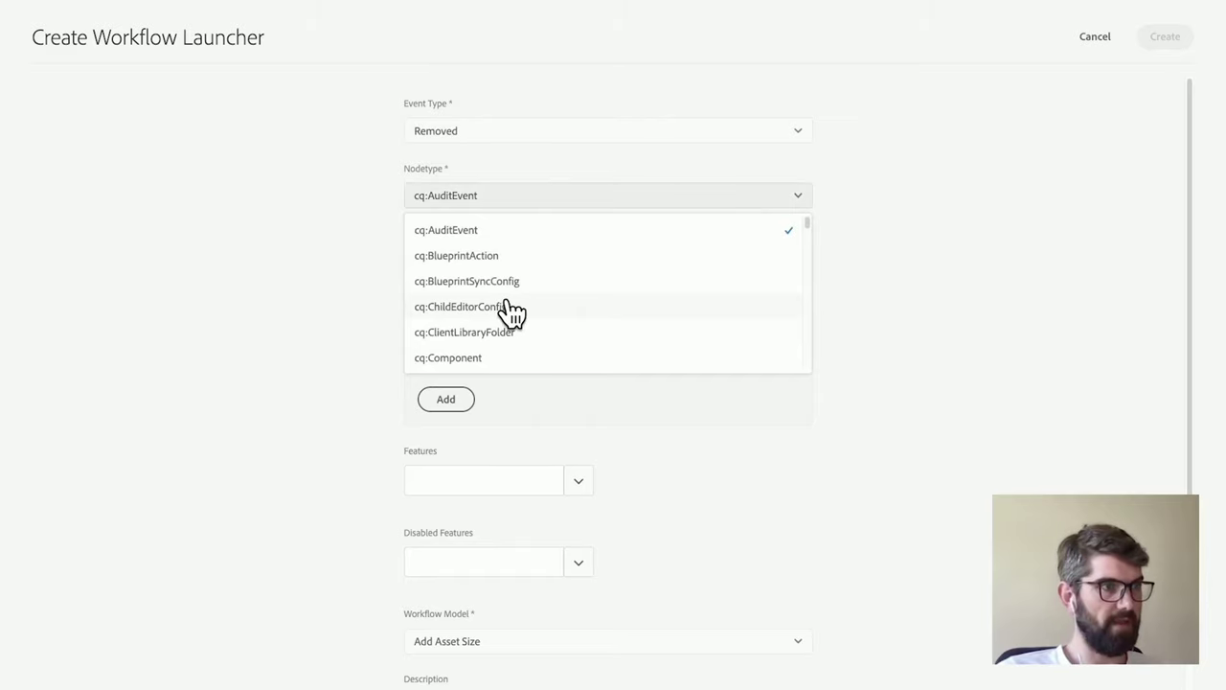
{"action": "scroll", "coordinate": [528, 317], "scroll_direction": "down", "scroll_amount": 5}
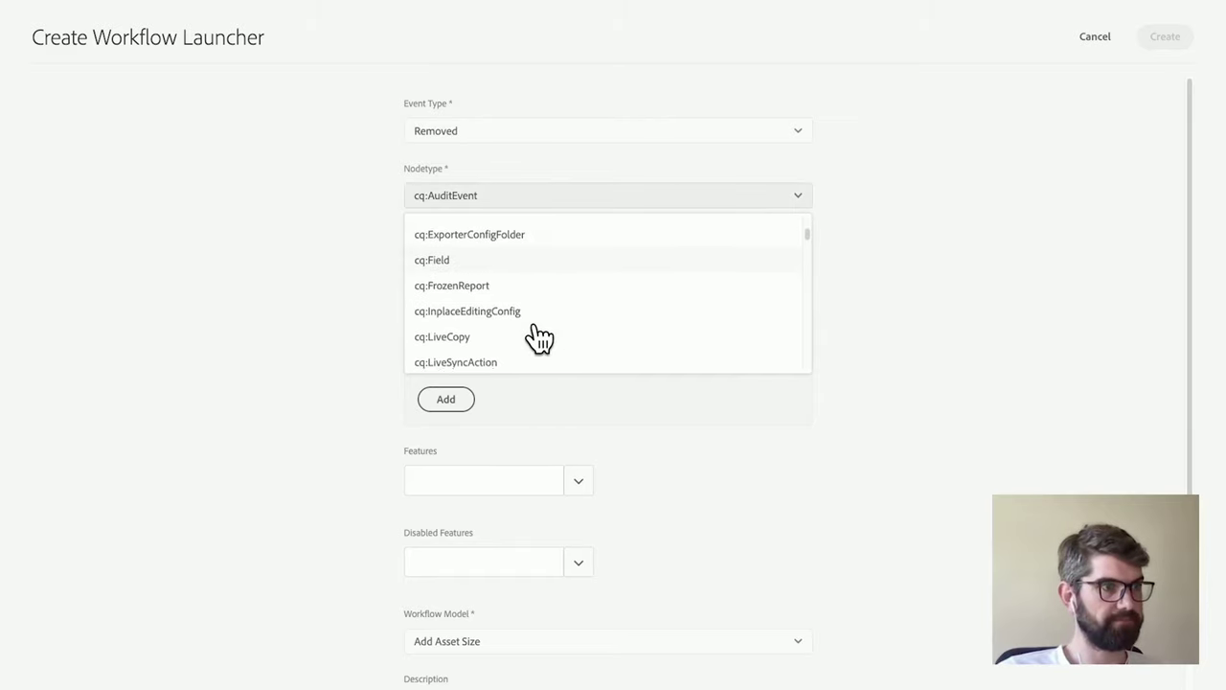
{"action": "scroll", "coordinate": [530, 334], "scroll_direction": "down", "scroll_amount": 4}
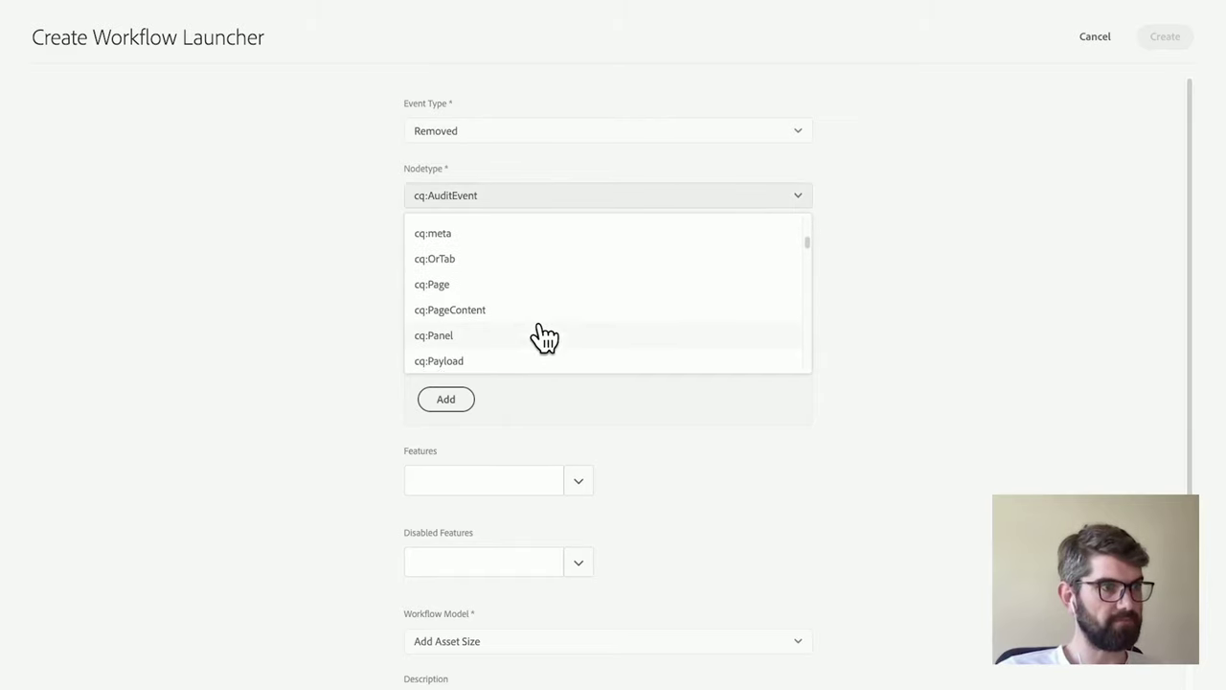
{"action": "left_click", "coordinate": [502, 275]}
Set the launcher's path to the Neoscon site under content (/content/neoscon) and keep its run mode as Author.
{"action": "left_click", "coordinate": [799, 260]}
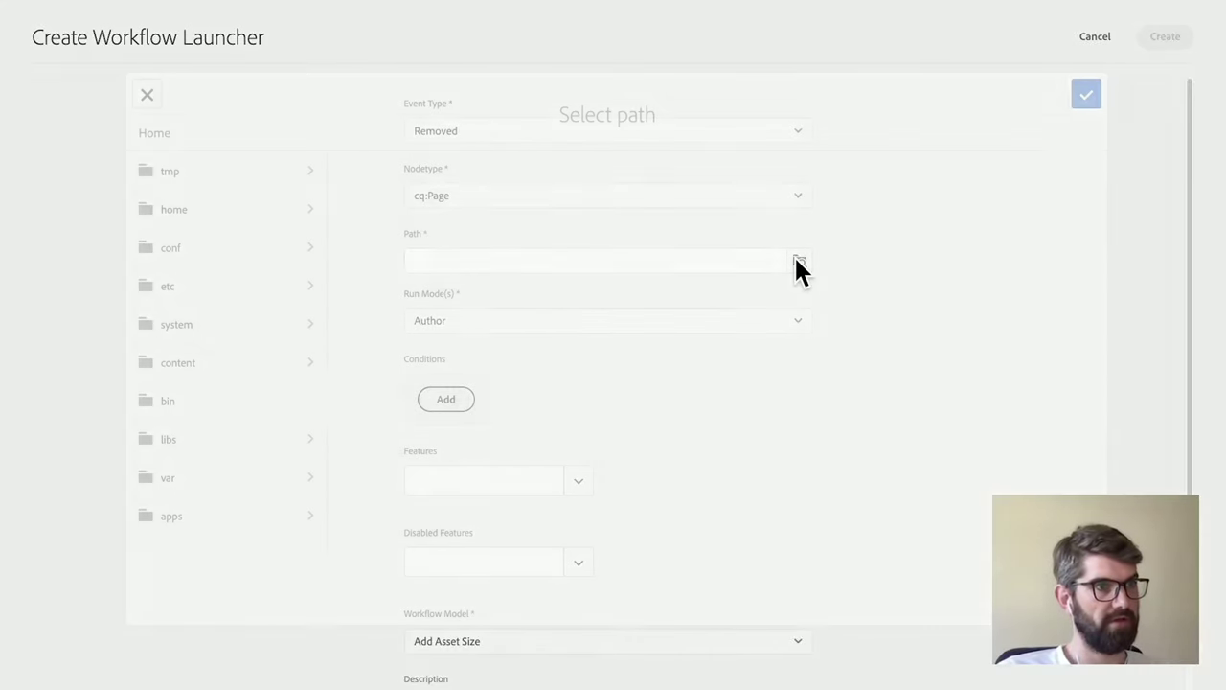
{"action": "left_click", "coordinate": [299, 369]}
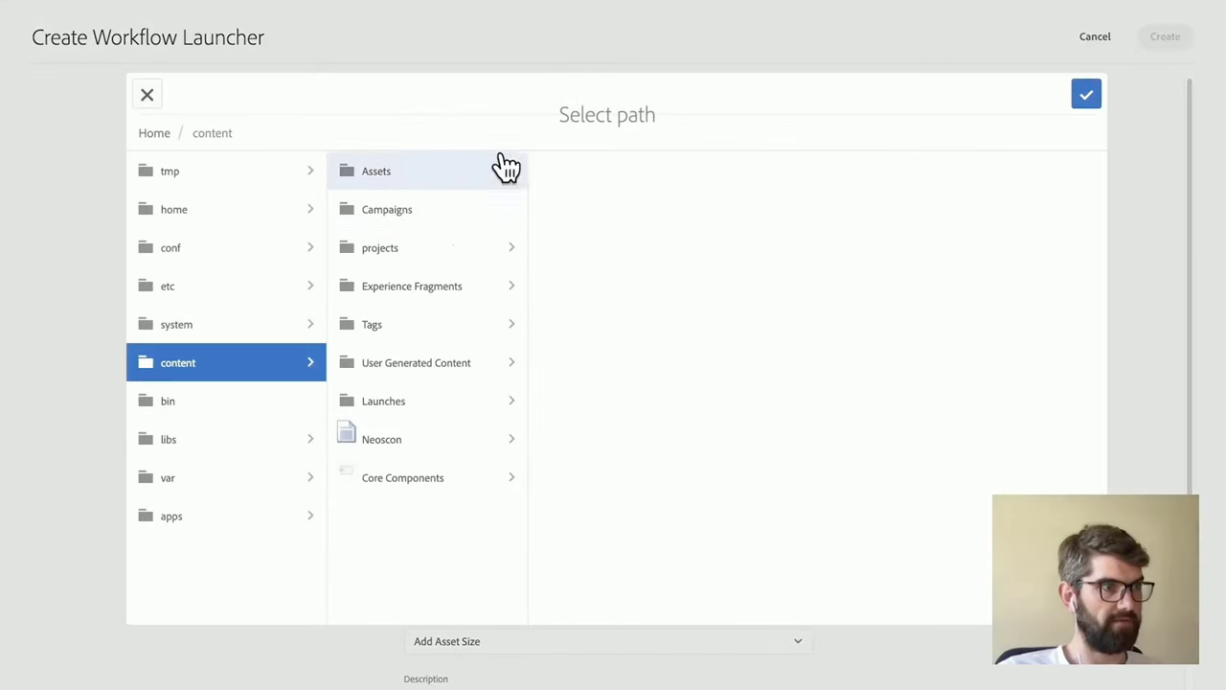
{"action": "left_click", "coordinate": [477, 443]}
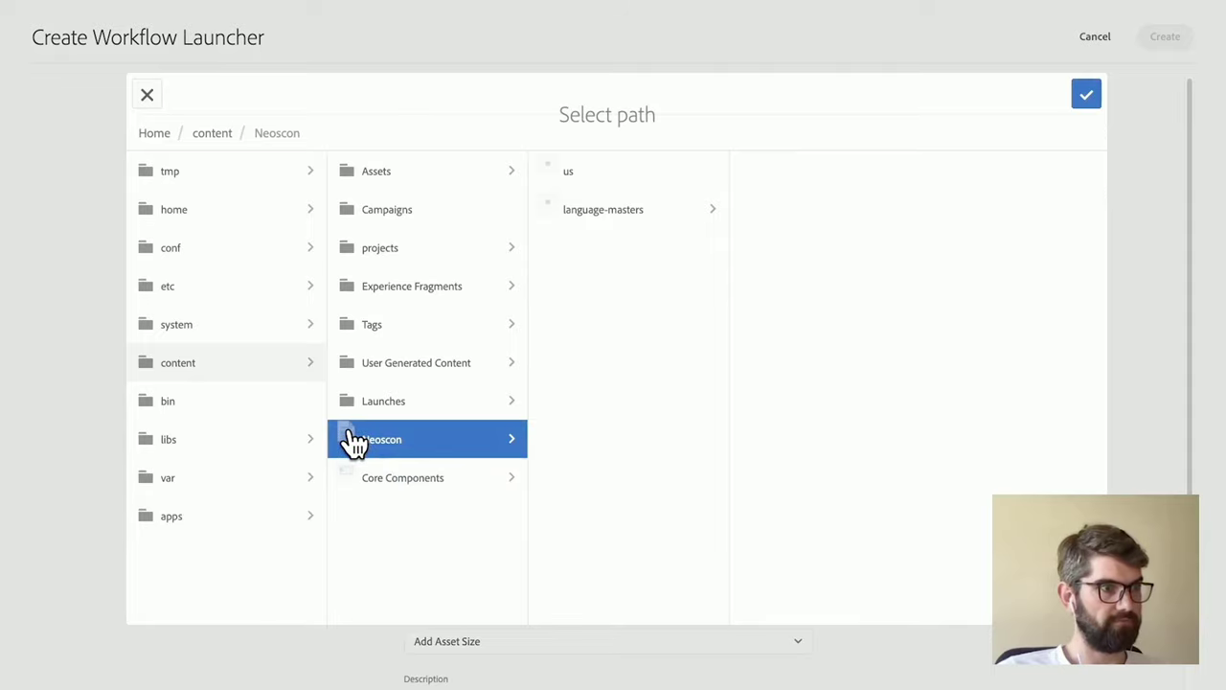
{"action": "left_click", "coordinate": [354, 442]}
{"action": "left_click", "coordinate": [492, 443]}
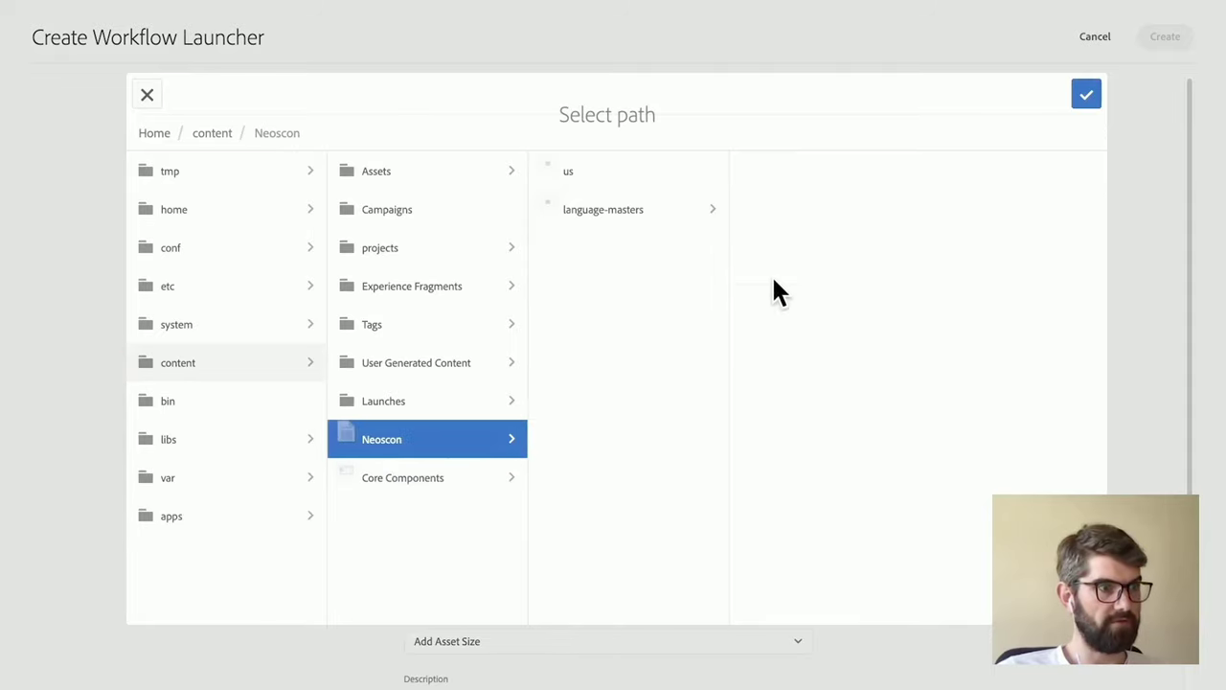
{"action": "left_click", "coordinate": [1088, 98]}
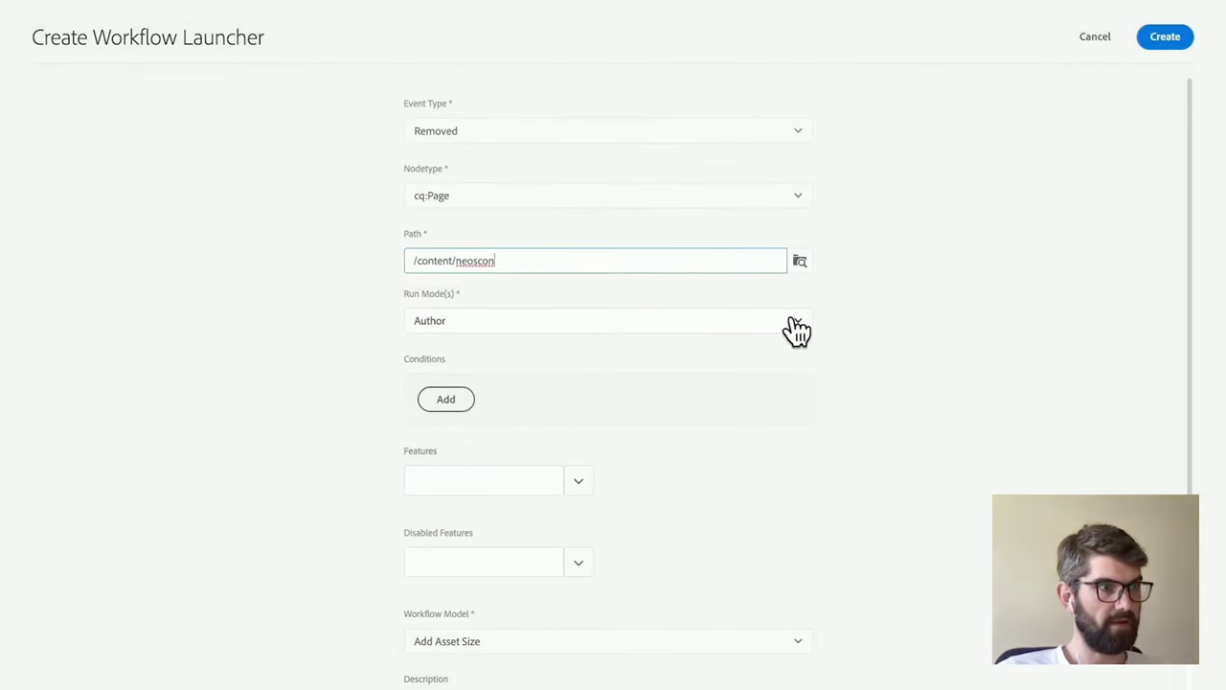
{"action": "left_click", "coordinate": [801, 328]}
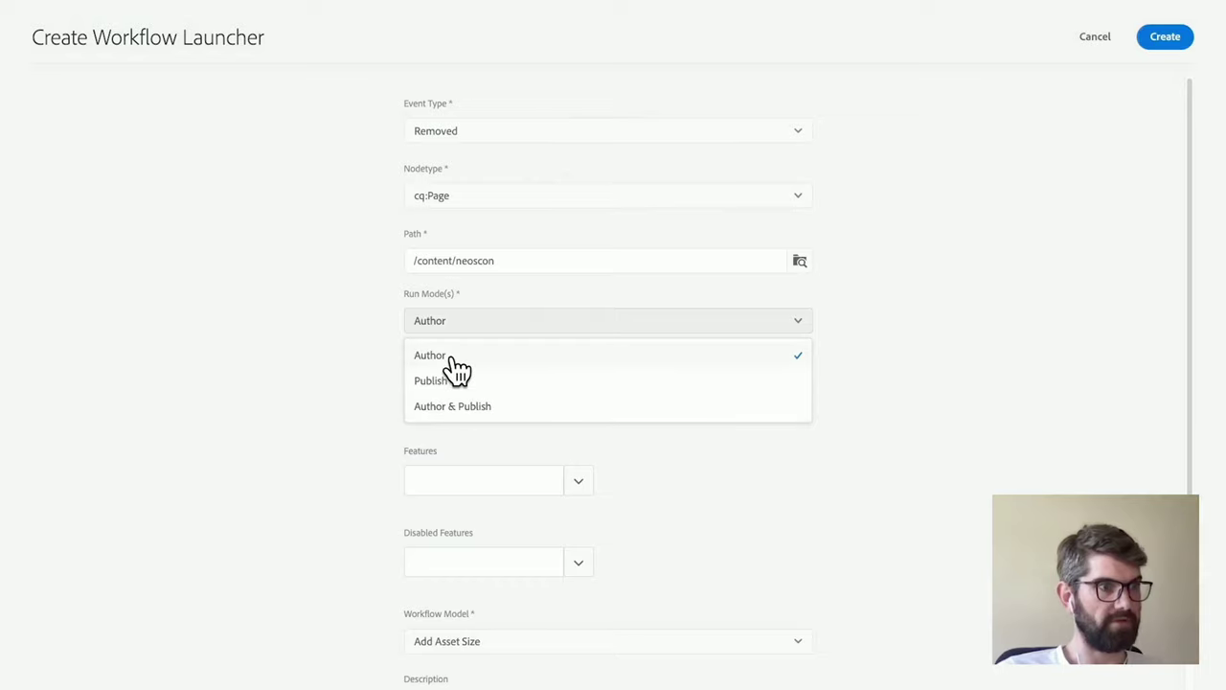
{"action": "left_click", "coordinate": [452, 361]}
Choose Unpublish from YouTube as the launcher's workflow model.
{"action": "scroll", "coordinate": [863, 414], "scroll_direction": "down", "scroll_amount": 3}
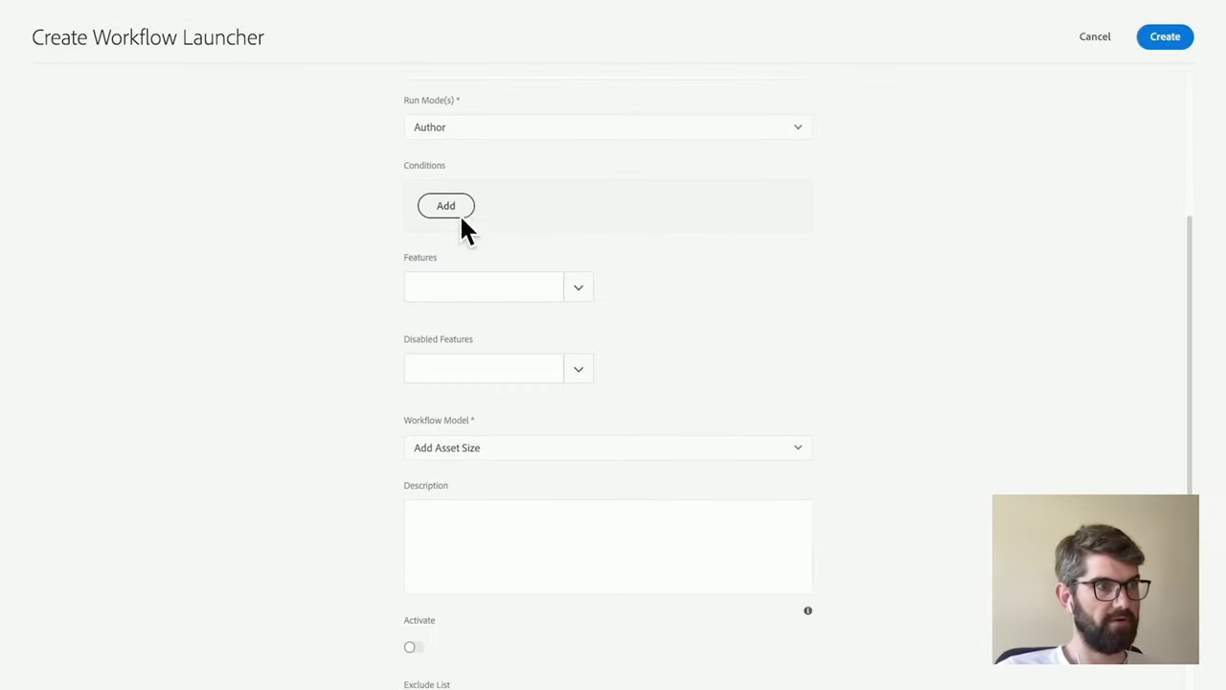
{"action": "scroll", "coordinate": [682, 364], "scroll_direction": "down", "scroll_amount": 1}
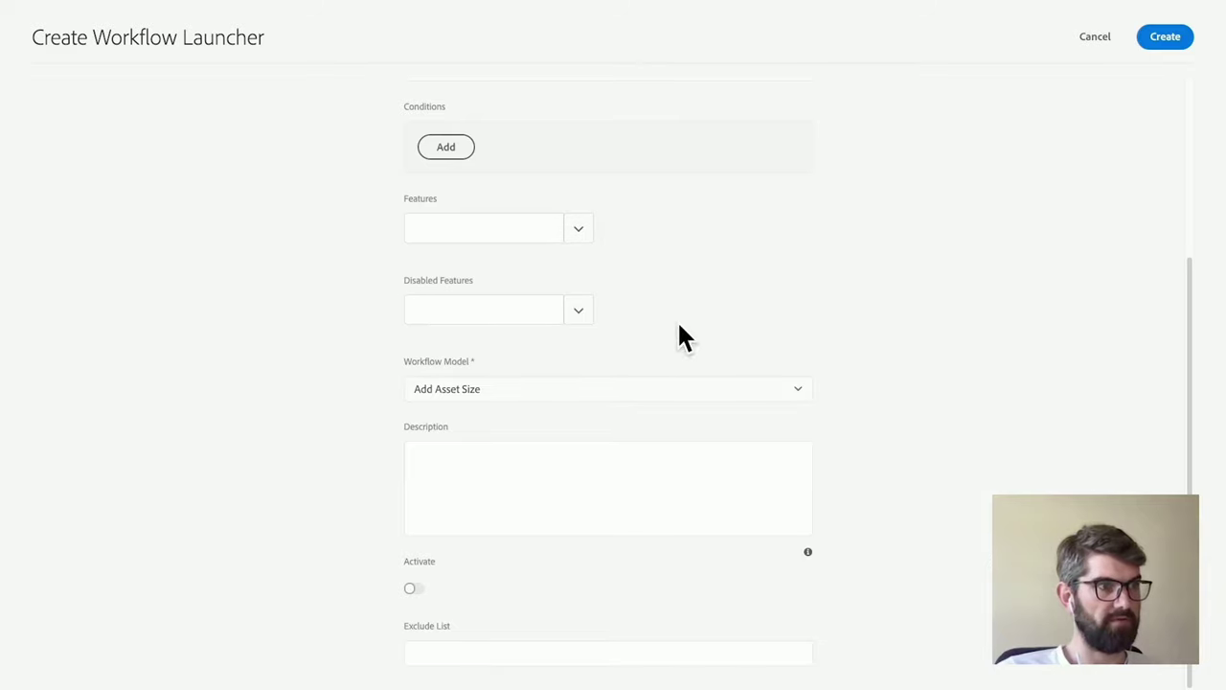
{"action": "left_click", "coordinate": [614, 393]}
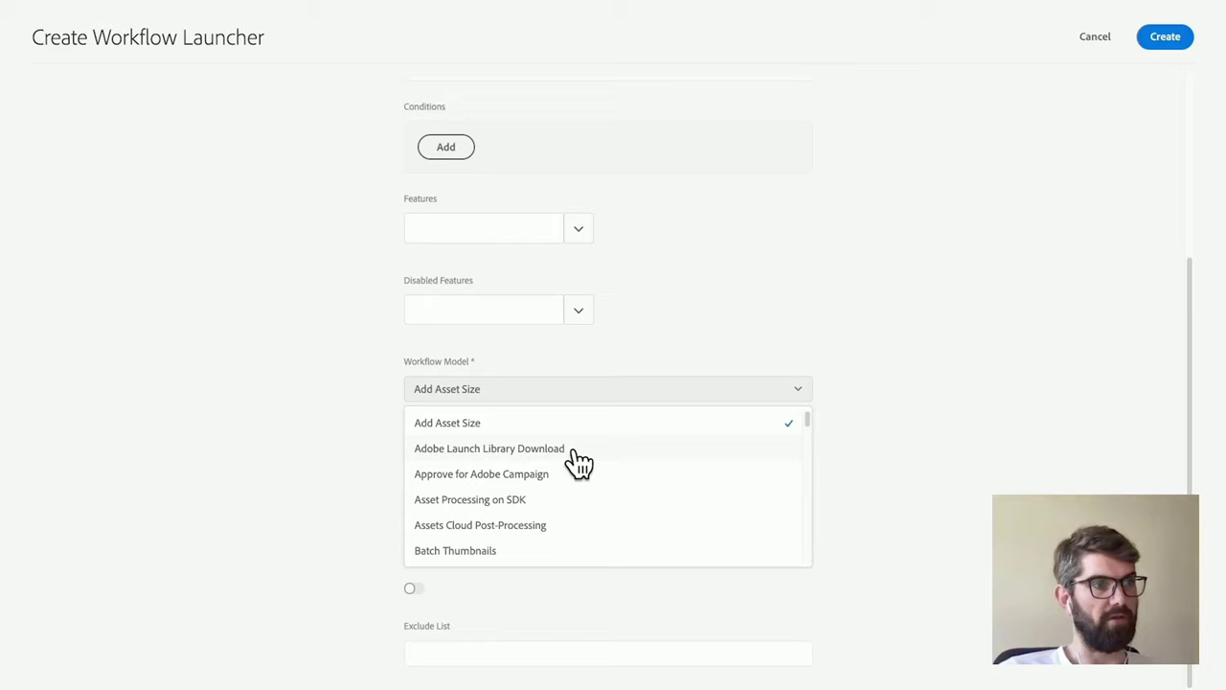
{"action": "scroll", "coordinate": [603, 501], "scroll_direction": "down", "scroll_amount": 3}
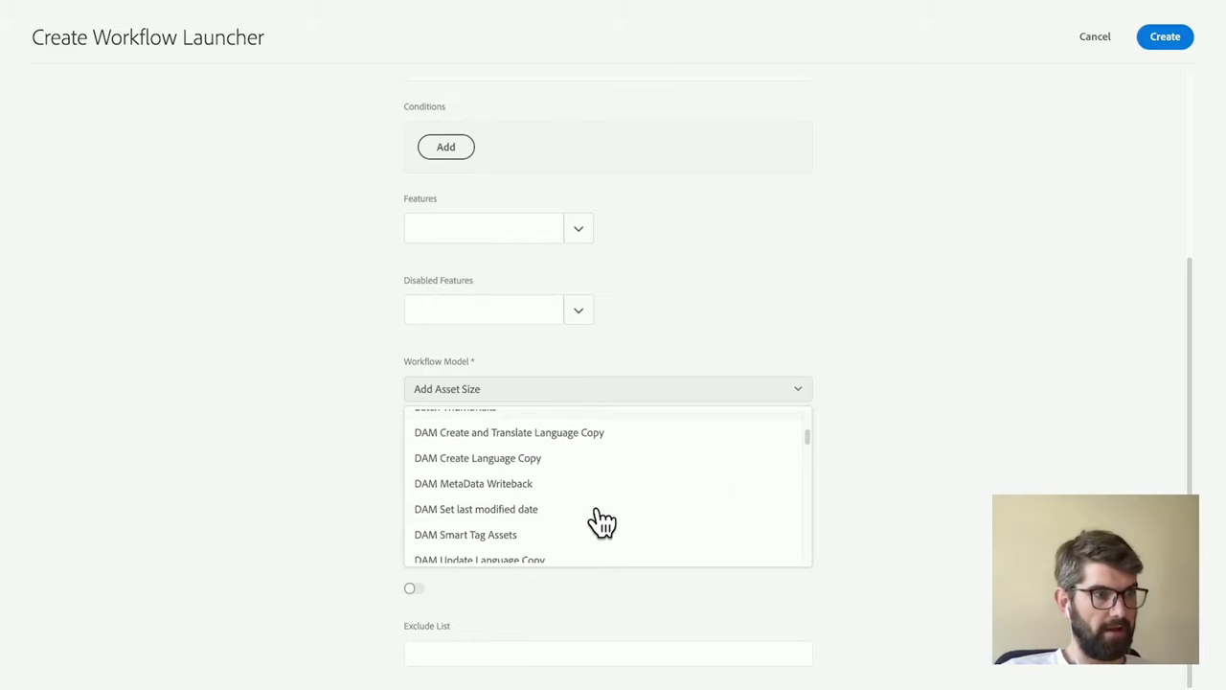
{"action": "scroll", "coordinate": [603, 522], "scroll_direction": "down", "scroll_amount": 5}
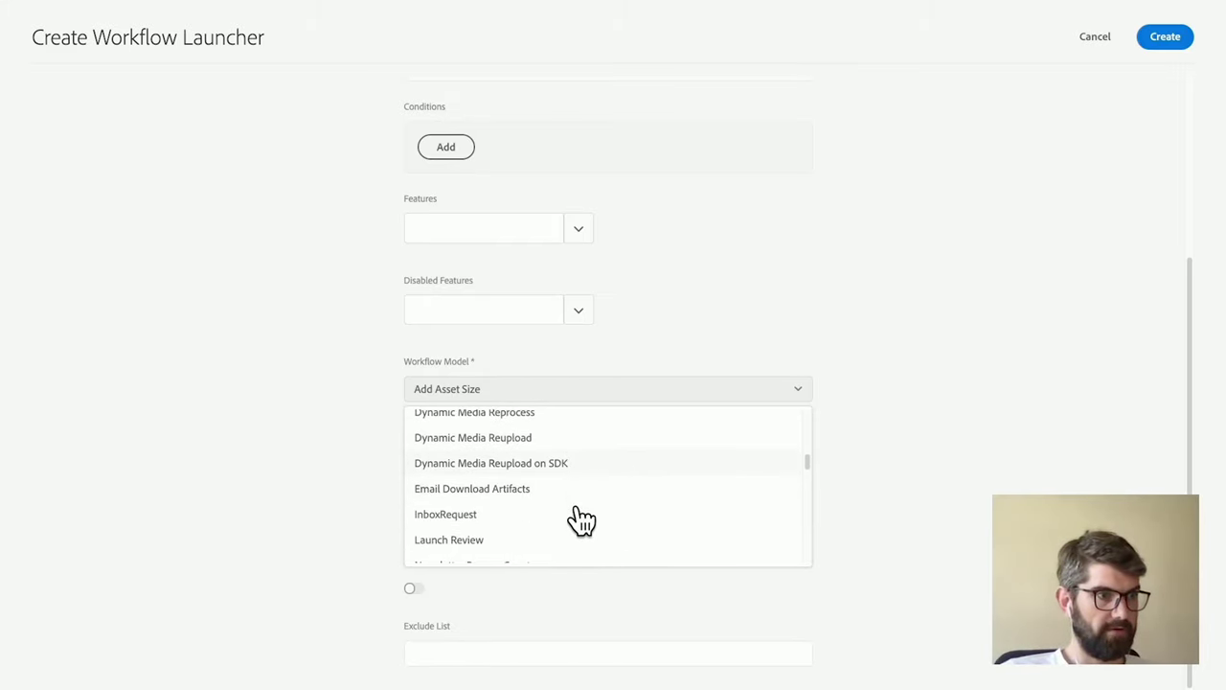
{"action": "scroll", "coordinate": [581, 520], "scroll_direction": "down", "scroll_amount": 3}
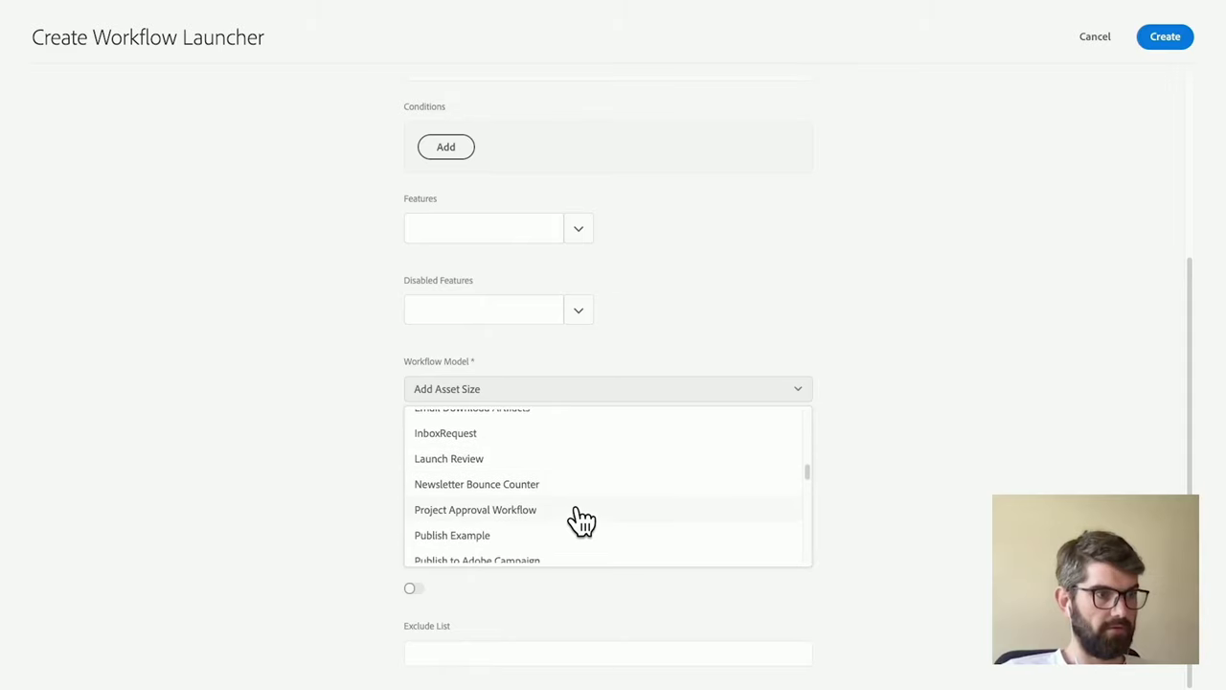
{"action": "scroll", "coordinate": [581, 520], "scroll_direction": "down", "scroll_amount": 4}
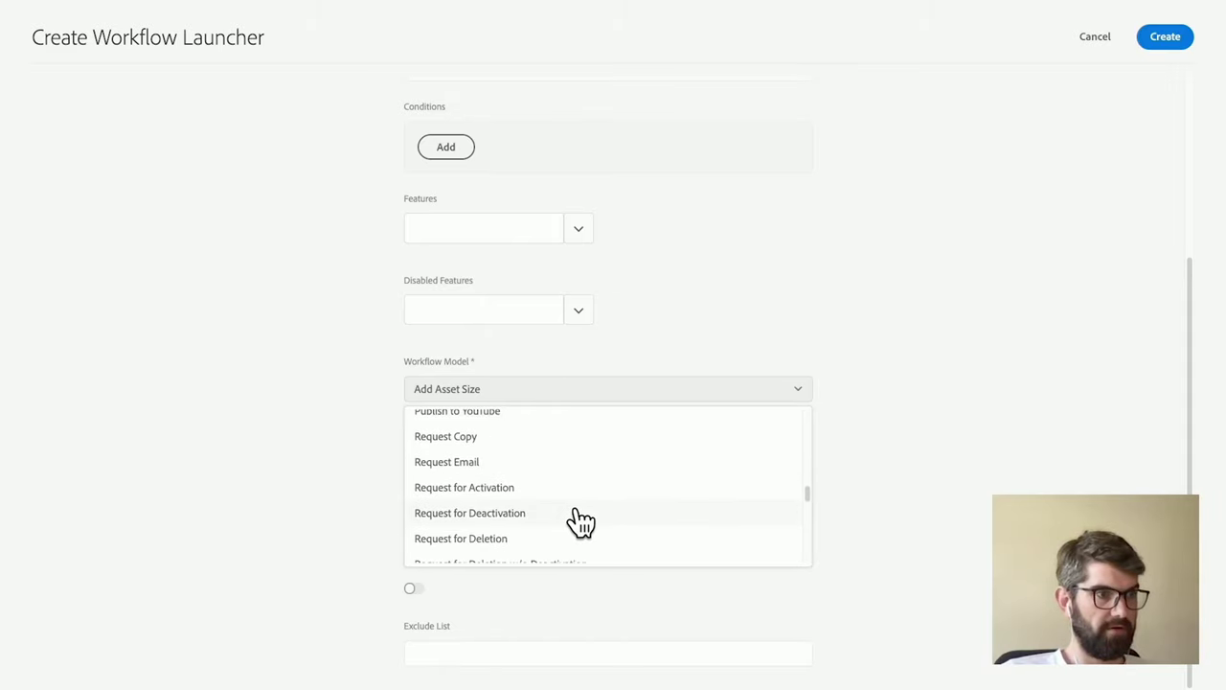
{"action": "scroll", "coordinate": [582, 520], "scroll_direction": "down", "scroll_amount": 5}
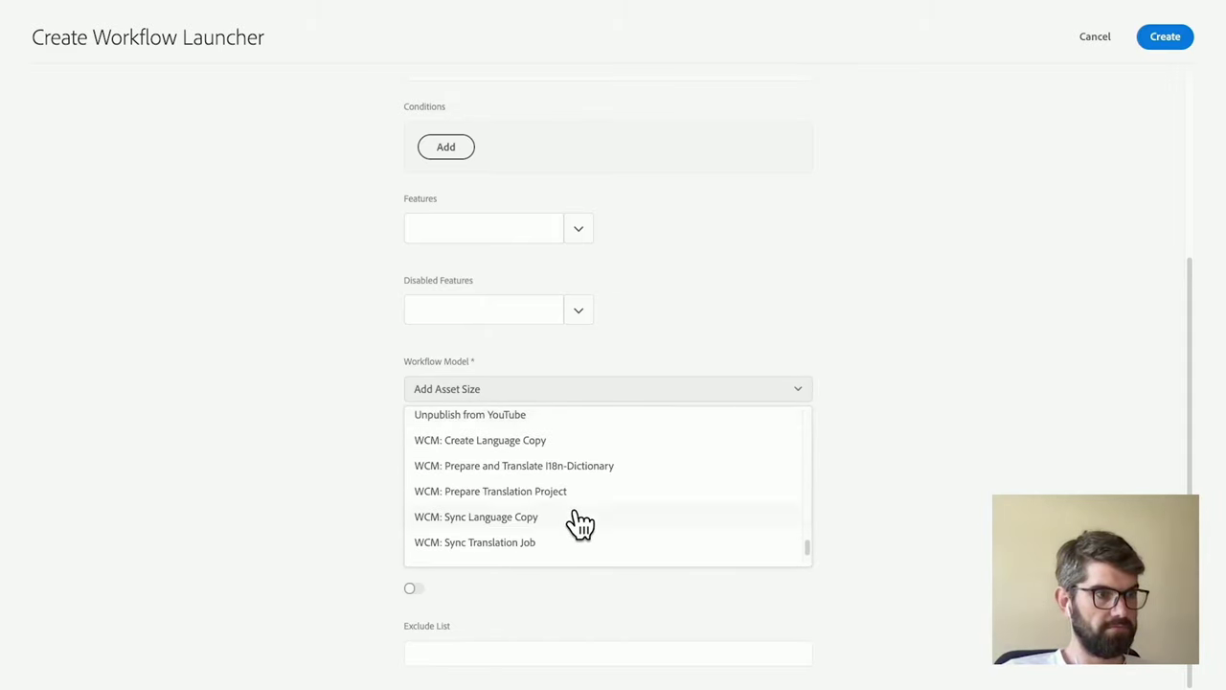
{"action": "left_click", "coordinate": [505, 416]}
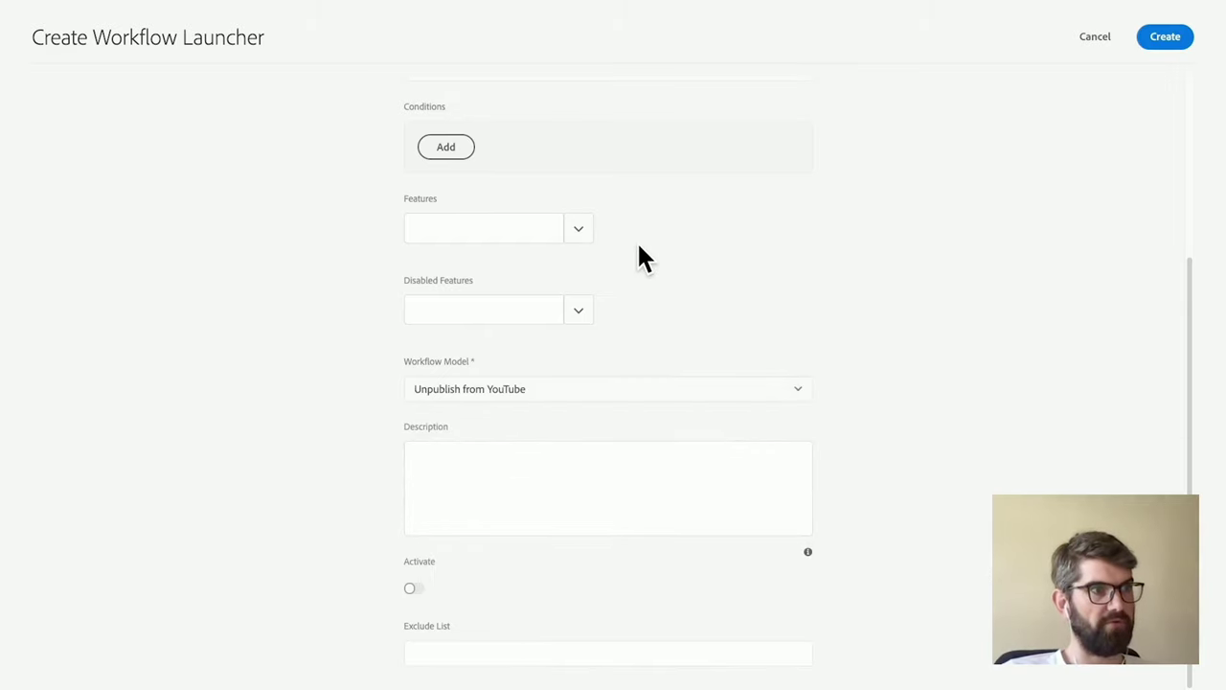
Change the new launcher's node type to Any Node Type.
{"action": "scroll", "coordinate": [642, 256], "scroll_direction": "up", "scroll_amount": 3}
{"action": "left_click", "coordinate": [793, 204]}
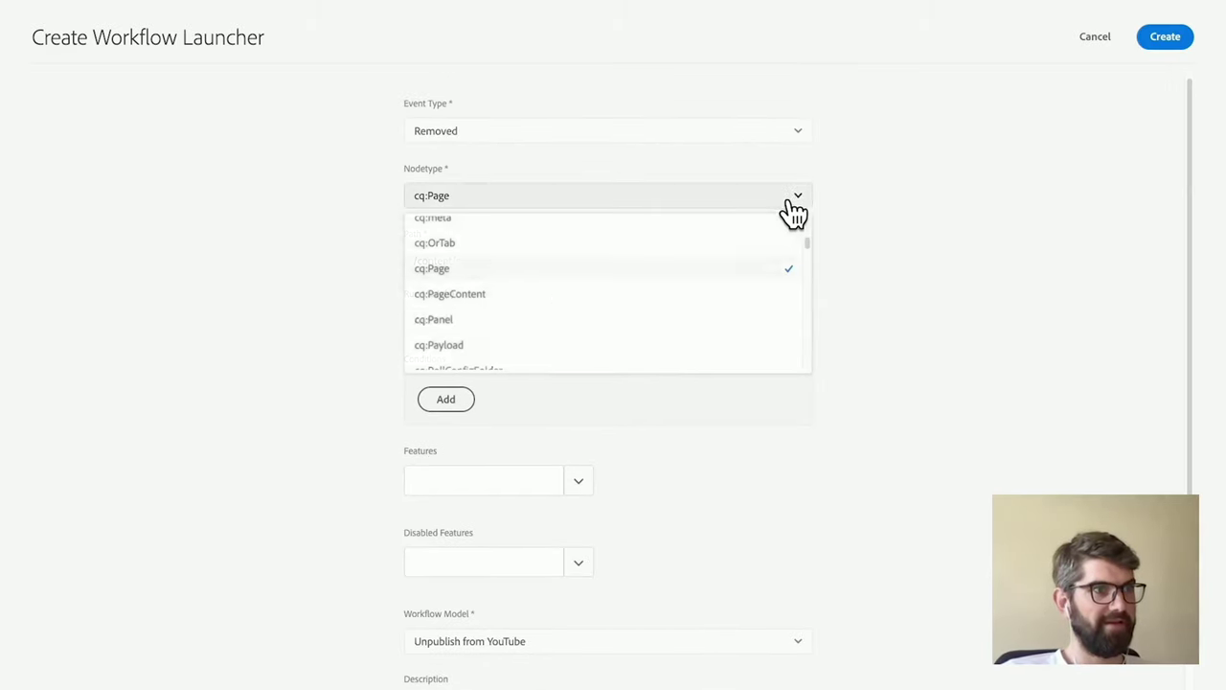
{"action": "scroll", "coordinate": [575, 320], "scroll_direction": "down", "scroll_amount": 5}
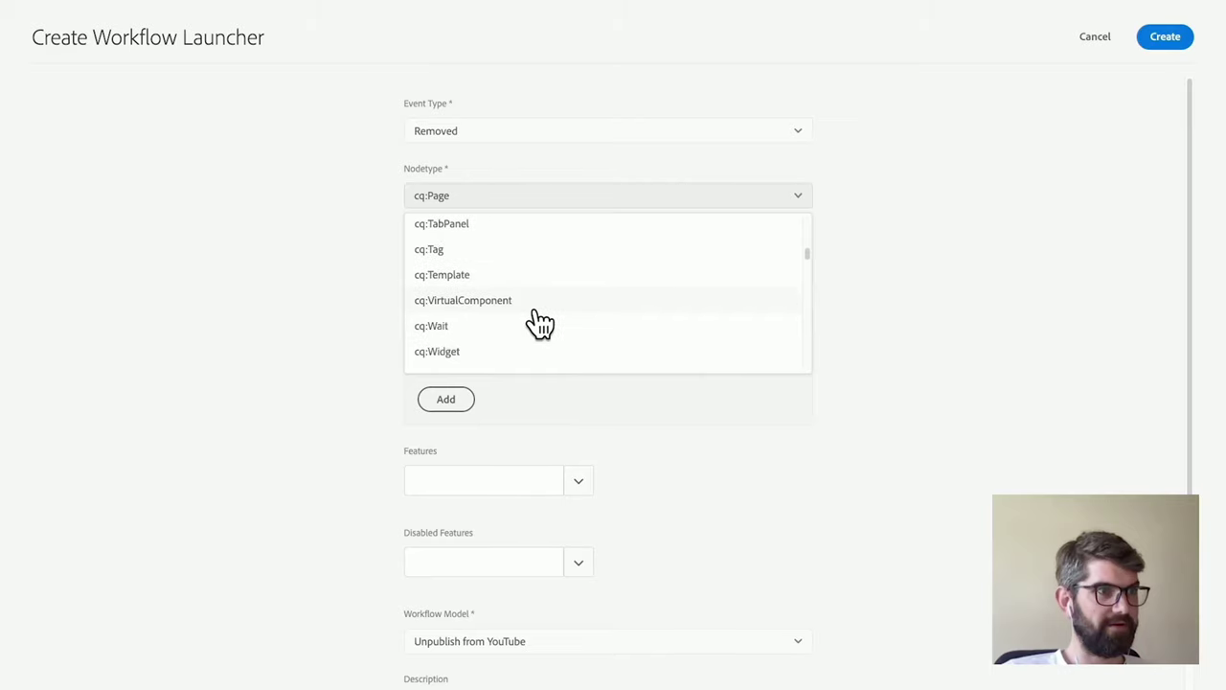
{"action": "scroll", "coordinate": [540, 323], "scroll_direction": "down", "scroll_amount": 5}
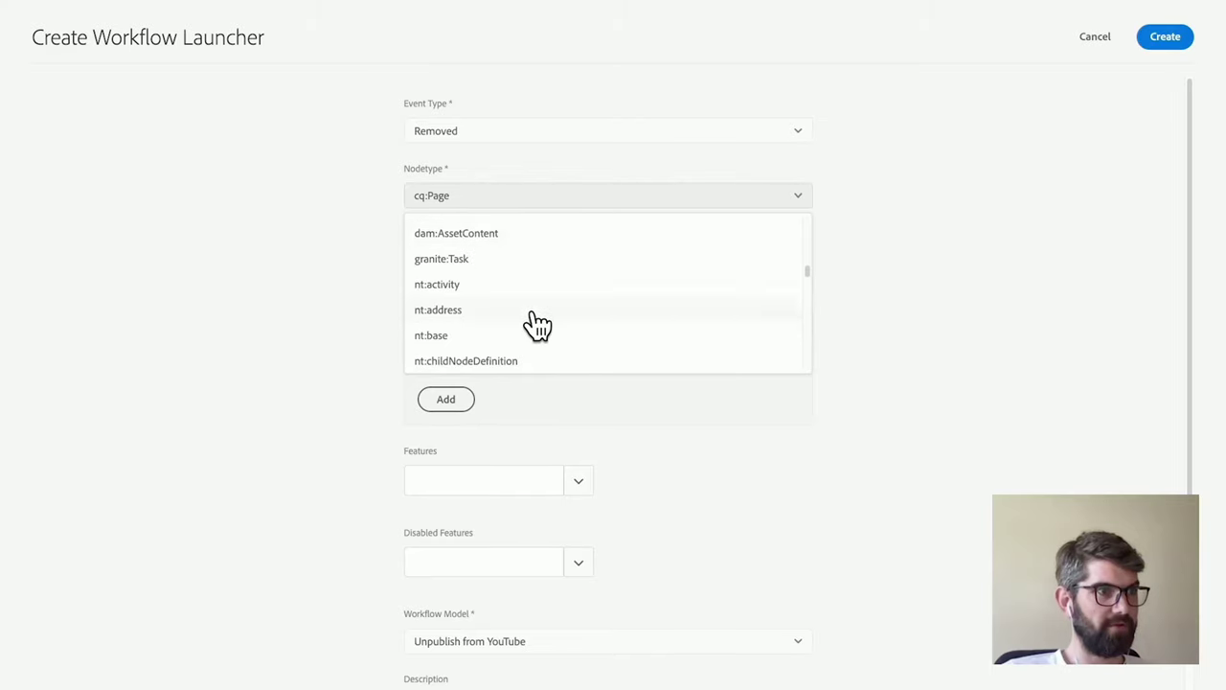
{"action": "scroll", "coordinate": [541, 326], "scroll_direction": "down", "scroll_amount": 2}
{"action": "scroll", "coordinate": [555, 326], "scroll_direction": "up", "scroll_amount": 5}
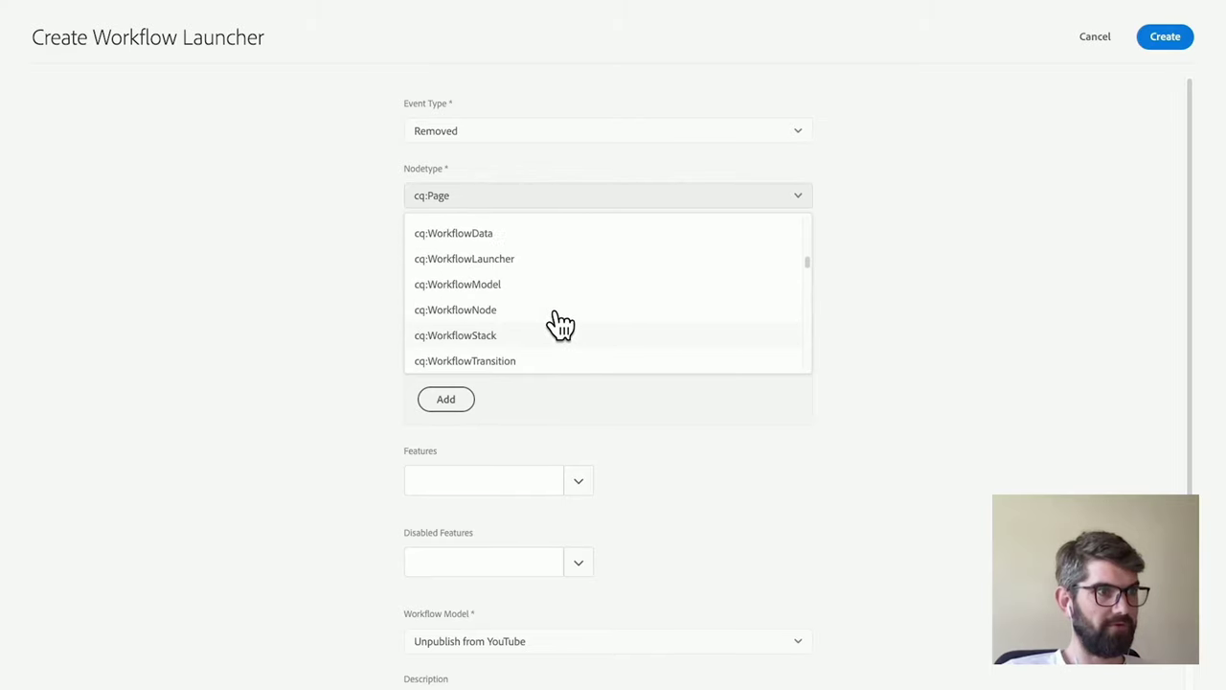
{"action": "scroll", "coordinate": [561, 325], "scroll_direction": "up", "scroll_amount": 8}
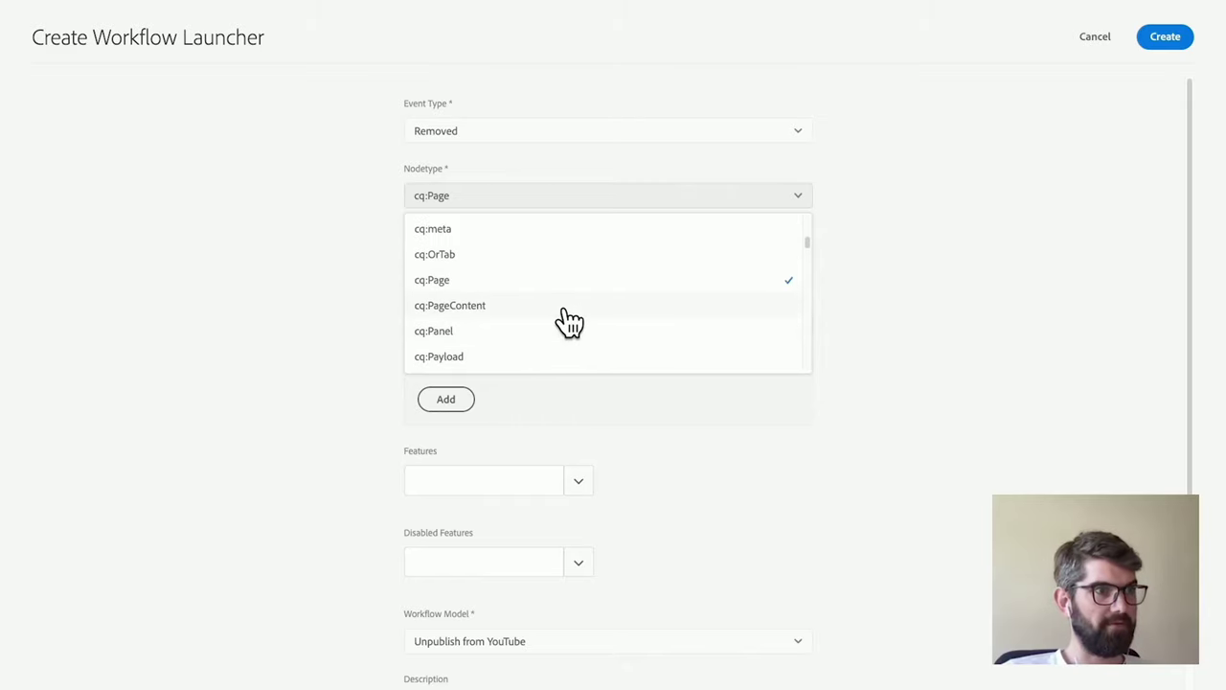
{"action": "scroll", "coordinate": [623, 312], "scroll_direction": "up", "scroll_amount": 3}
{"action": "scroll", "coordinate": [613, 314], "scroll_direction": "down", "scroll_amount": 20}
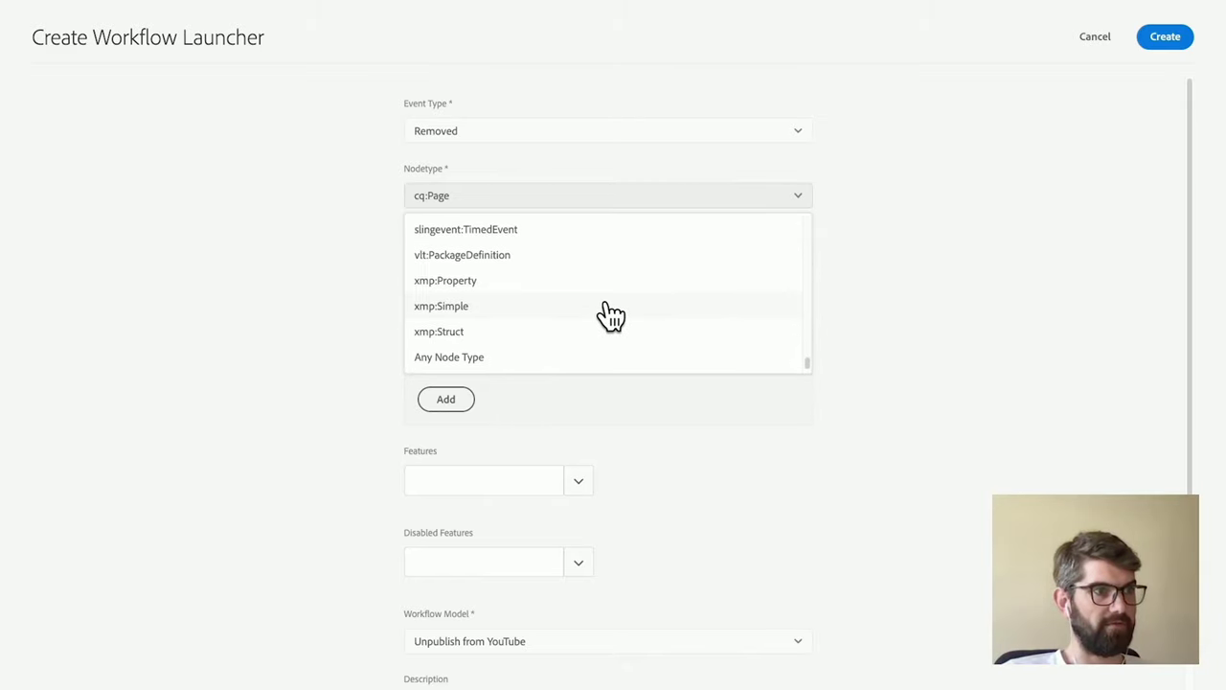
{"action": "left_click", "coordinate": [462, 358]}
{"action": "scroll", "coordinate": [797, 347], "scroll_direction": "down", "scroll_amount": 3}
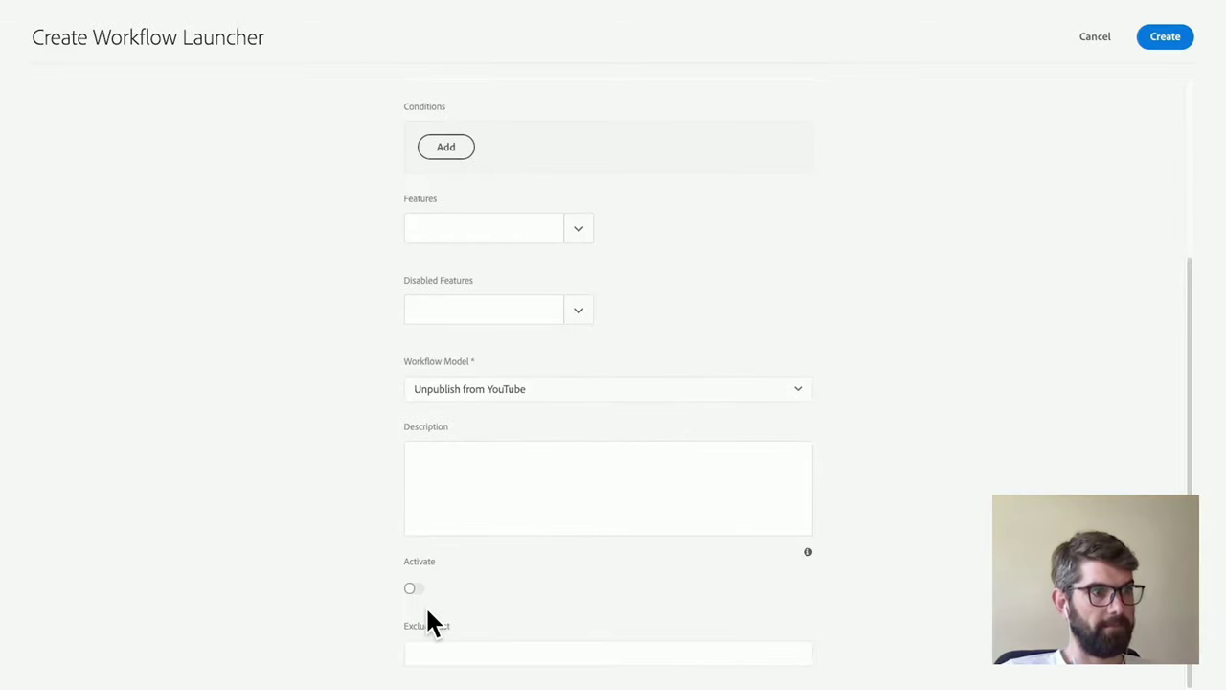
{"action": "scroll", "coordinate": [907, 386], "scroll_direction": "up", "scroll_amount": 3}
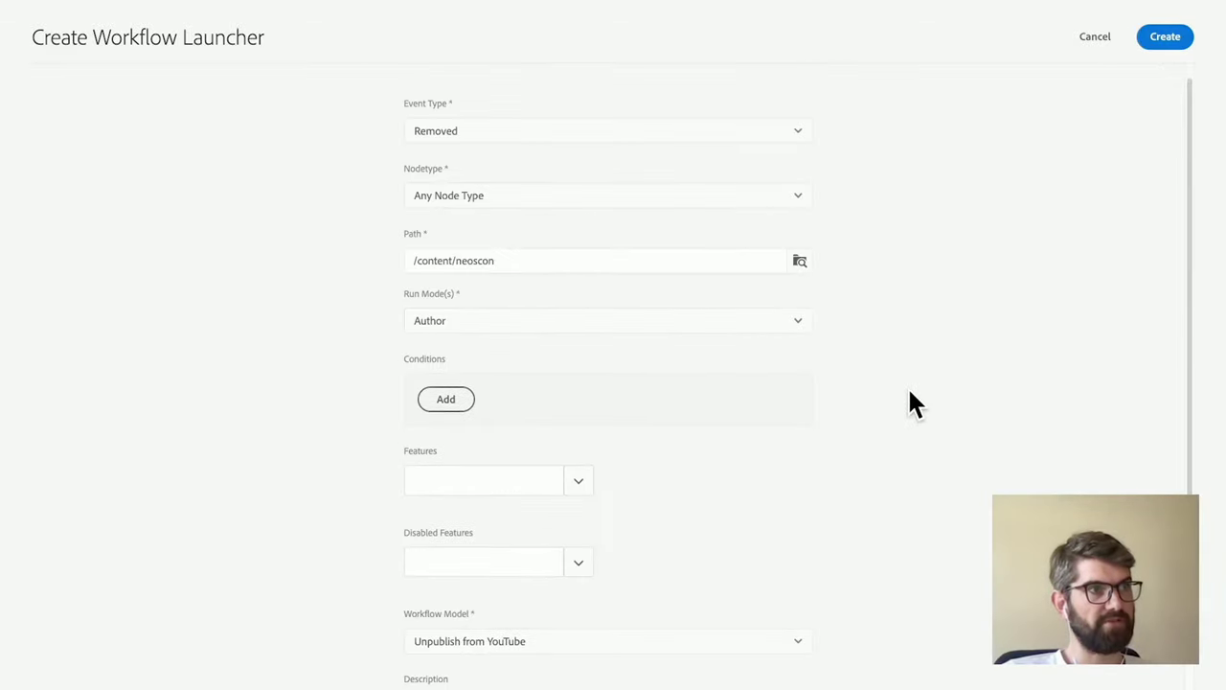
Cancel the new workflow launcher and look through the list of existing launchers.
{"action": "left_click", "coordinate": [552, 258]}
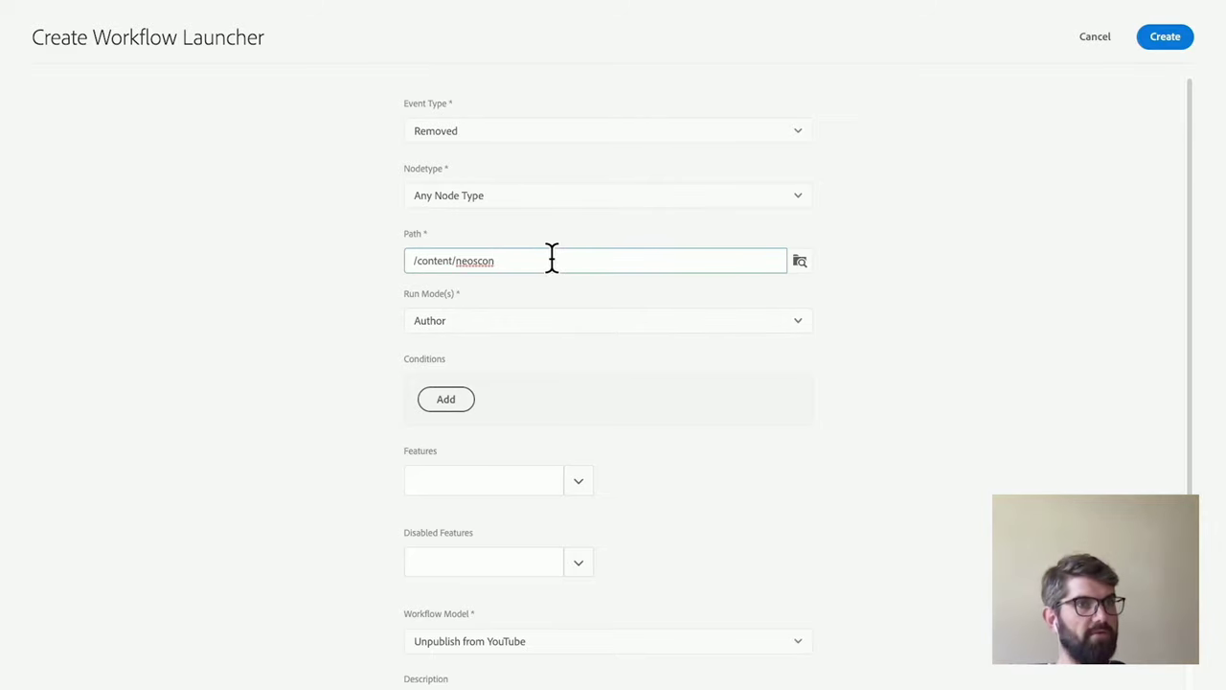
{"action": "left_click", "coordinate": [1093, 38]}
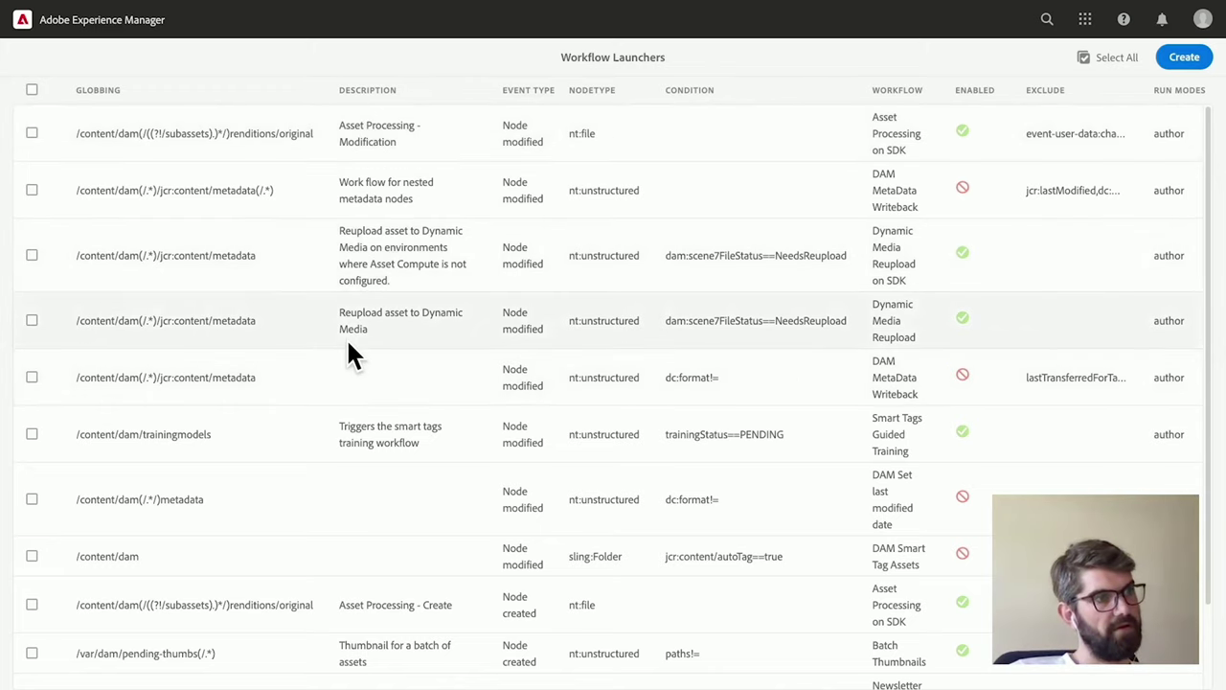
{"action": "scroll", "coordinate": [355, 350], "scroll_direction": "down", "scroll_amount": 1}
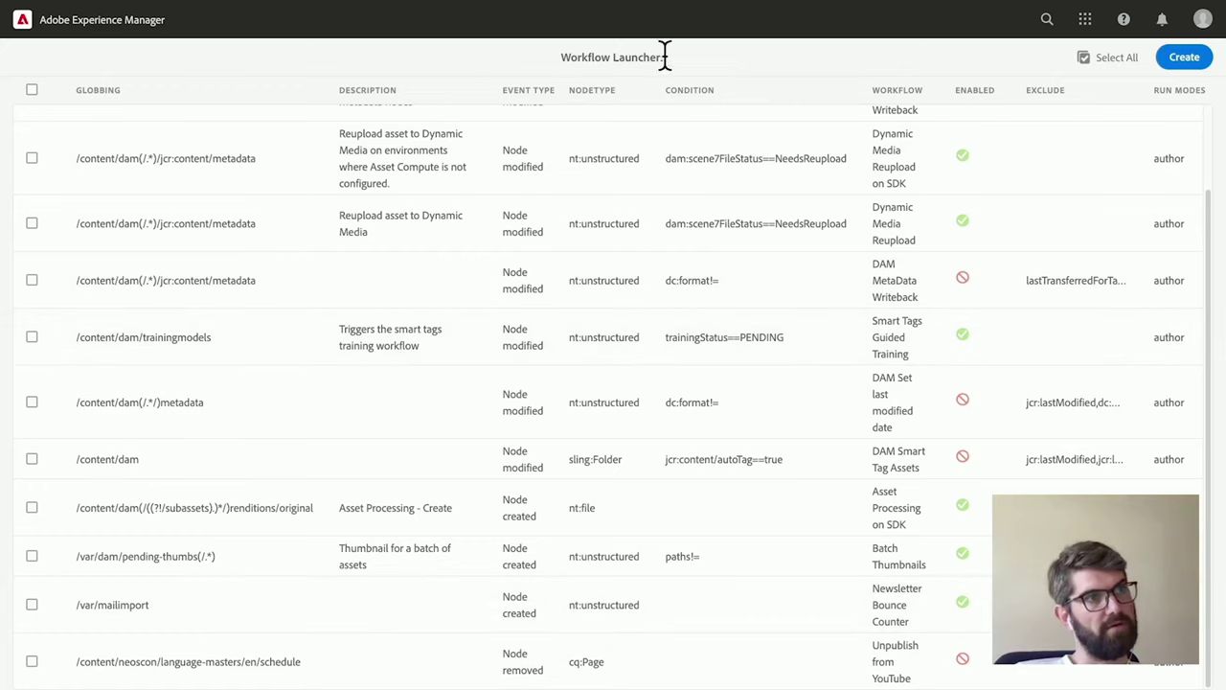
Go to Sites and select the English page under language-masters in the Neoscon site.
{"action": "left_click", "coordinate": [77, 30]}
{"action": "left_click", "coordinate": [18, 59]}
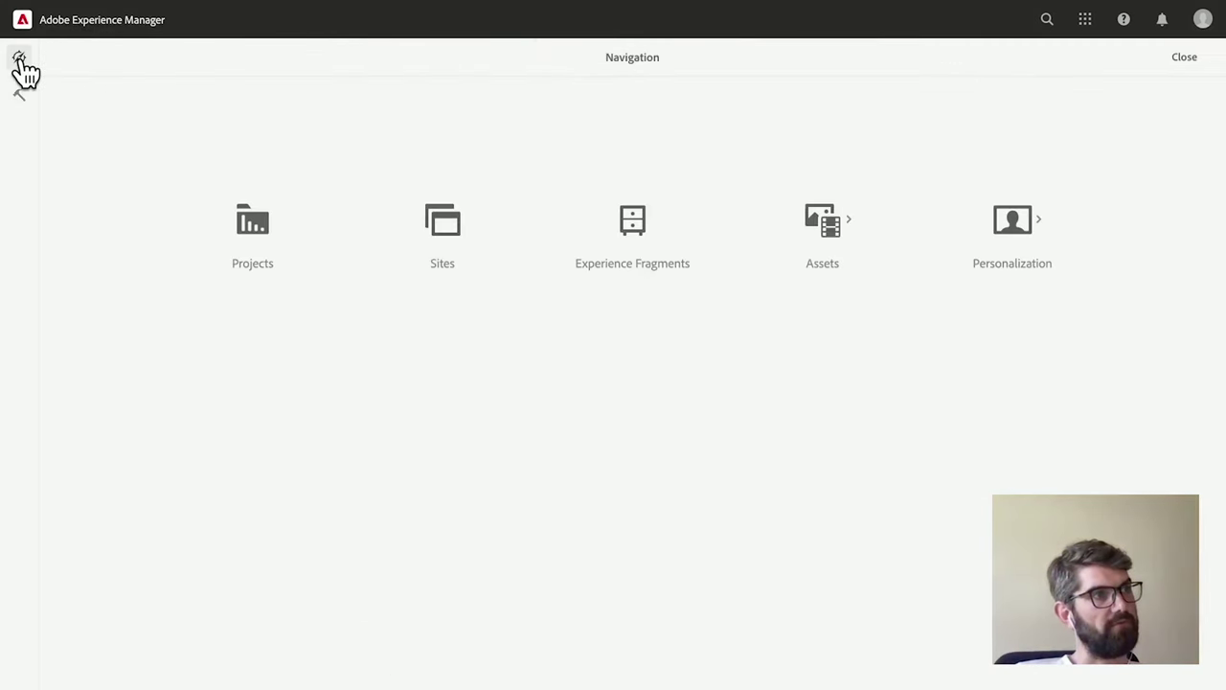
{"action": "left_click", "coordinate": [446, 247]}
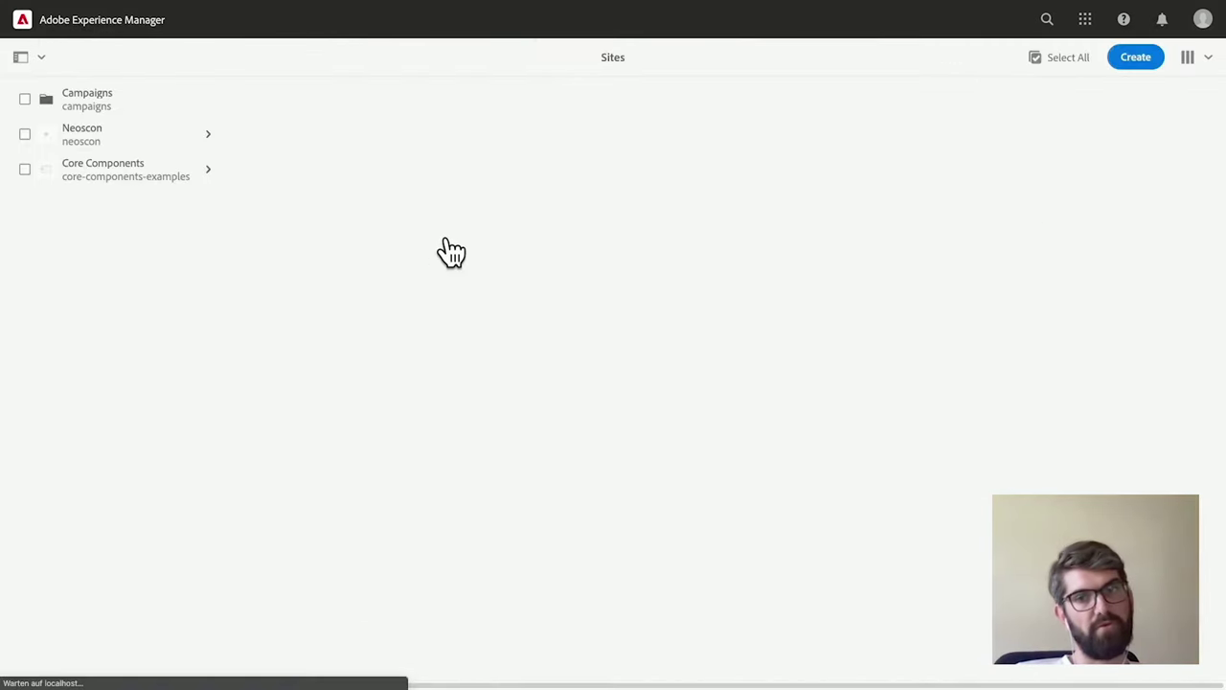
{"action": "left_click", "coordinate": [170, 144]}
{"action": "left_click", "coordinate": [419, 158]}
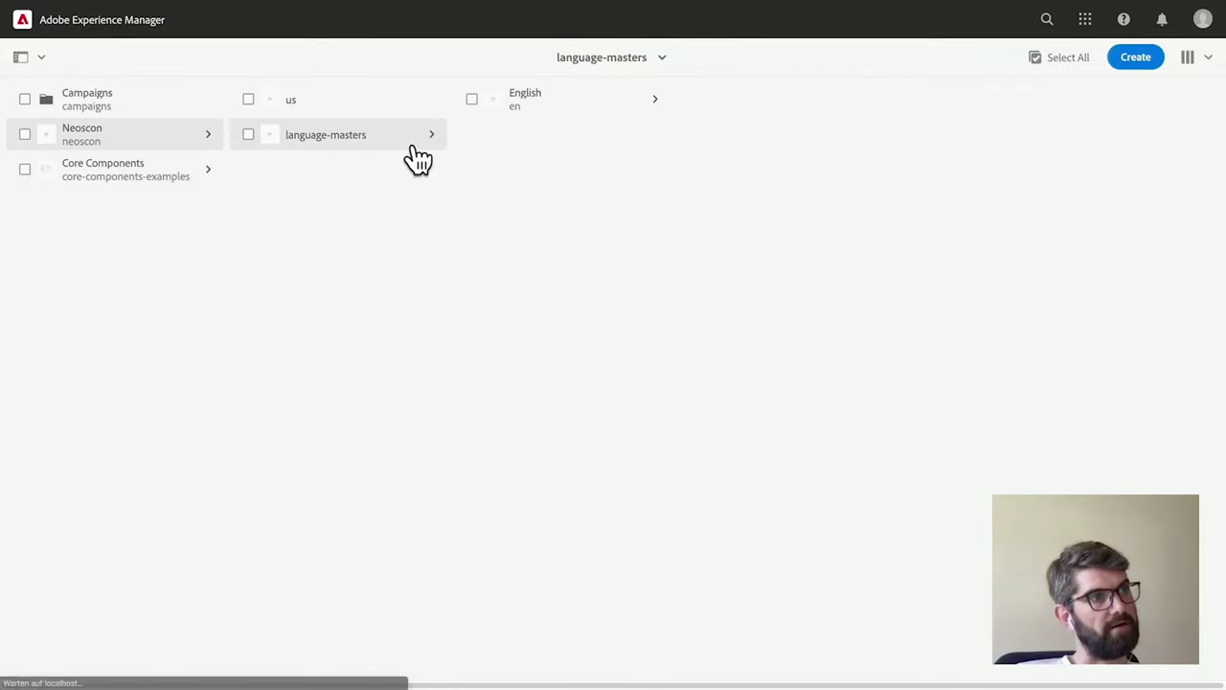
{"action": "left_click", "coordinate": [466, 99]}
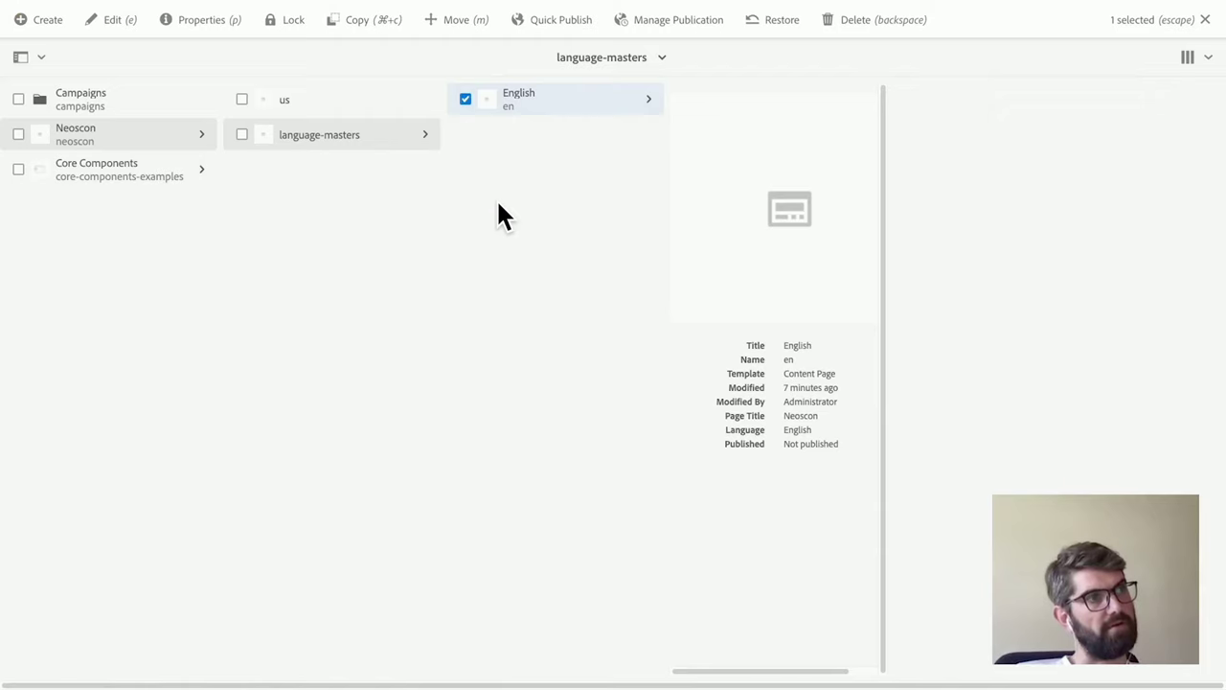
Start a new workflow for the selected English page with Publish to YouTube as its workflow model.
{"action": "left_click", "coordinate": [44, 27]}
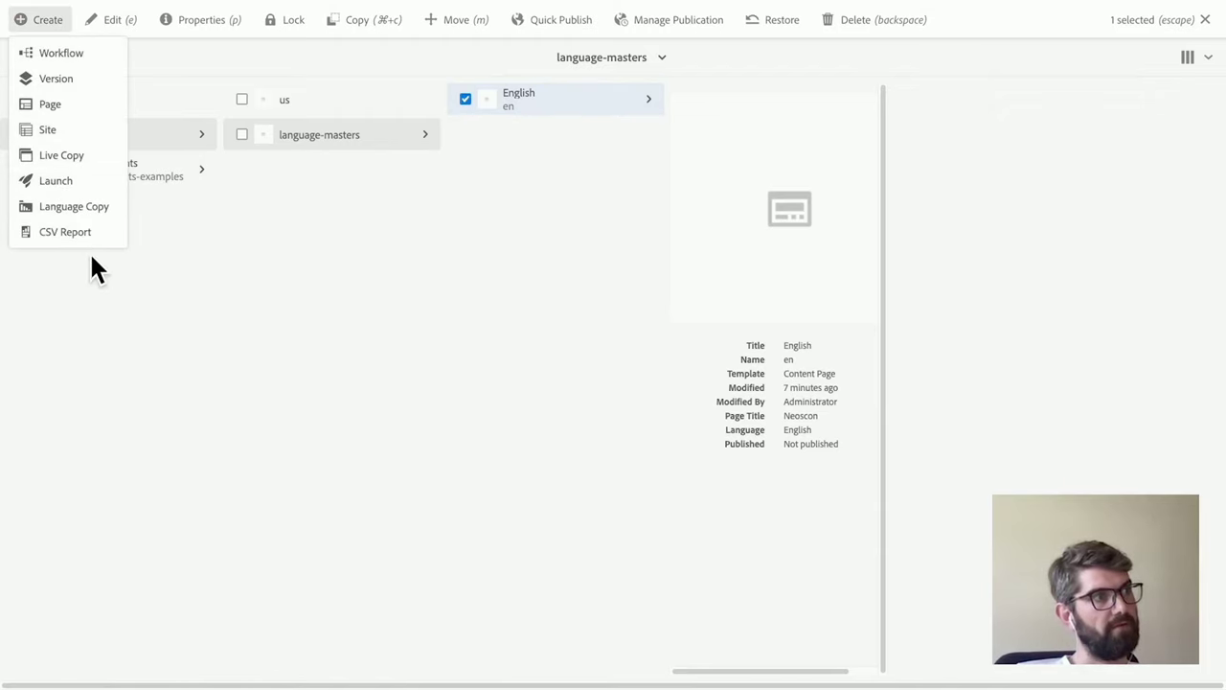
{"action": "left_click", "coordinate": [67, 59]}
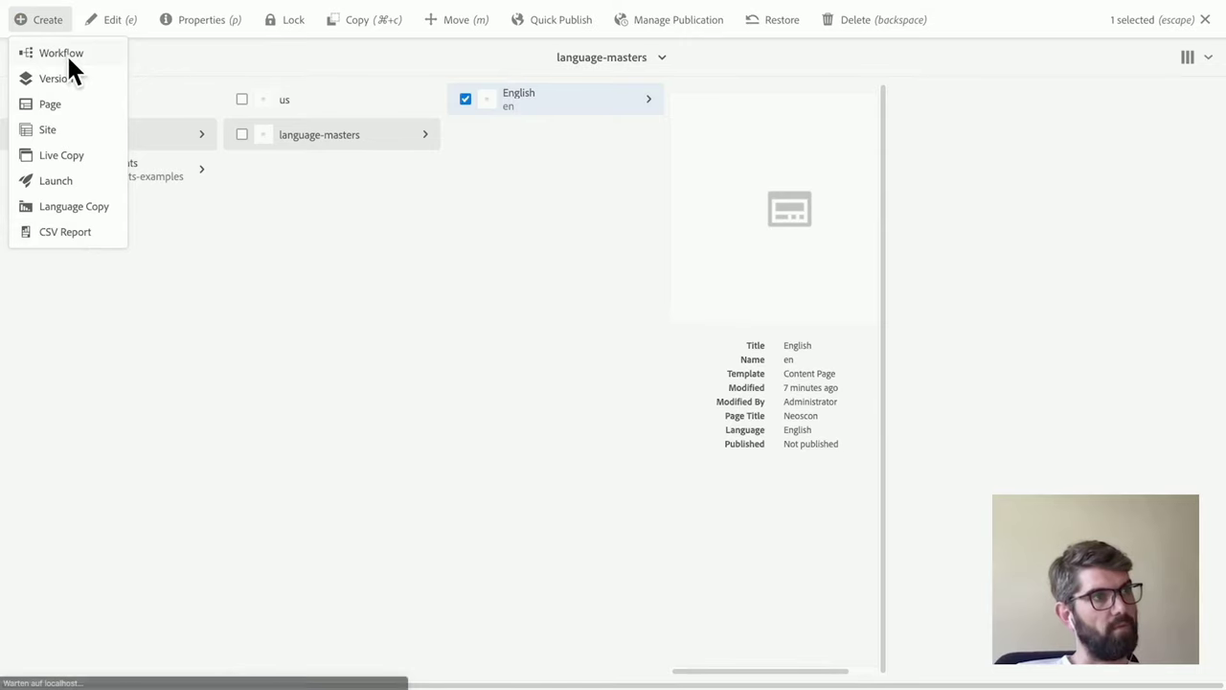
{"action": "left_click", "coordinate": [803, 142]}
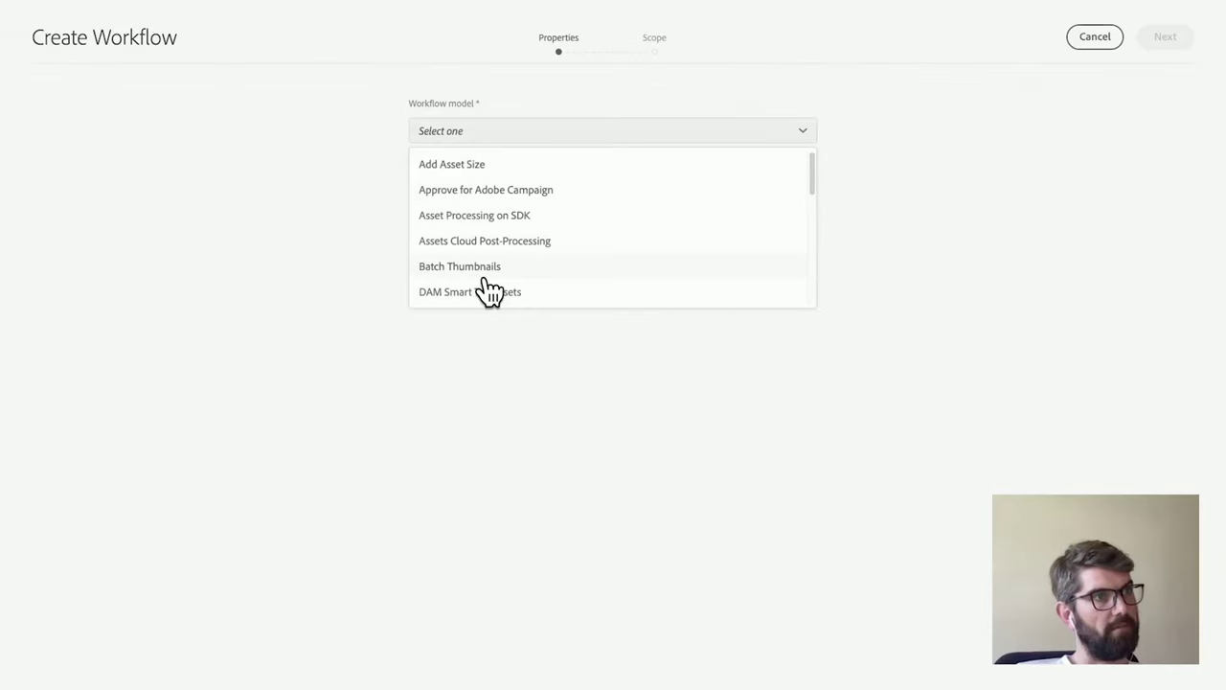
{"action": "scroll", "coordinate": [581, 278], "scroll_direction": "down", "scroll_amount": 3}
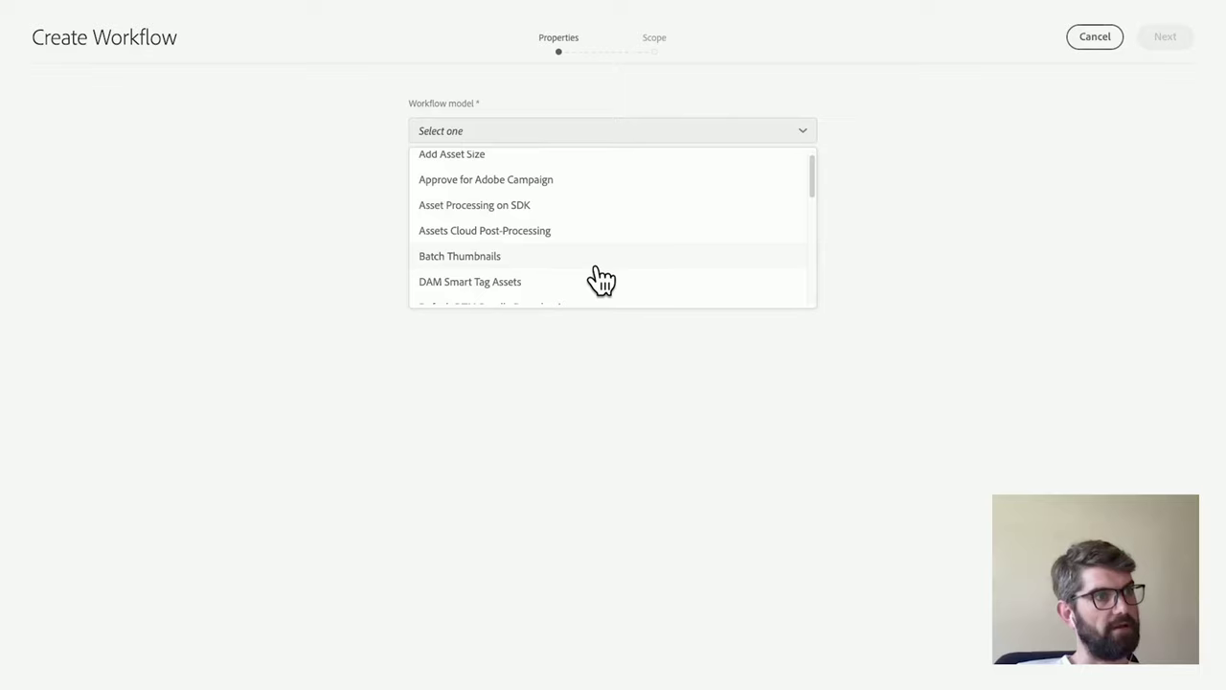
{"action": "scroll", "coordinate": [579, 288], "scroll_direction": "down", "scroll_amount": 1}
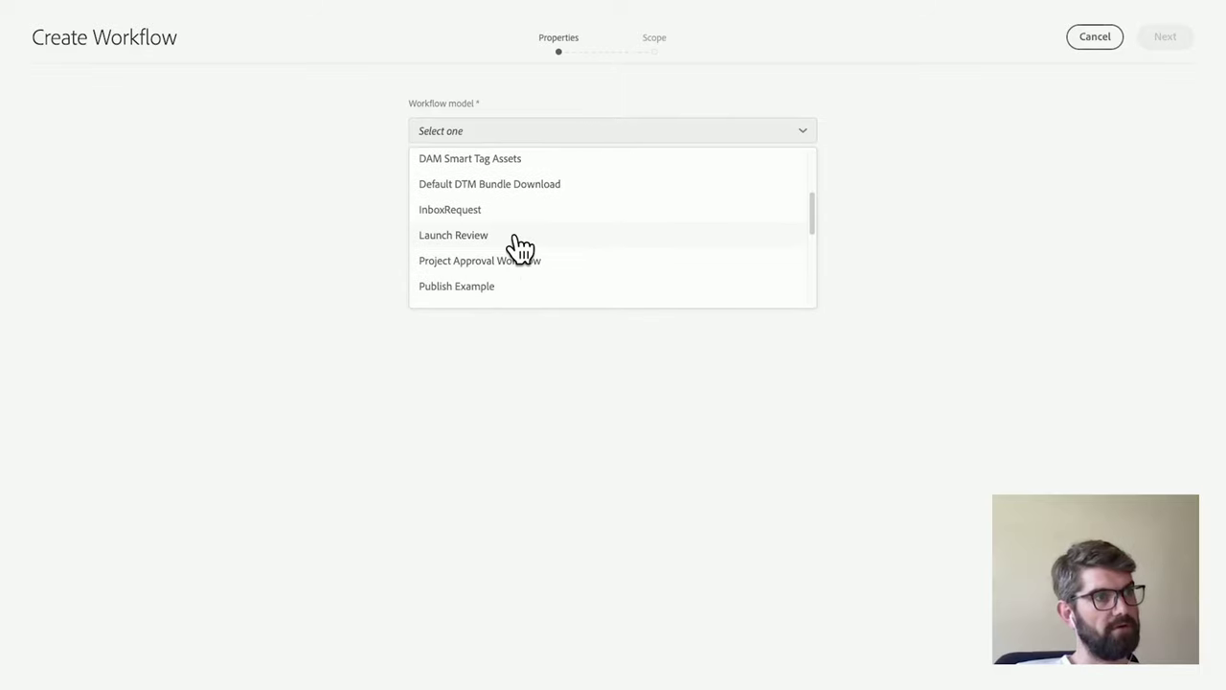
{"action": "scroll", "coordinate": [517, 249], "scroll_direction": "down", "scroll_amount": 2}
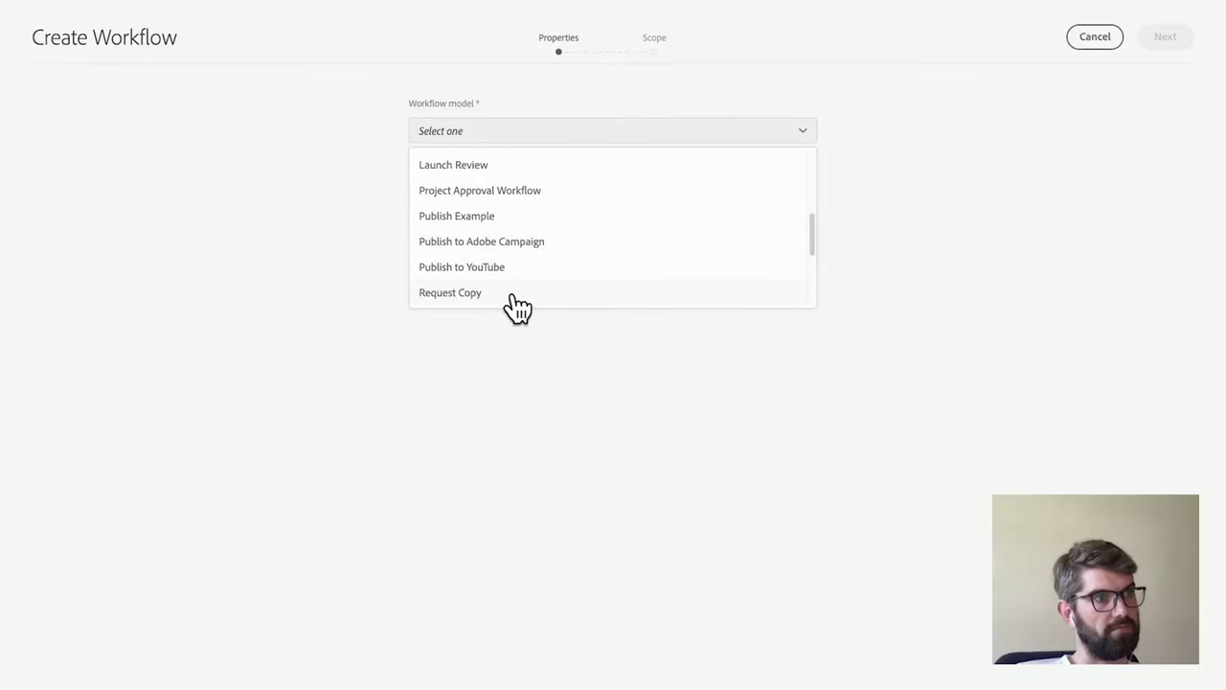
{"action": "left_click", "coordinate": [489, 266]}
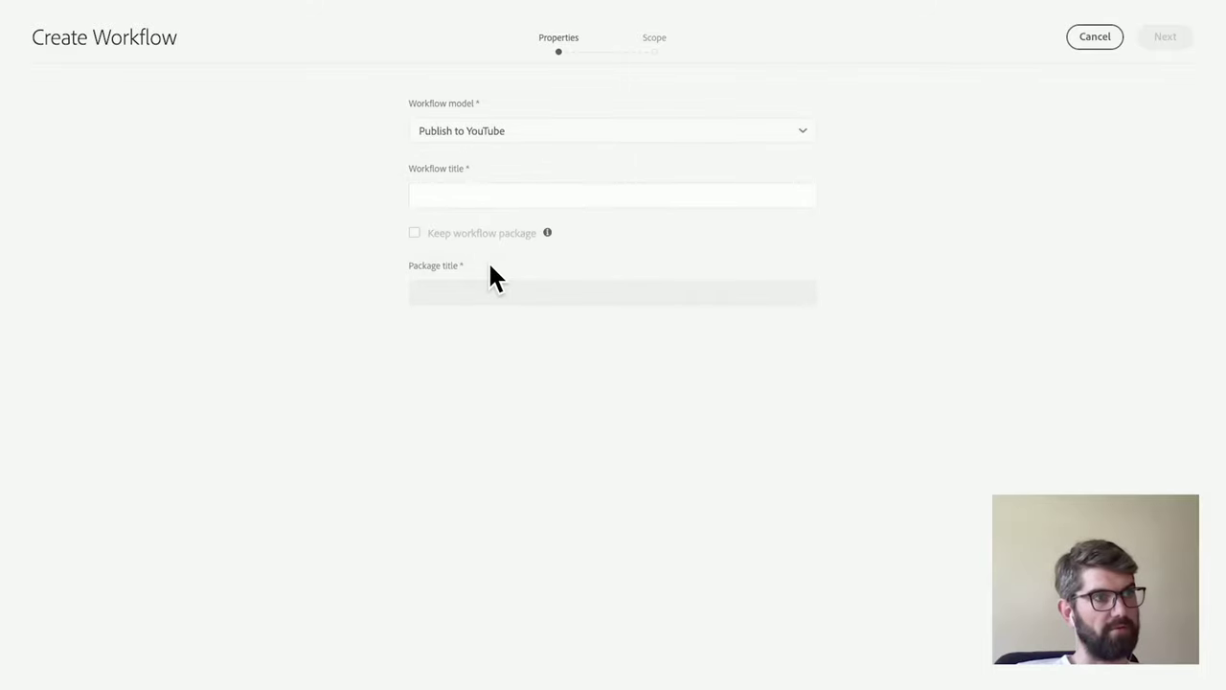
Title the workflow "Publish this to youtube :)" and create it with the English page as its scope.
{"action": "left_click", "coordinate": [491, 194]}
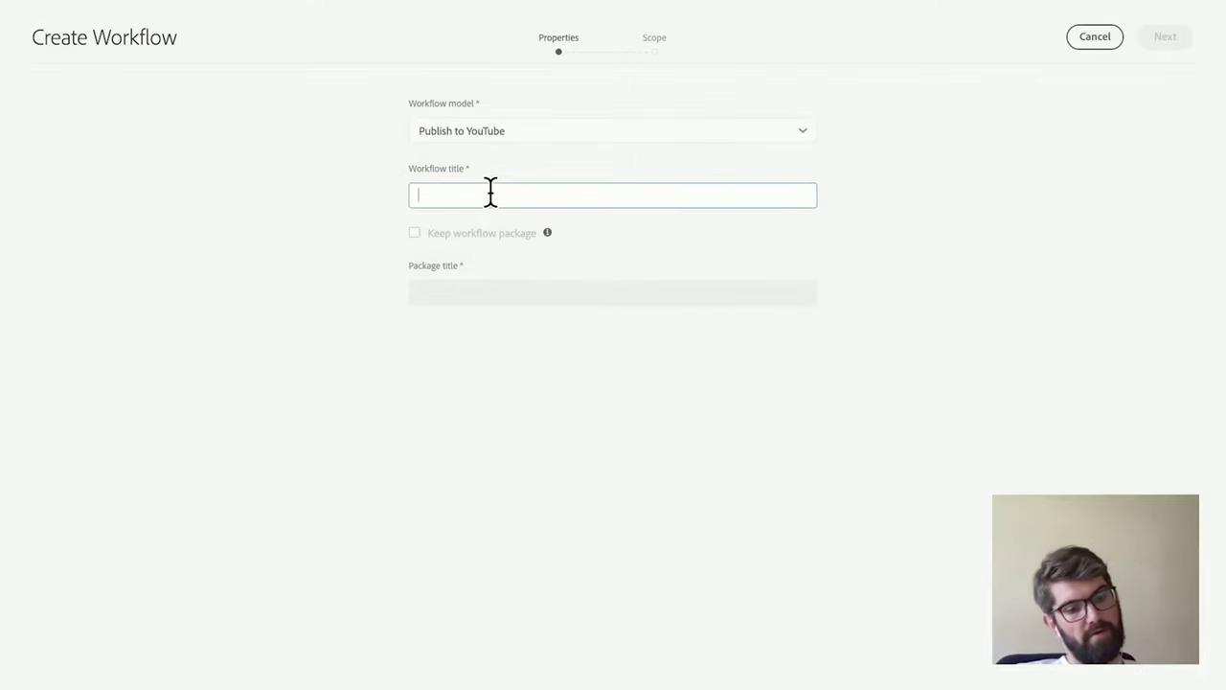
{"action": "type", "text": "Publish"}
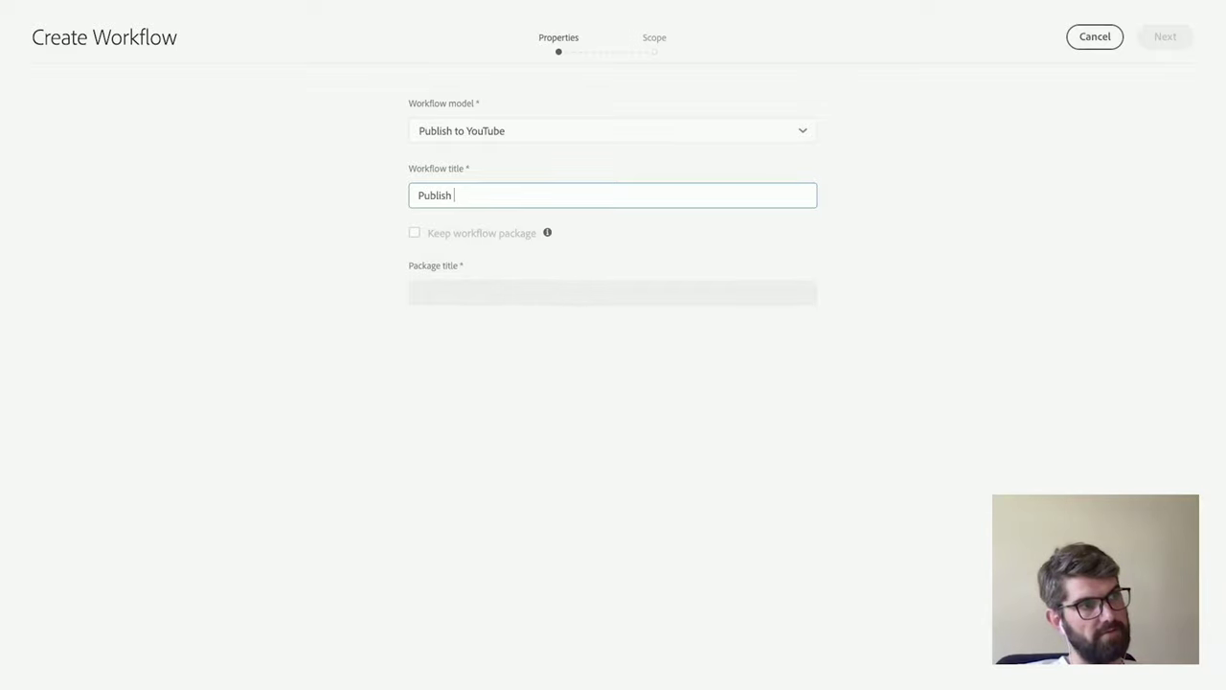
{"action": "type", "text": "outube :)"}
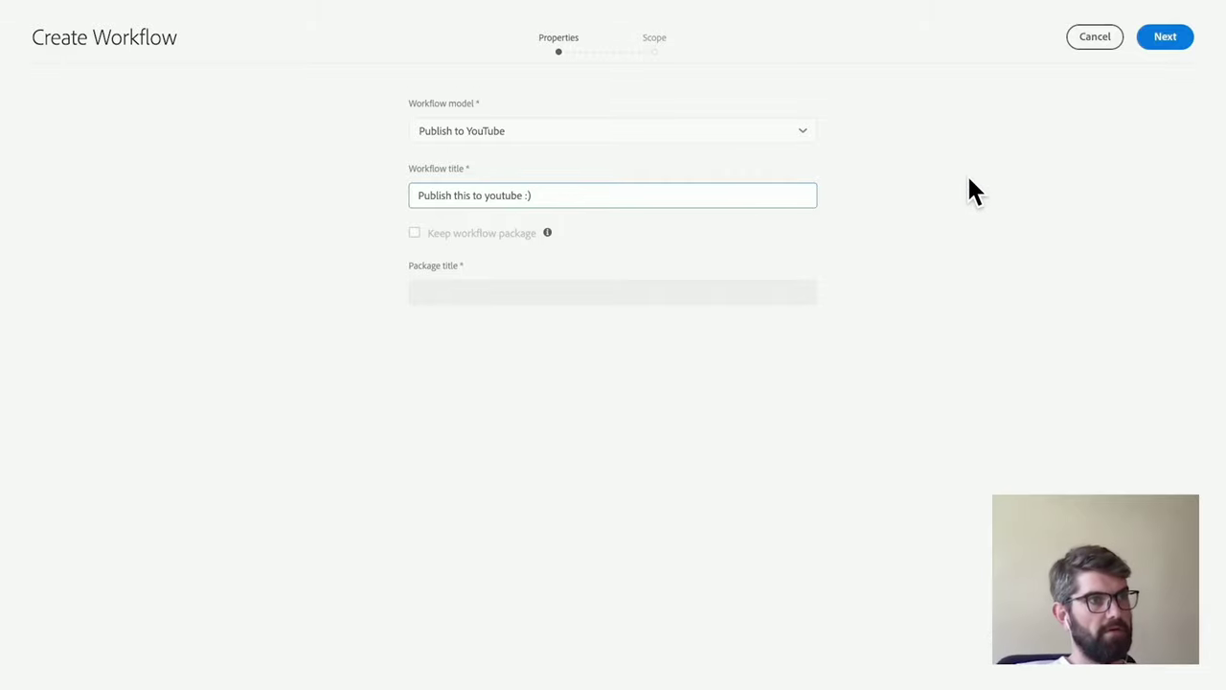
{"action": "left_click", "coordinate": [1169, 40]}
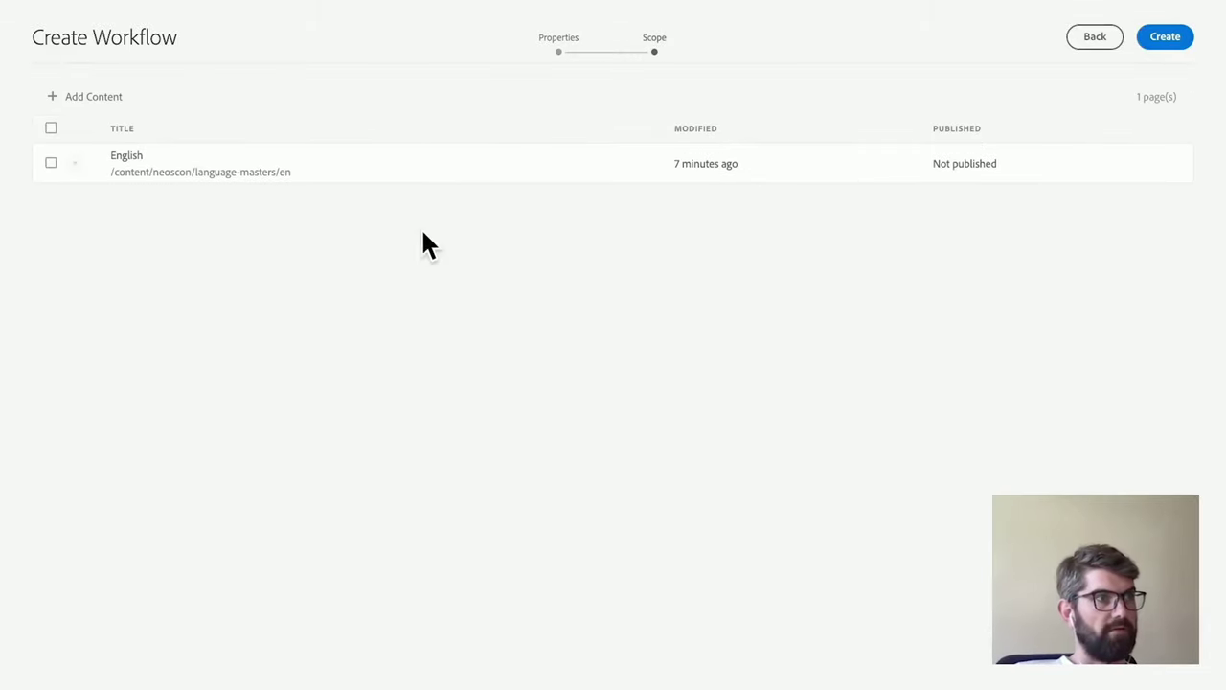
{"action": "left_click", "coordinate": [51, 163]}
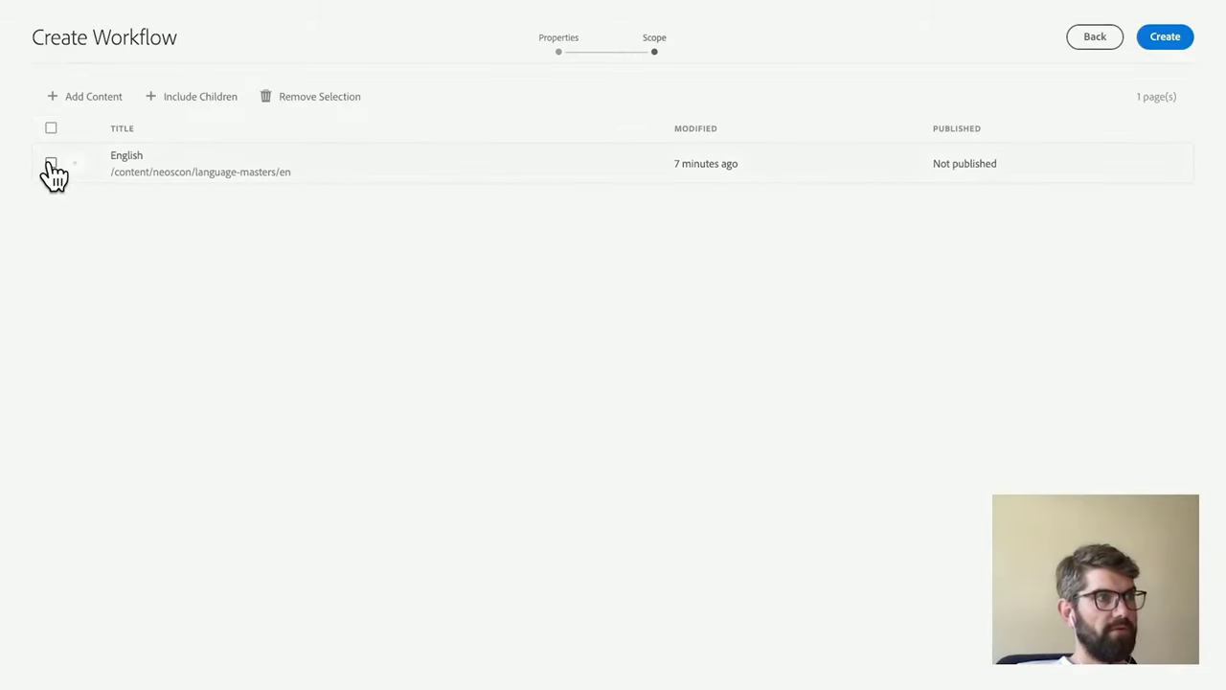
{"action": "left_click", "coordinate": [1166, 38]}
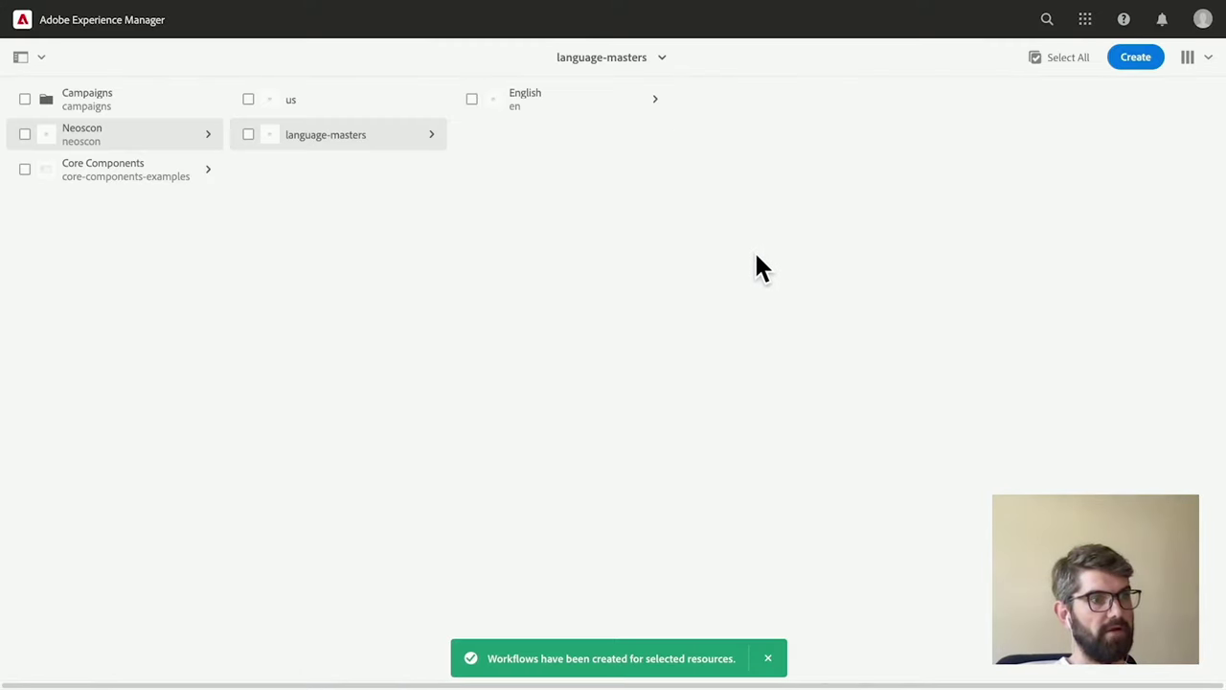
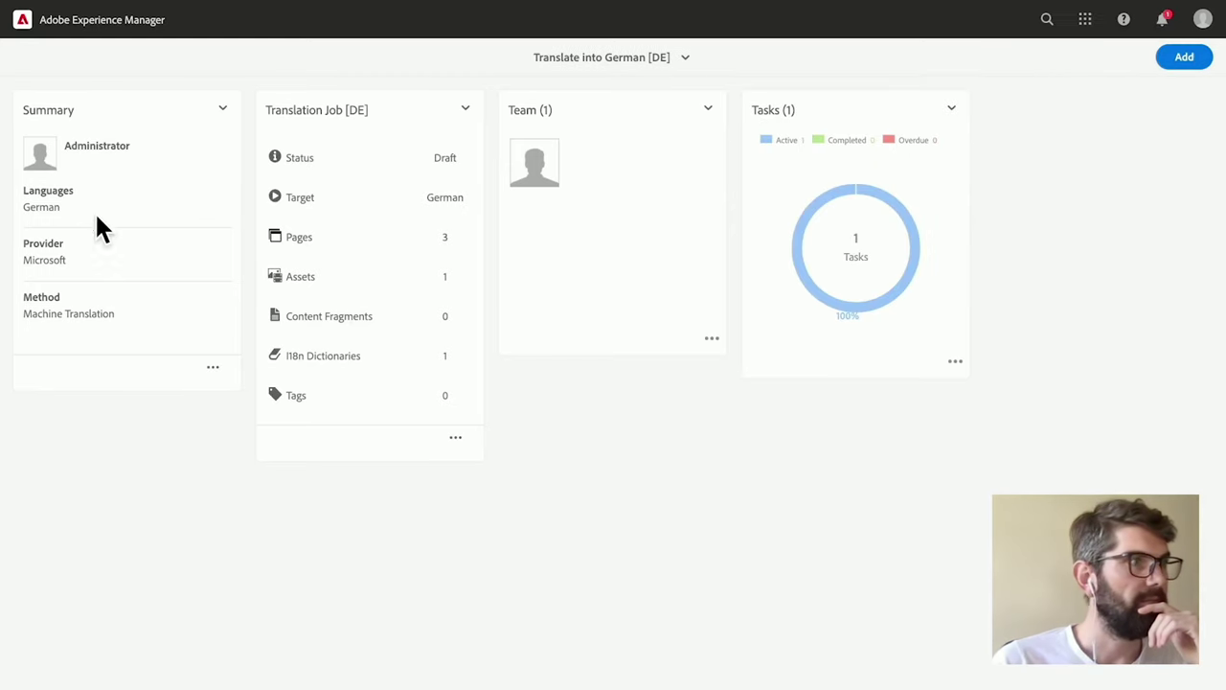
Go to the Projects overview and open the Translate into German folder.
{"action": "left_click", "coordinate": [101, 36]}
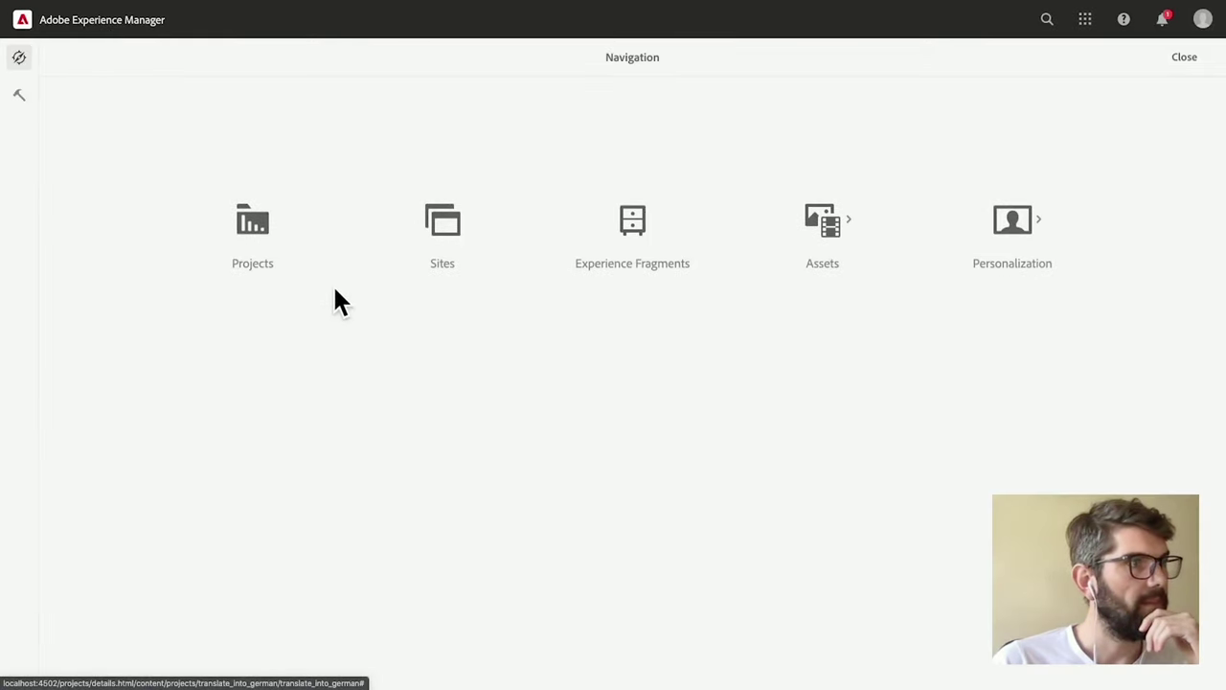
{"action": "left_click", "coordinate": [254, 218]}
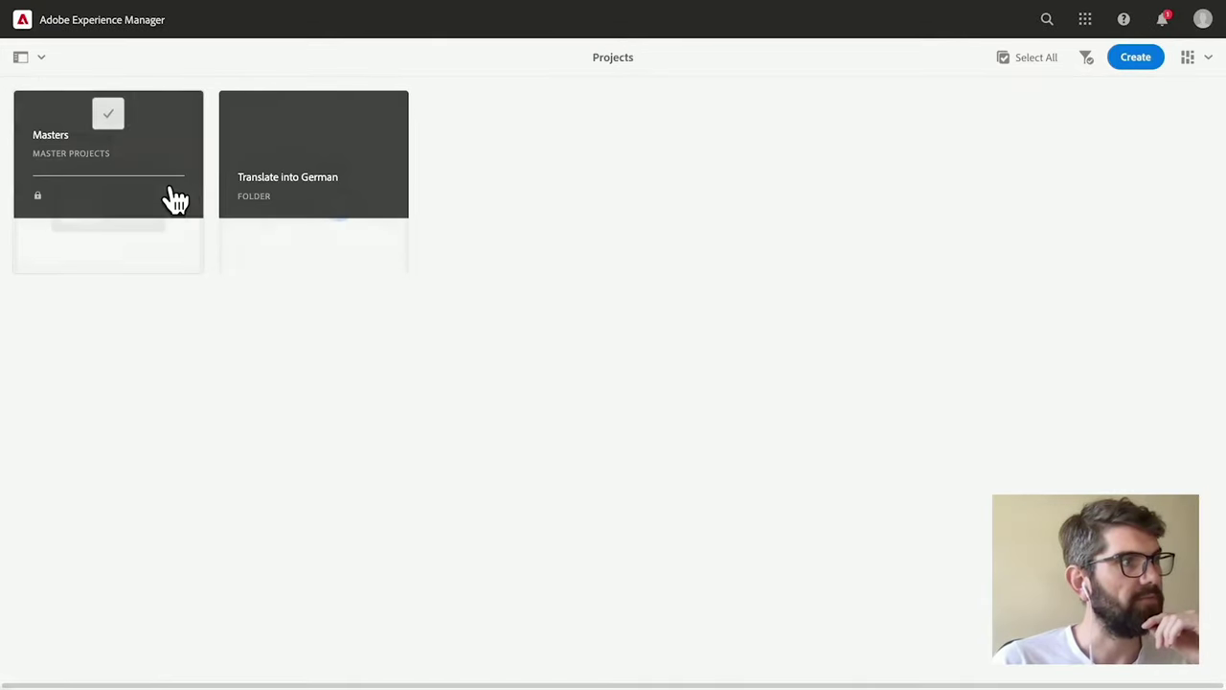
{"action": "mouse_move", "coordinate": [351, 139]}
{"action": "left_click", "coordinate": [316, 117]}
{"action": "left_click", "coordinate": [320, 122]}
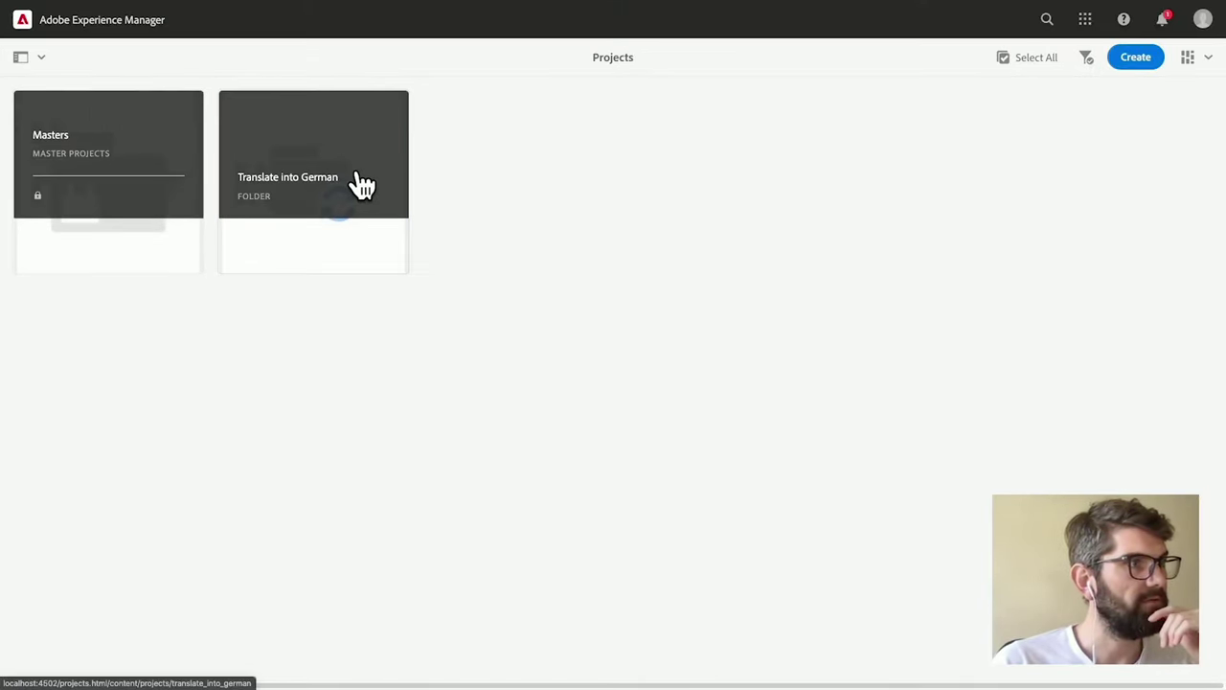
{"action": "left_click", "coordinate": [361, 184]}
Select the Translate into German [DE] project and start its translation job.
{"action": "left_click", "coordinate": [86, 117]}
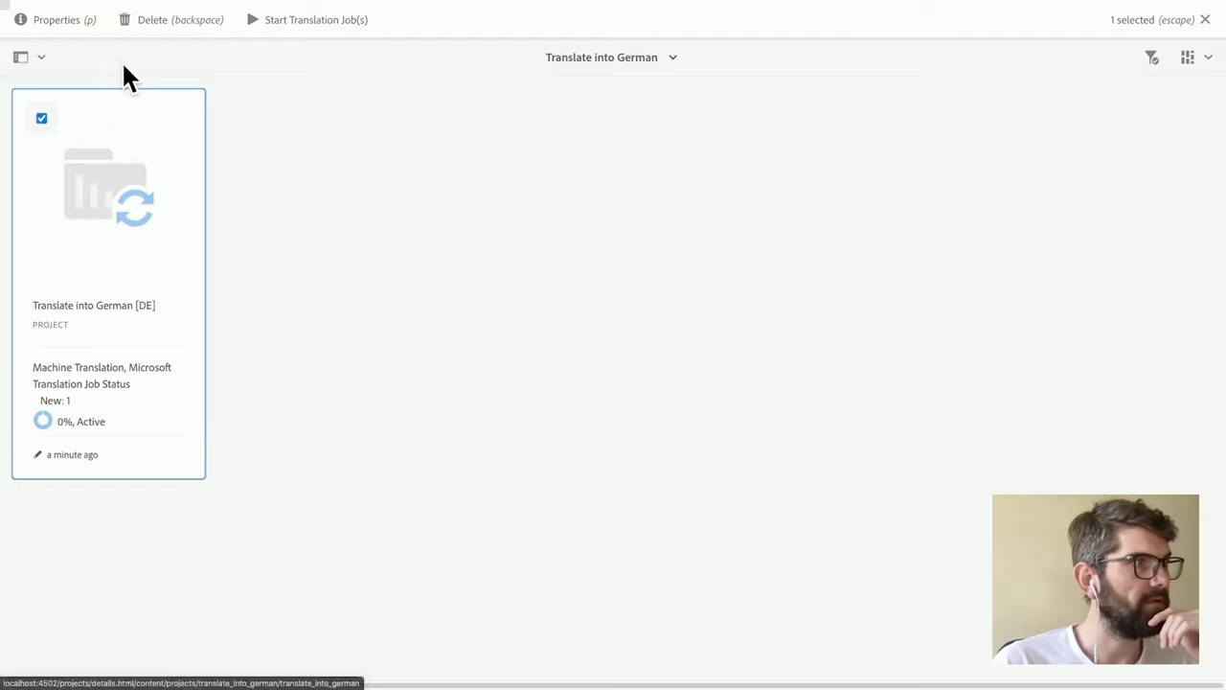
{"action": "left_click", "coordinate": [288, 19]}
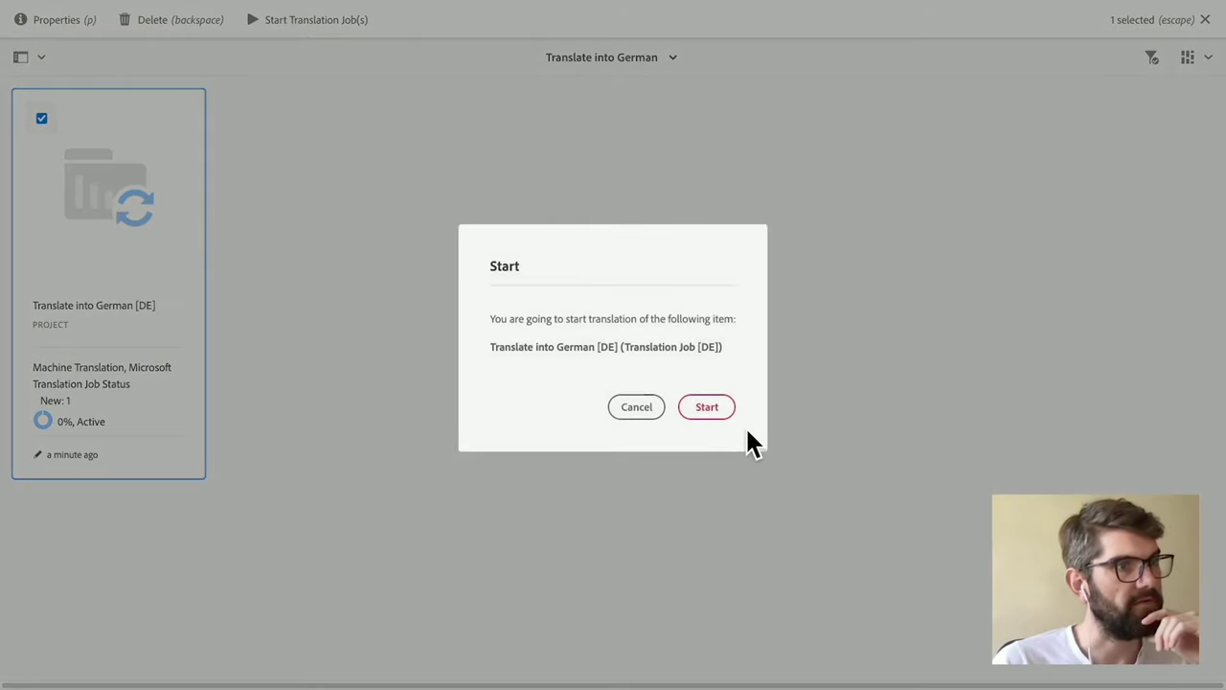
{"action": "left_click", "coordinate": [714, 414]}
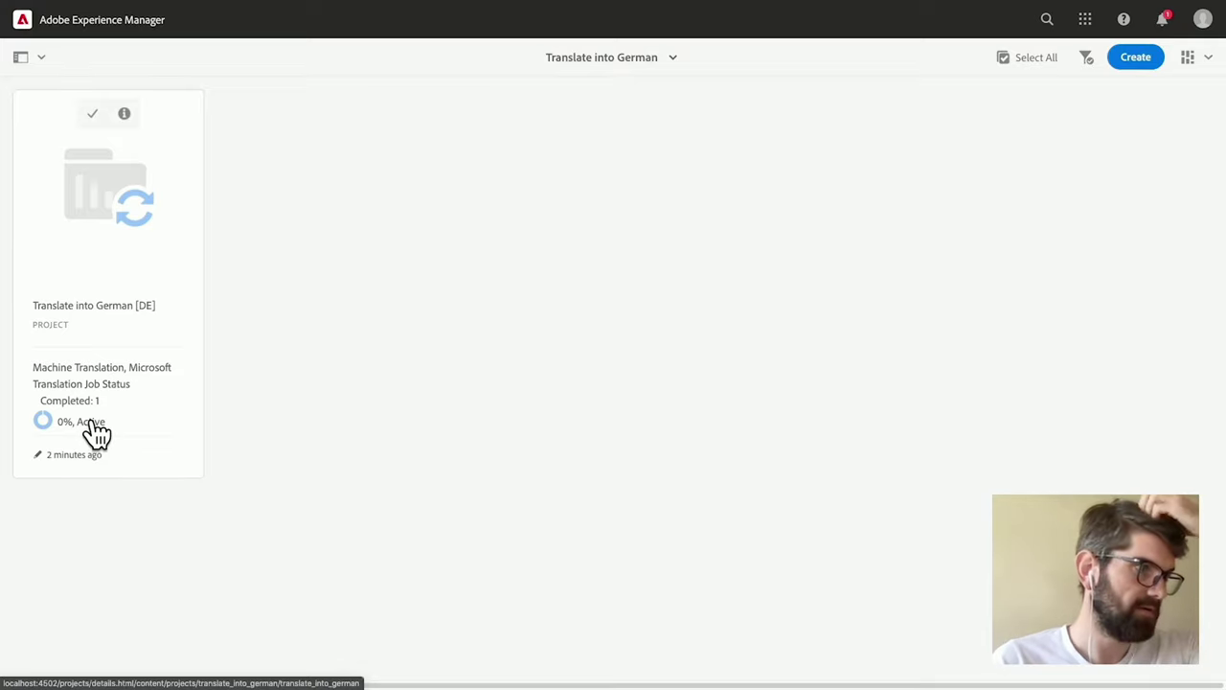
Open the Translate into German [DE] project, view all notifications in the Inbox, and read the review task's description.
{"action": "left_click", "coordinate": [122, 308]}
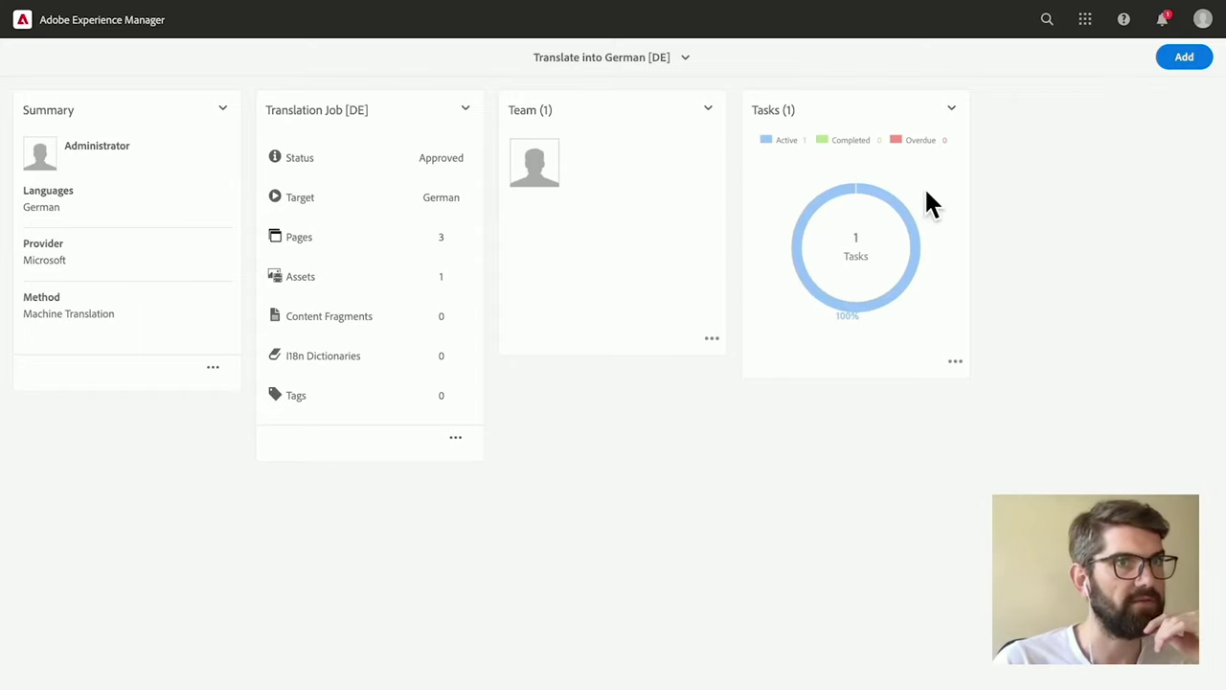
{"action": "left_click", "coordinate": [1167, 25]}
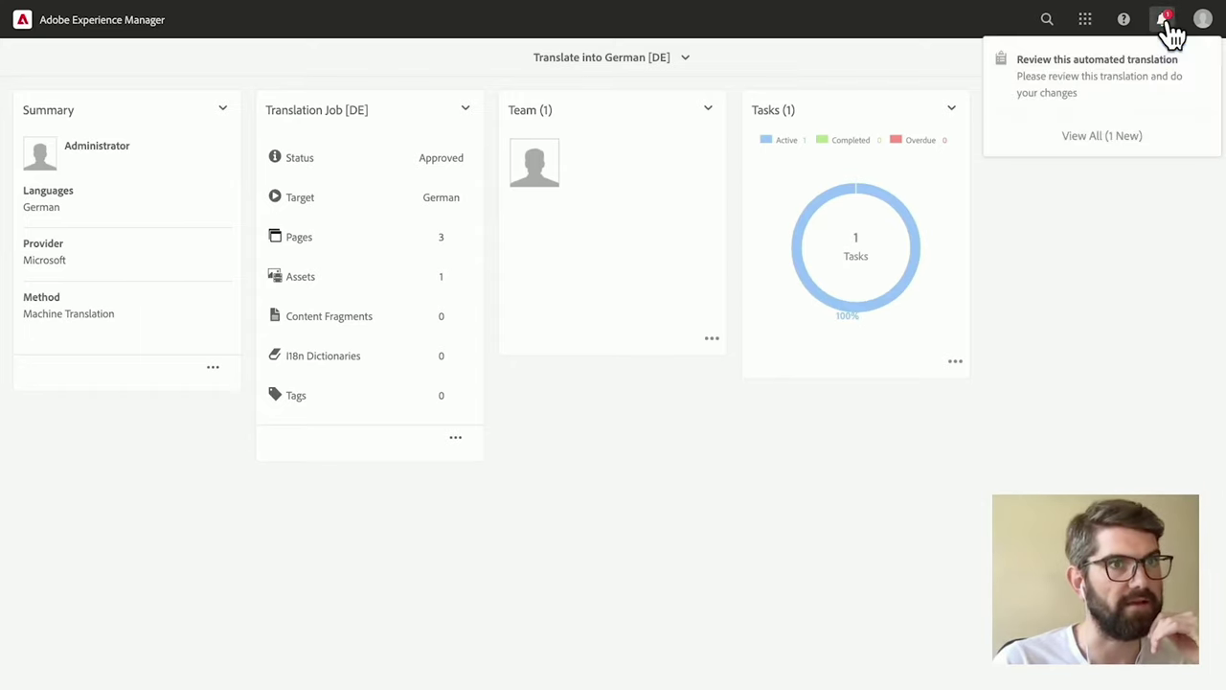
{"action": "left_click", "coordinate": [1102, 136]}
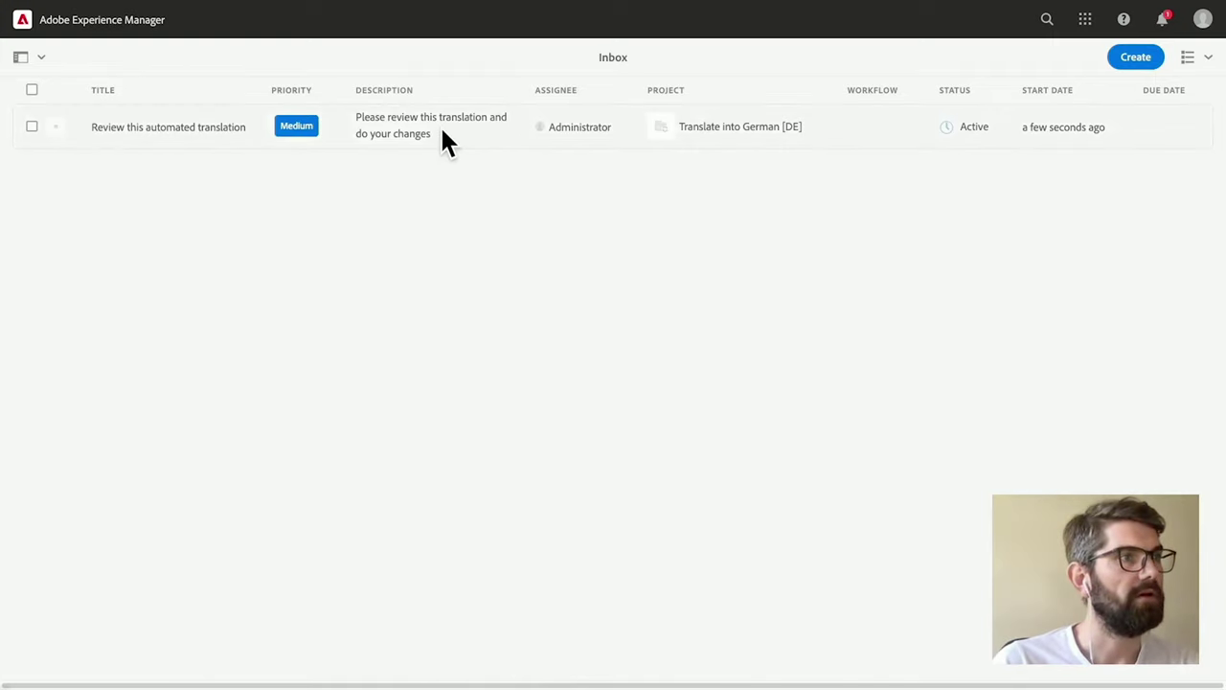
{"action": "left_click_drag", "start_coordinate": [356, 122], "coordinate": [482, 134]}
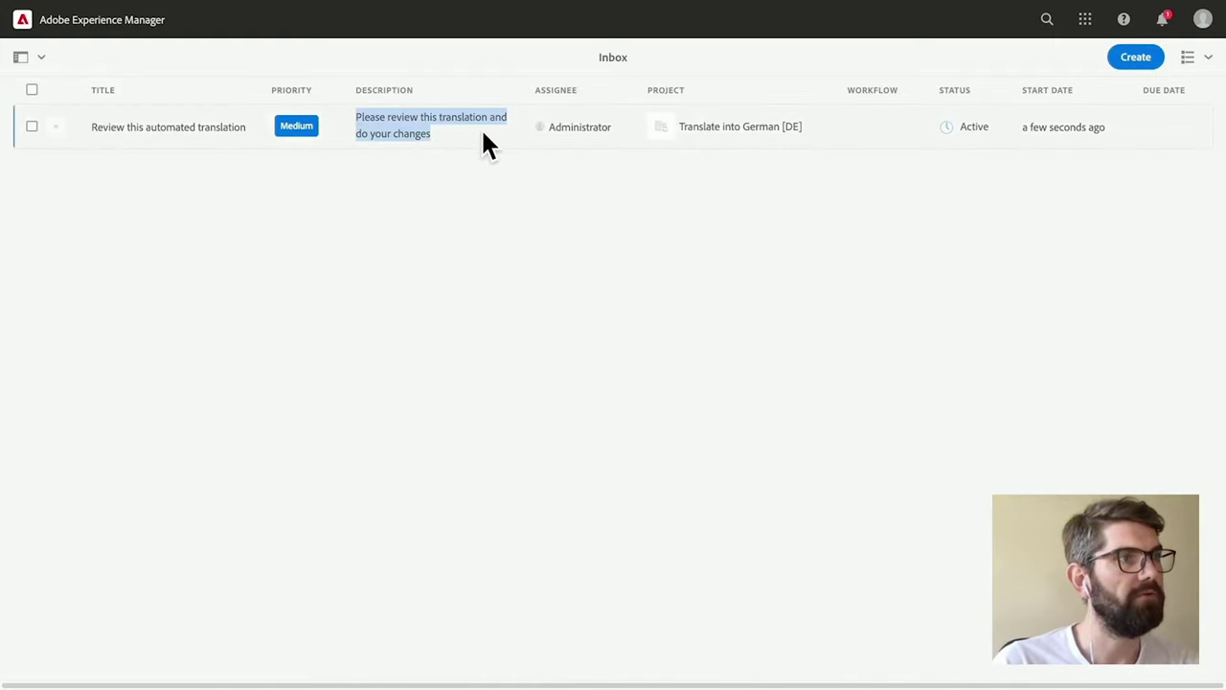
{"action": "left_click", "coordinate": [482, 182]}
Open the payload of the "Review this automated translation" task and examine the translated German page's navigation, teasers and text.
{"action": "left_click", "coordinate": [32, 127]}
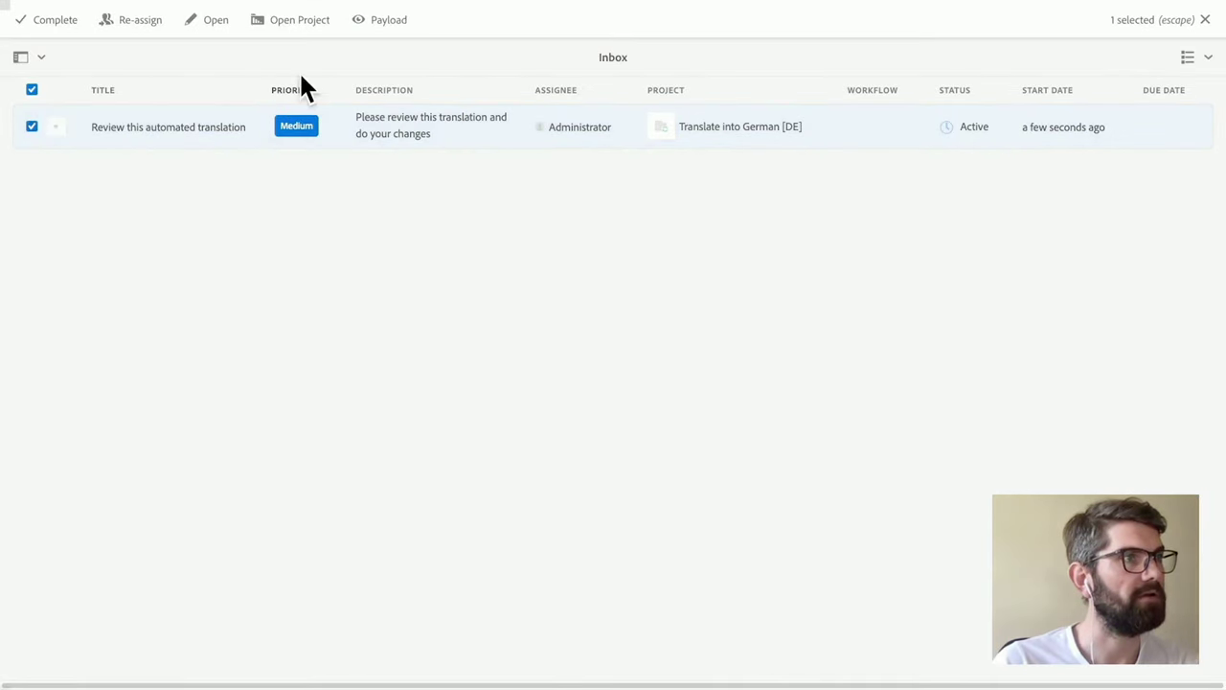
{"action": "left_click", "coordinate": [388, 20]}
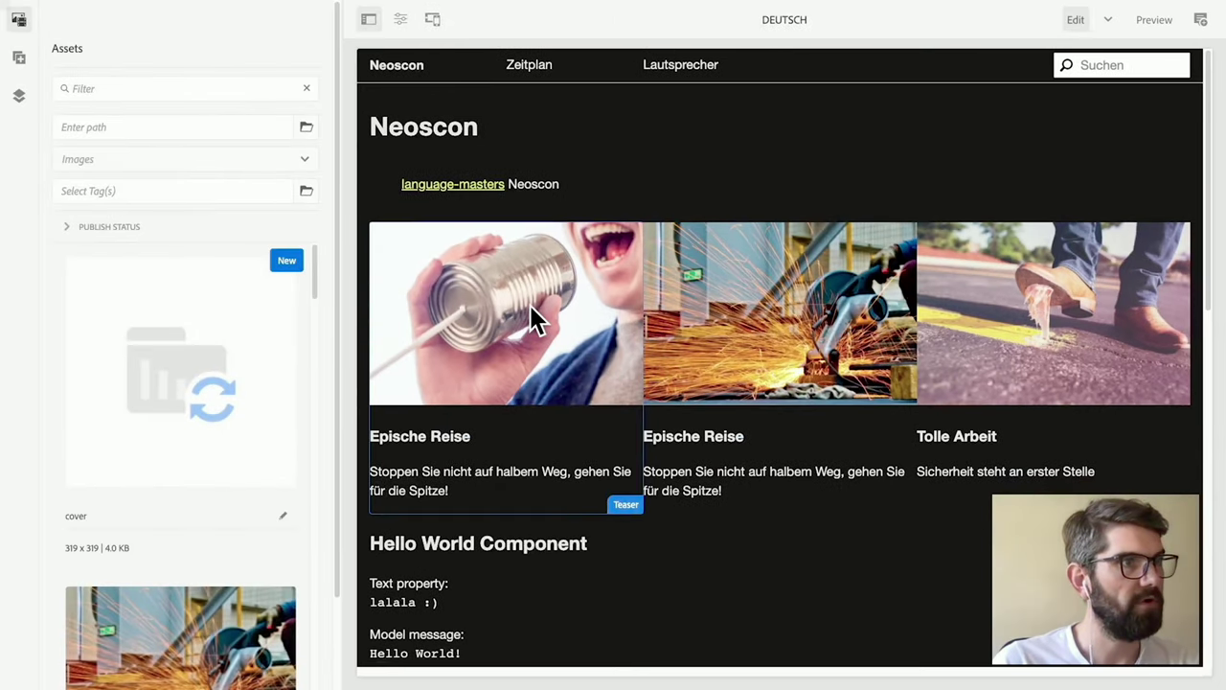
{"action": "scroll", "coordinate": [527, 316], "scroll_direction": "down", "scroll_amount": 1}
{"action": "scroll", "coordinate": [524, 313], "scroll_direction": "down", "scroll_amount": 1}
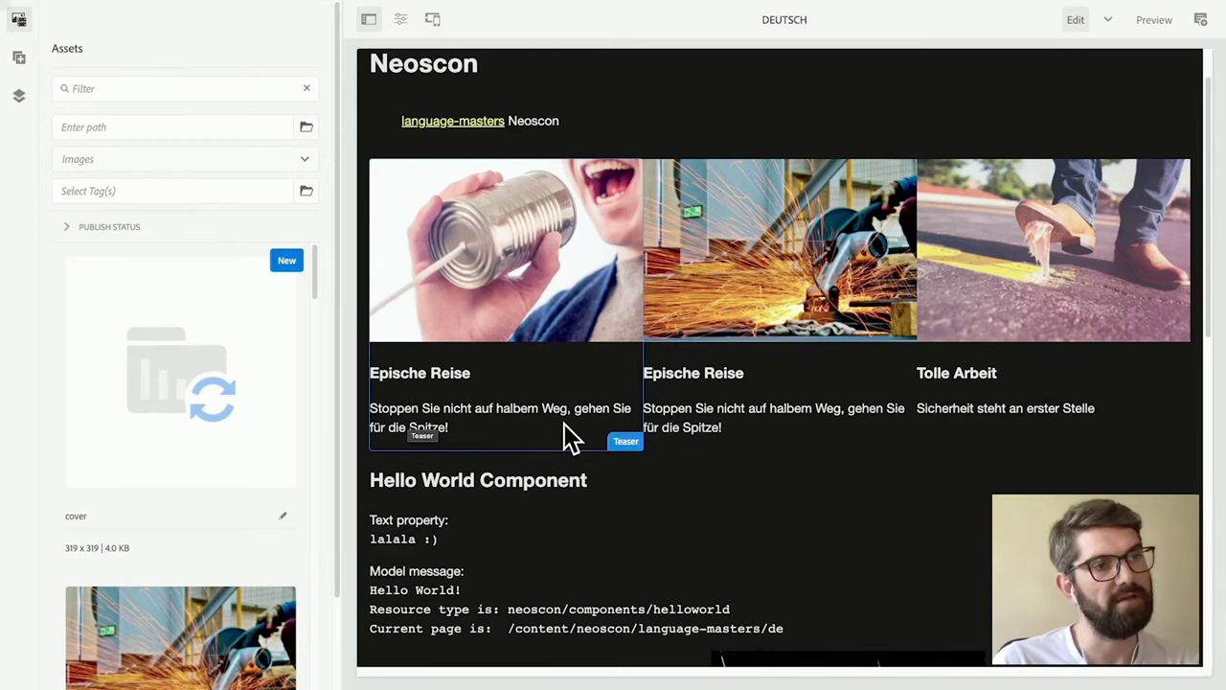
{"action": "scroll", "coordinate": [717, 440], "scroll_direction": "down", "scroll_amount": 1}
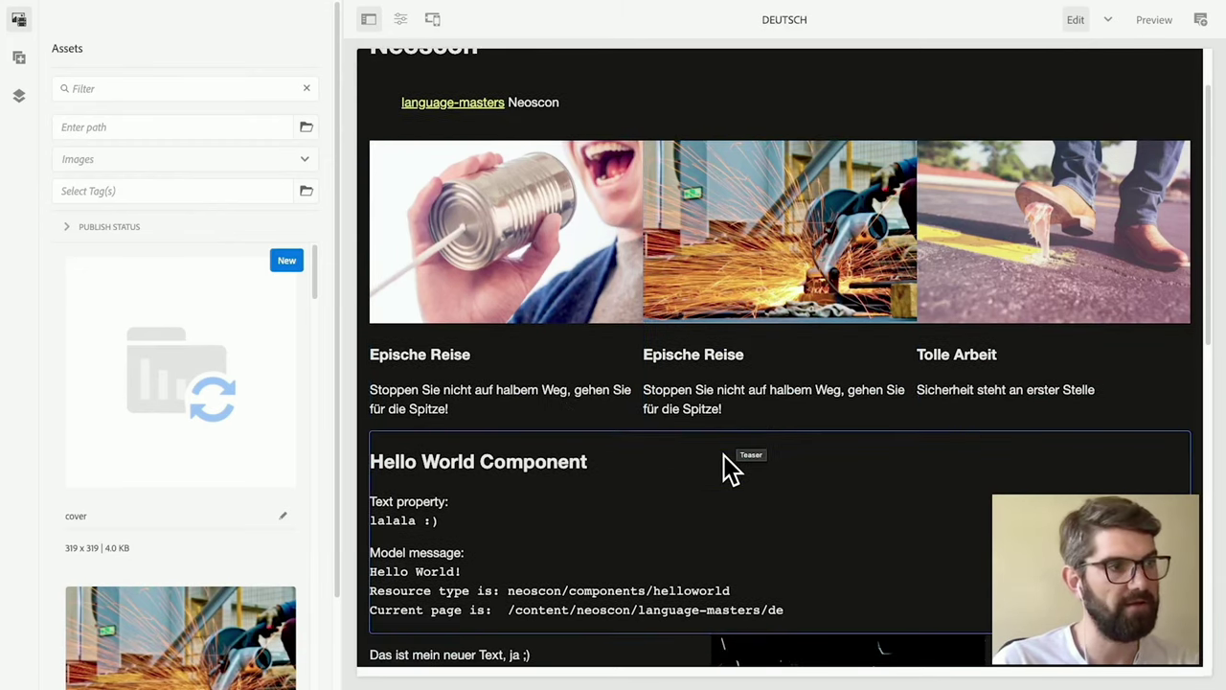
{"action": "left_click", "coordinate": [502, 487]}
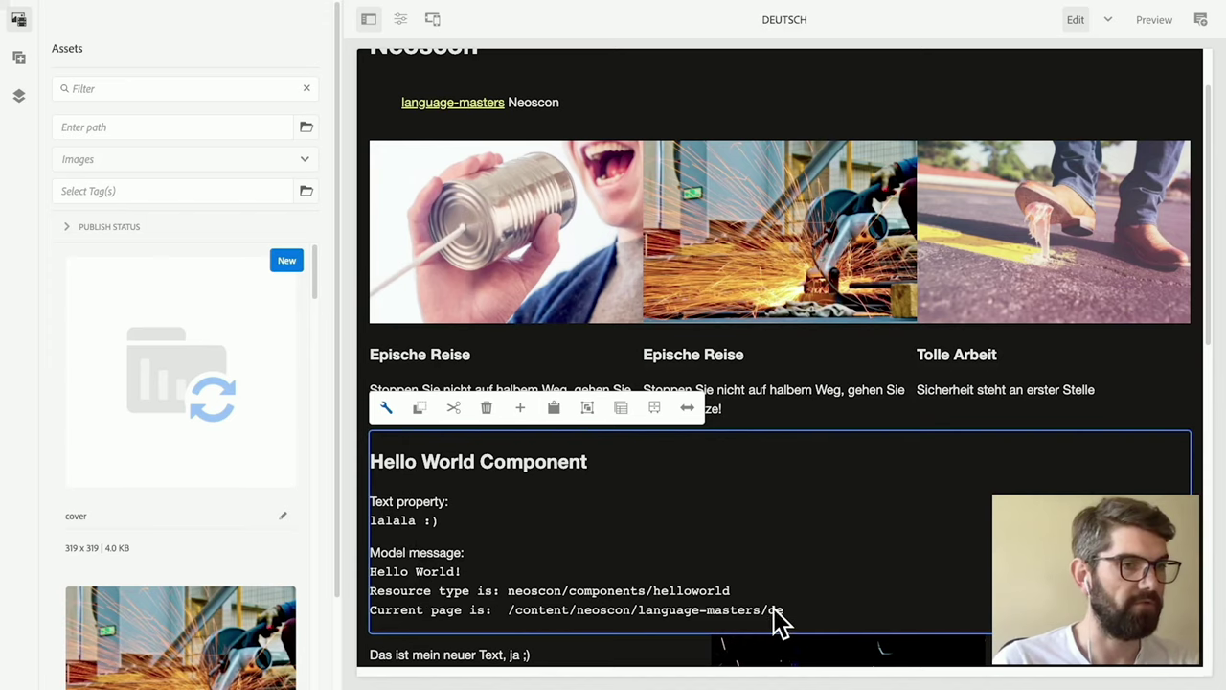
{"action": "scroll", "coordinate": [618, 518], "scroll_direction": "down", "scroll_amount": 5}
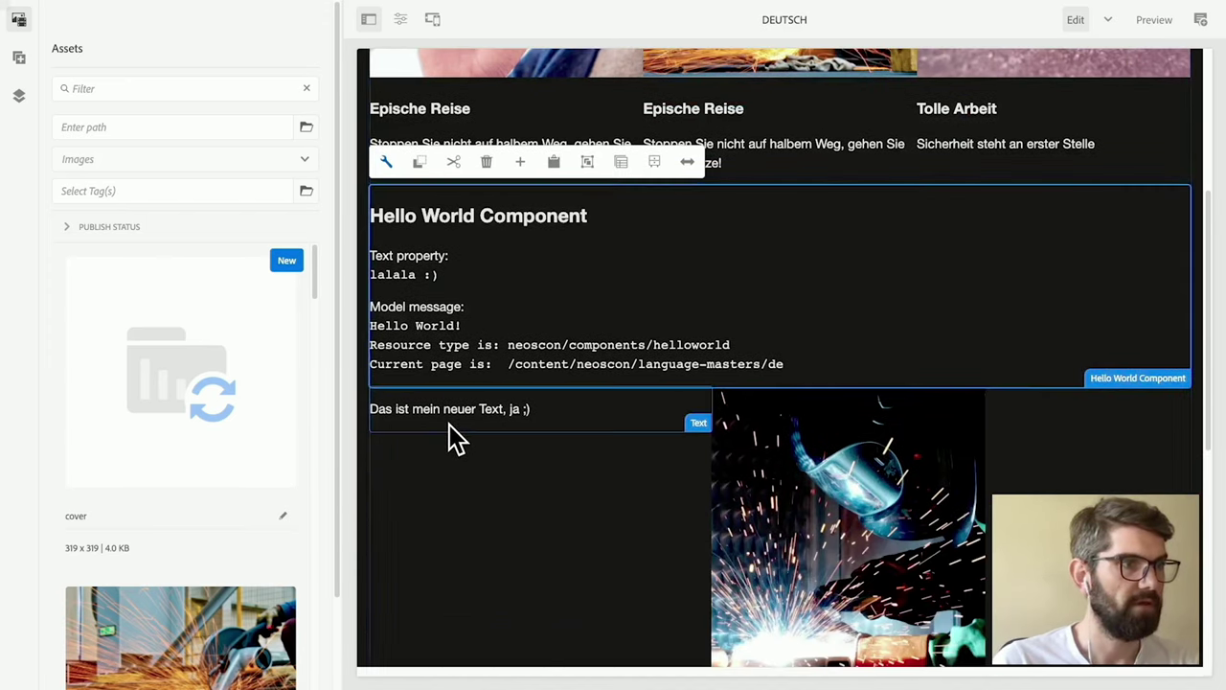
{"action": "scroll", "coordinate": [651, 540], "scroll_direction": "down", "scroll_amount": 5}
{"action": "scroll", "coordinate": [651, 551], "scroll_direction": "up", "scroll_amount": 12}
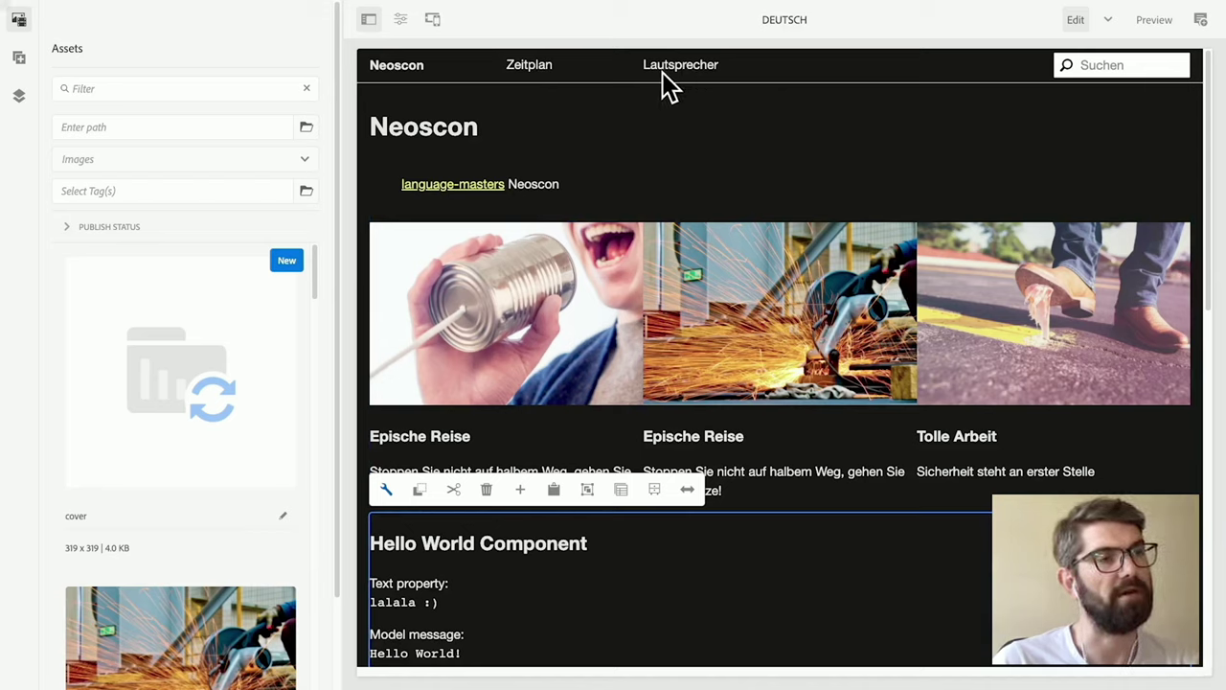
Switch back to the Inbox and clear the selection of the review task.
{"action": "mouse_move", "coordinate": [812, 10]}
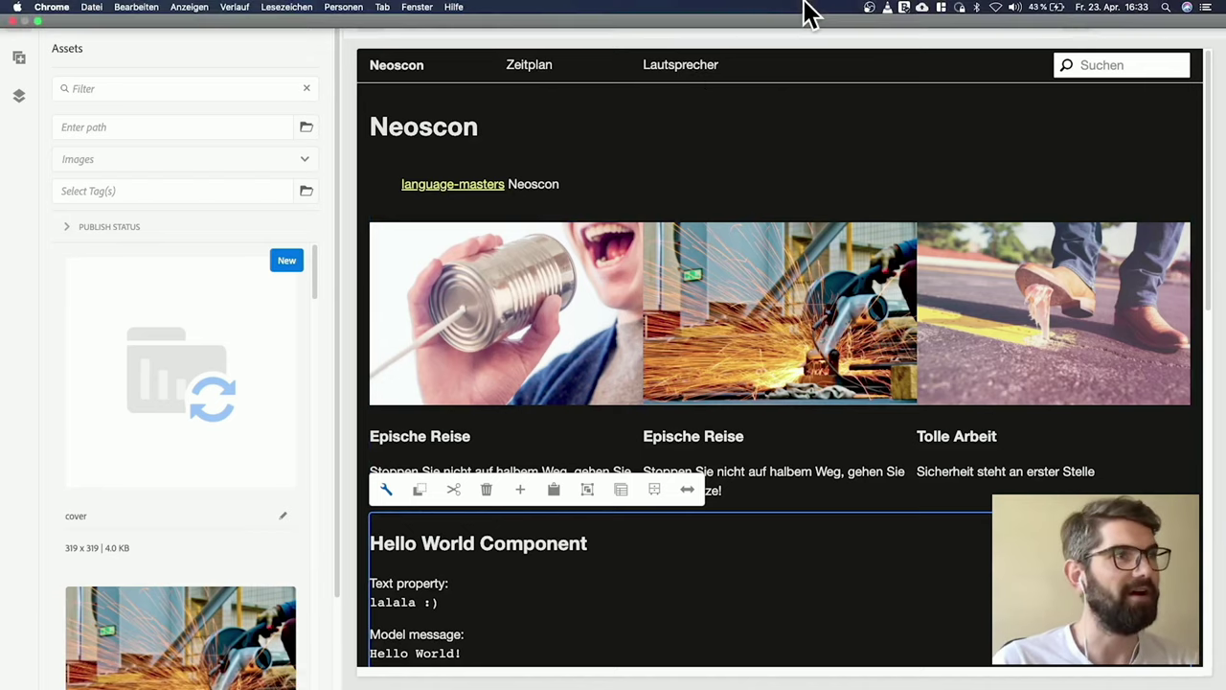
{"action": "left_click", "coordinate": [386, 7]}
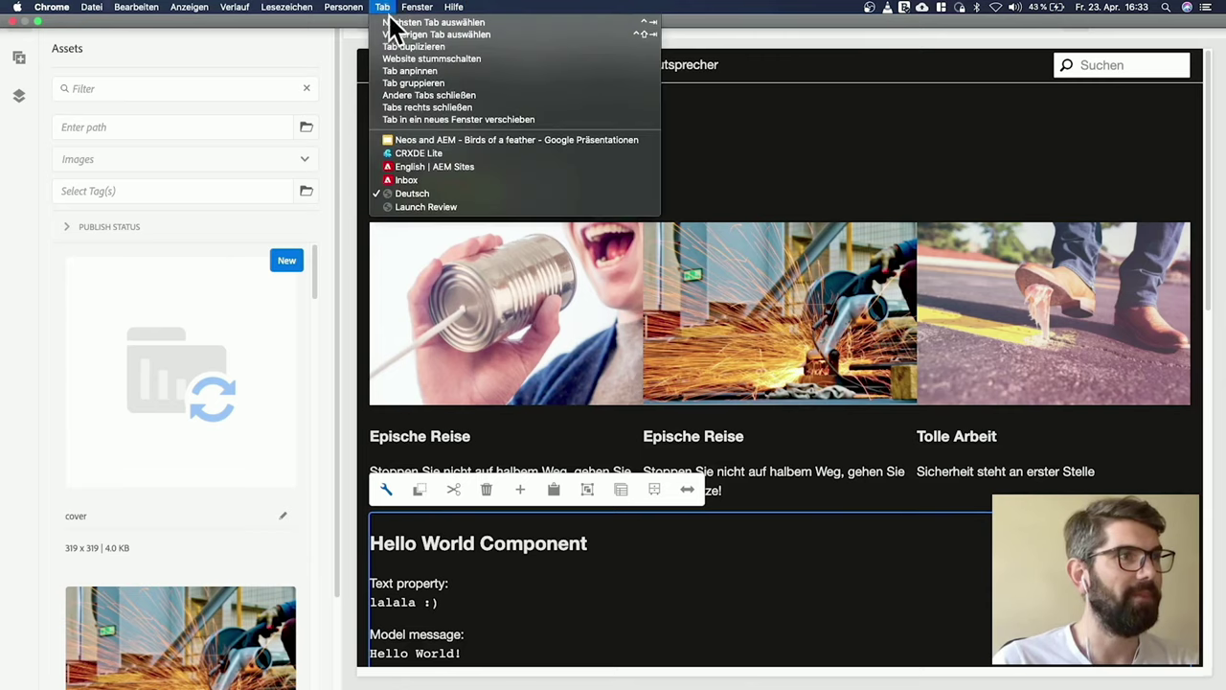
{"action": "left_click", "coordinate": [432, 180]}
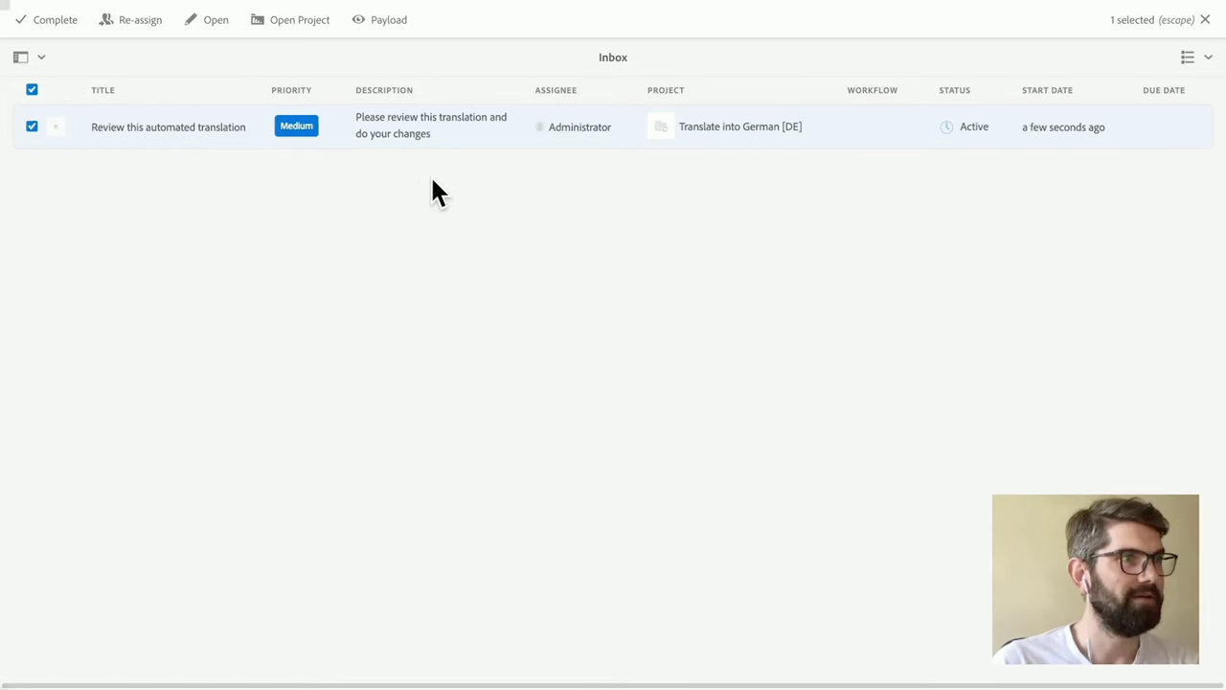
{"action": "left_click", "coordinate": [1204, 20]}
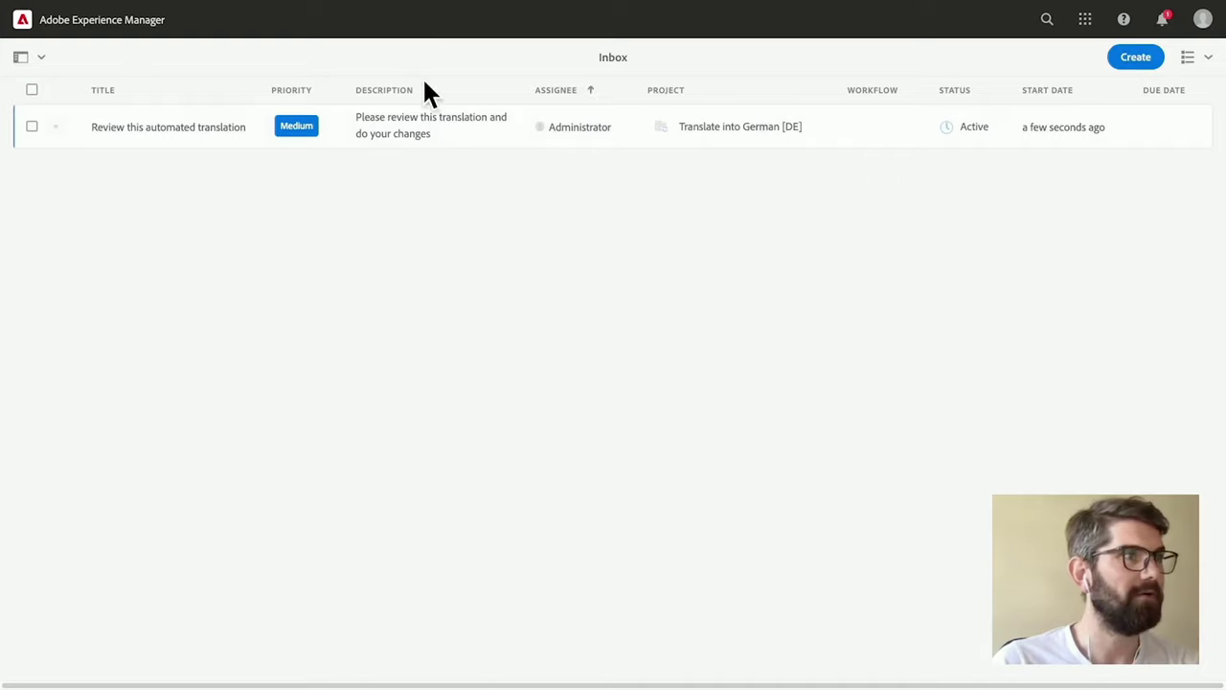
Go to Sites and show the child pages of Deutsch under Neoscon's language-masters.
{"action": "left_click", "coordinate": [94, 23]}
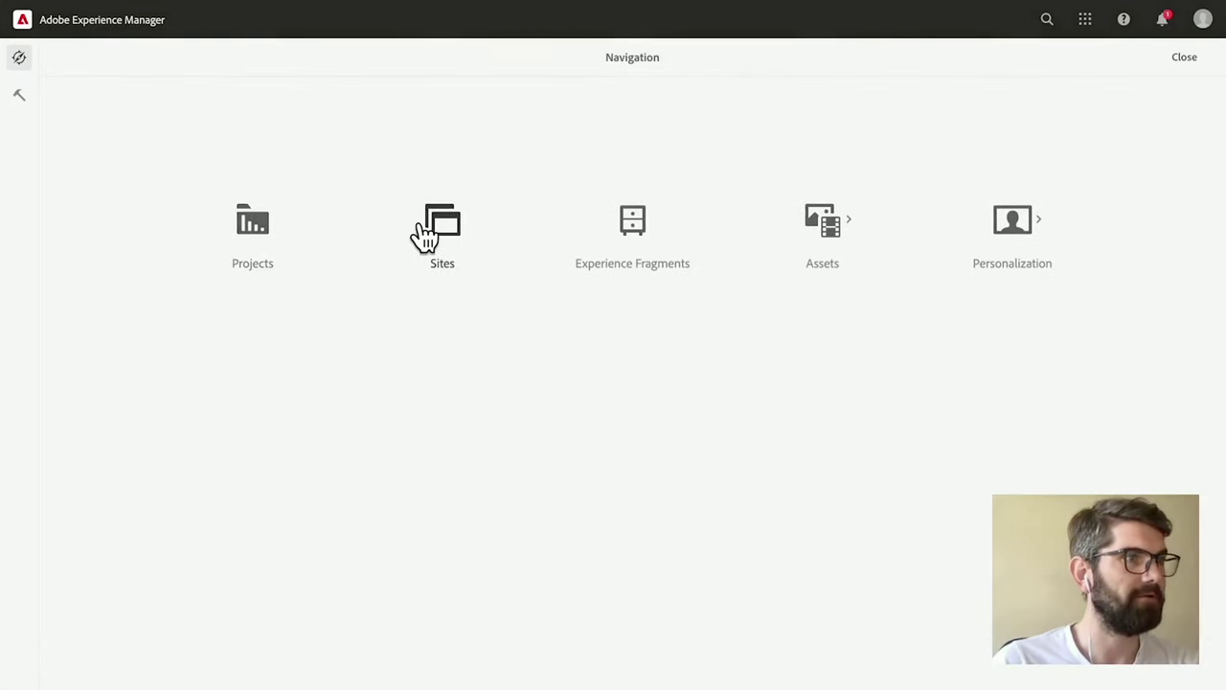
{"action": "left_click", "coordinate": [424, 233]}
{"action": "left_click", "coordinate": [182, 144]}
{"action": "left_click", "coordinate": [386, 151]}
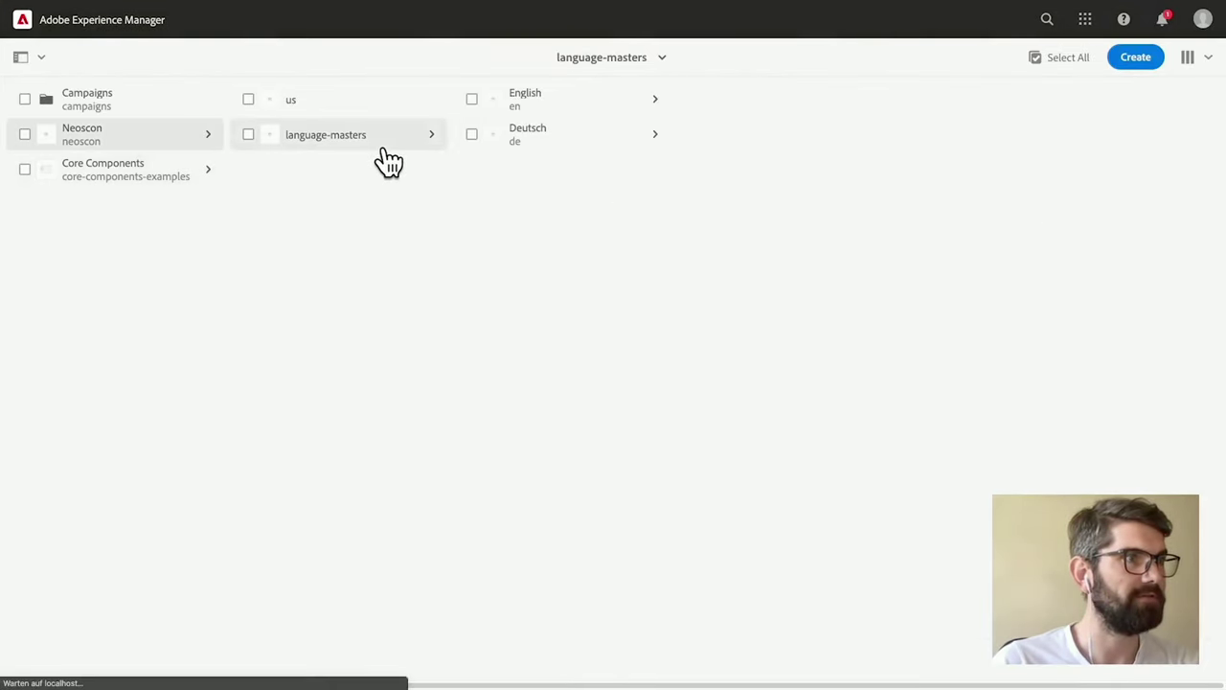
{"action": "left_click", "coordinate": [637, 146]}
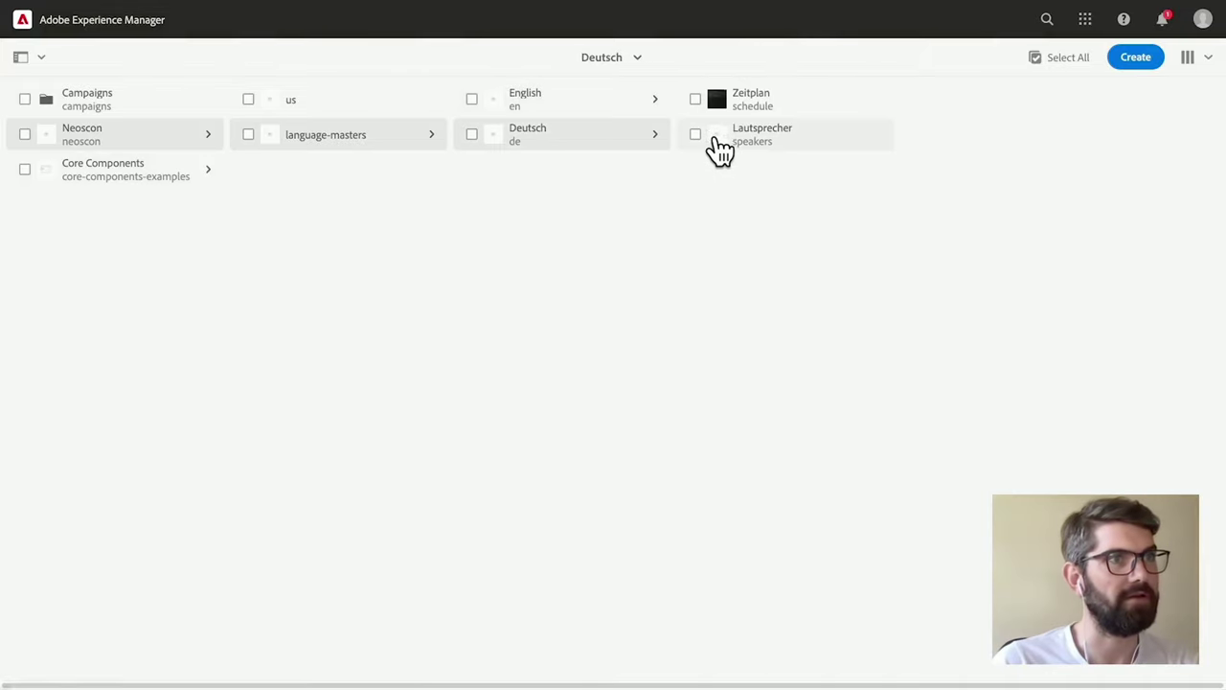
Change the title of the Lautsprecher page to "Speakers" in its properties and save it.
{"action": "left_click", "coordinate": [696, 134]}
{"action": "left_click", "coordinate": [203, 29]}
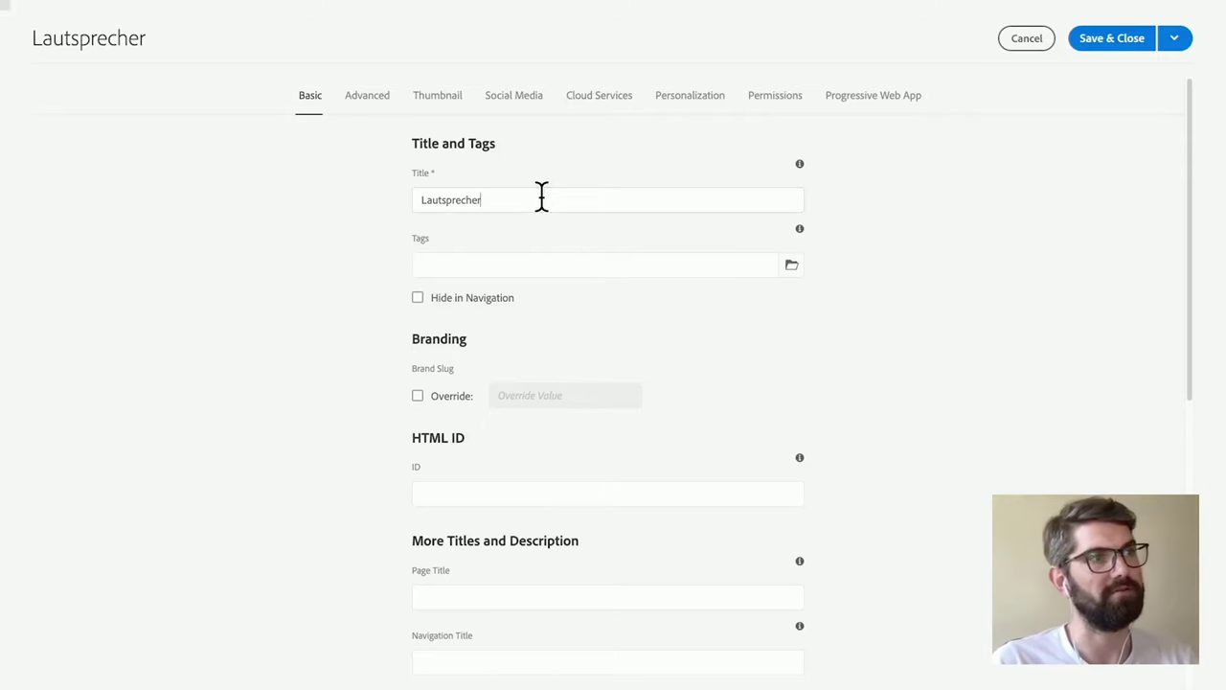
{"action": "double_click", "coordinate": [541, 196]}
{"action": "type", "text": "s"}
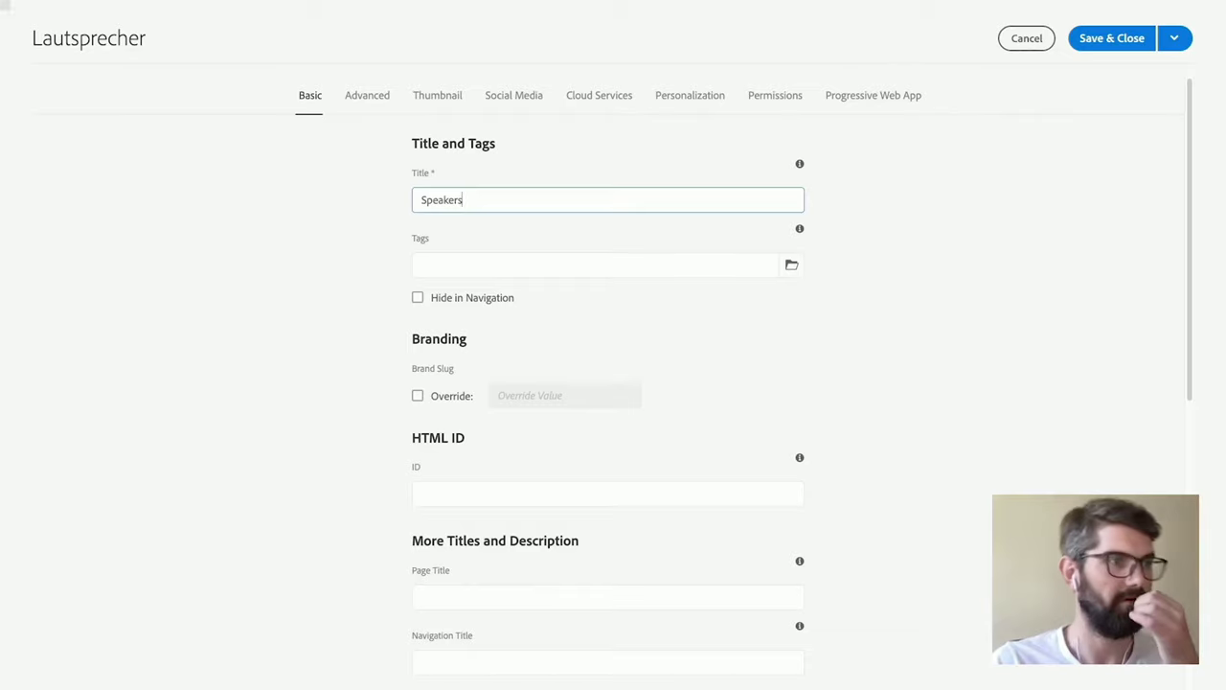
{"action": "left_click", "coordinate": [1103, 46]}
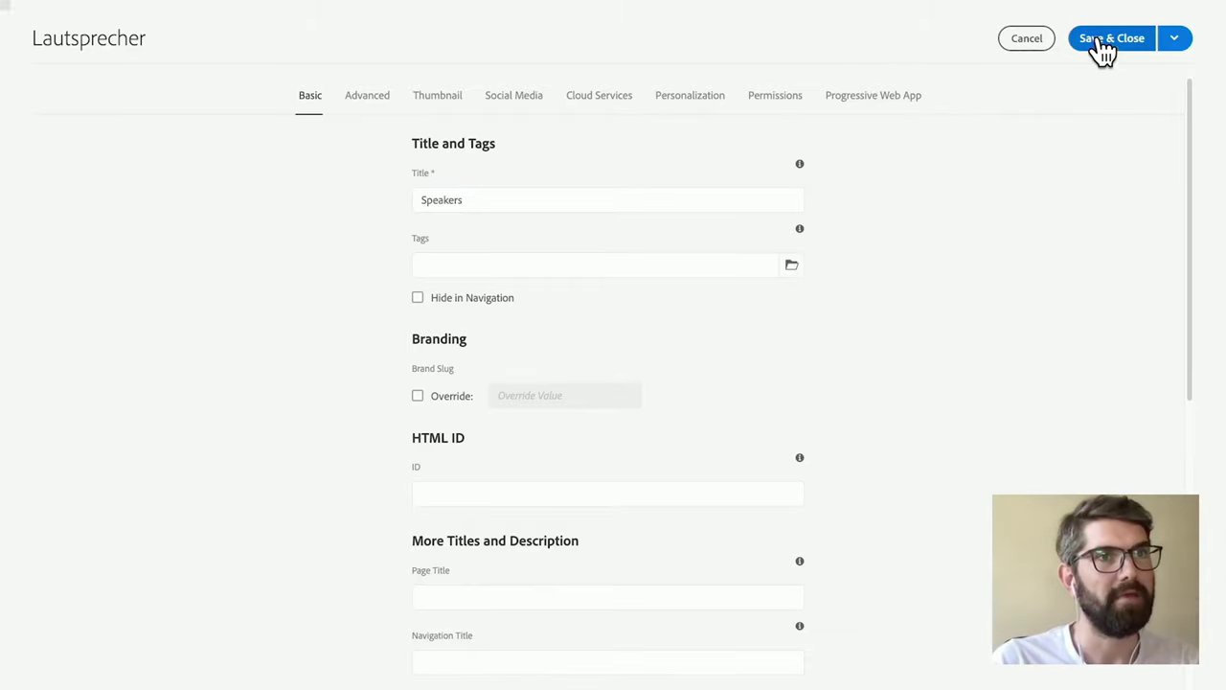
Return to the Inbox and complete the "Review this automated translation" task with the comment "Done :)".
{"action": "left_click", "coordinate": [96, 21]}
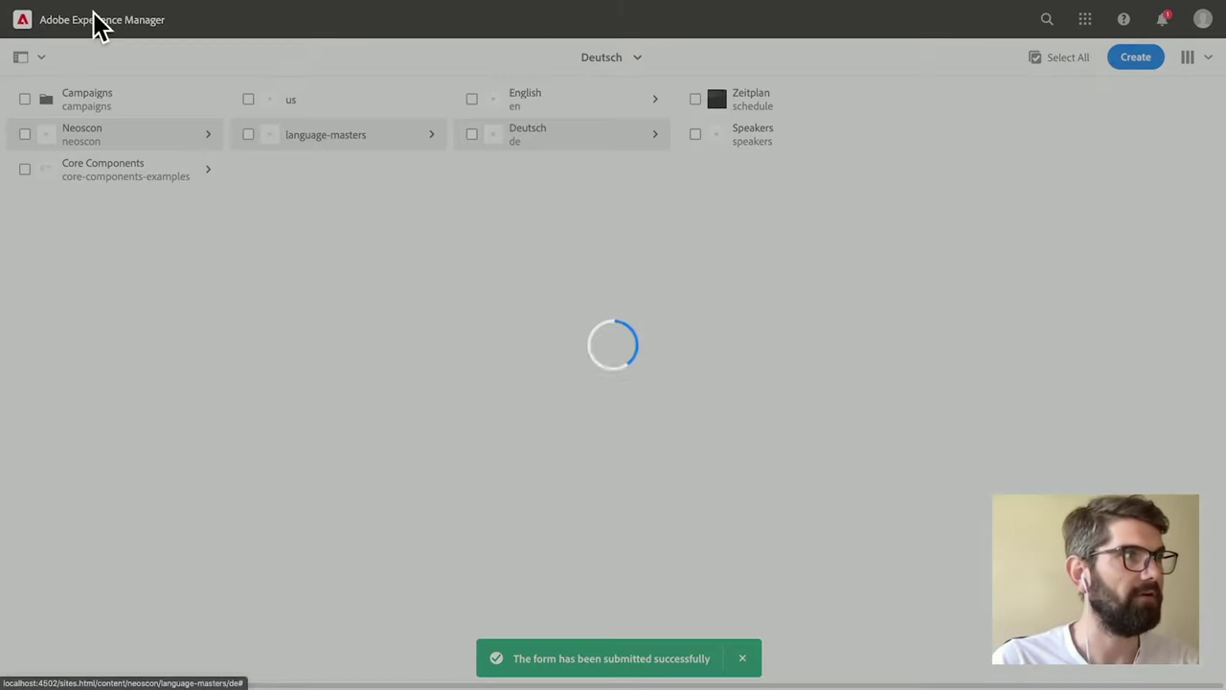
{"action": "left_click", "coordinate": [1167, 21]}
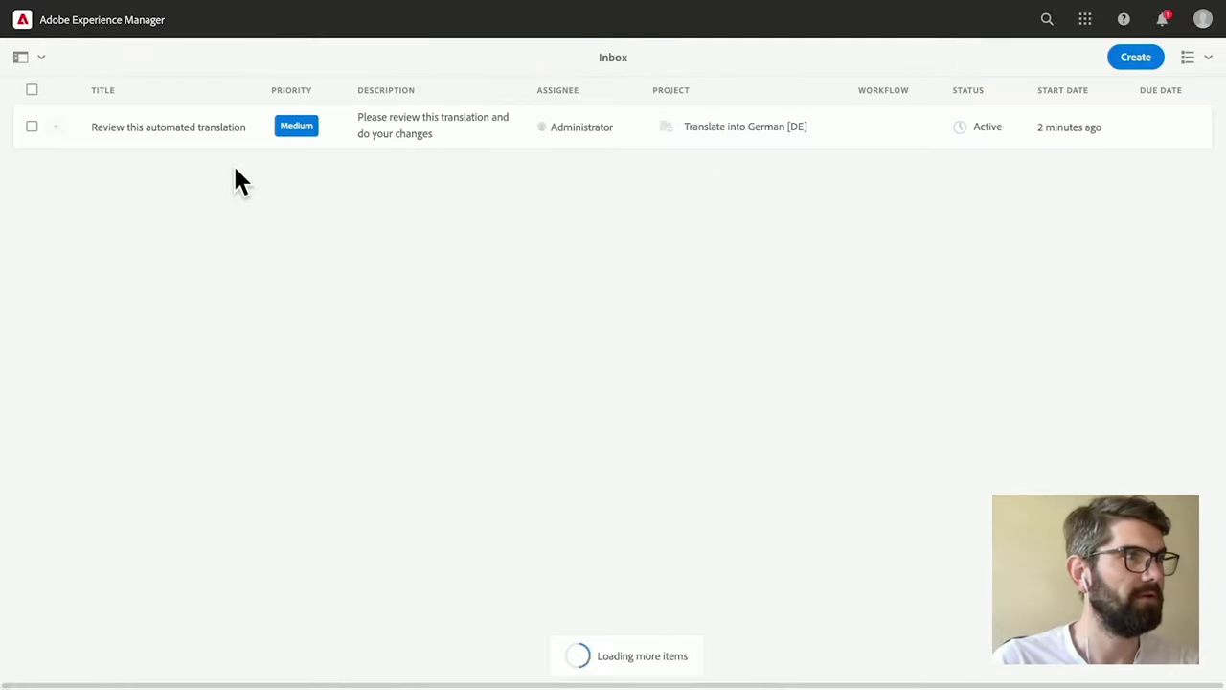
{"action": "left_click", "coordinate": [31, 129]}
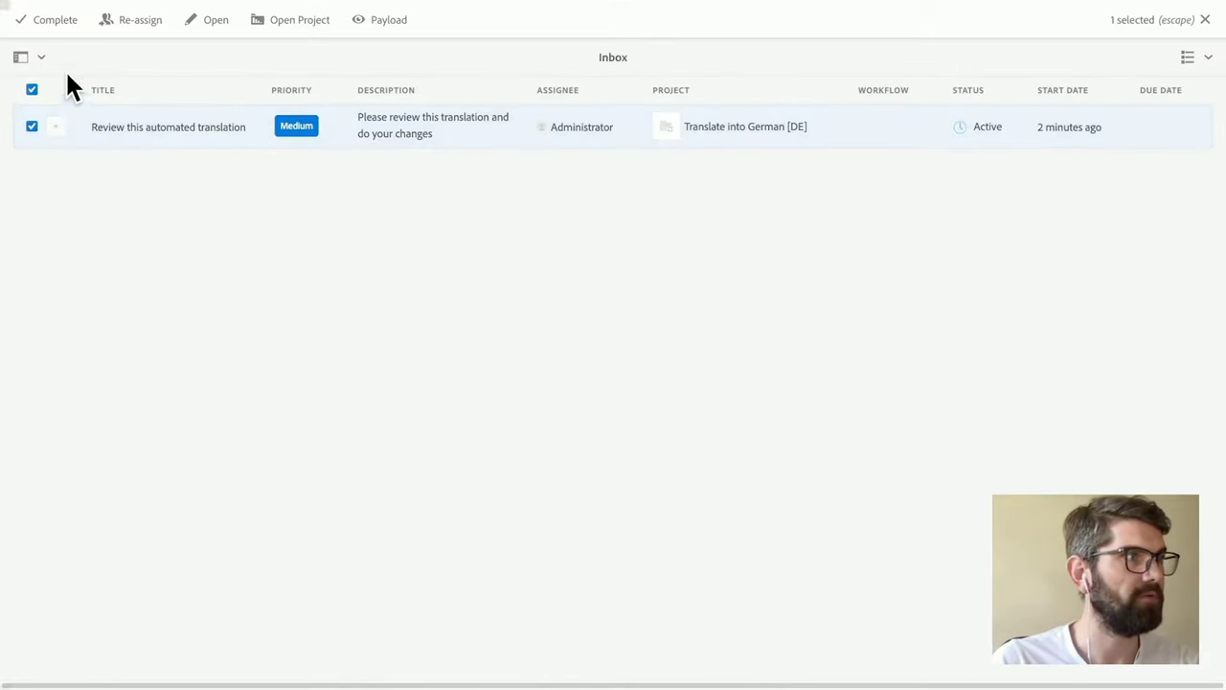
{"action": "left_click", "coordinate": [50, 19]}
{"action": "left_click", "coordinate": [653, 359]}
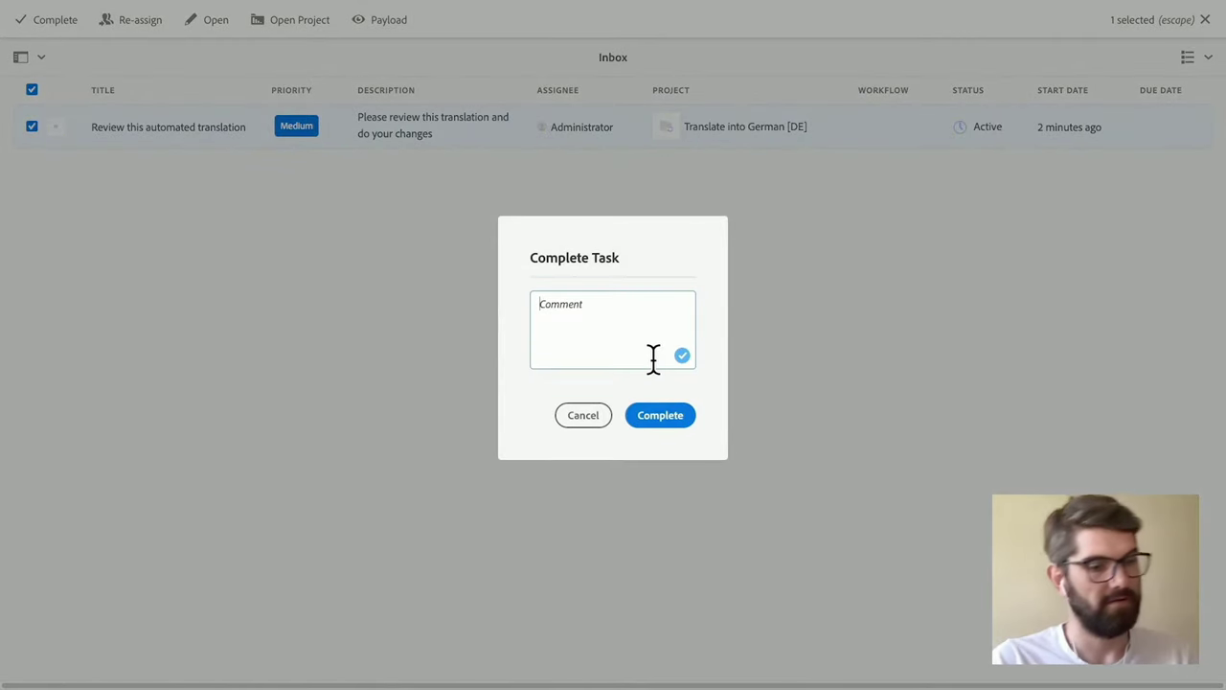
{"action": "type", "text": "Done :)"}
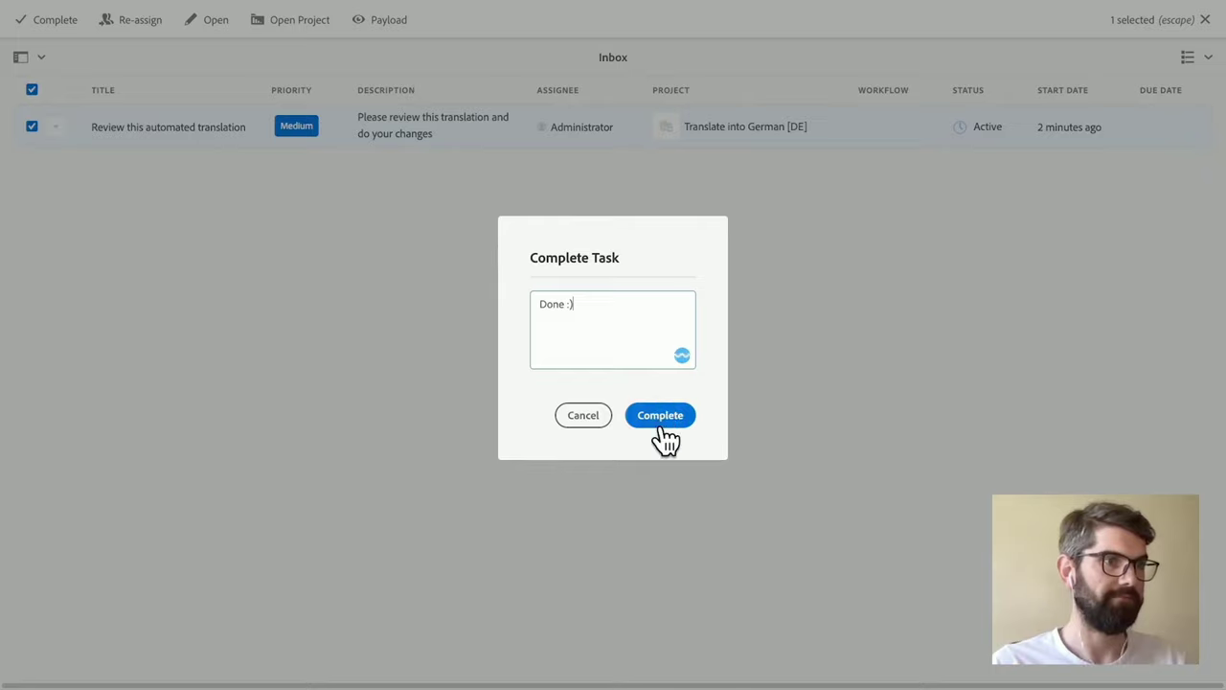
{"action": "left_click", "coordinate": [660, 420]}
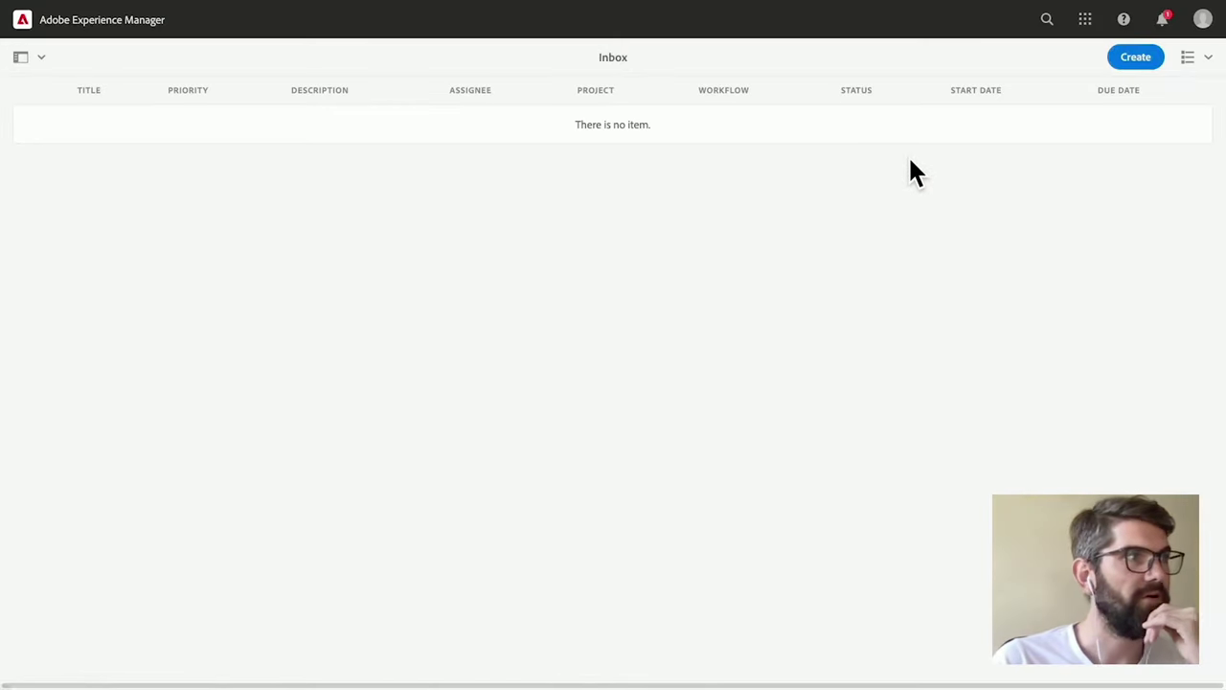
Check the notifications, then inspect the Translate into German [DE] project in its Projects folder for its translation job and task status.
{"action": "left_click", "coordinate": [126, 36]}
{"action": "left_click", "coordinate": [1163, 31]}
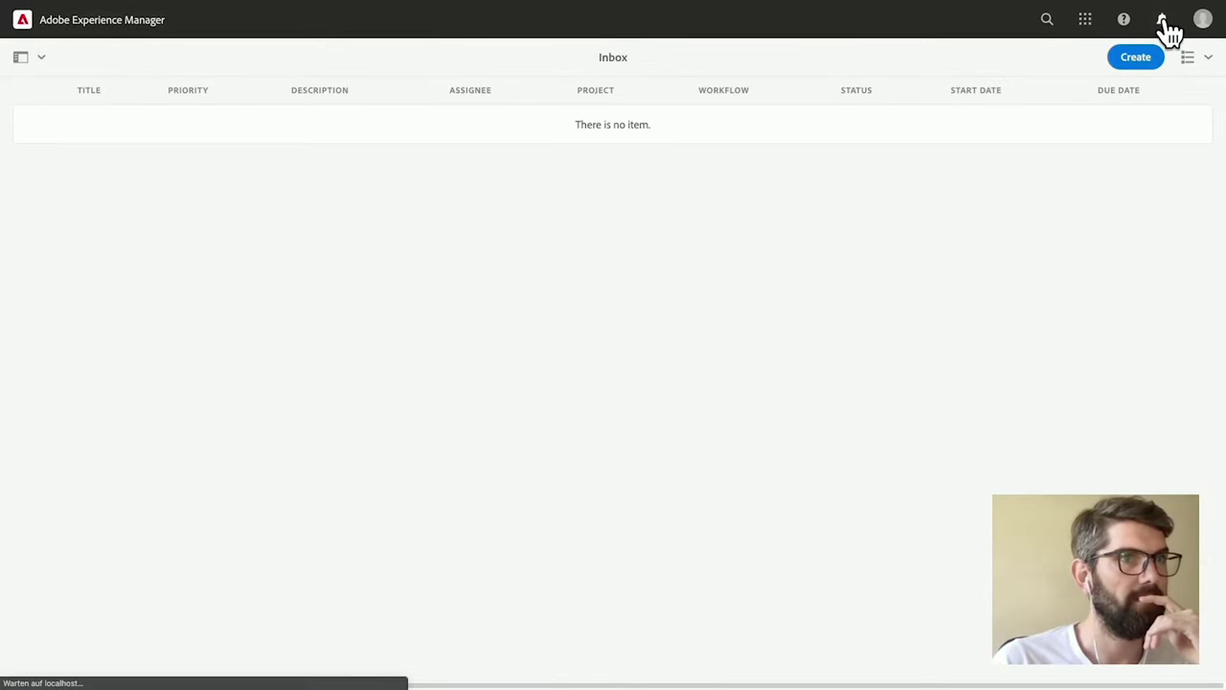
{"action": "left_click", "coordinate": [42, 23]}
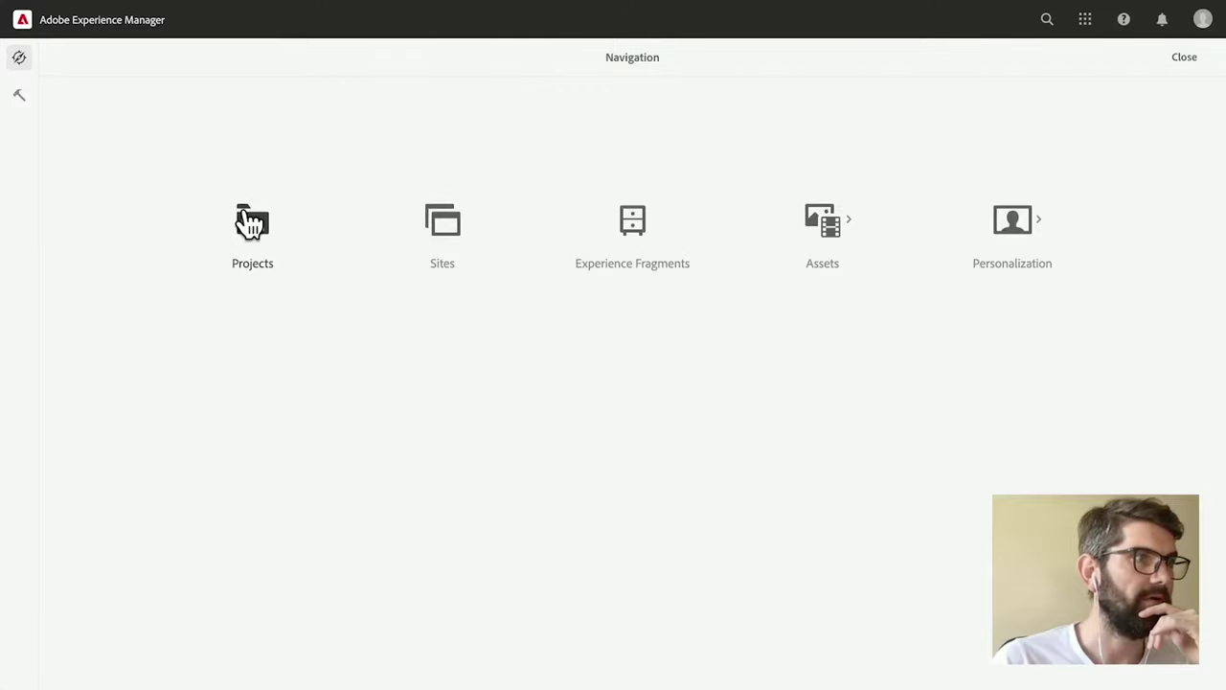
{"action": "left_click", "coordinate": [250, 223]}
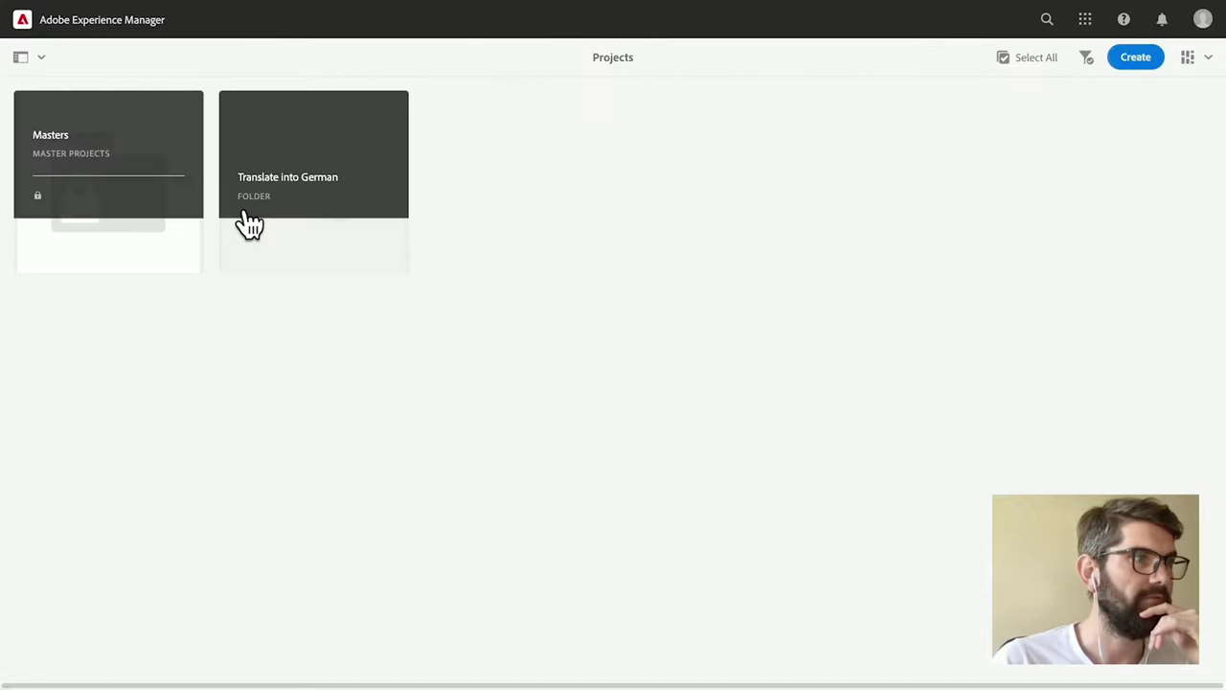
{"action": "left_click", "coordinate": [364, 201]}
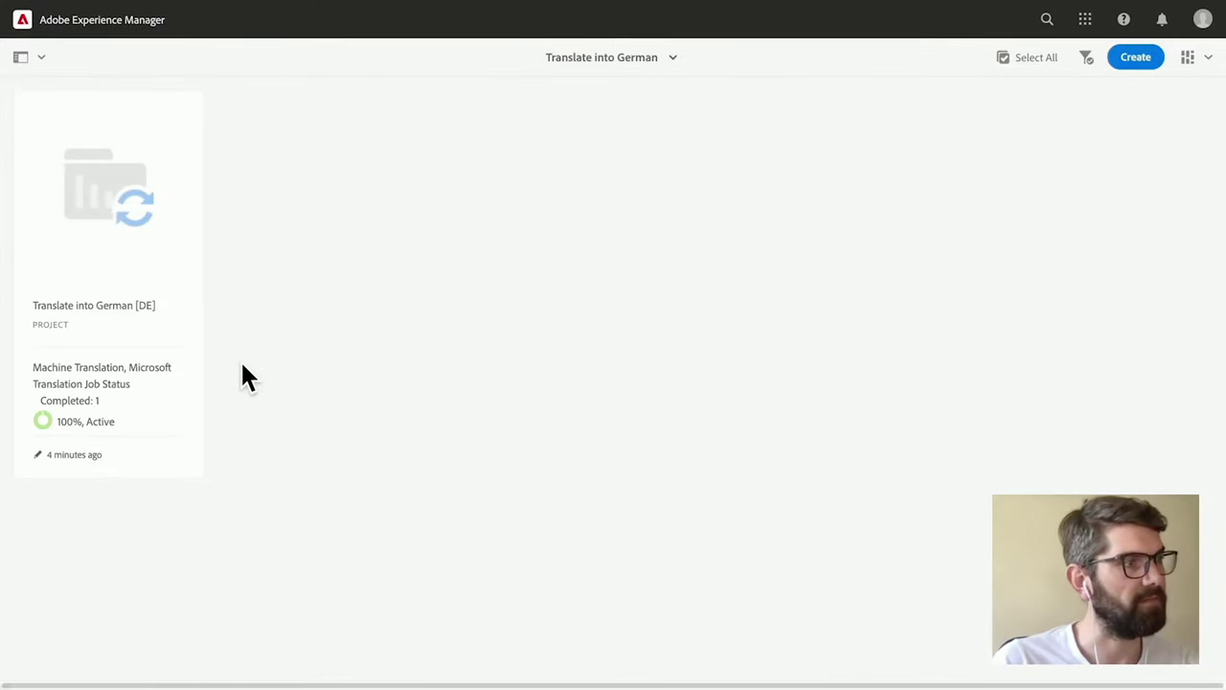
{"action": "left_click", "coordinate": [89, 196]}
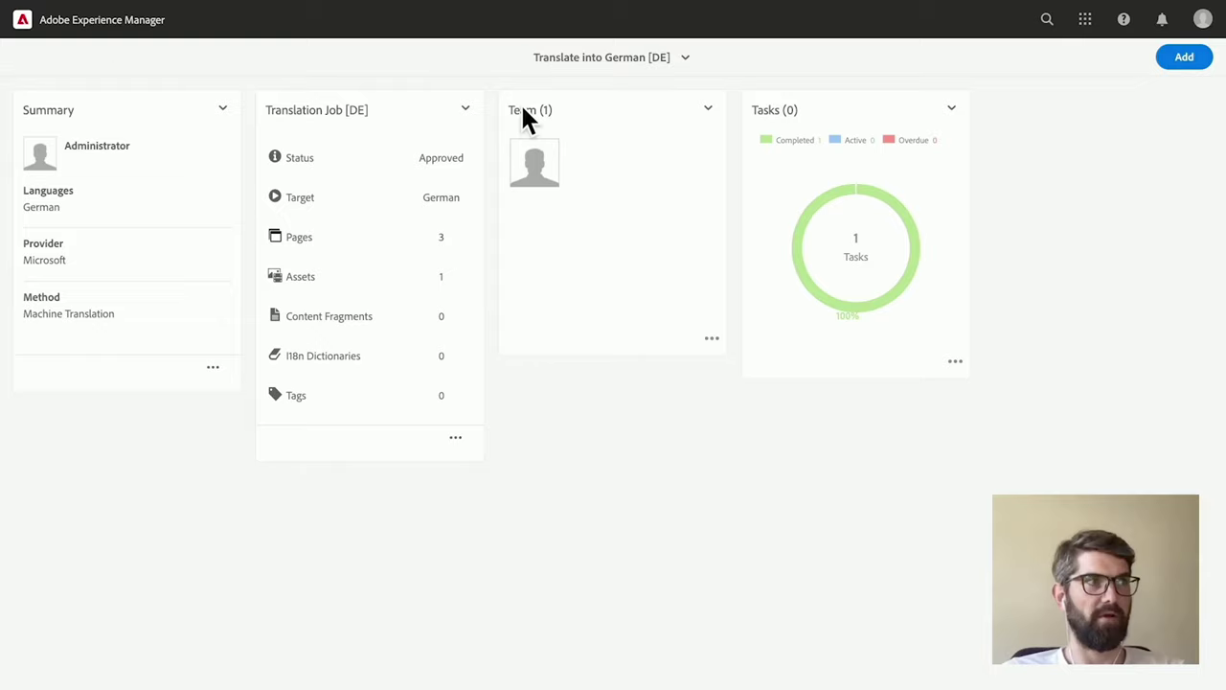
Open CRXDE Lite from the general tools and collapse the apps folder in the repository tree.
{"action": "left_click", "coordinate": [100, 37]}
{"action": "left_click", "coordinate": [19, 96]}
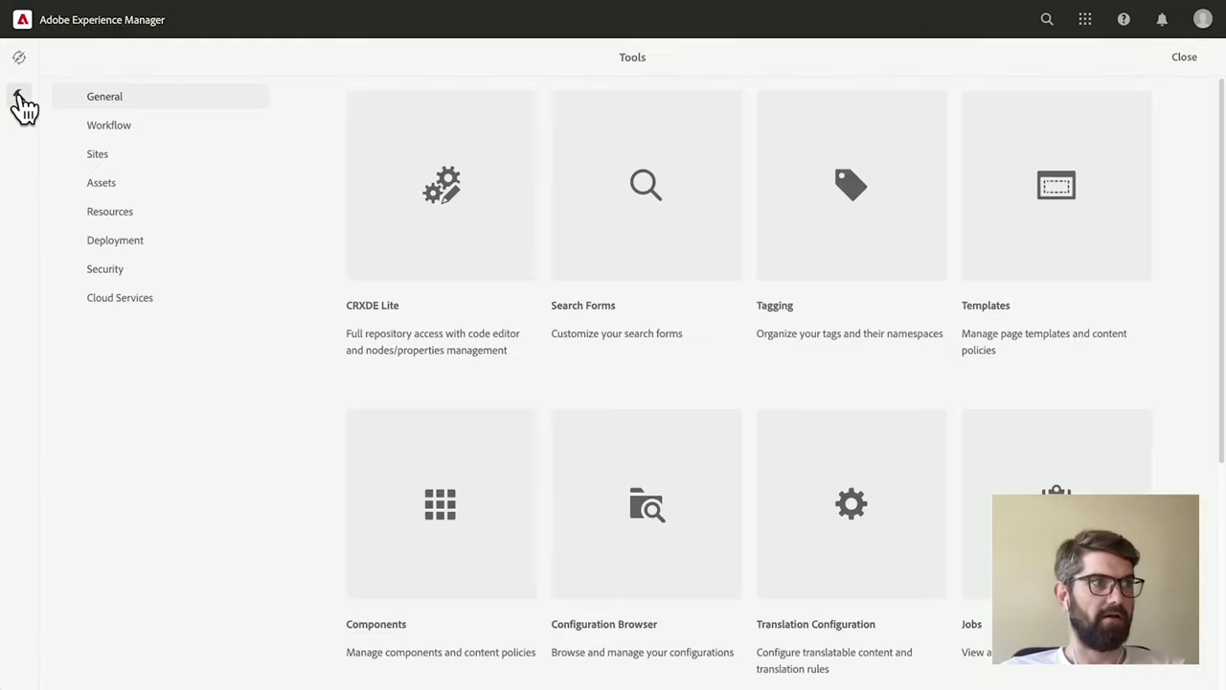
{"action": "left_click", "coordinate": [402, 219]}
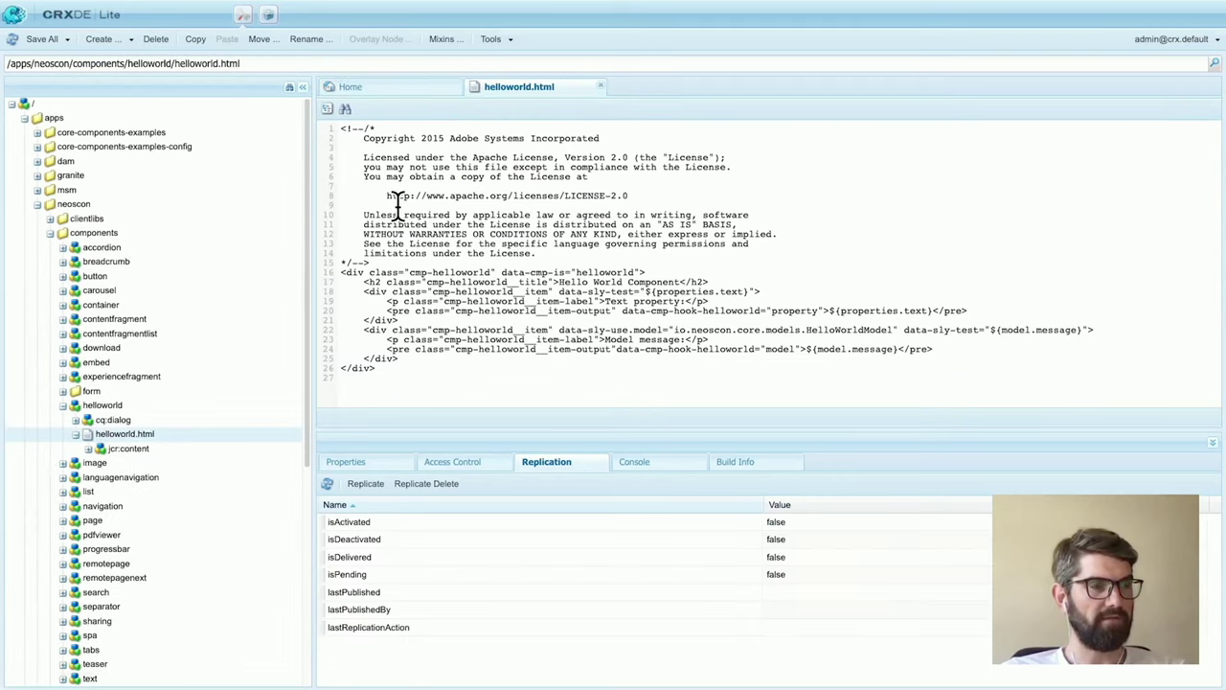
{"action": "left_click", "coordinate": [24, 117]}
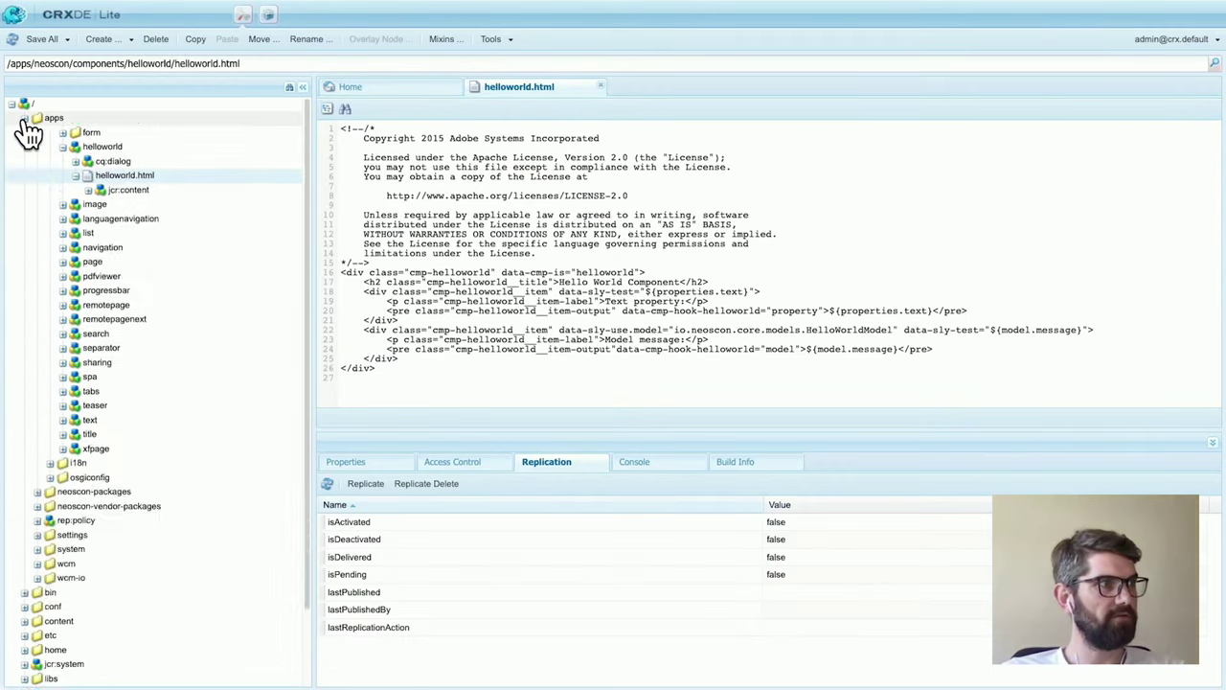
Expand the var folder in the repository tree down to workflow and its models to view the stored workflow models.
{"action": "left_click", "coordinate": [25, 305]}
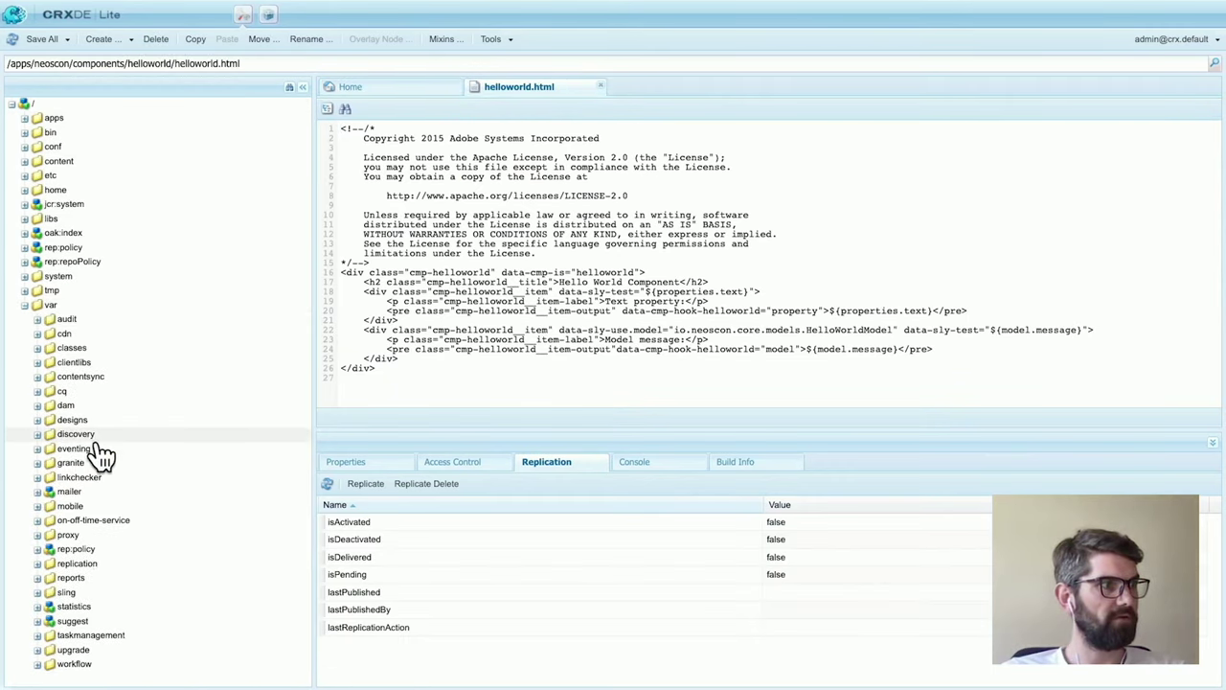
{"action": "left_click", "coordinate": [37, 664]}
{"action": "scroll", "coordinate": [115, 555], "scroll_direction": "down", "scroll_amount": 1}
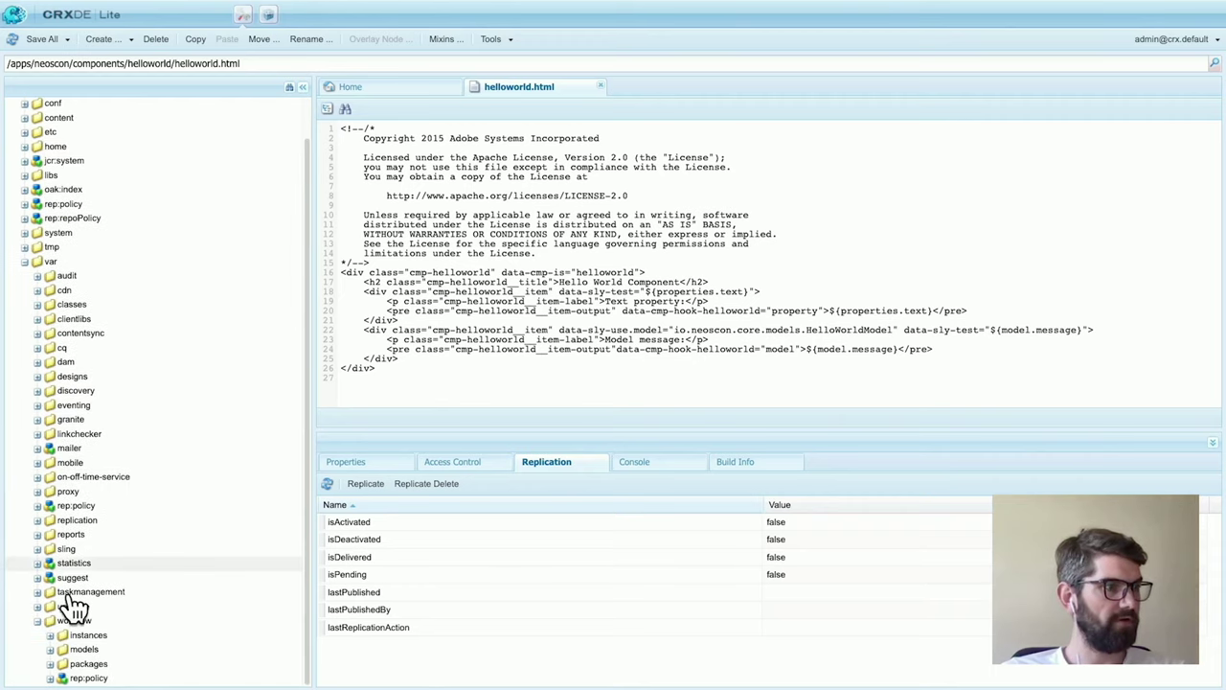
{"action": "left_click", "coordinate": [50, 651]}
{"action": "scroll", "coordinate": [125, 556], "scroll_direction": "down", "scroll_amount": 5}
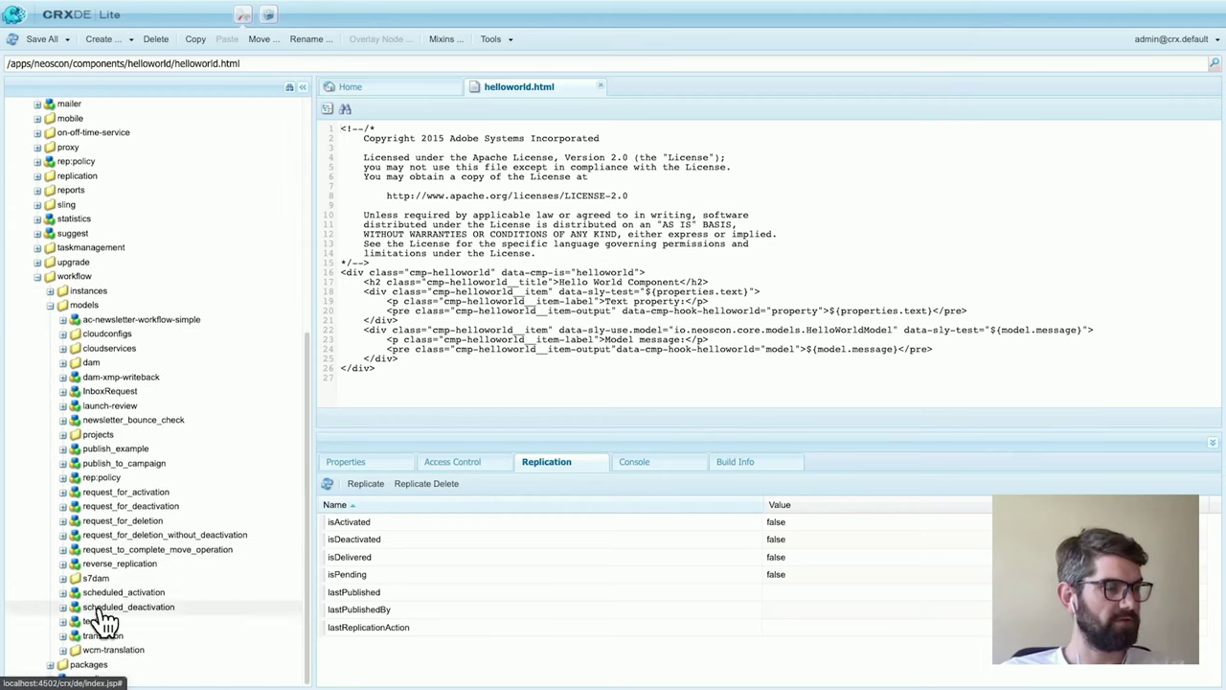
Expand the request_for_activation workflow model down to node0 under its nodes and select that node's metaData.
{"action": "double_click", "coordinate": [101, 494]}
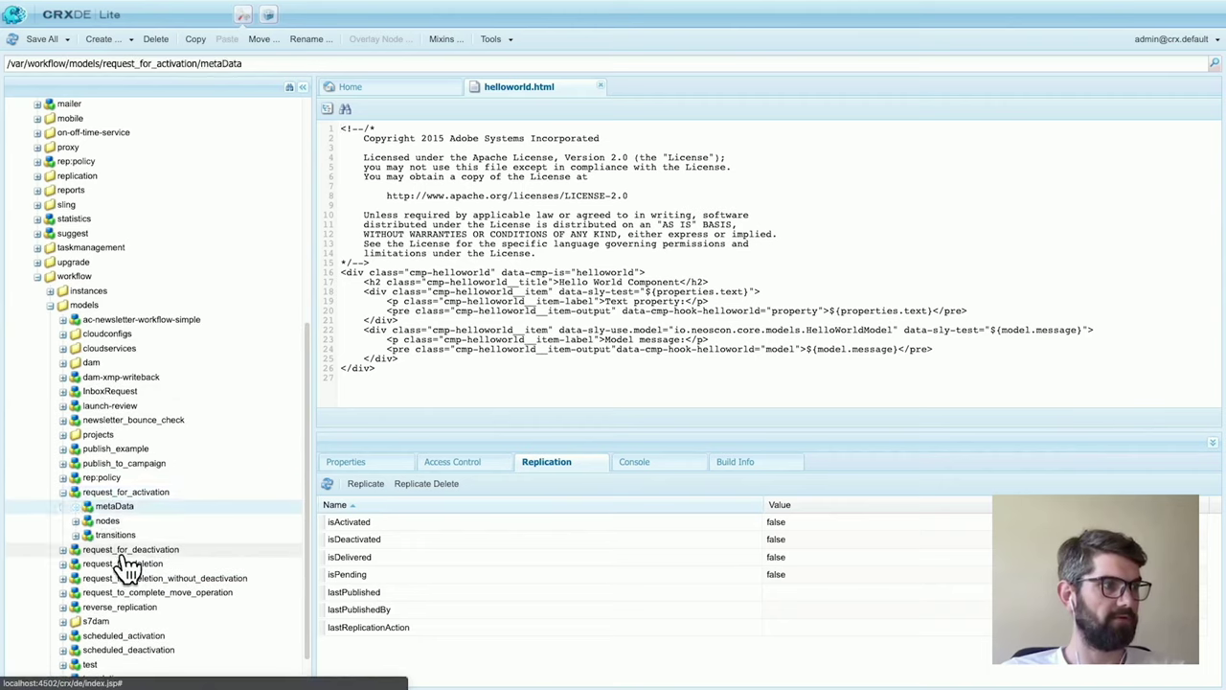
{"action": "double_click", "coordinate": [107, 522]}
{"action": "double_click", "coordinate": [120, 536]}
{"action": "left_click", "coordinate": [128, 549]}
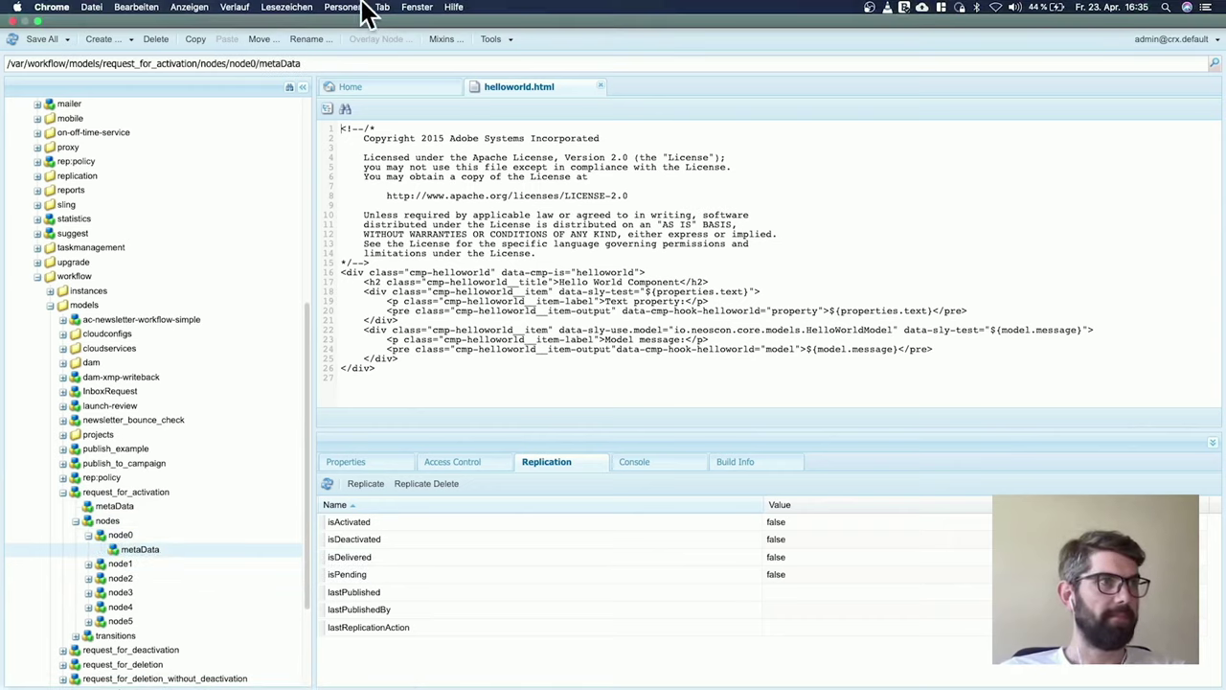
Switch to the "Neos and AEM - Birds of a feather" Google Slides presentation and advance to the "Thank you for listening" slide.
{"action": "left_click", "coordinate": [382, 6]}
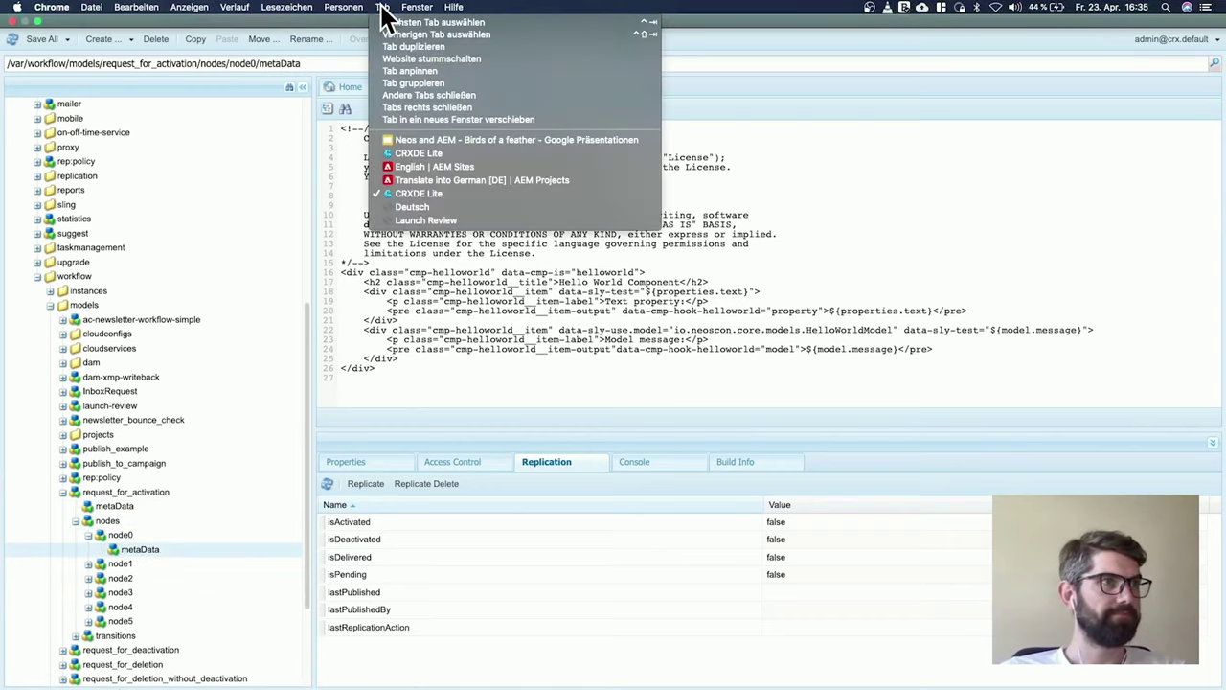
{"action": "left_click", "coordinate": [438, 140]}
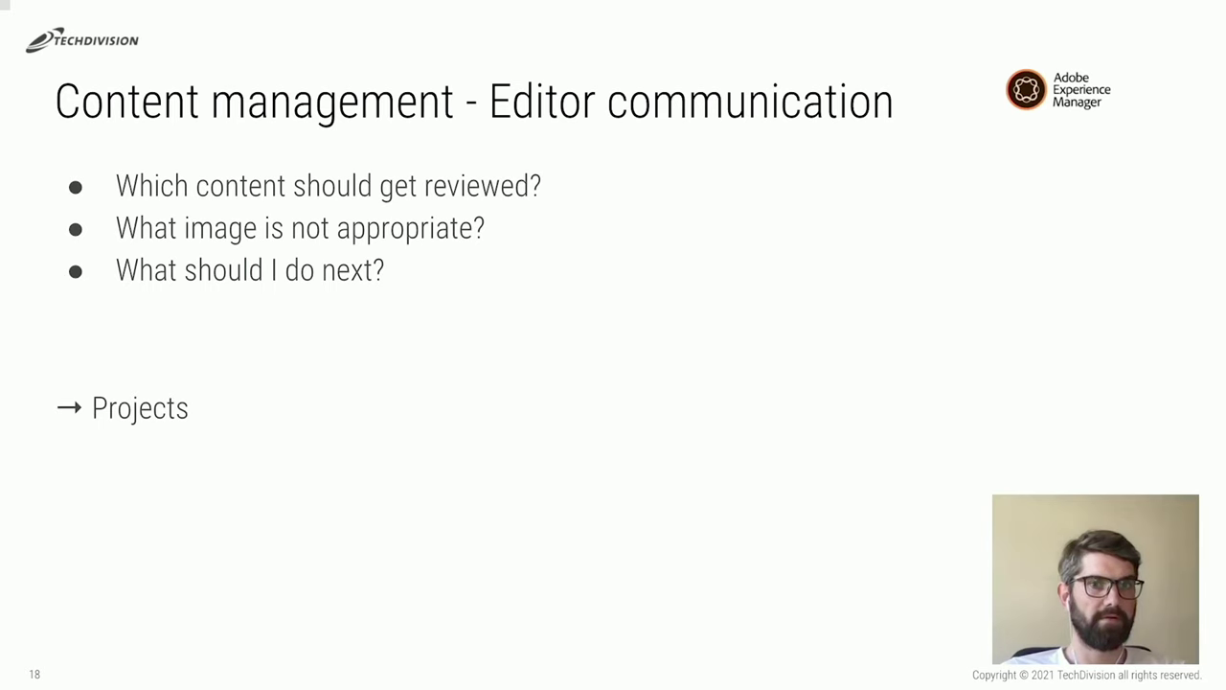
{"action": "key", "text": "Right"}
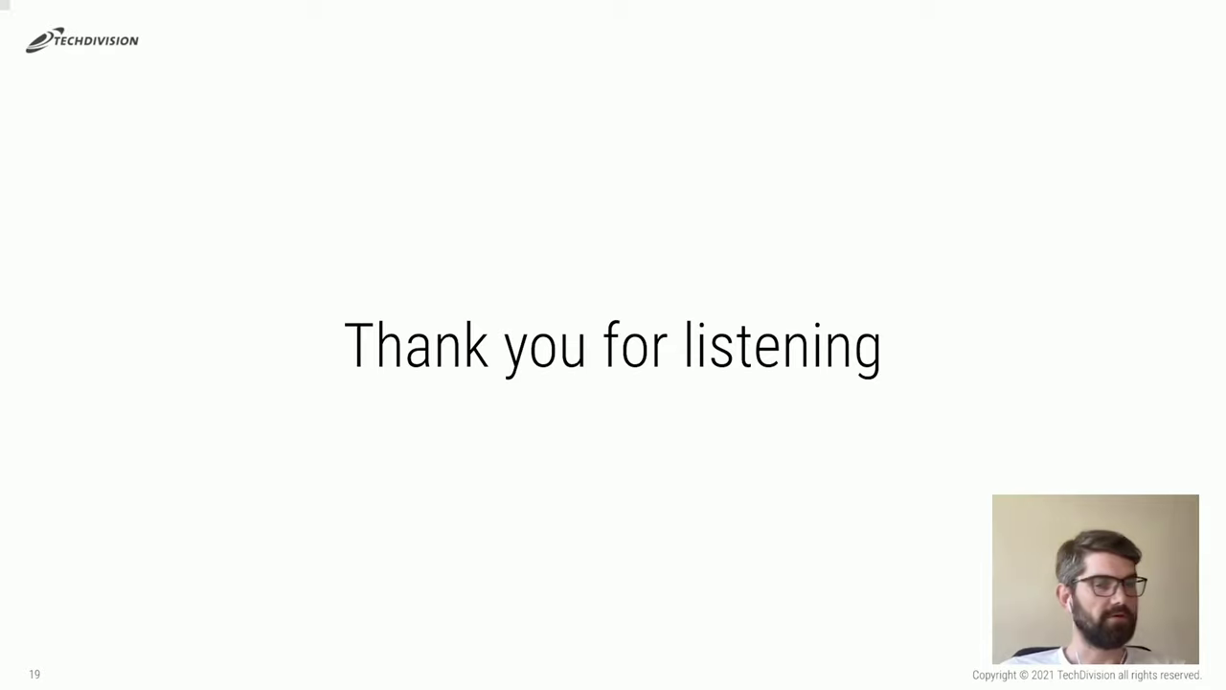